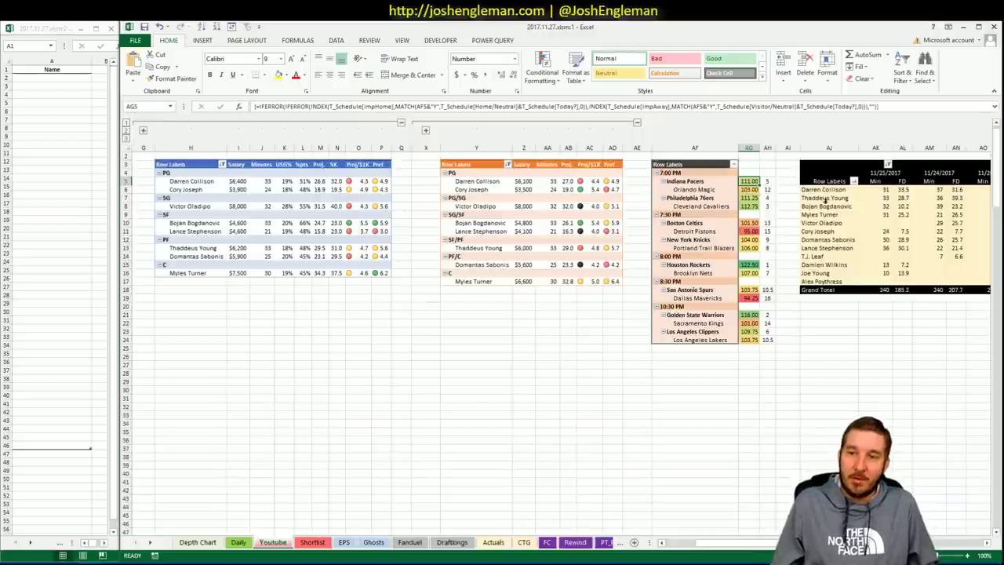
Examine the slate's team totals and the Pacers' projections and recent game log on the Youtube sheet, checking the odds page
left_click(748, 147)
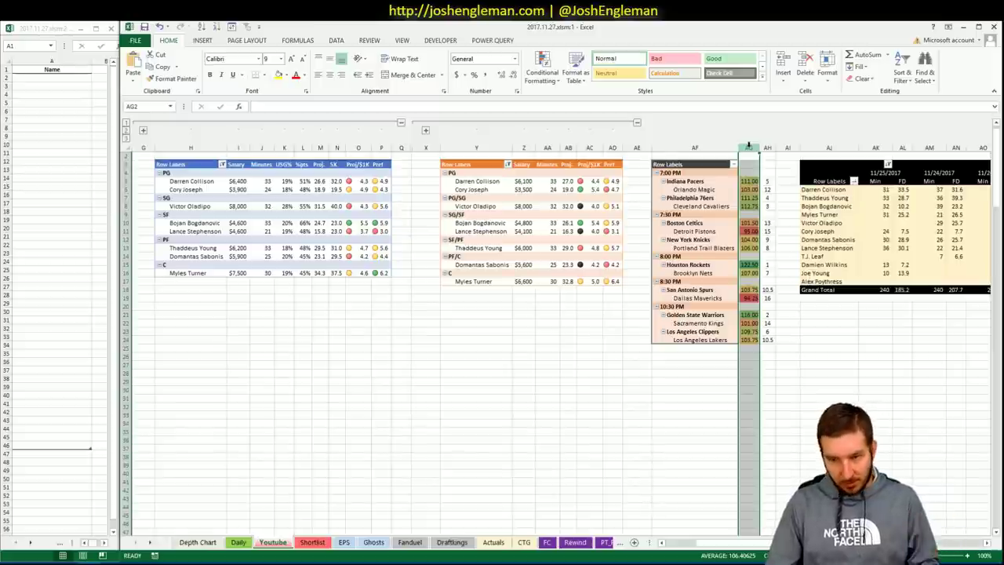
left_click(384, 374)
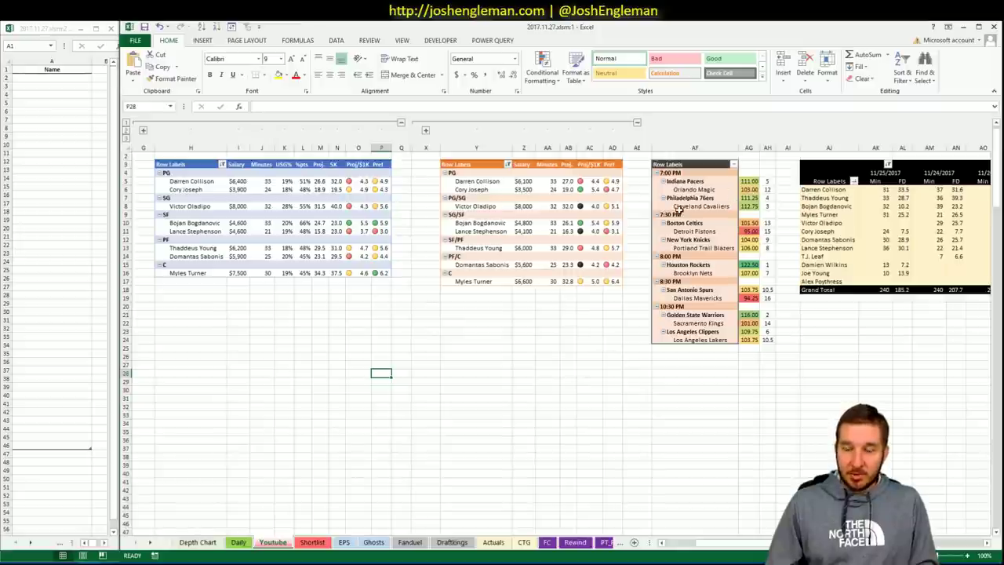
key("alt+Tab")
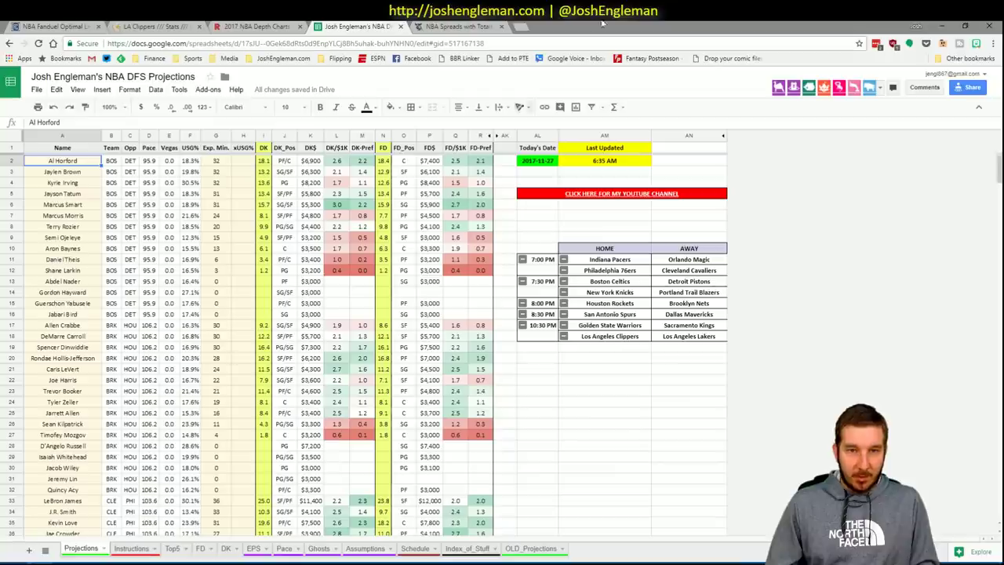
key("ctrl+Tab")
key("alt+Tab")
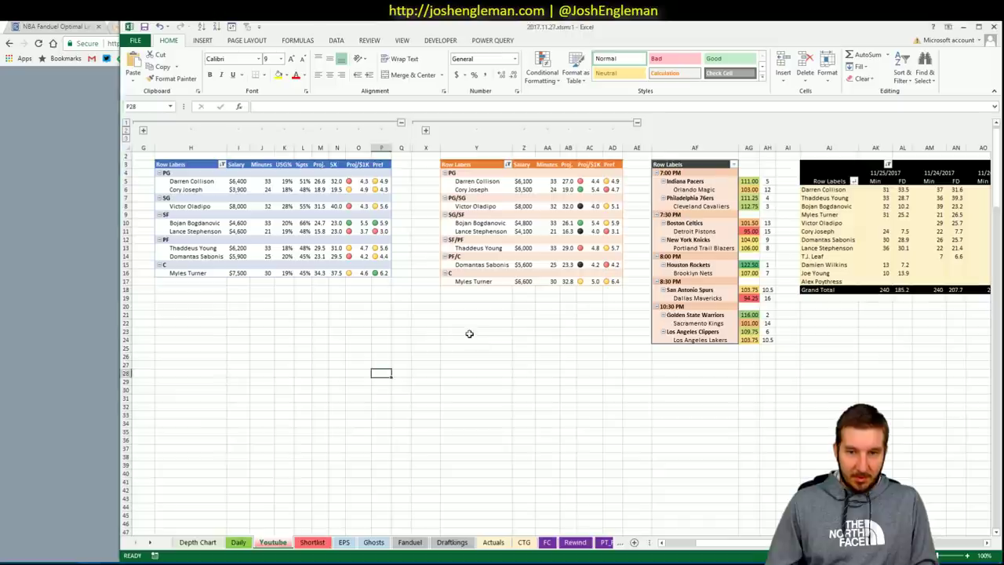
mouse_move(101, 557)
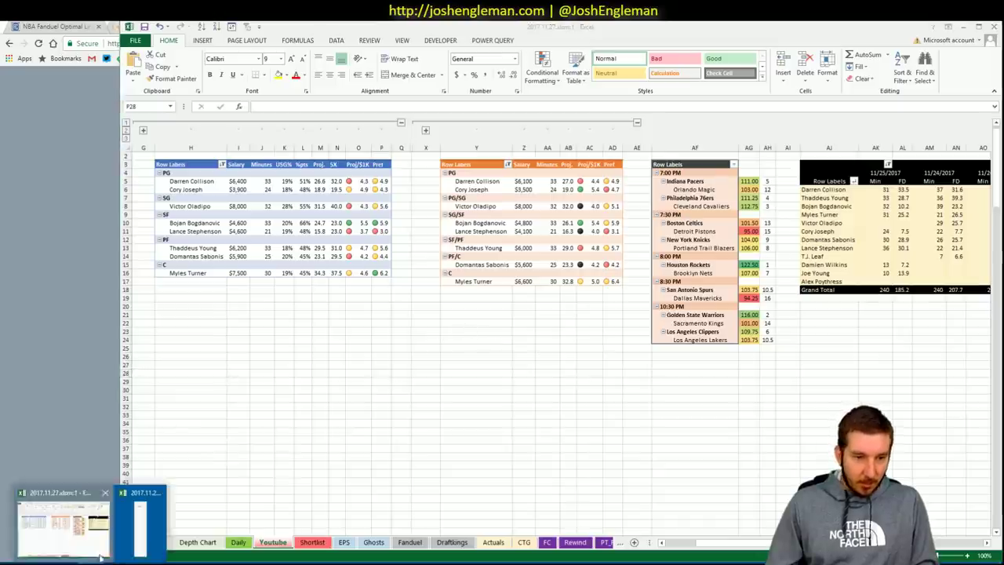
left_click(141, 521)
left_click(385, 386)
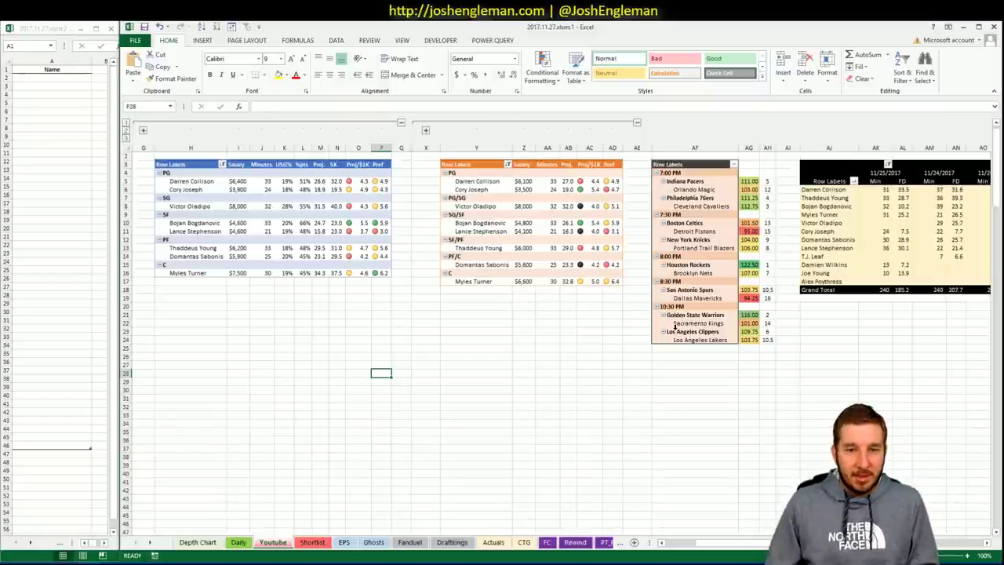
scroll(502, 314, "right", 5)
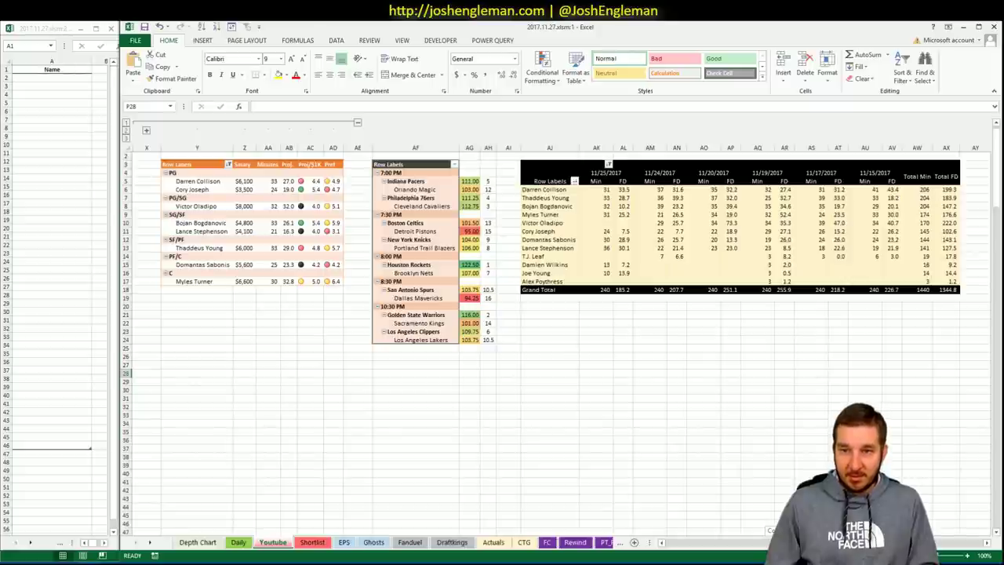
scroll(769, 539, "left", 5)
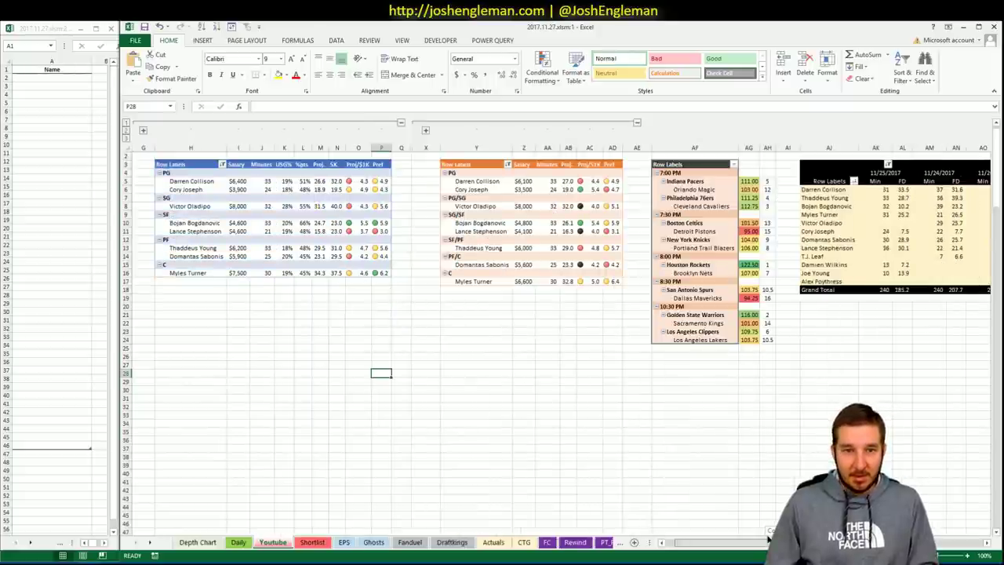
scroll(769, 540, "right", 2)
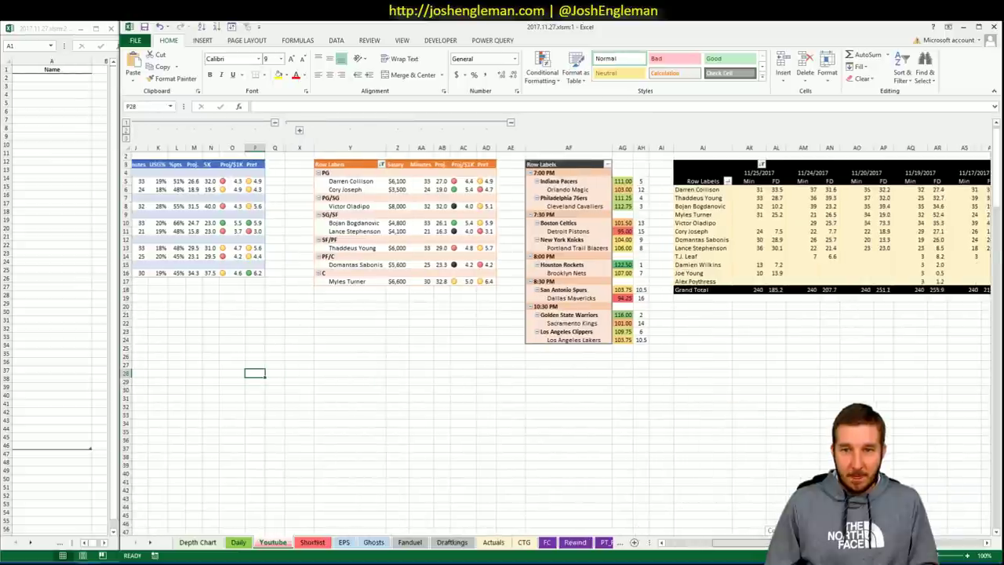
scroll(769, 540, "right", 3)
scroll(769, 540, "left", 5)
scroll(769, 540, "right", 1)
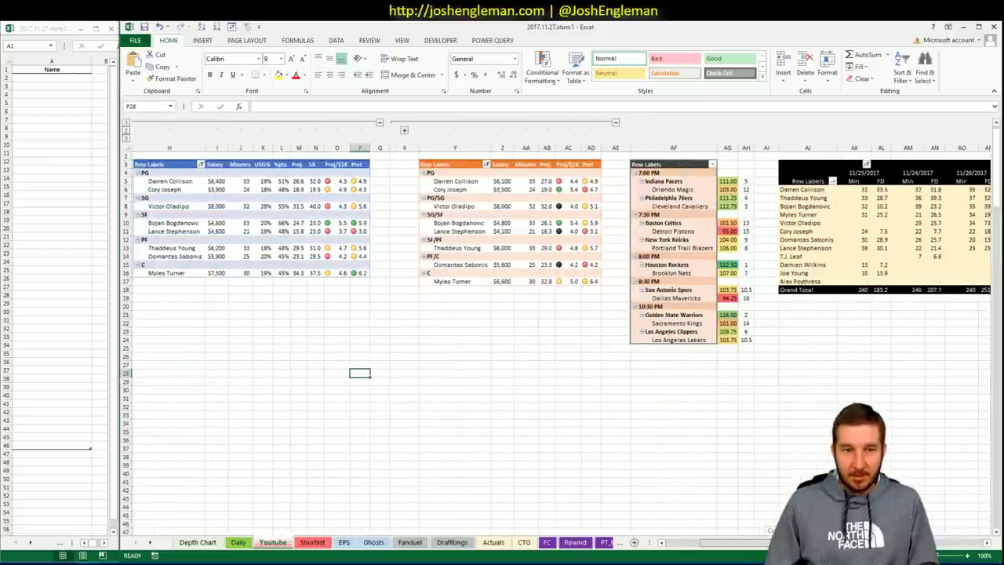
Switch to the browser and open the Indiana Pacers stats page on Cleaning the Glass
key("alt+Tab")
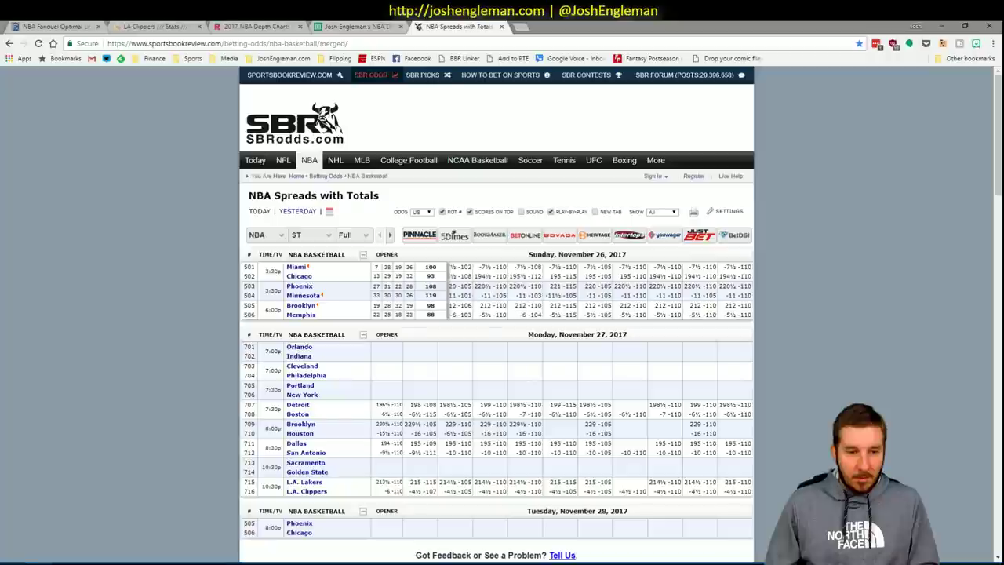
left_click(157, 26)
left_click(208, 105)
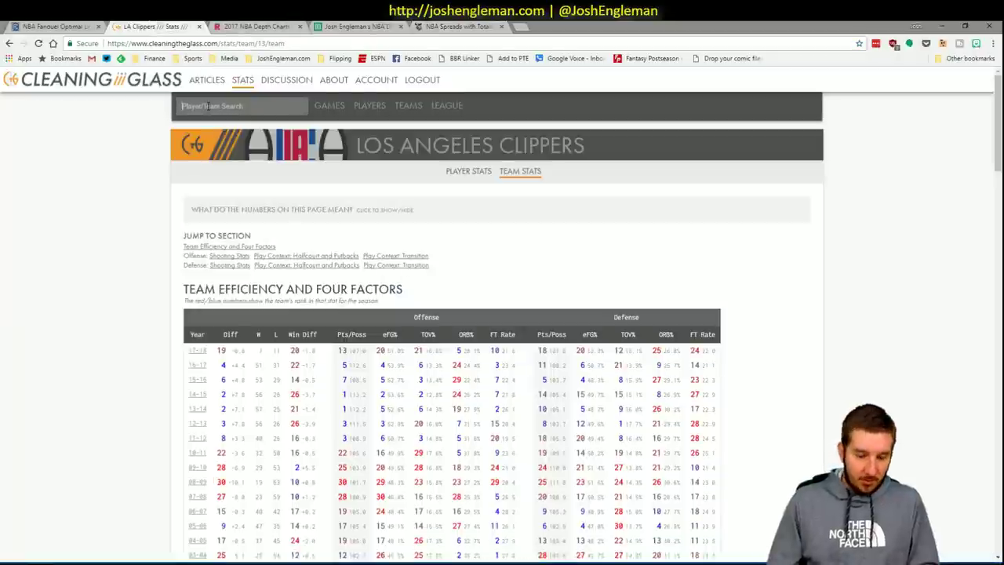
type("pacer")
key("Down")
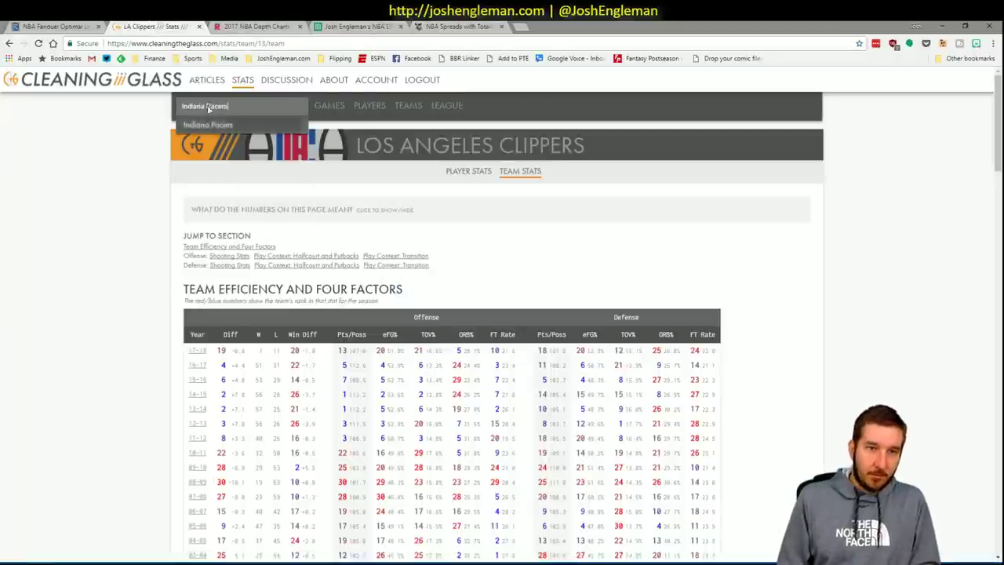
key("Return")
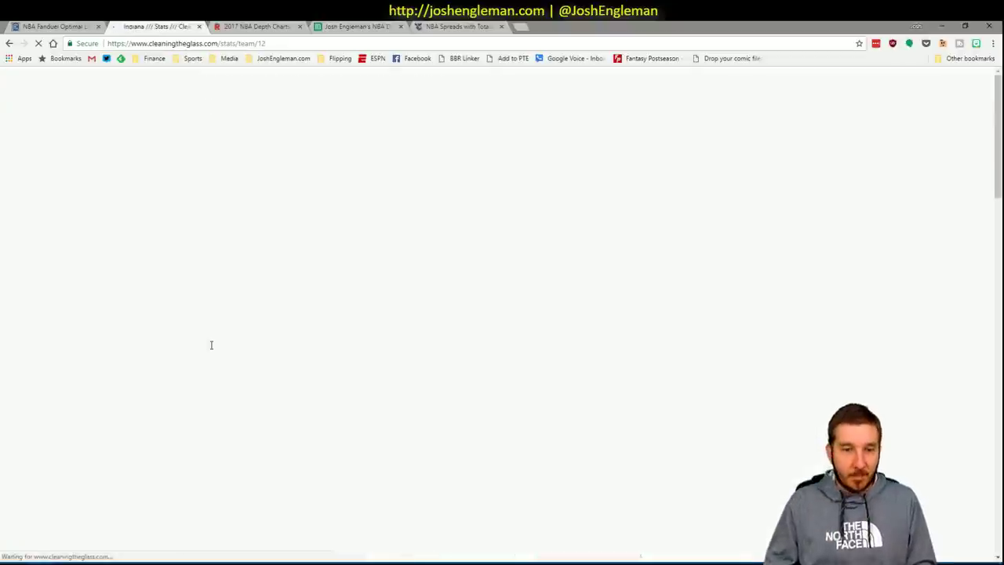
Copy all player rows of the Pacers' Shooting: Frequency table
scroll(146, 371, "down", 3)
scroll(146, 371, "down", 5)
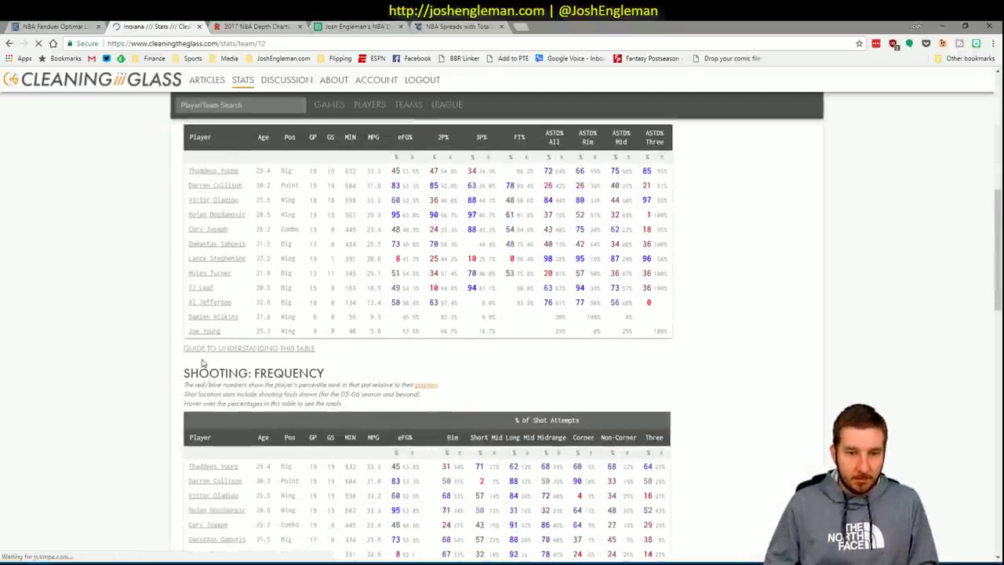
left_click_drag(669, 530, 191, 373)
key("ctrl+c")
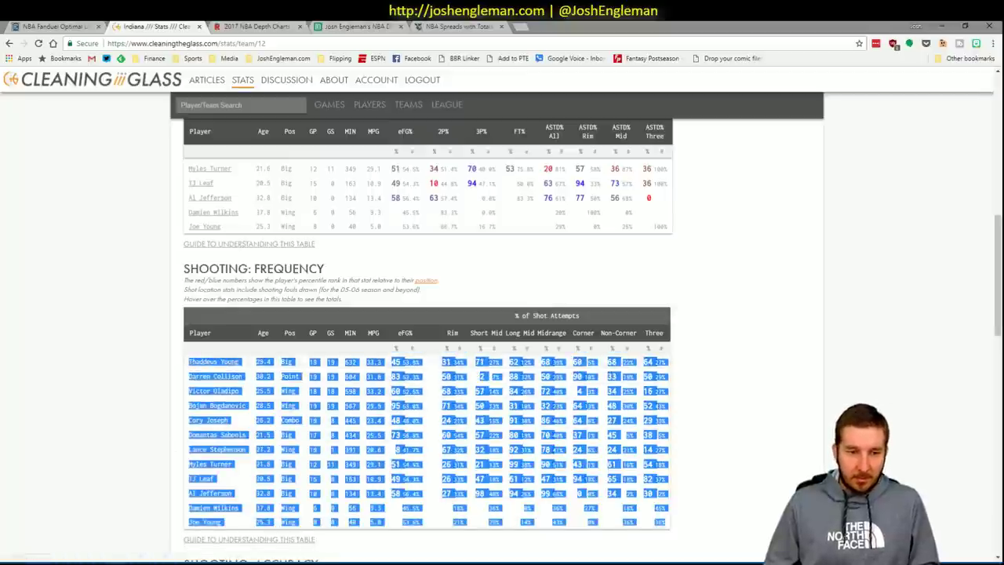
Switch to the Excel workbook windows and refresh the CTG sheet with the copied Pacers shooting data
left_click(186, 561)
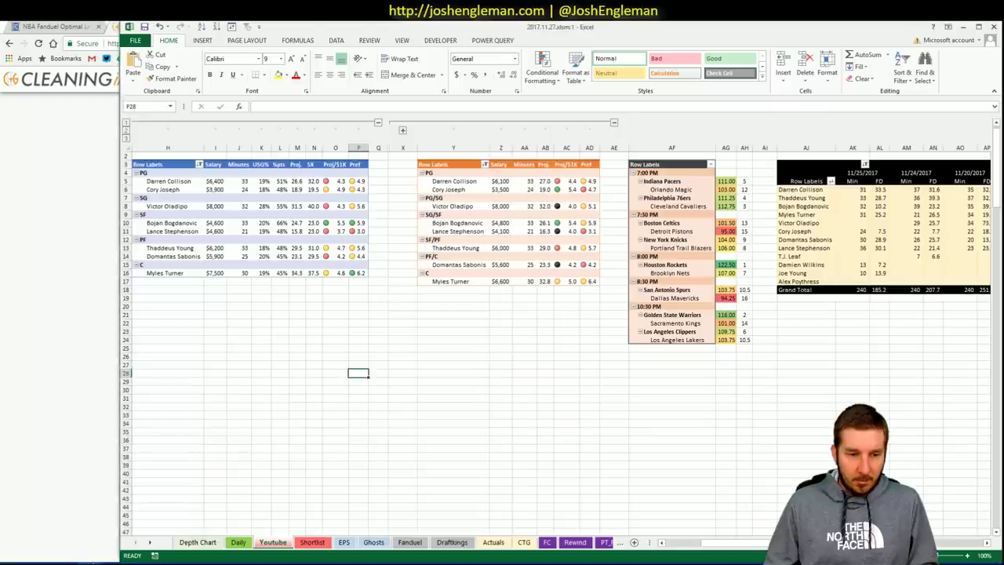
mouse_move(91, 561)
left_click(87, 518)
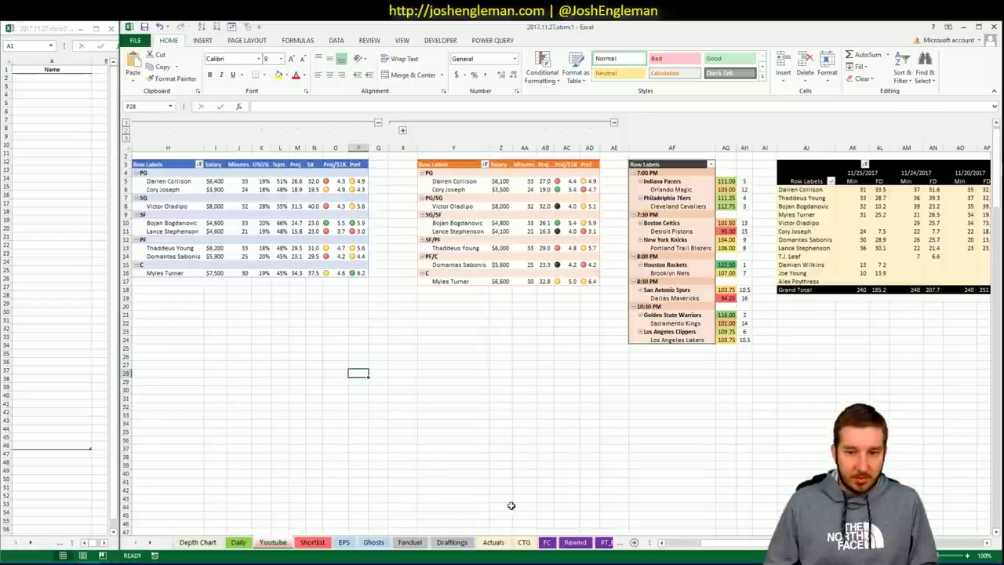
left_click(524, 542)
left_click(232, 170)
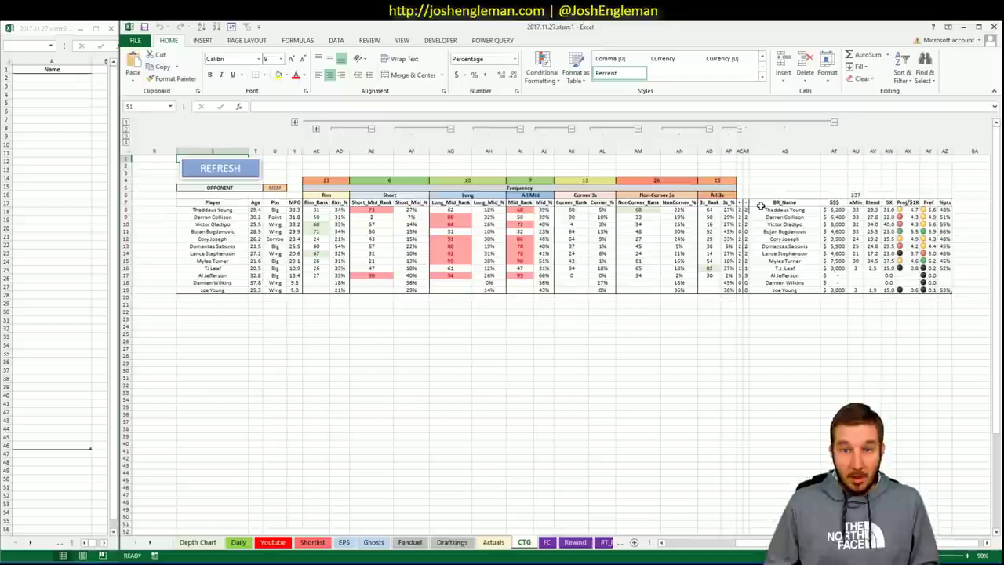
Set the opponent on the CTG sheet to ORL
left_click(278, 188)
type("OR")
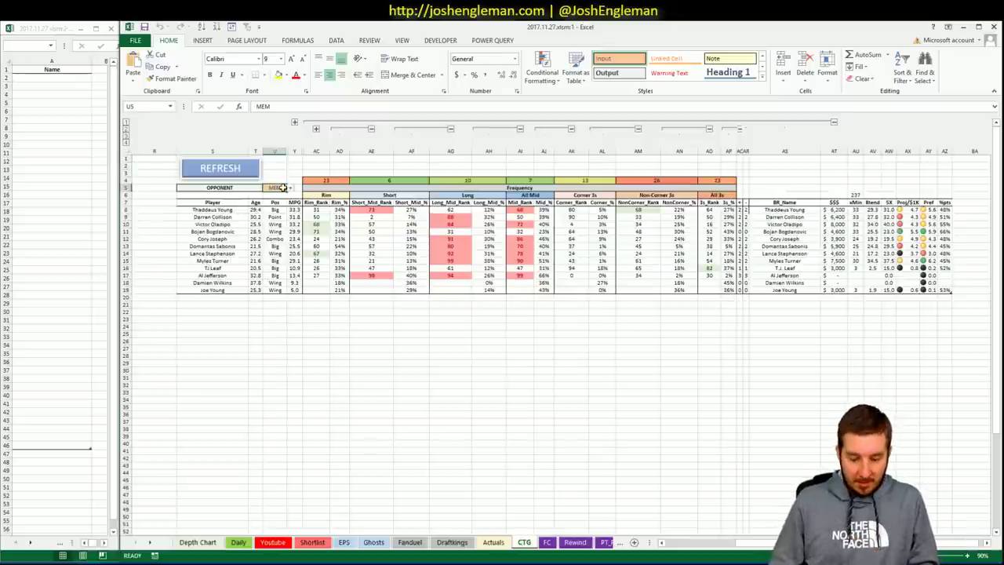
type("L")
key("Return")
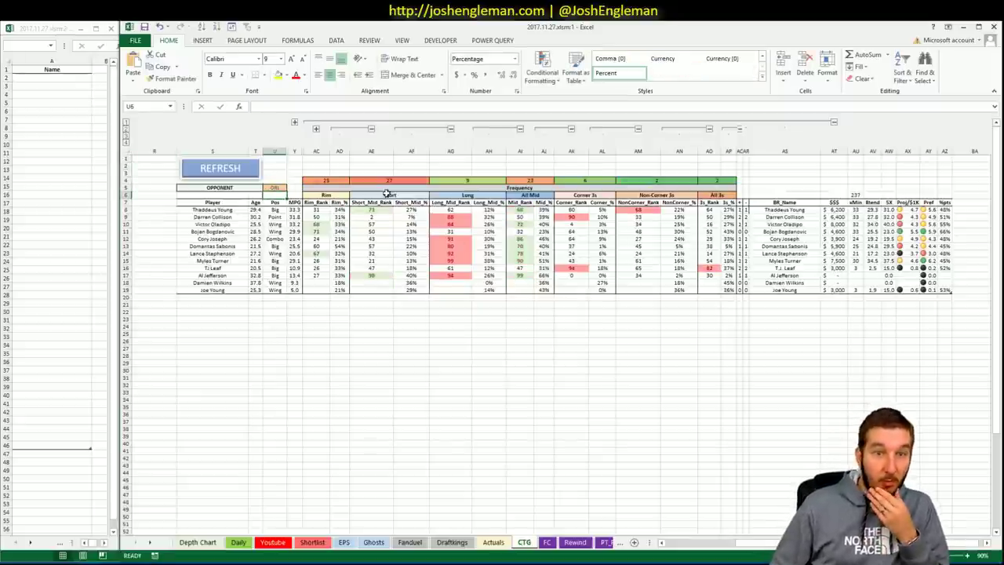
left_click(385, 168)
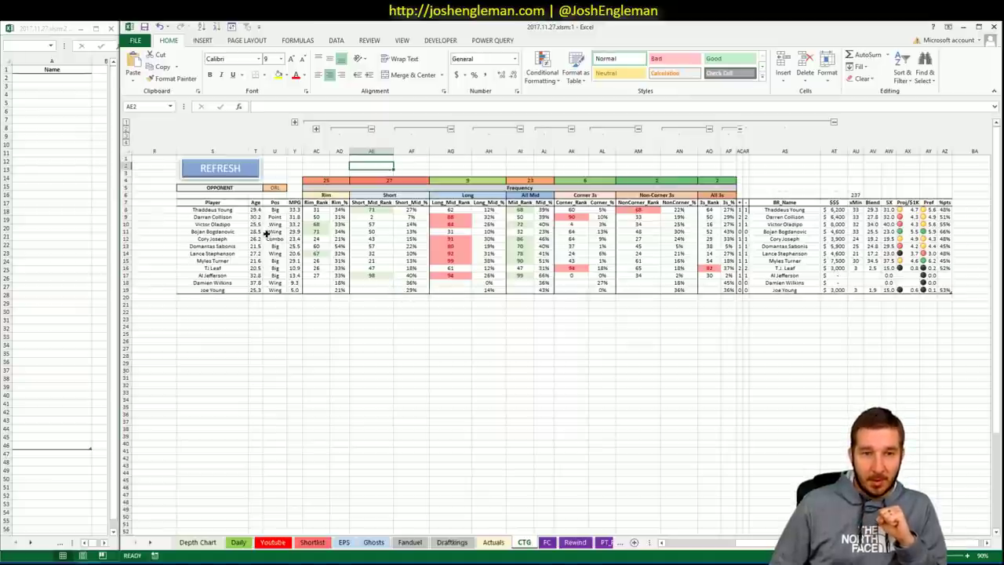
Check Bojan Bogdanovic's row in the shot frequency table and enter his name in A2 of the separate Name list
left_click_drag(269, 232, 739, 233)
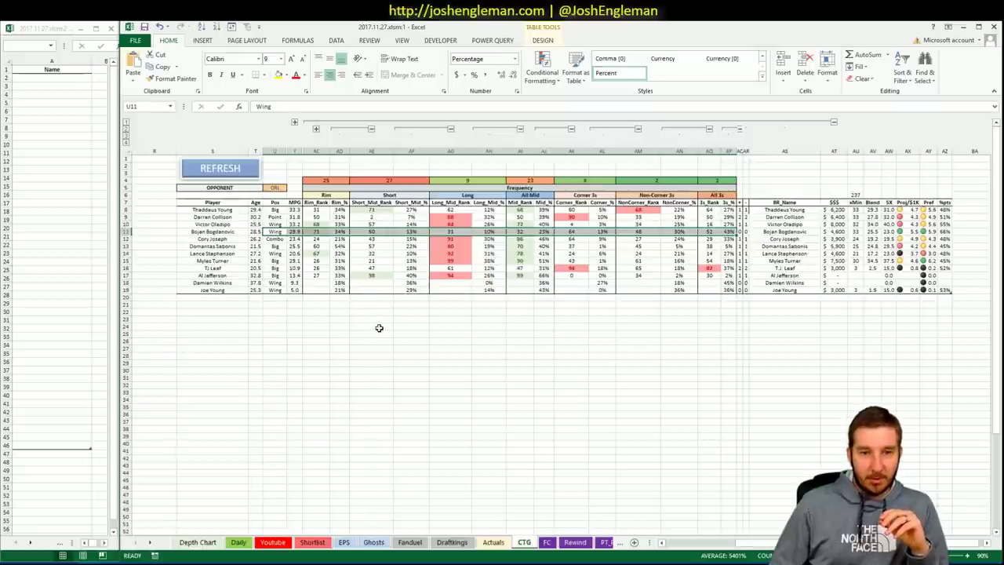
left_click(47, 76)
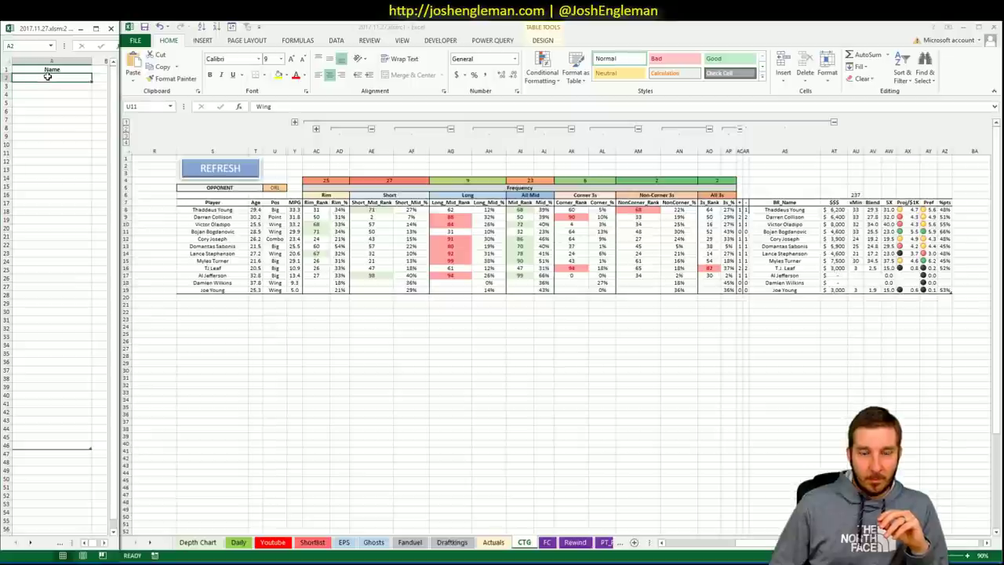
type("B")
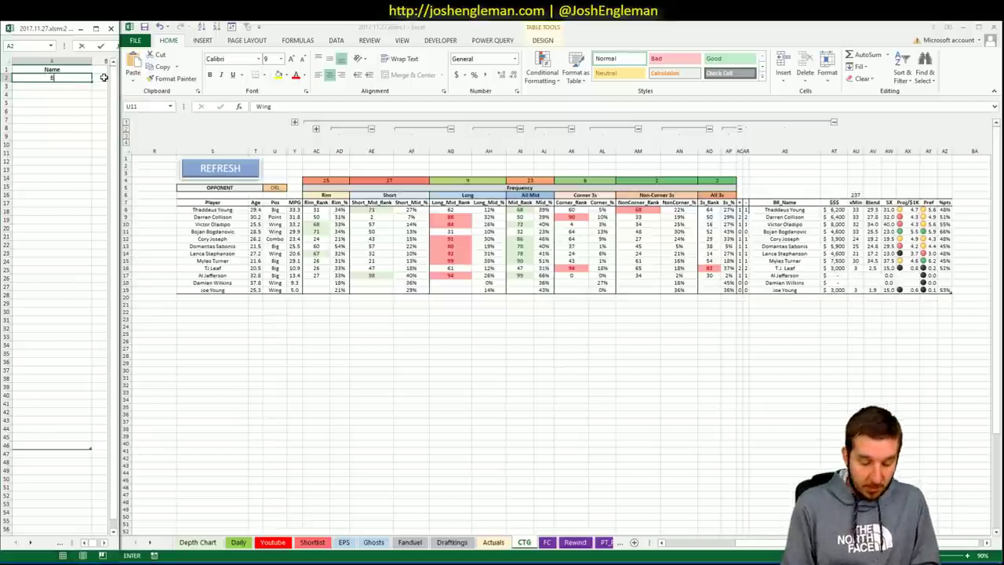
type("ojan")
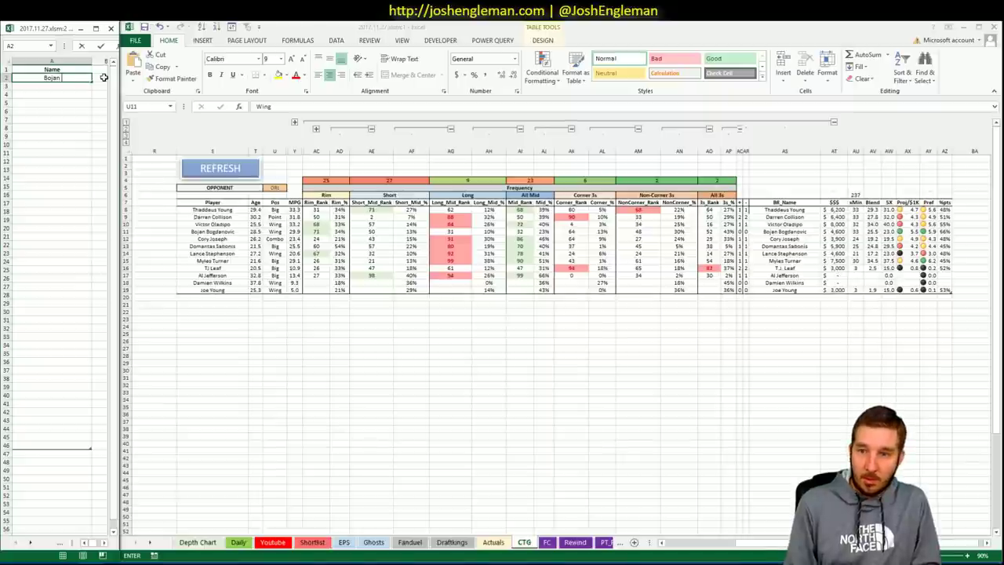
type(" Bogdan")
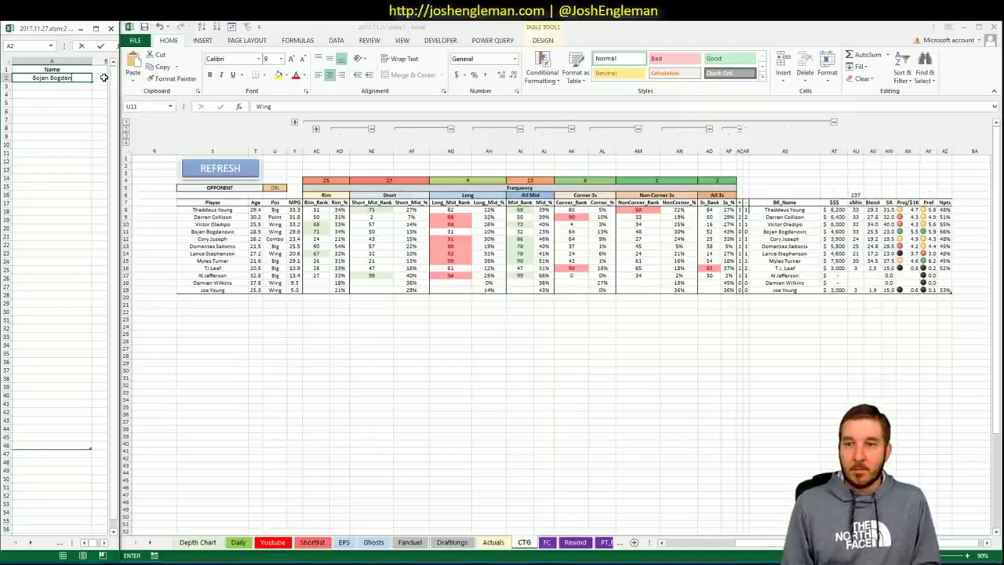
type("ovic")
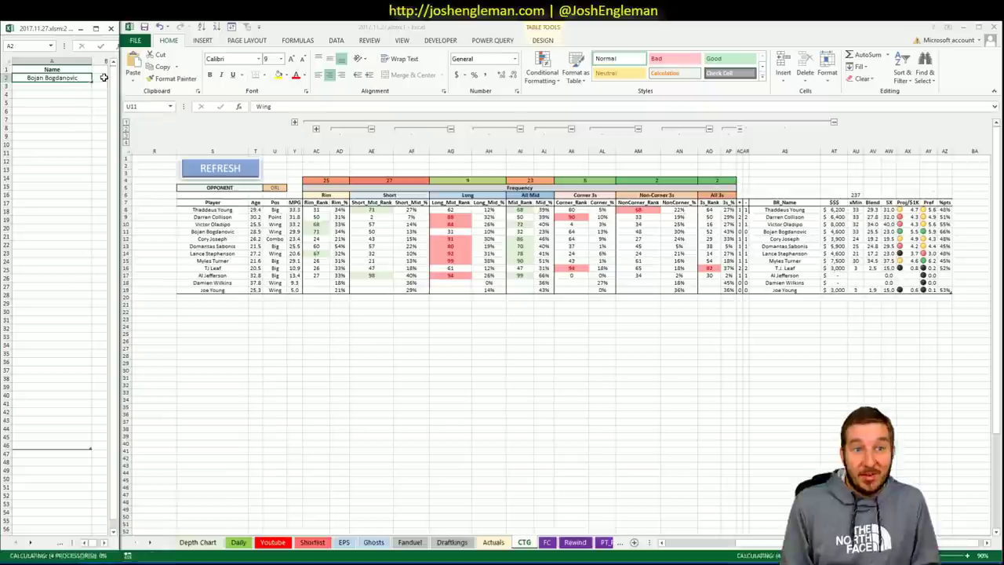
key("Return")
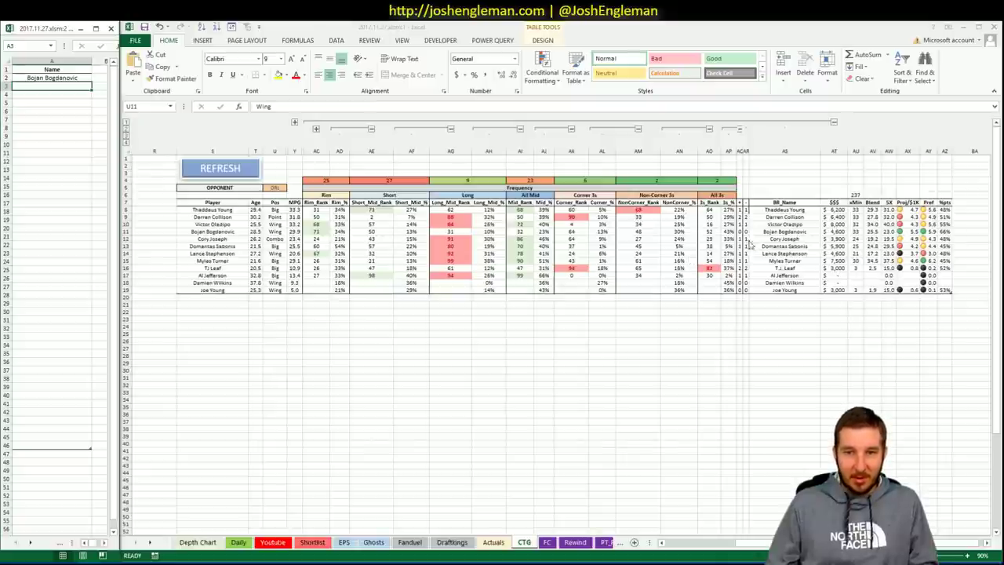
Inspect the formula behind Darren Collison's negative matchup count in cell AR9 without changing it
left_click(742, 217)
left_click(565, 105)
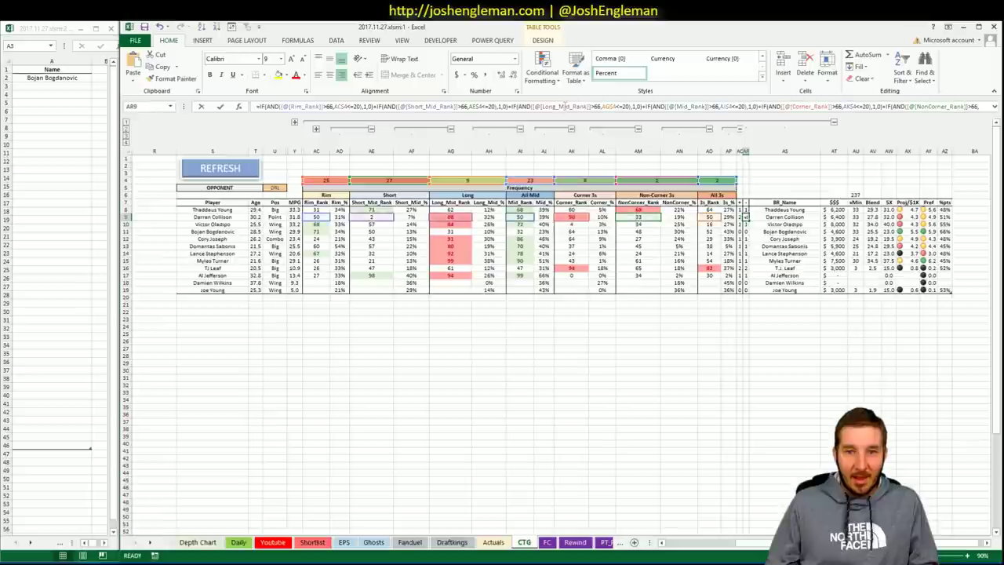
key("Escape")
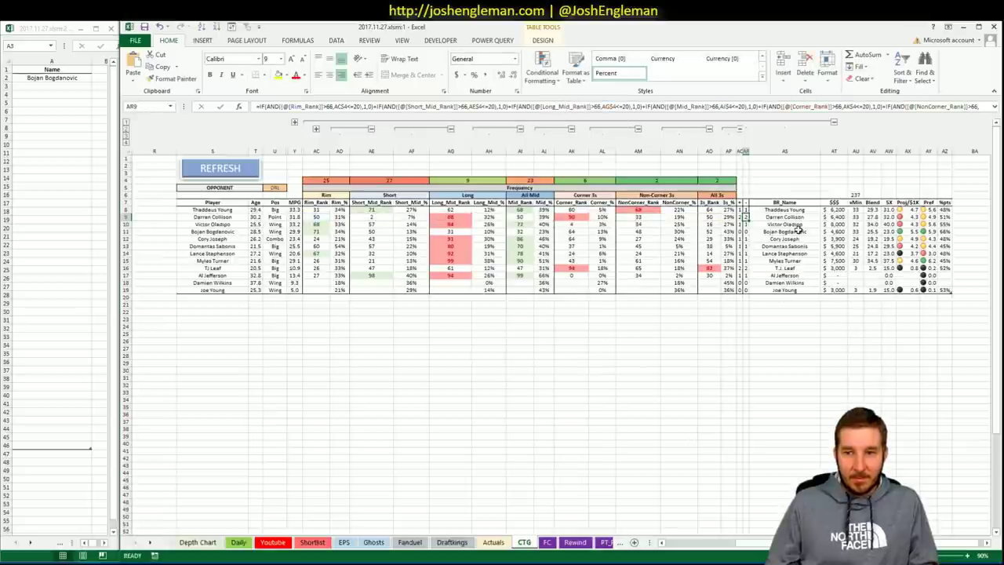
Return to the Youtube sheet and review the Pacers' recent game log and salary projections
left_click(273, 542)
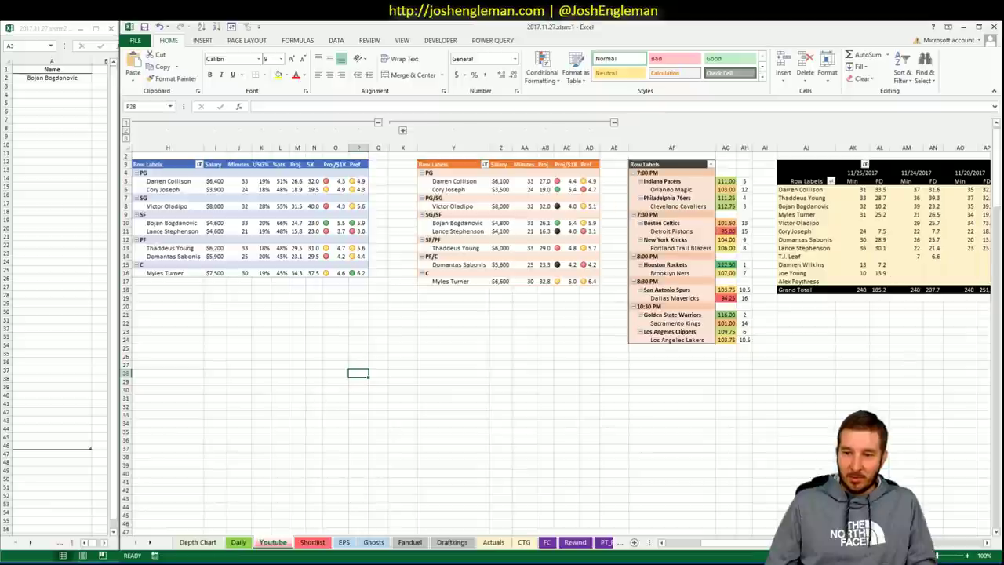
left_click_drag(733, 543, 775, 543)
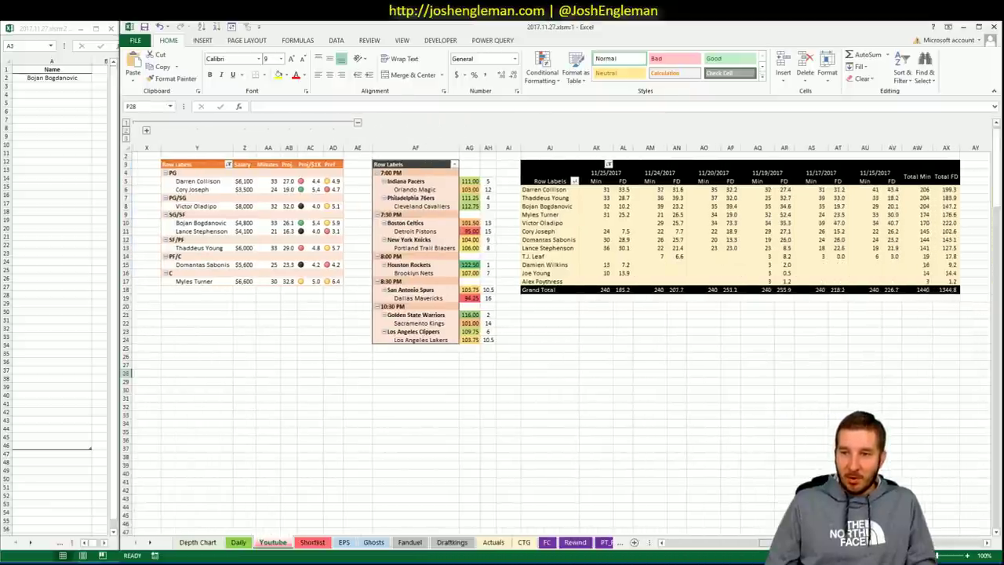
left_click_drag(774, 542, 684, 542)
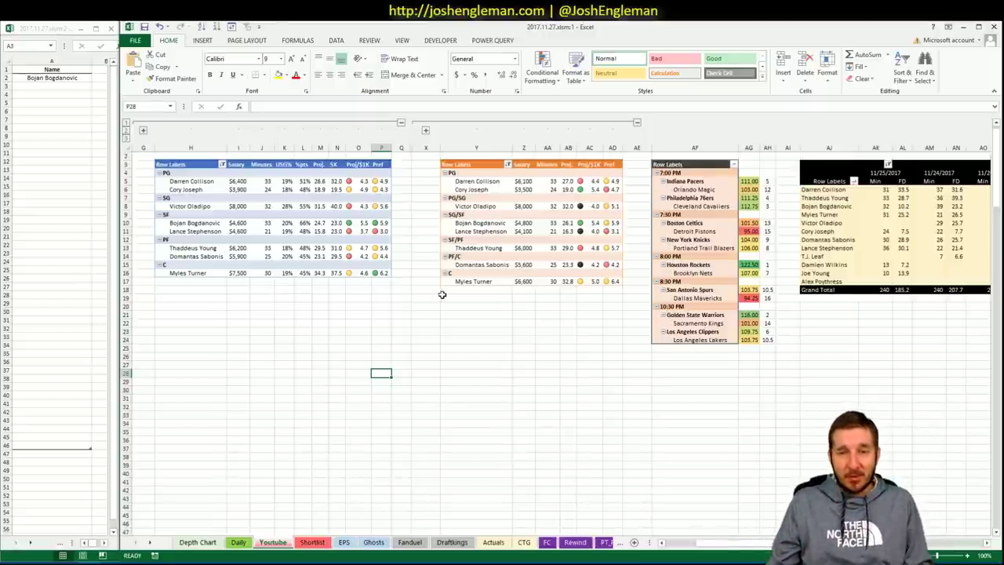
left_click(404, 230)
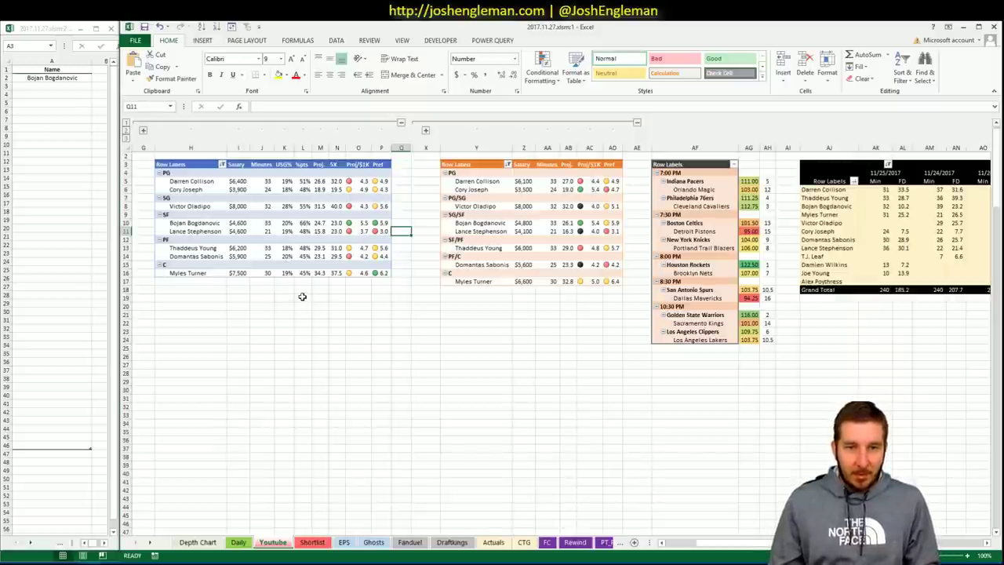
Review the Pacers' shot frequency data on the CTG sheet, covering the rows from Victor Oladipo to Lance Stephenson
left_click(523, 543)
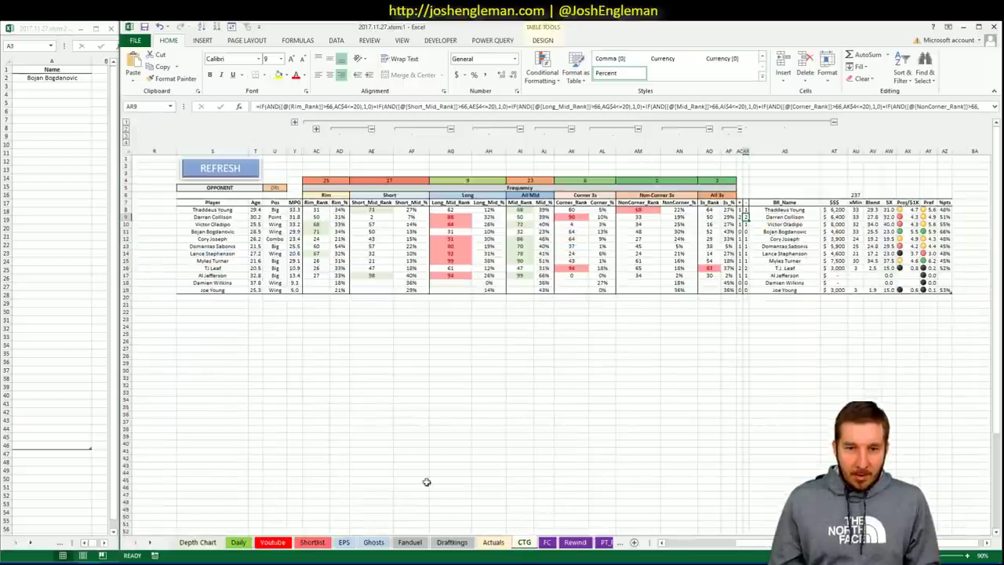
left_click(451, 392)
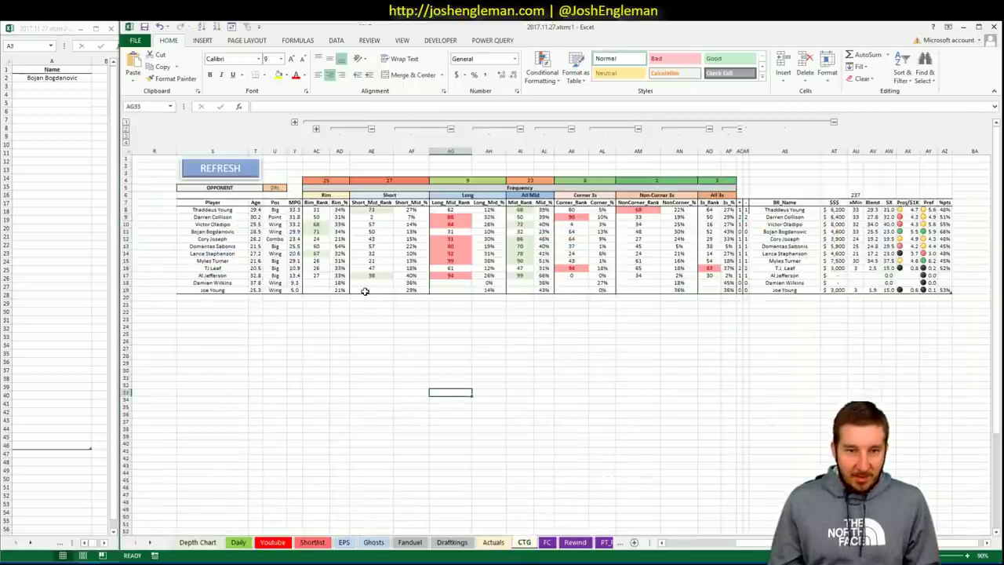
left_click_drag(220, 225, 821, 252)
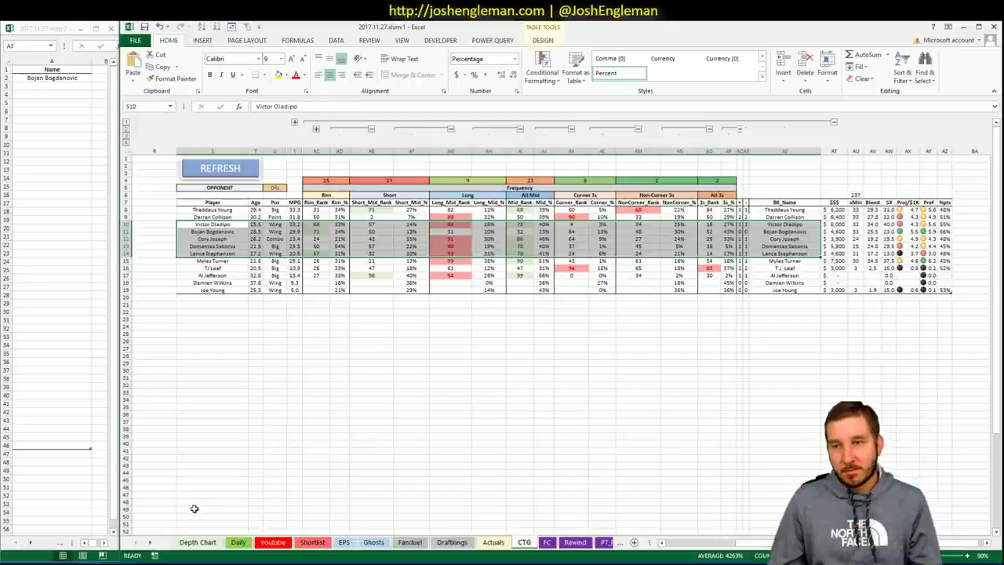
Enter Thaddeus Young in cell A3 of the separate Name list
left_click(67, 110)
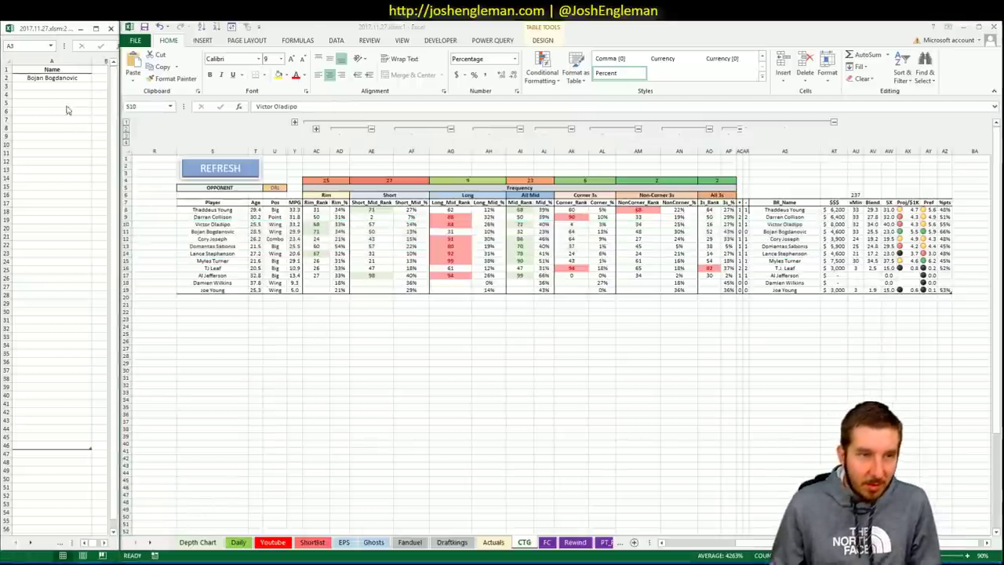
left_click(75, 85)
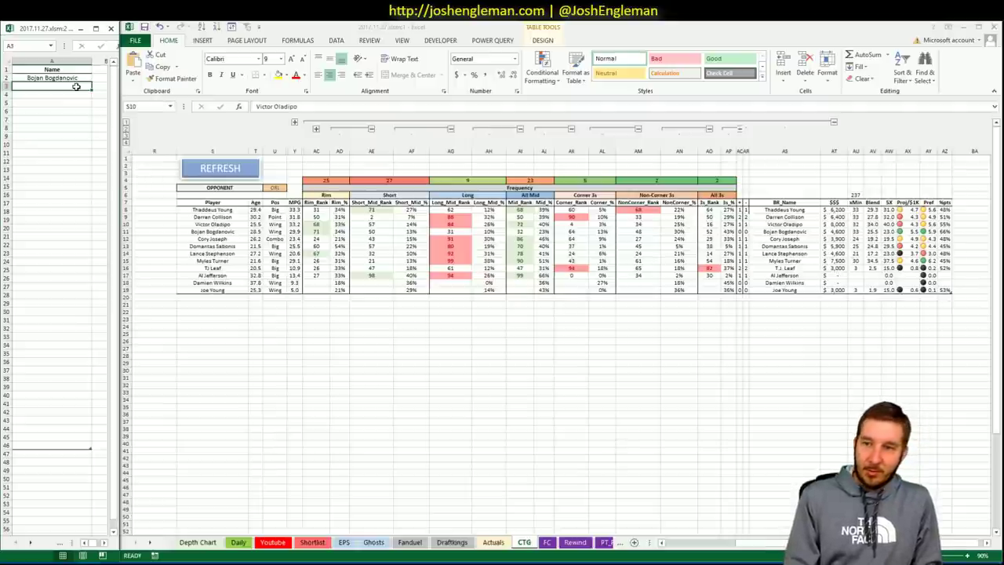
type("Thadde")
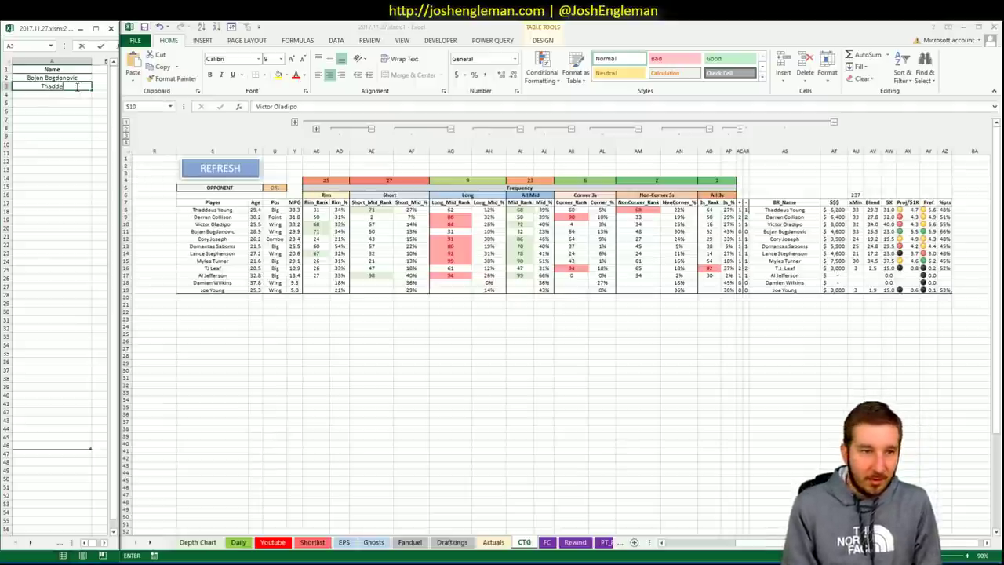
type("us Young")
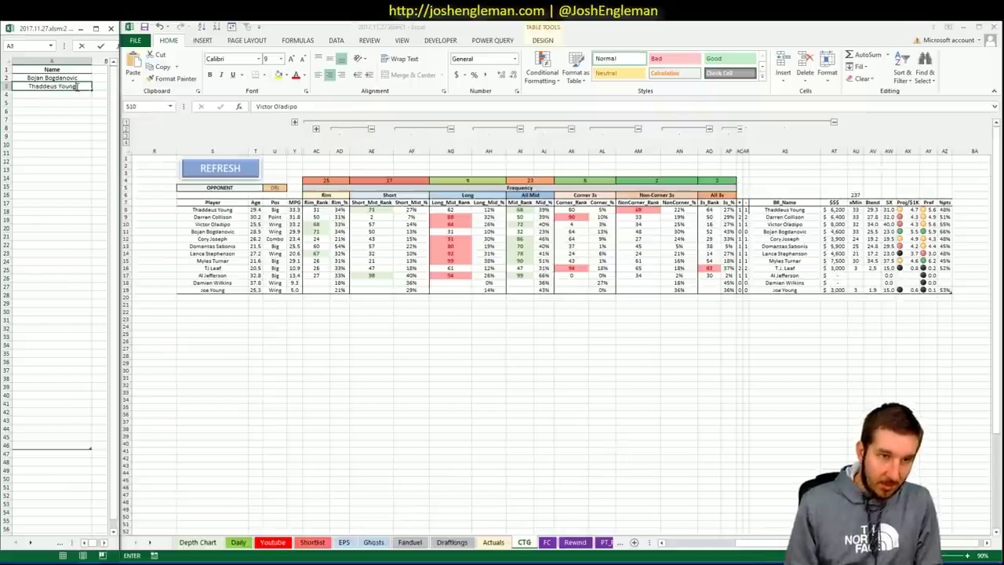
key("Return")
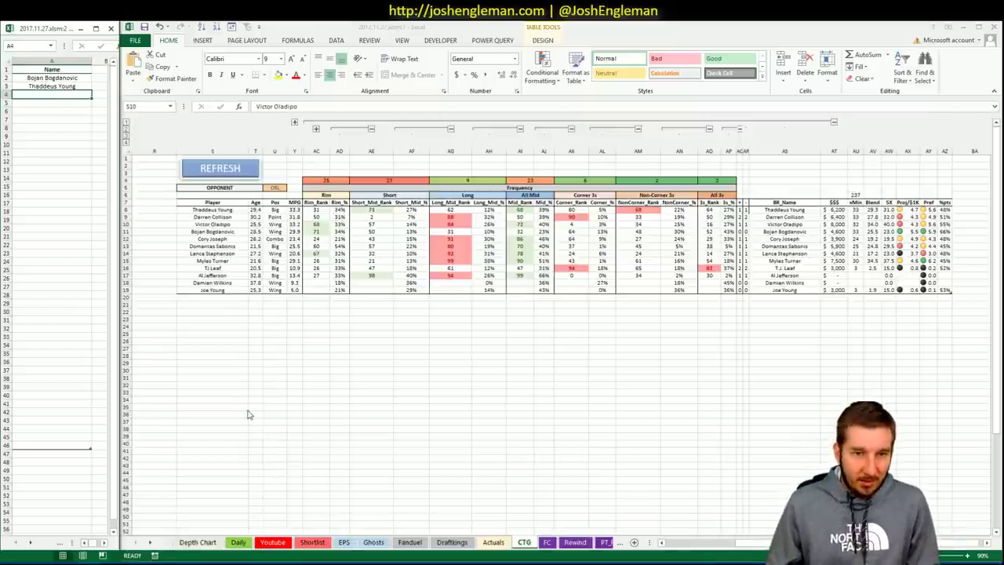
Filter both salary projection pivot tables on the Youtube sheet to team ORL
left_click(237, 542)
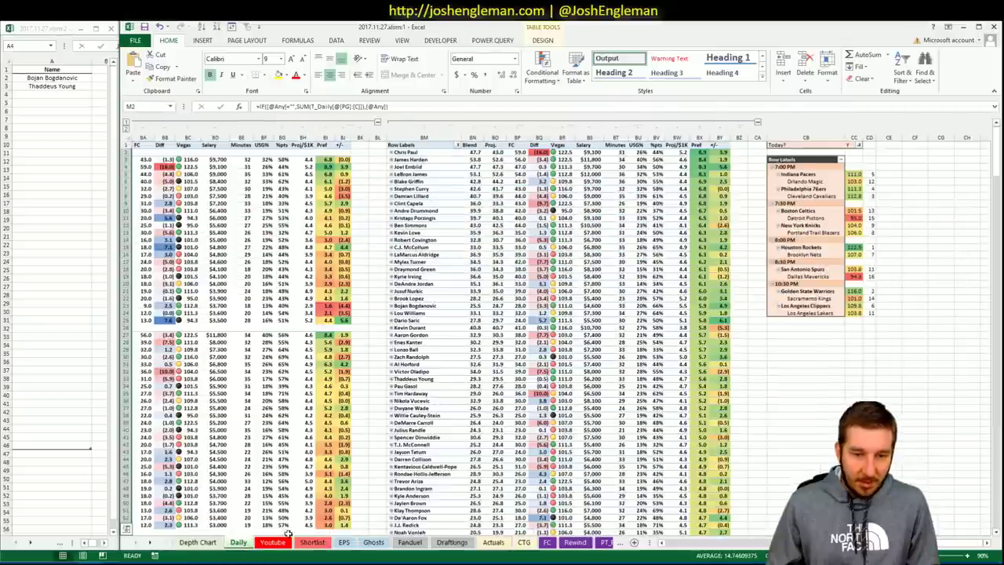
left_click(279, 541)
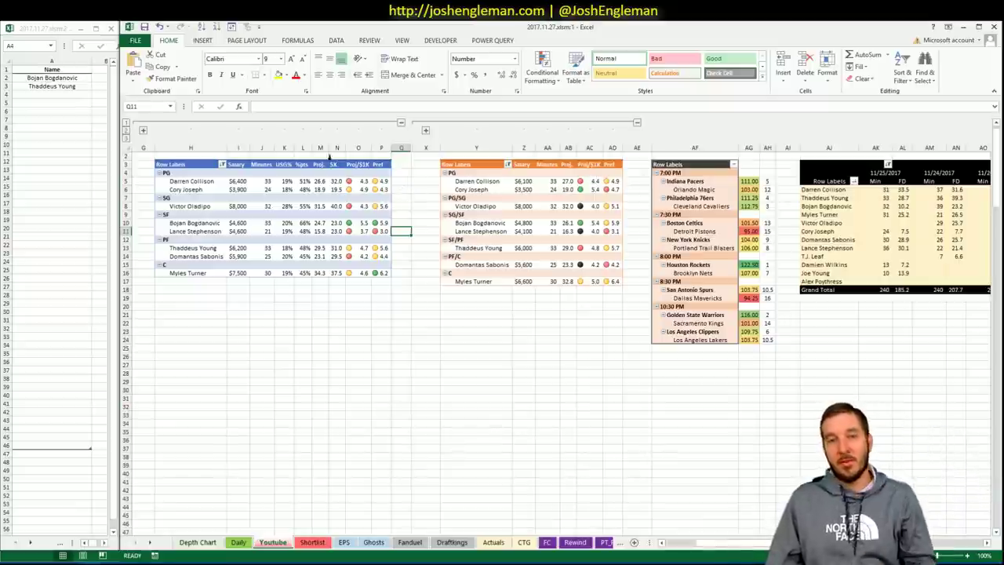
scroll(274, 203, "up", 1)
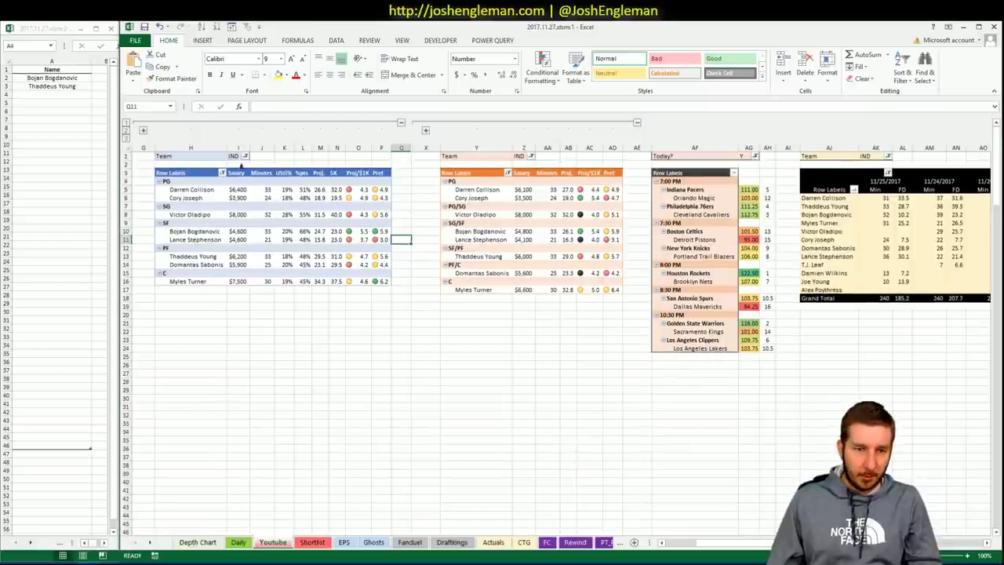
left_click(234, 156)
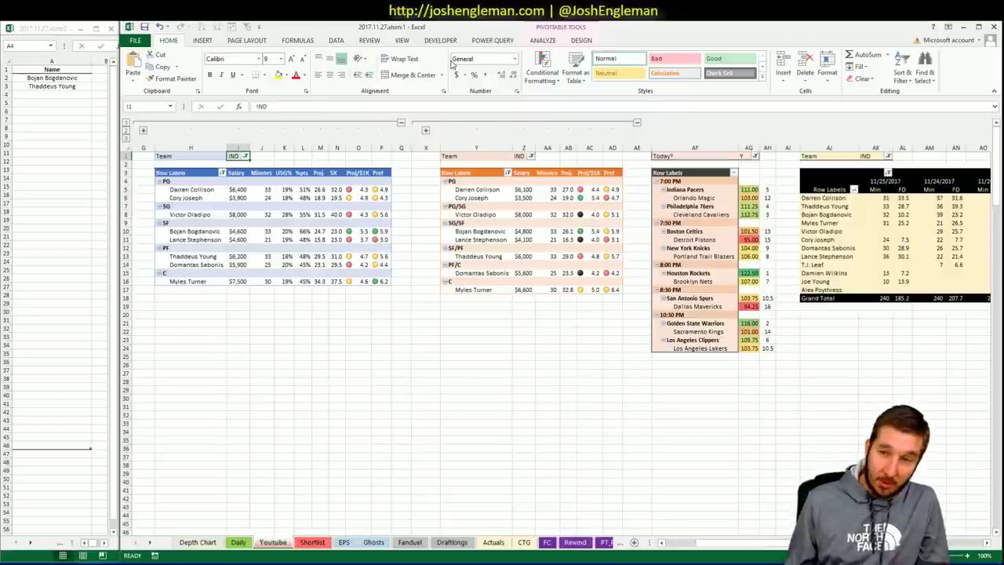
type("ORL")
key("ctrl+Right")
key("ctrl+Right")
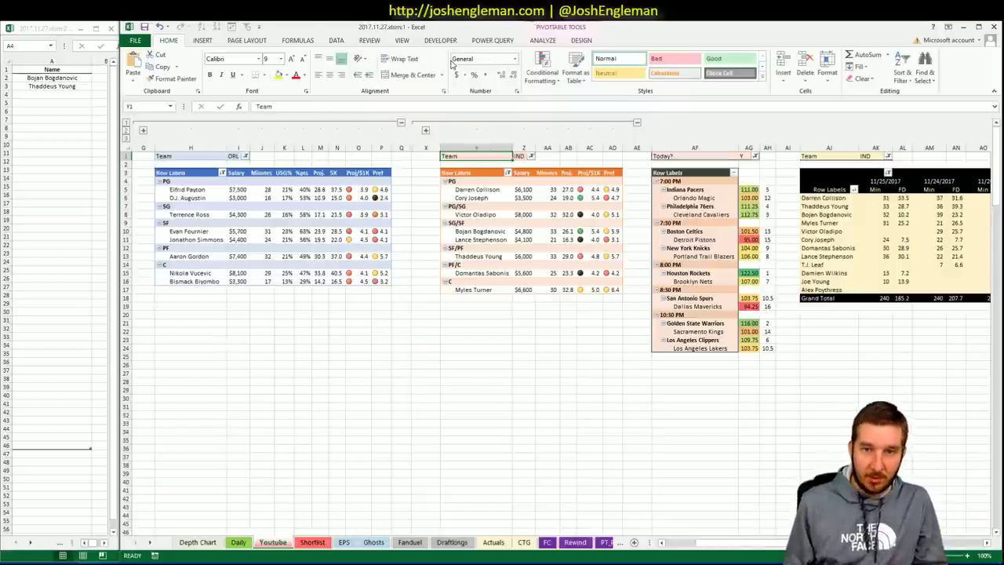
type("ORL")
key("Return")
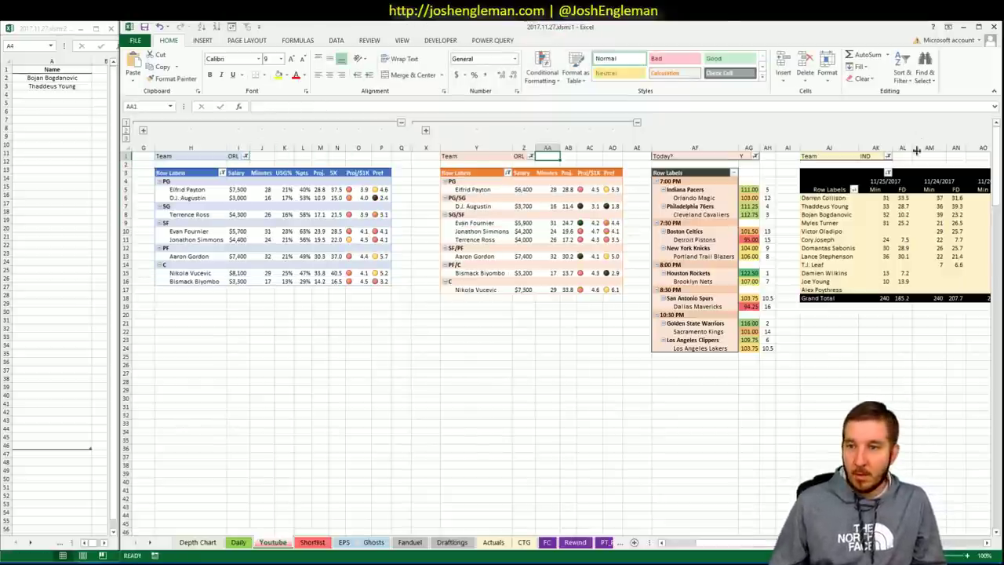
Set the game log pivot's team filter to ORL and review the Magic's minutes and projections
left_click(878, 156)
type("ORL")
key("Return")
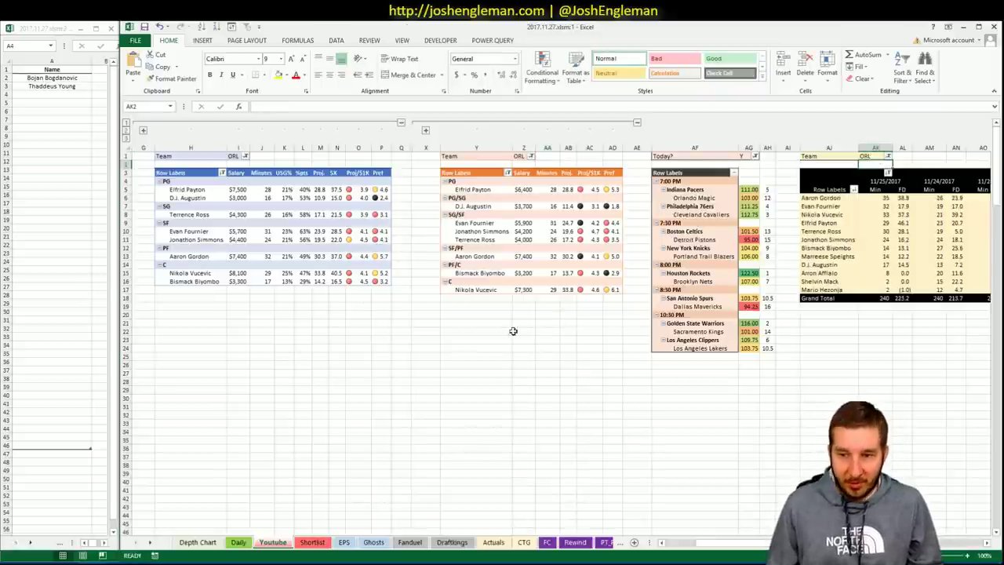
left_click(704, 186)
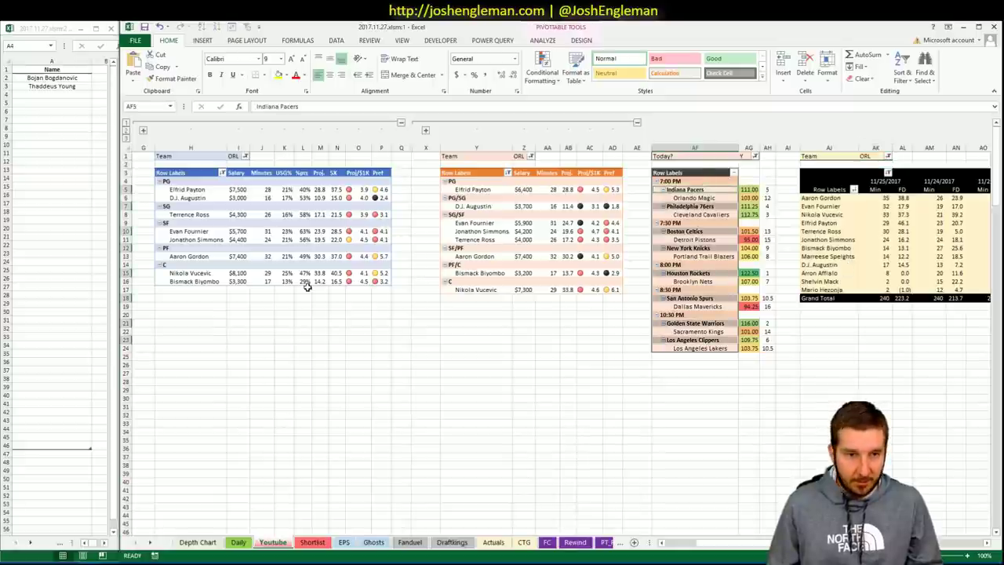
left_click(299, 315)
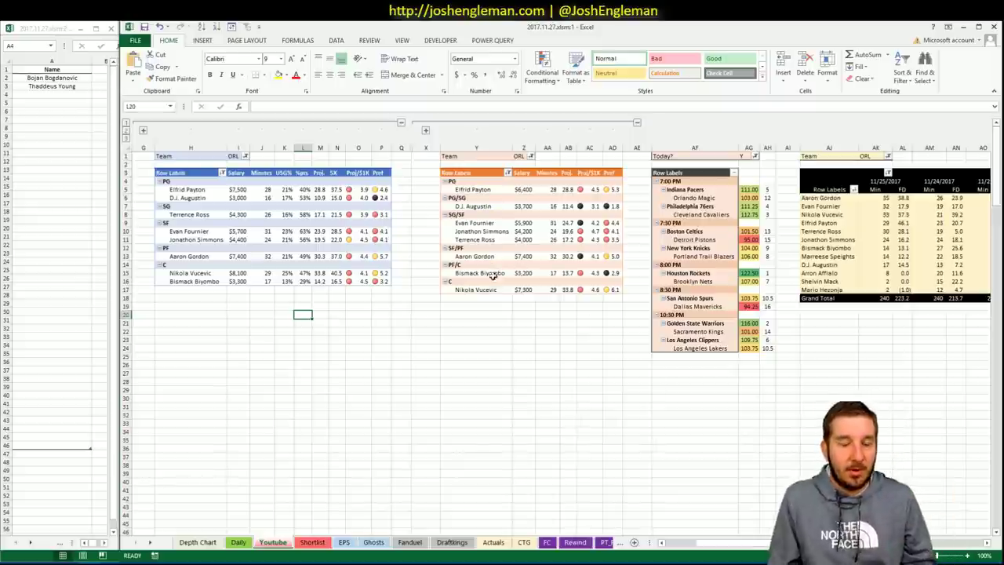
Switch to Cleaning the Glass in the browser and open the Orlando Magic team page at its Shooting: Frequency table
key("alt+Tab")
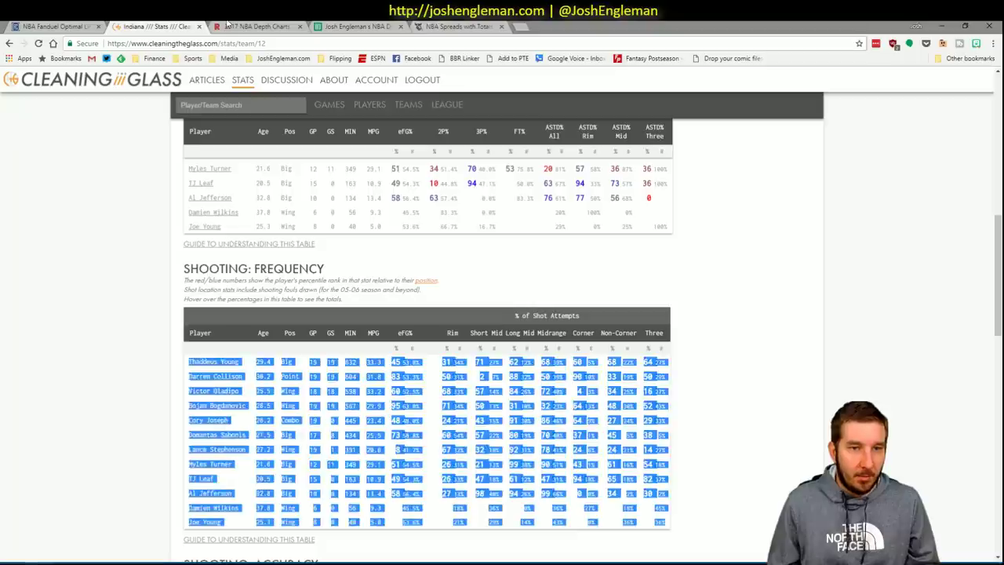
left_click(219, 103)
type("magic")
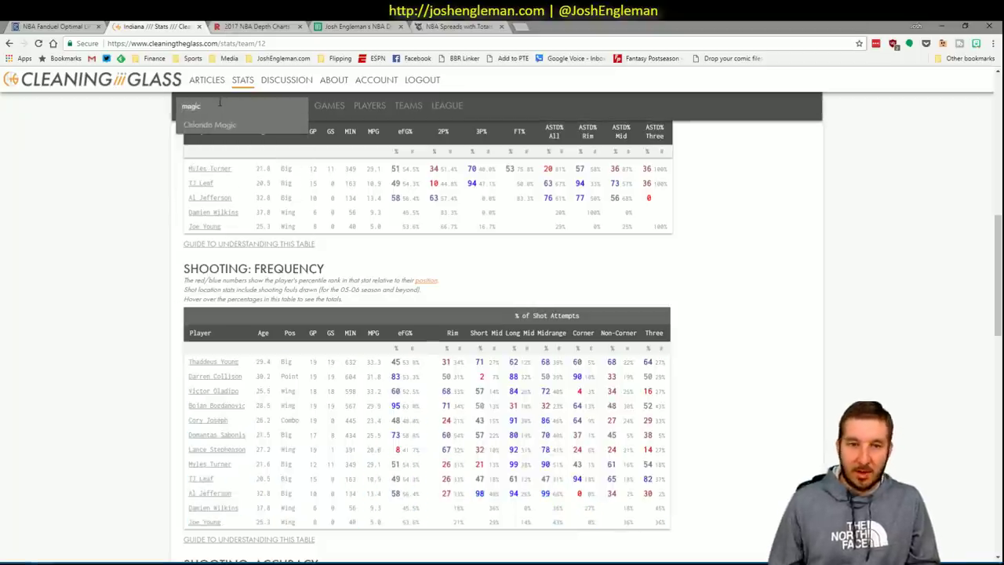
key("Down")
key("Return")
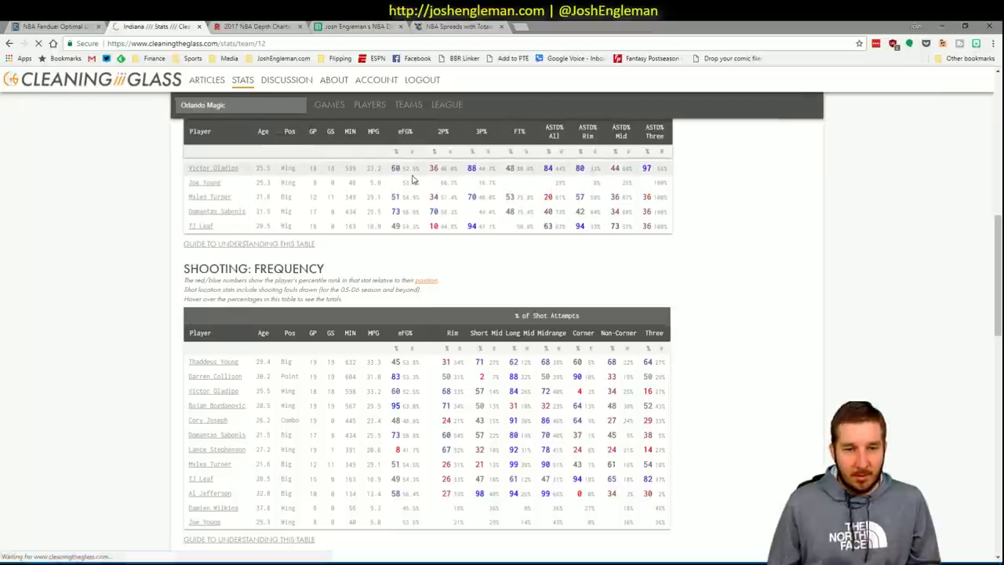
scroll(588, 238, "down", 10)
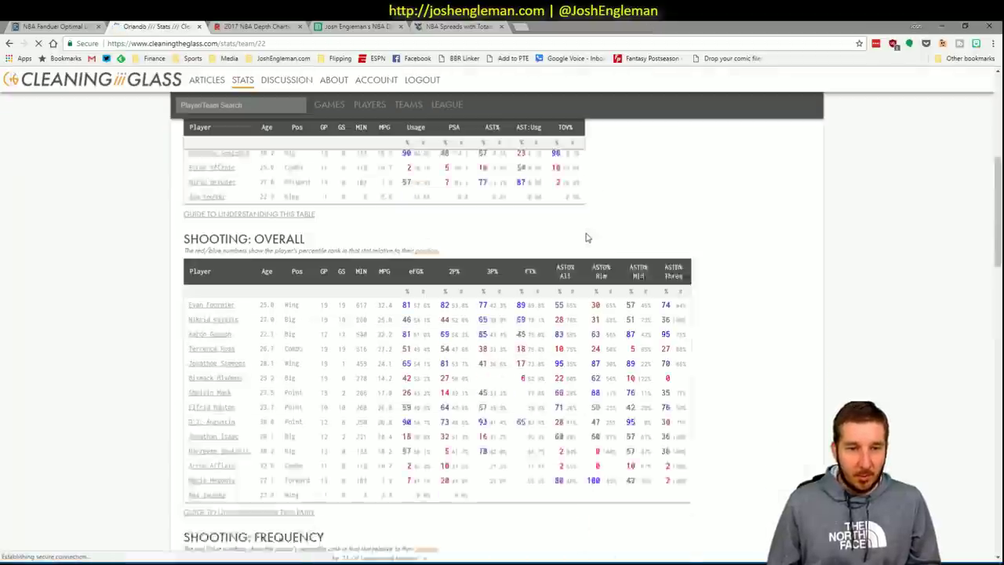
scroll(589, 238, "down", 5)
scroll(589, 238, "up", 1)
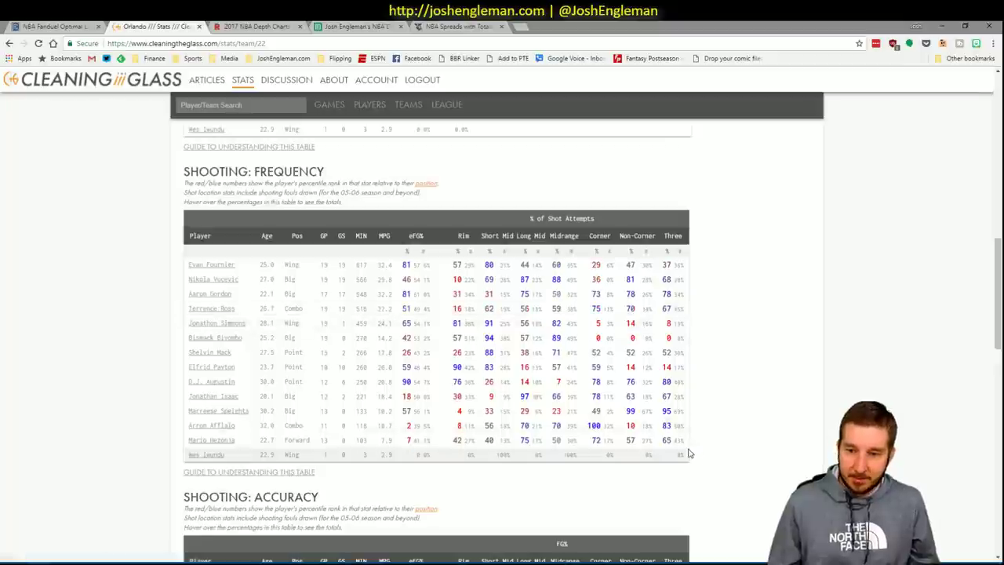
Select all player rows of the Magic's Shooting: Frequency table and refresh the workbook's CTG sheet with them
left_click_drag(689, 453, 194, 264)
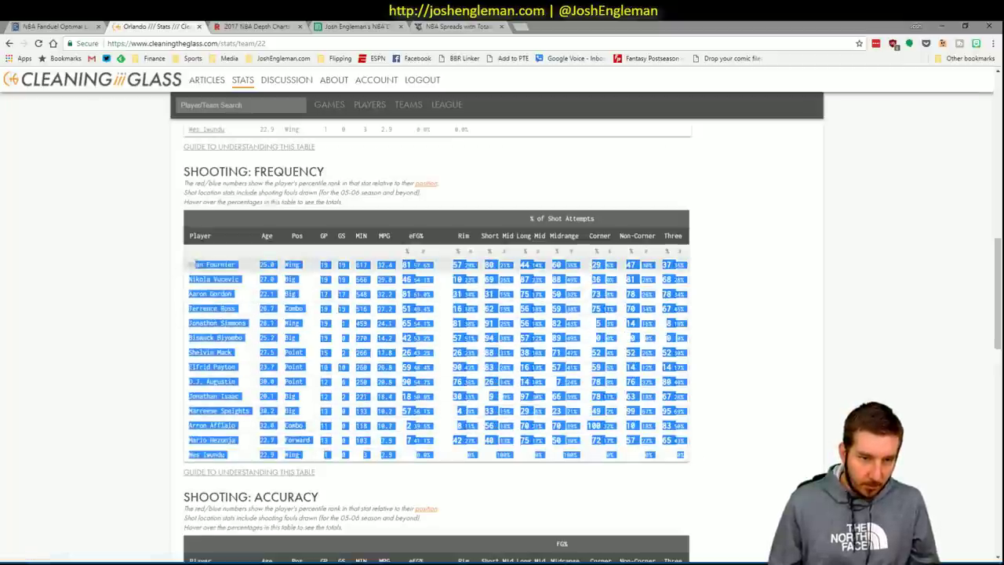
left_click(108, 551)
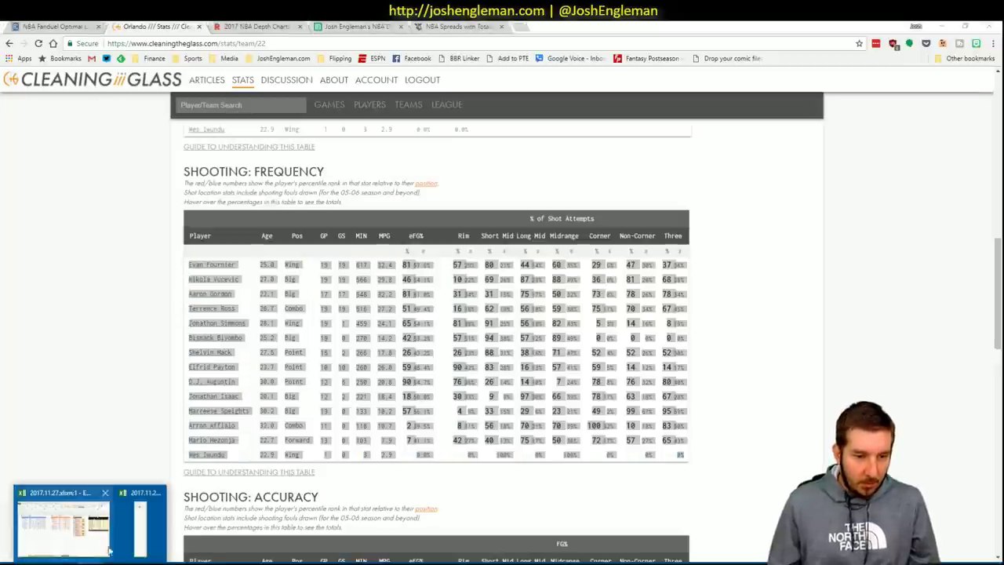
left_click(108, 552)
left_click(140, 525)
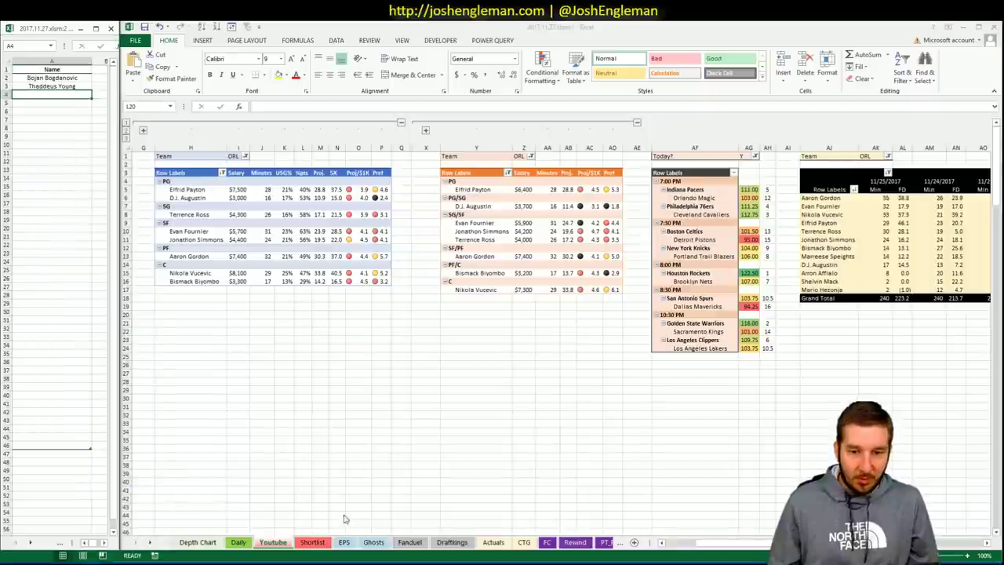
left_click(524, 542)
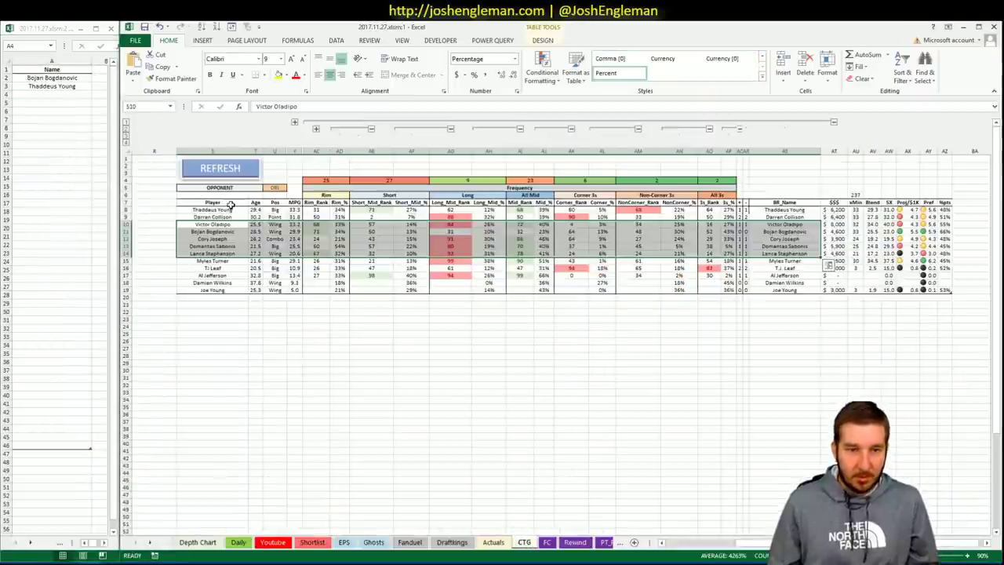
left_click(233, 169)
Set the opponent on the CTG sheet to IND
left_click(275, 188)
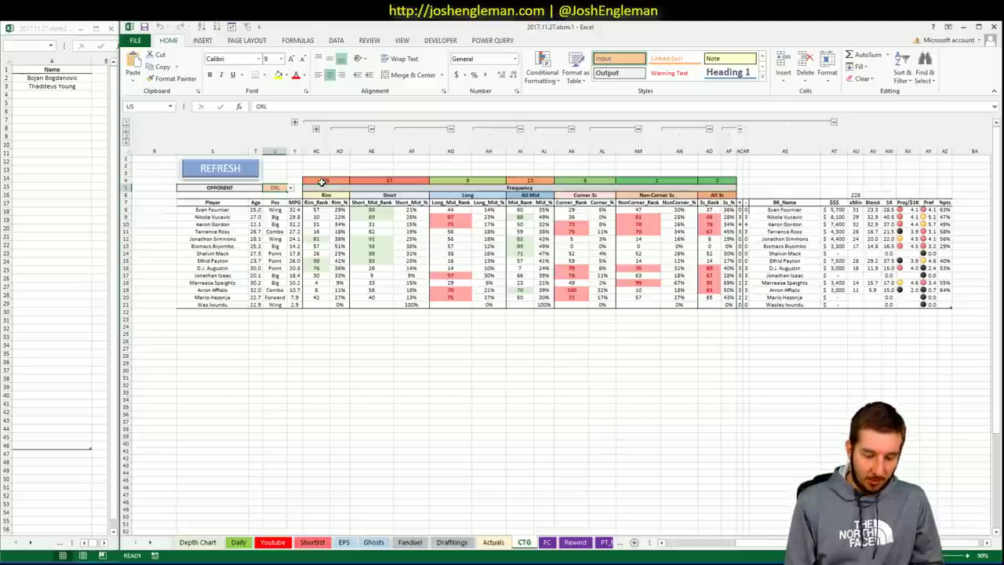
type("IND")
key("Return")
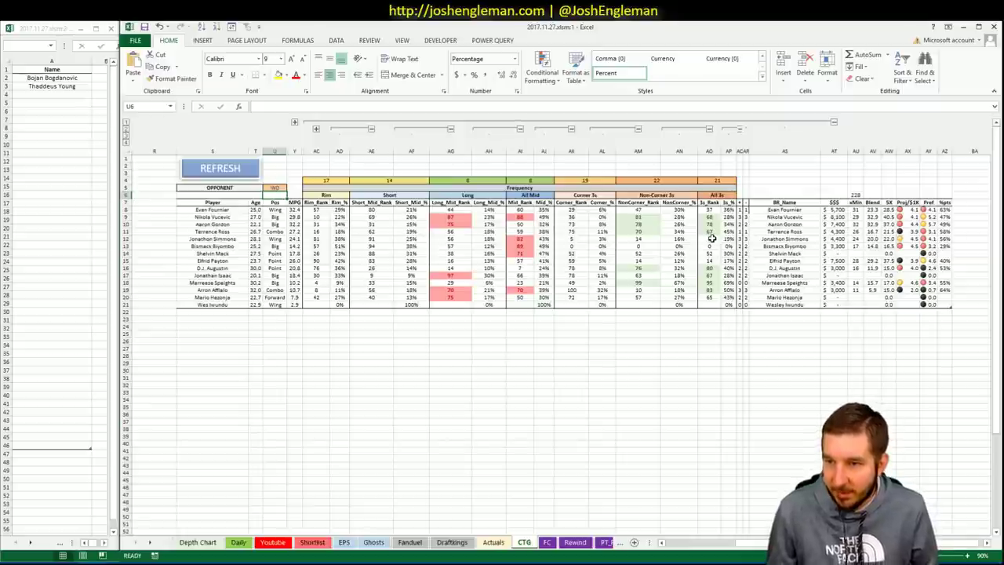
Sort the Magic player table on the CTG sheet by Pref from highest to lowest
left_click(928, 209)
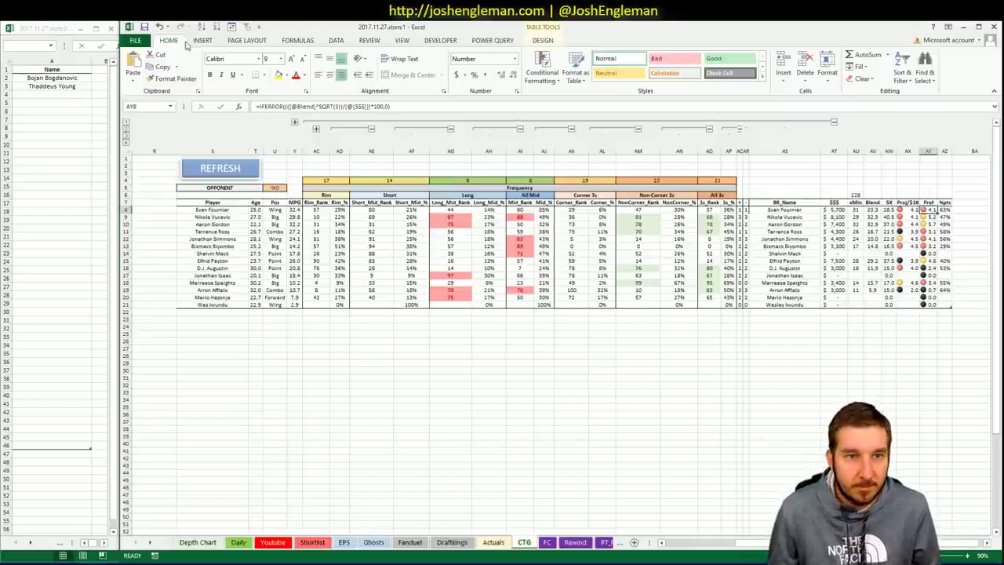
left_click(863, 224)
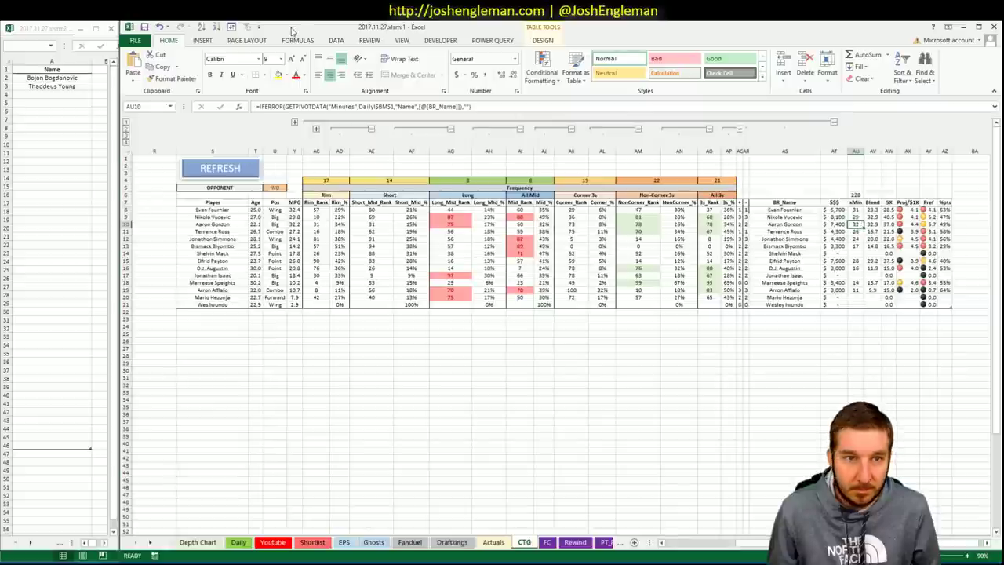
left_click(216, 27)
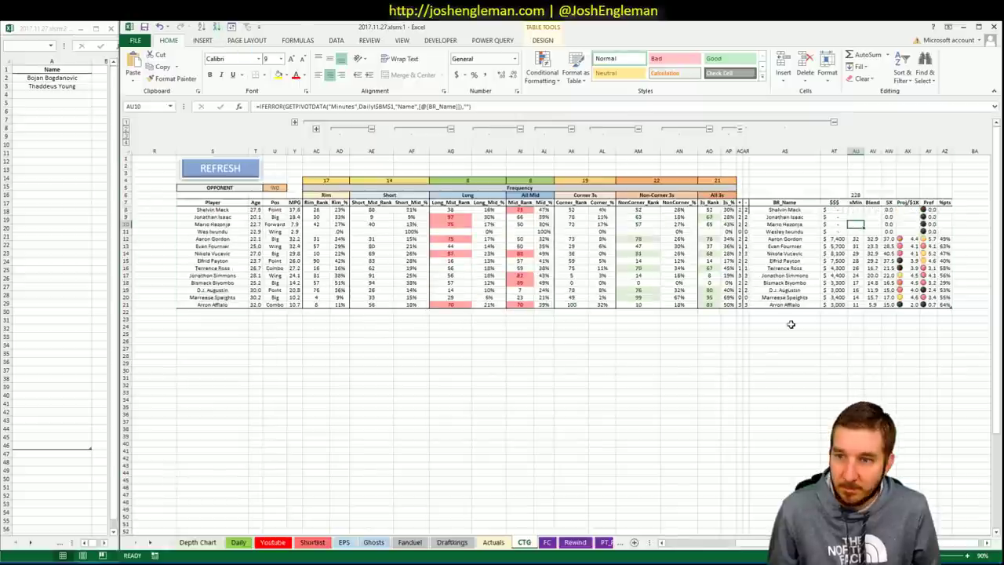
left_click(929, 232)
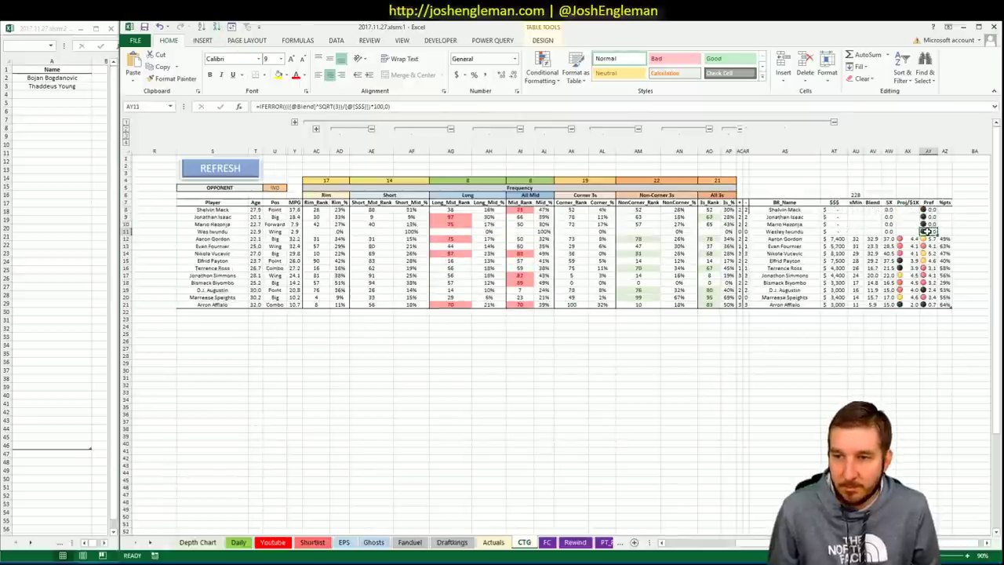
left_click(218, 27)
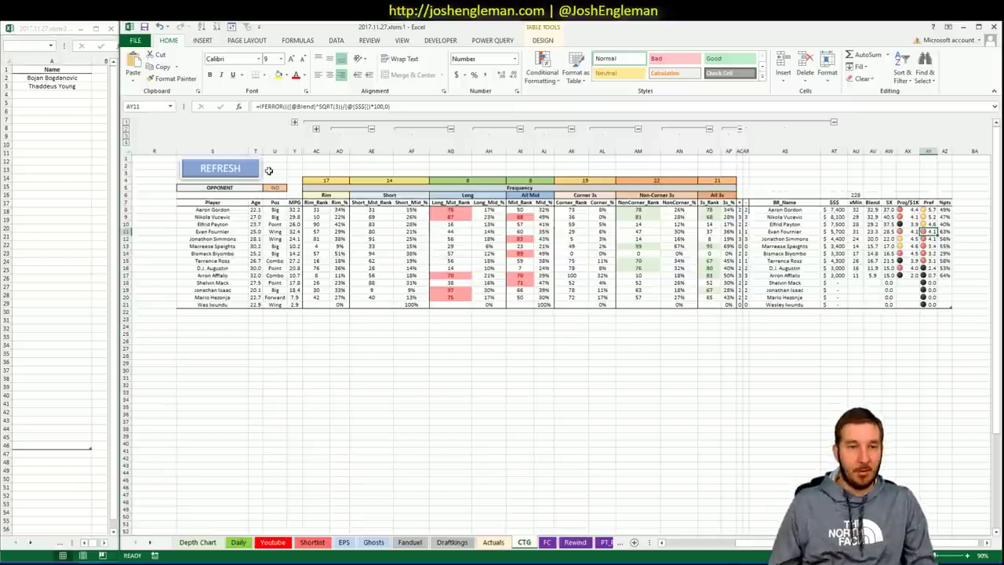
Enter Aaron Gordon in cell A4 of the separate Name list
left_click(58, 96)
type("Aaron Gordon")
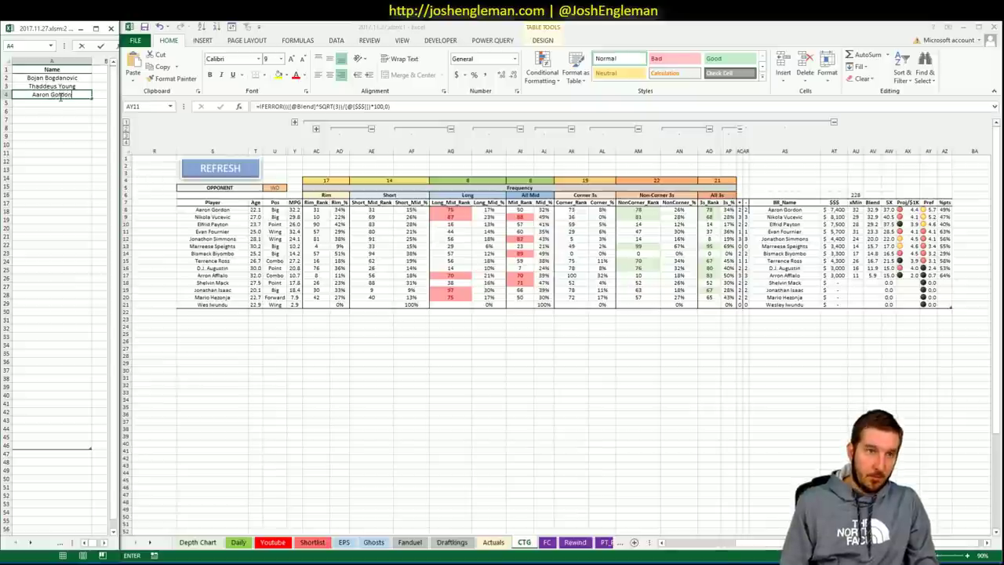
key("Return")
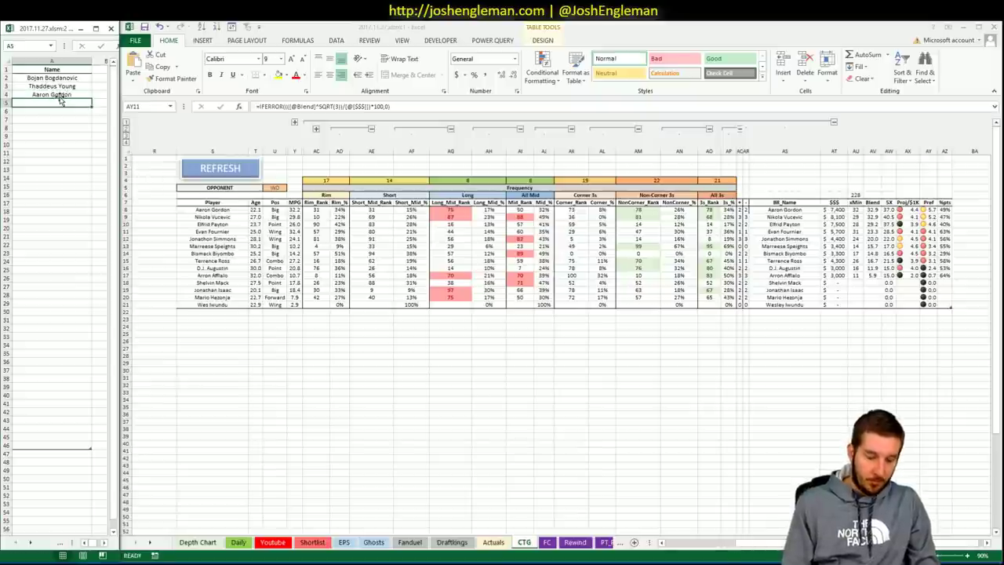
Enter Evan Fournier in cell A5 of the separate Name list
type("Evan Fournier")
key("Return")
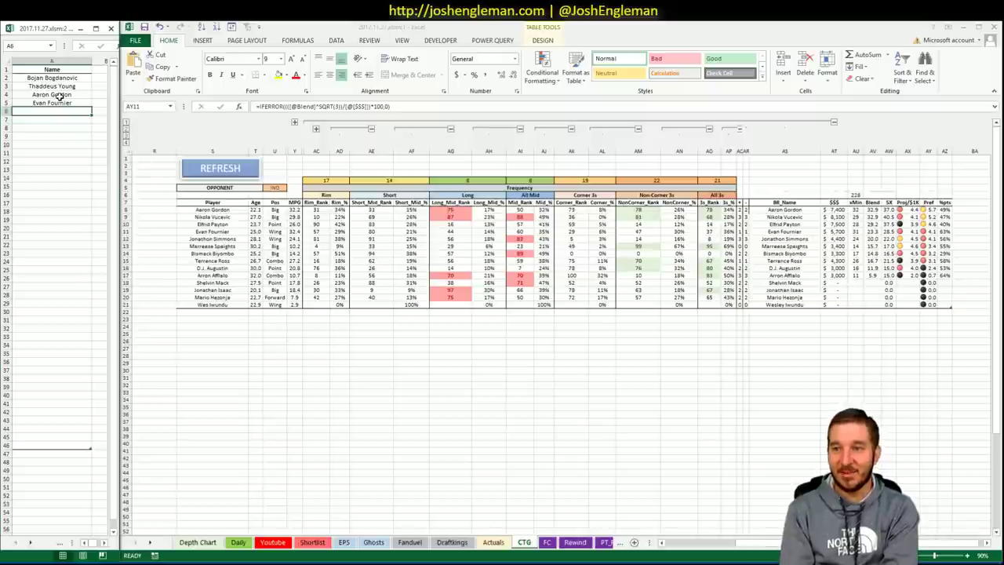
Review the Magic's recent minutes and FD scores, including the totals, in the game log on the Youtube sheet
left_click(287, 543)
left_click(287, 543)
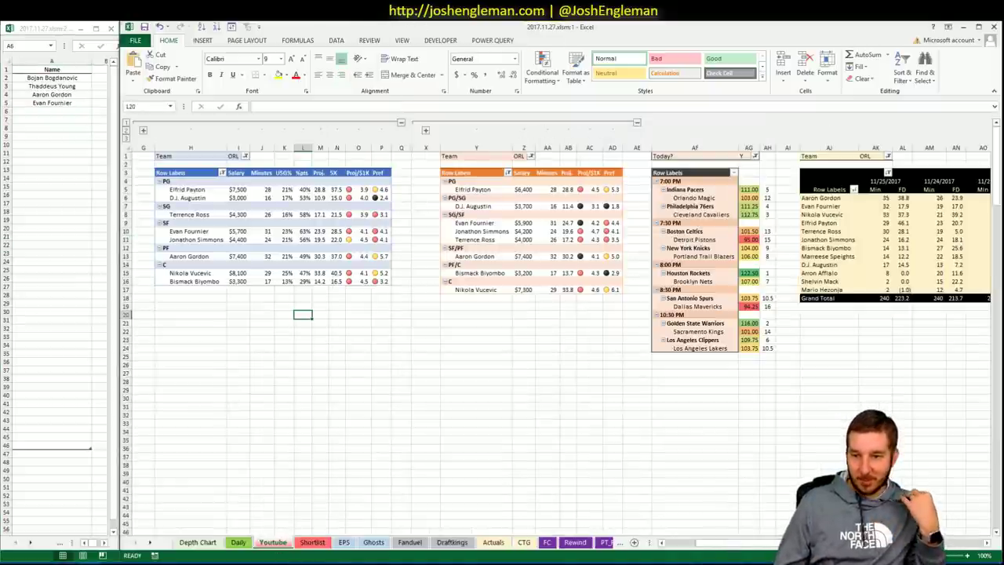
scroll(549, 313, "right", 4)
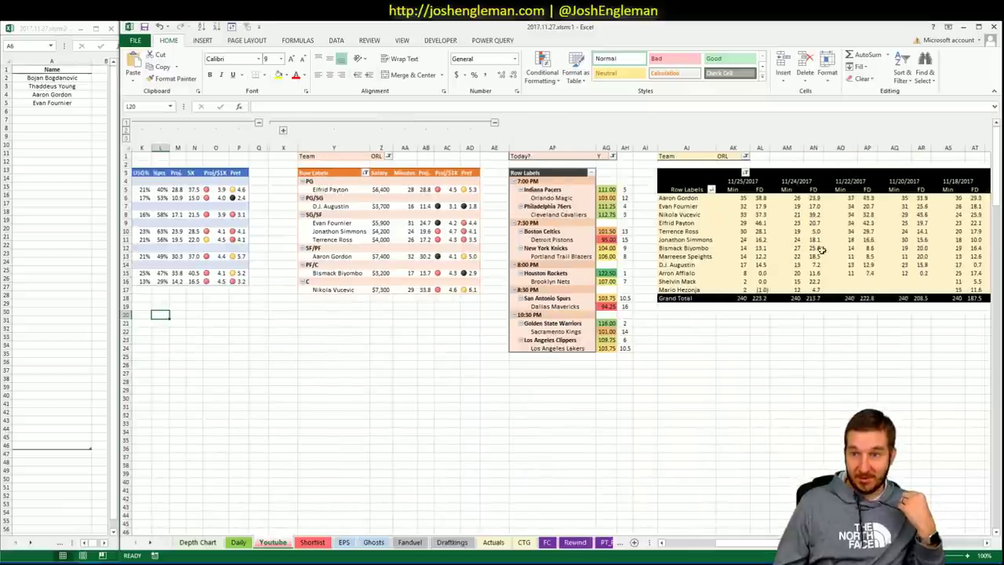
left_click(987, 542)
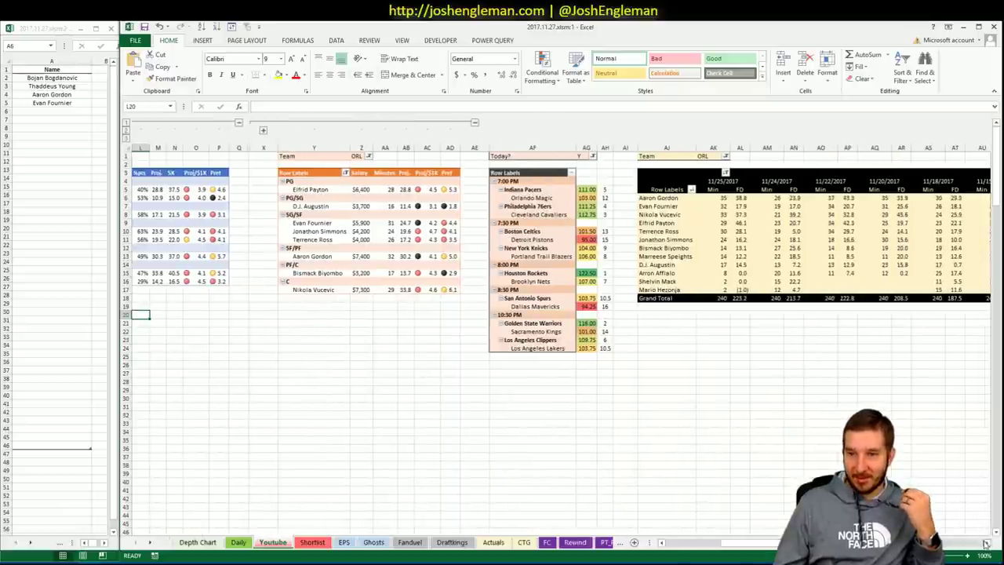
left_click(987, 542)
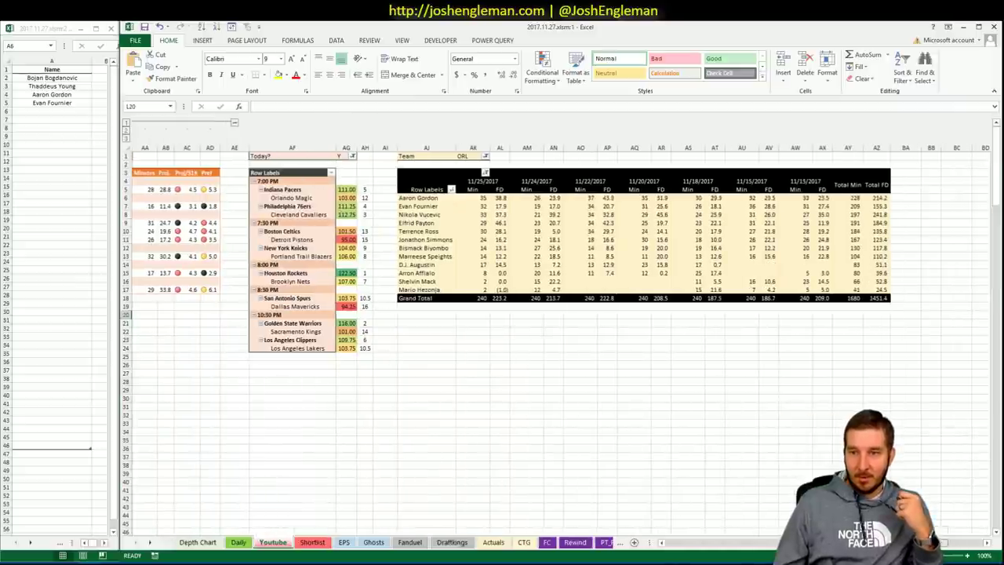
scroll(503, 251, "left", 10)
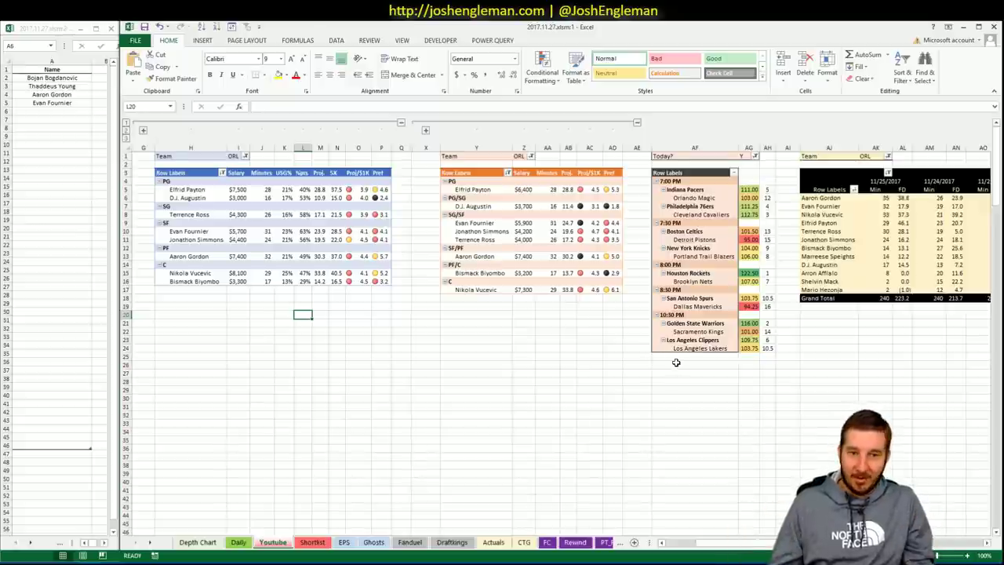
Set the Team filter of the blue and orange salary pivot tables on the Youtube sheet to PHI
left_click(553, 349)
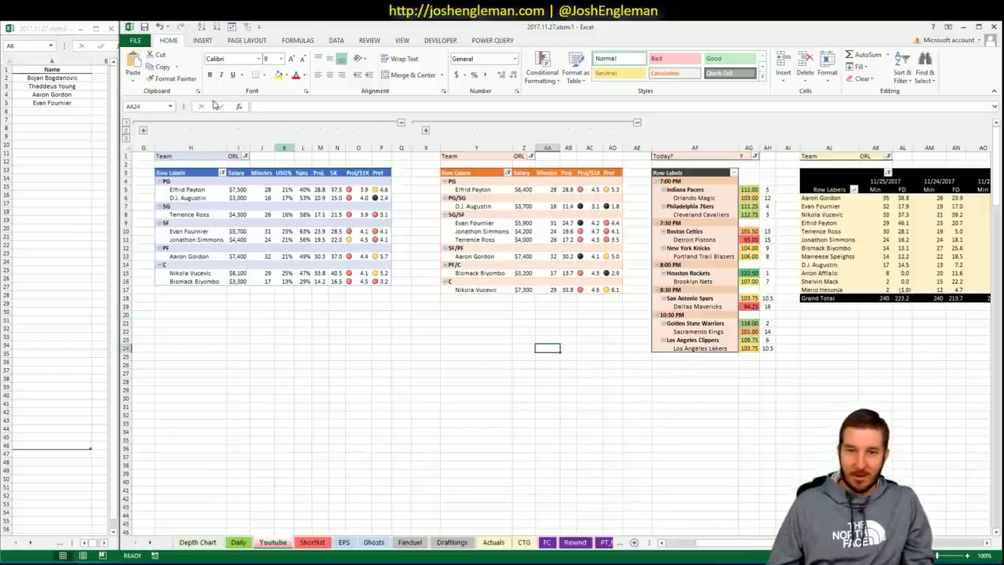
left_click(233, 156)
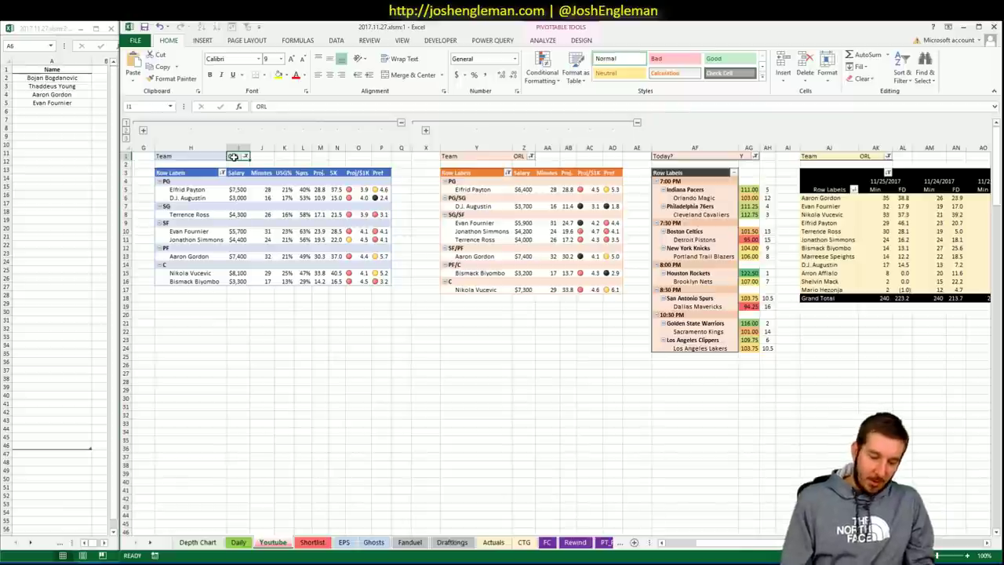
type("PHI")
key("Return")
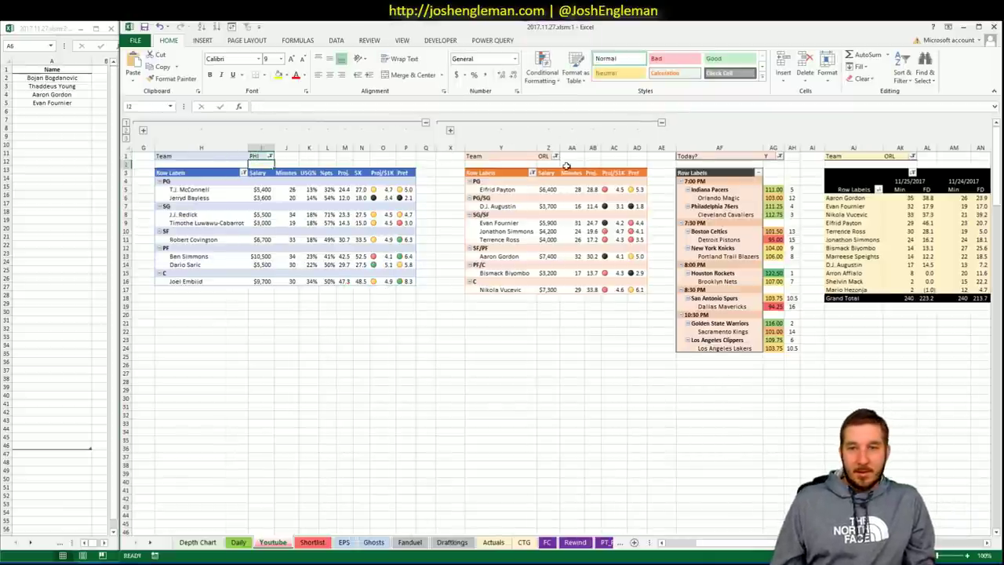
left_click(545, 156)
type("PHI")
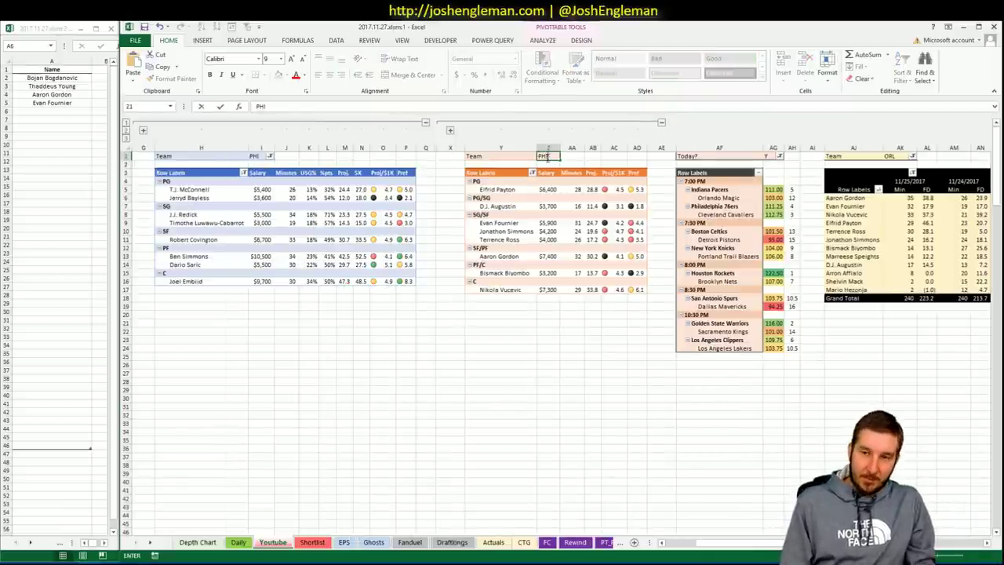
key("Return")
Check the browser's NBA Spreads with Totals page for the November 27 games, and return to the workbook
key("alt+Tab")
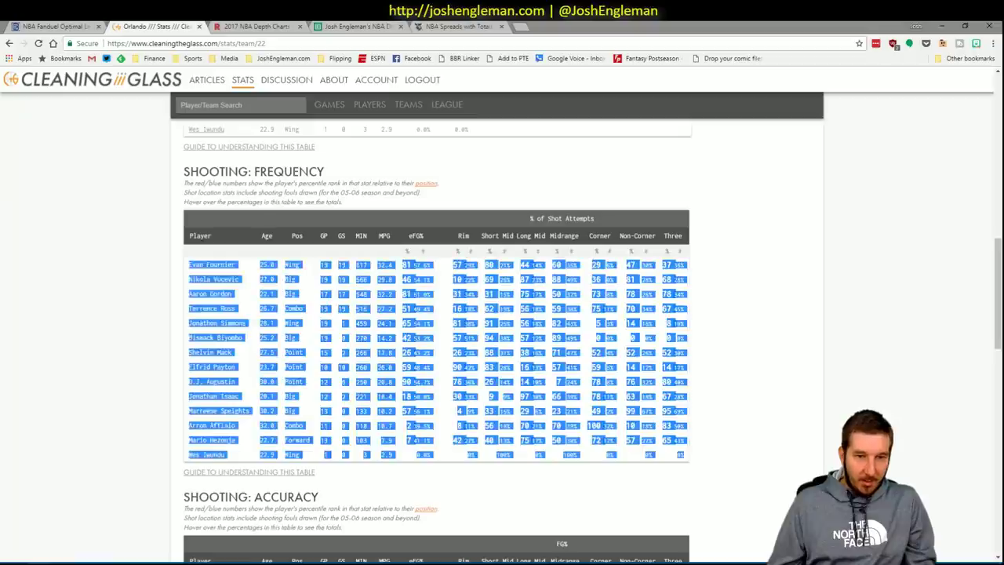
left_click(455, 26)
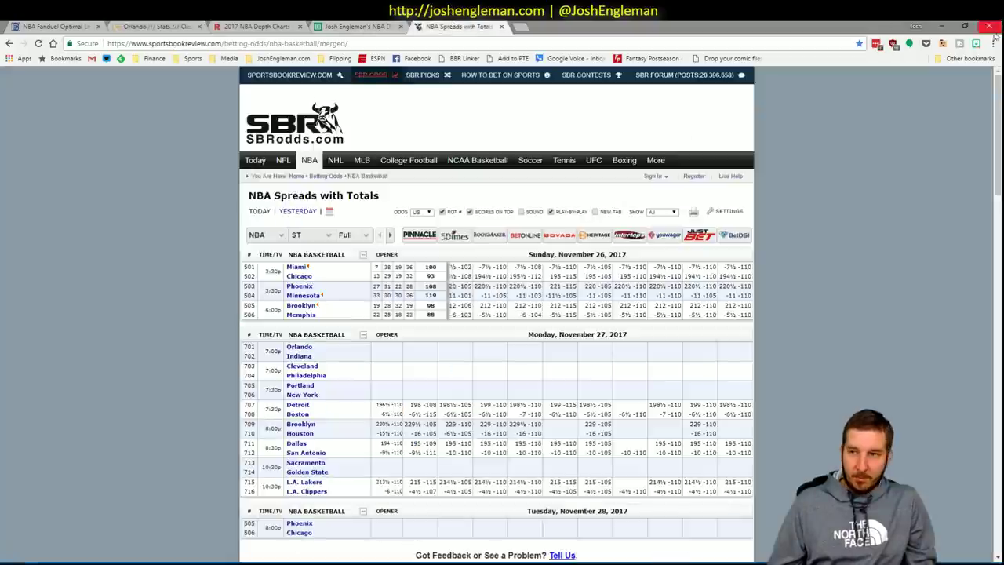
left_click(943, 26)
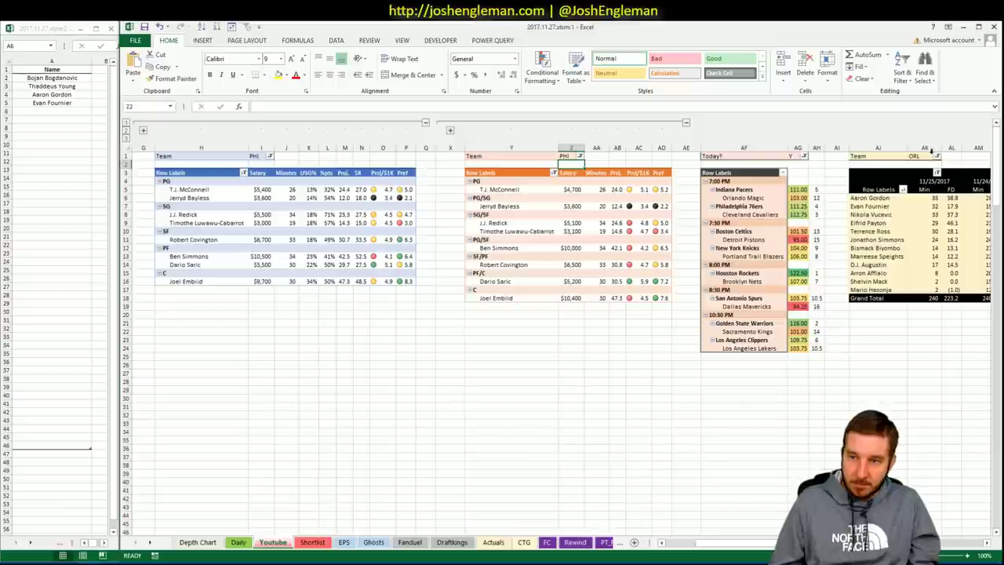
Set the Team filter of the game log pivot table on the Youtube sheet to PHI
left_click(918, 158)
key("alt+Down")
key("Escape")
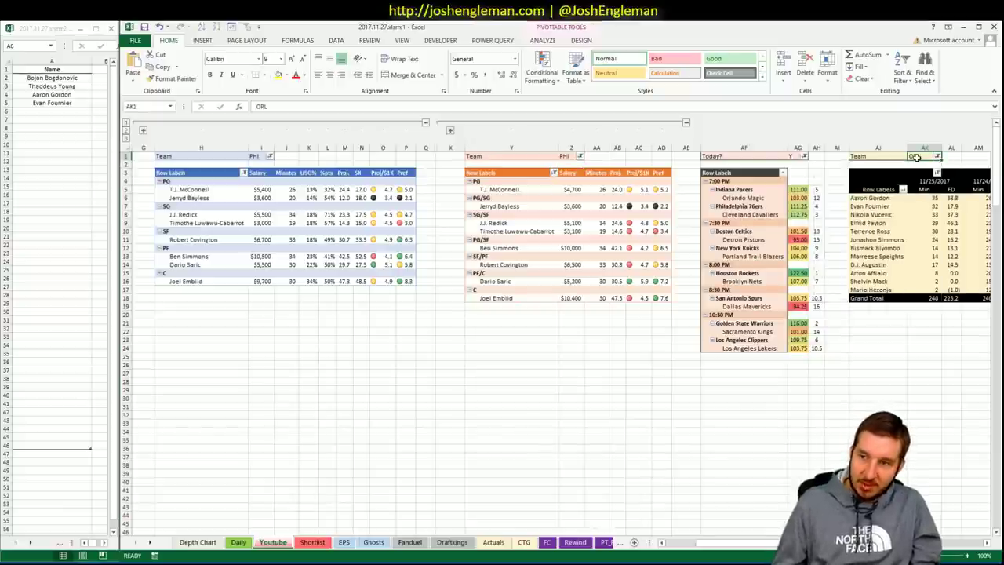
type("PHI")
key("Return")
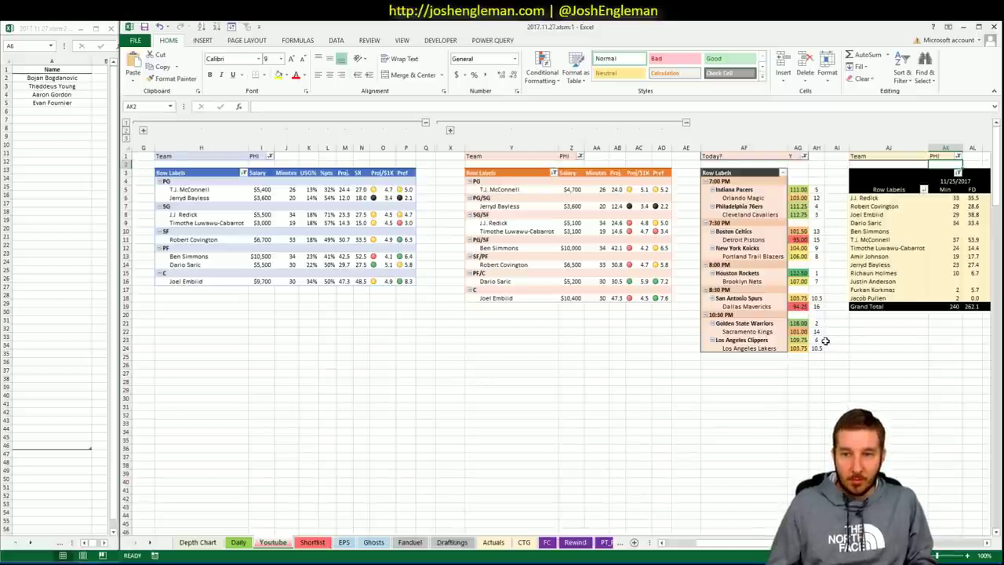
Switch to the browser and open the Philadelphia 76ers team page on Cleaning the Glass
left_click(41, 560)
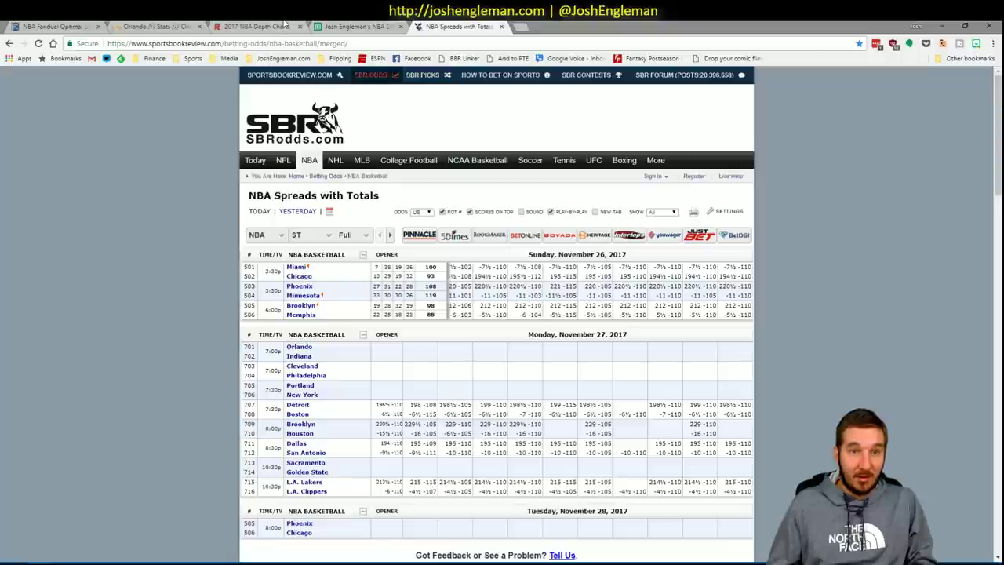
left_click(177, 26)
left_click(163, 102)
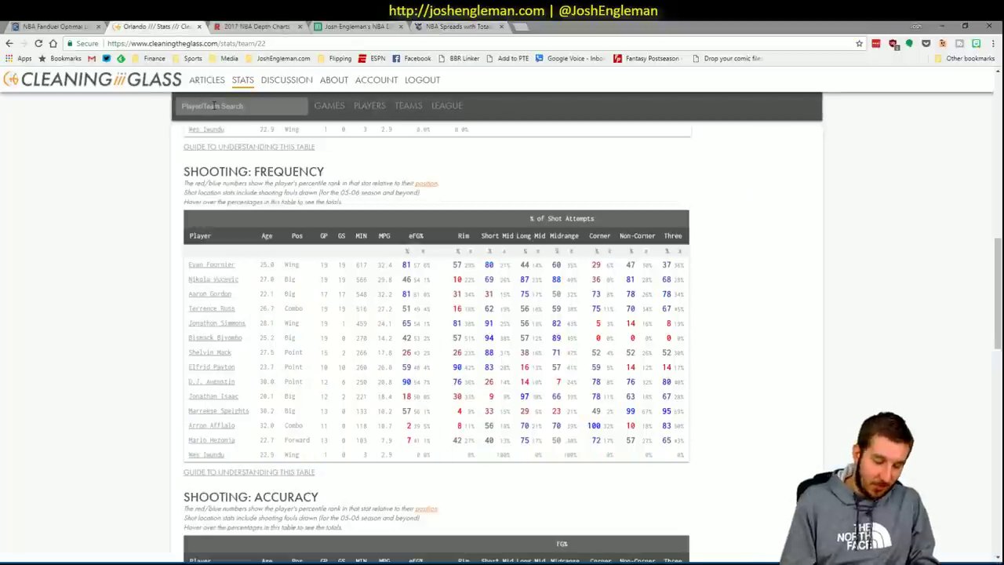
left_click(213, 105)
type("phil")
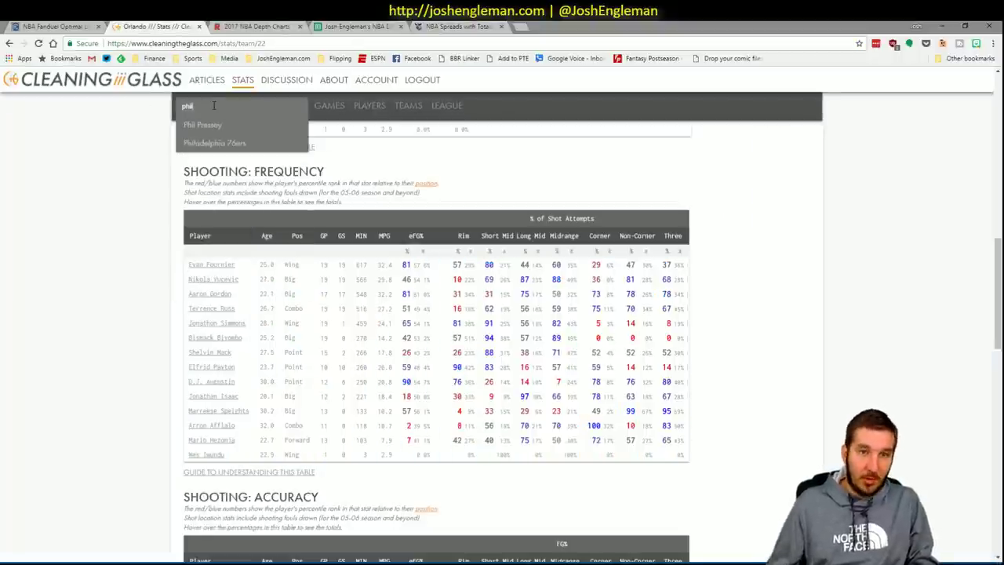
left_click(229, 144)
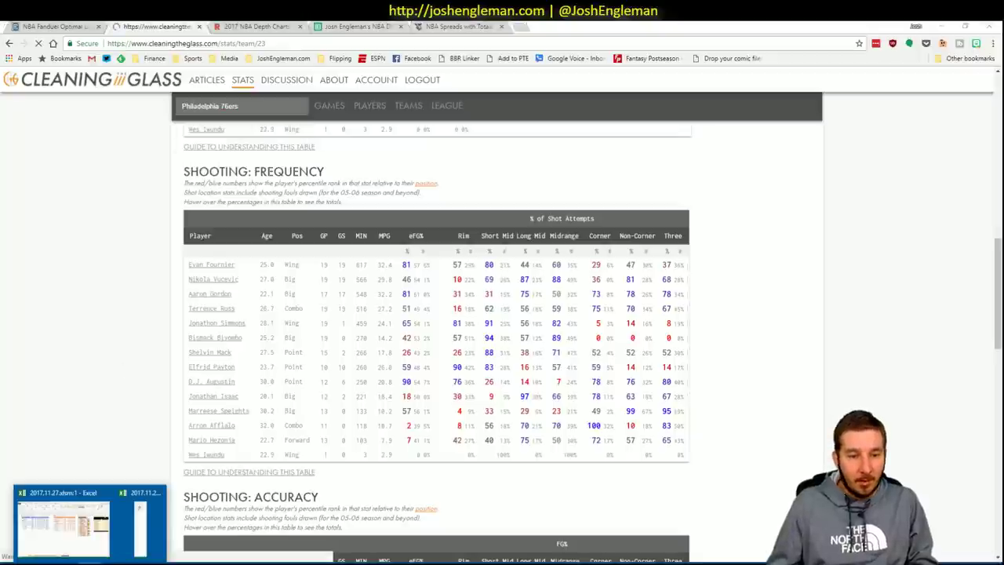
Select all player rows of the 76ers' Shooting: Frequency table, from Nik Stauskas up to Ben Simmons
left_click(96, 543)
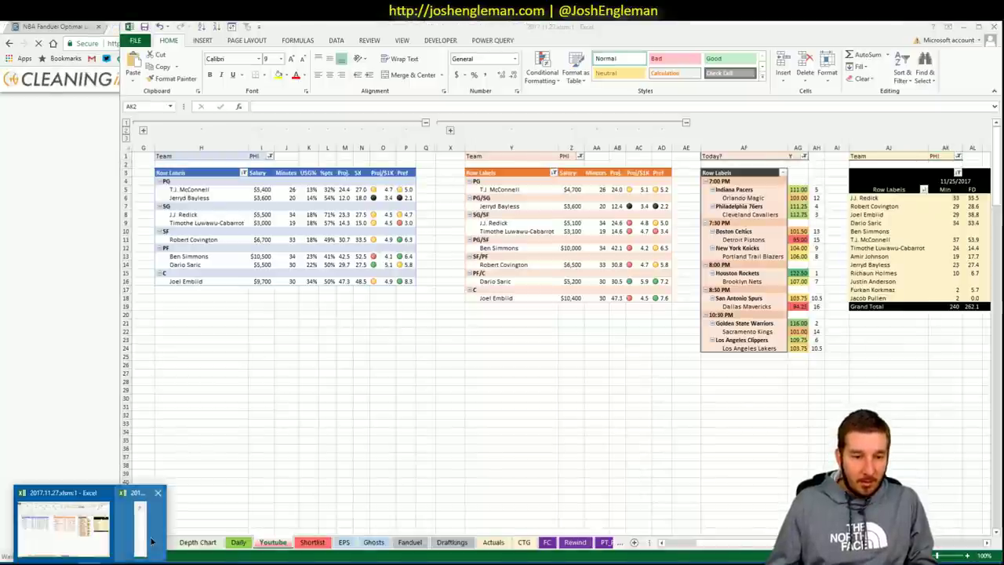
left_click(143, 518)
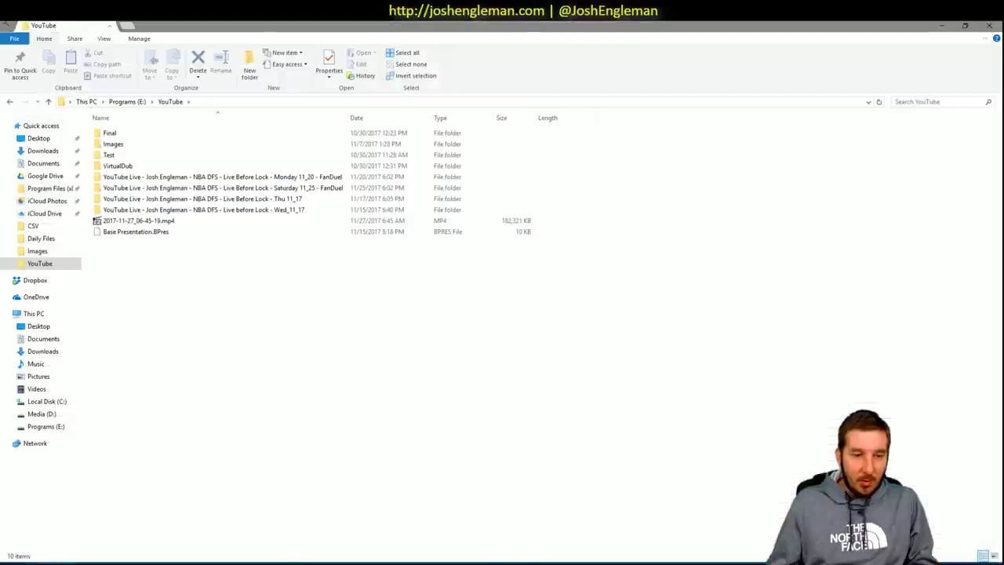
key("alt+Tab")
scroll(165, 348, "down", 10)
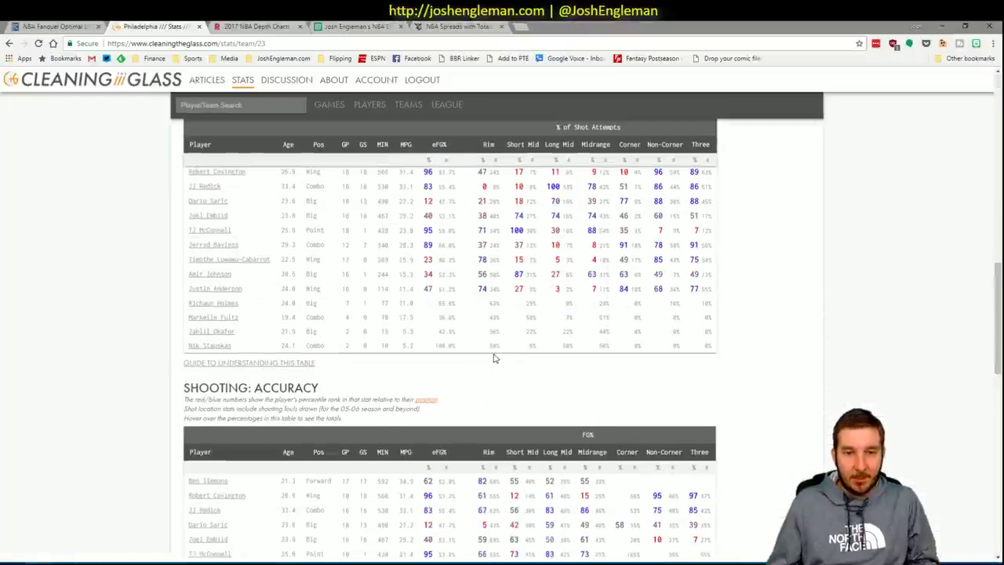
scroll(719, 379, "up", 1)
left_click_drag(718, 379, 189, 211)
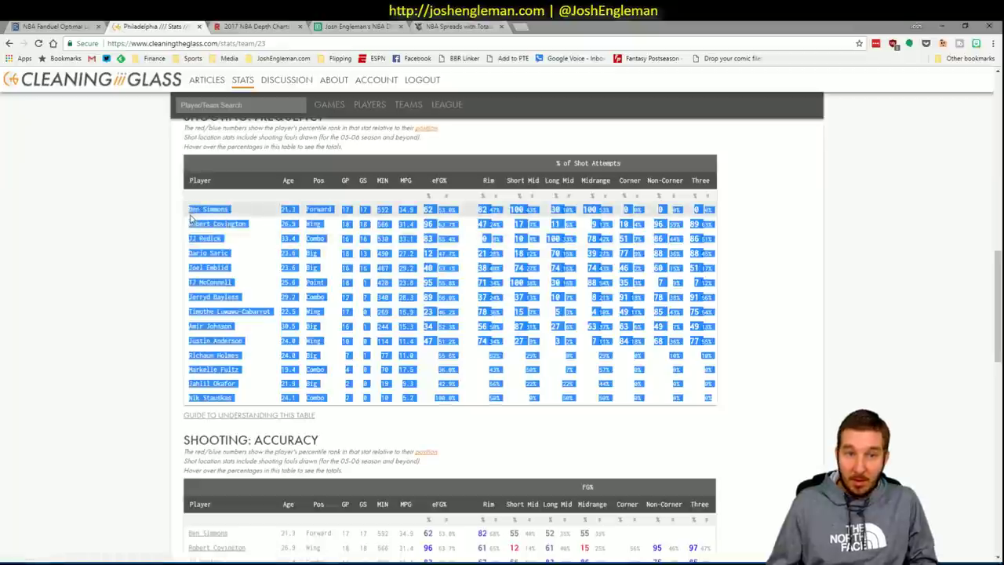
Refresh the workbook's CTG sheet with the 76ers' shooting rows and set the opponent to CLE
key("alt+Tab")
left_click(65, 517)
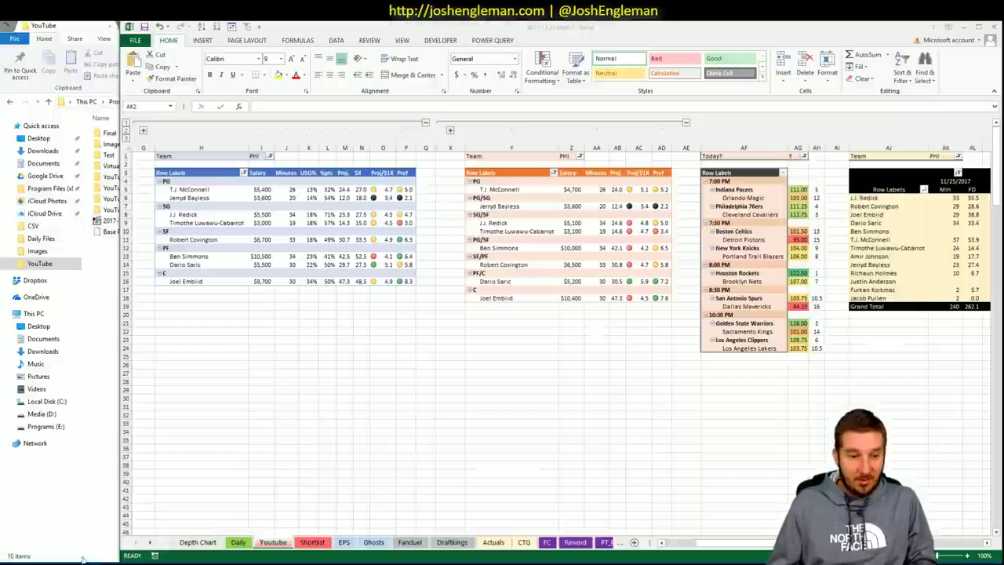
left_click(142, 518)
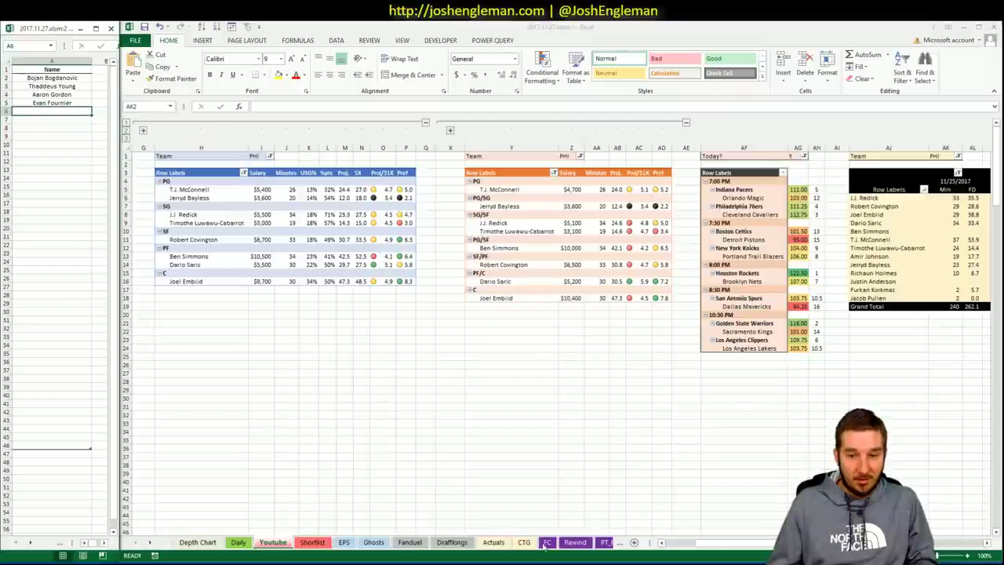
left_click(494, 542)
right_click(219, 210)
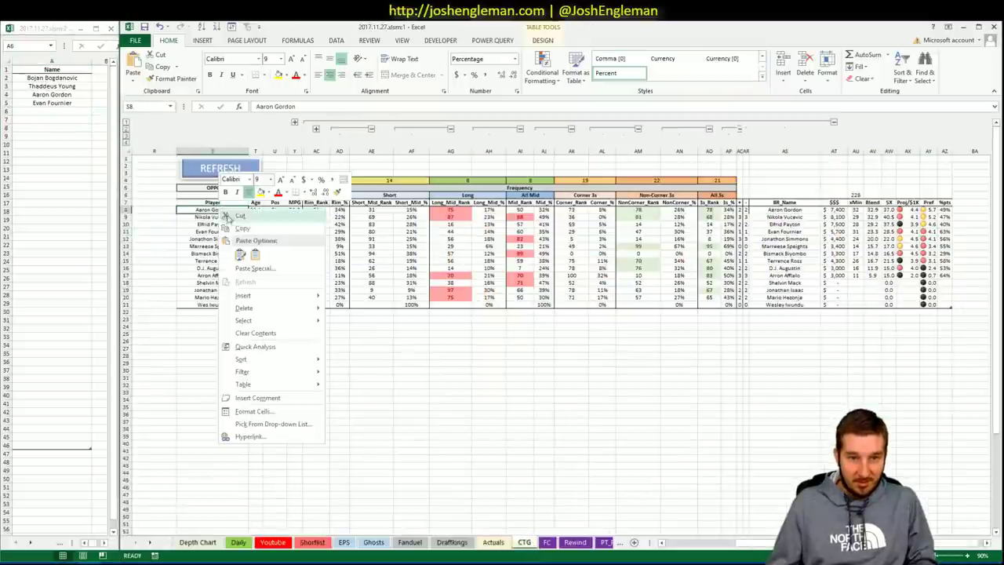
left_click(284, 161)
left_click(240, 169)
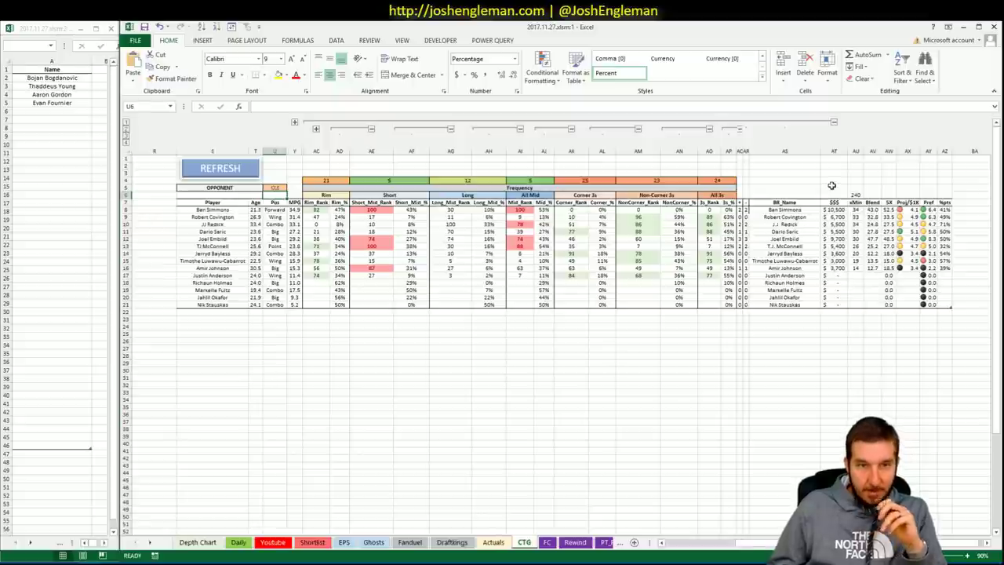
Highlight Robert Covington's shooting row on the CTG sheet and enter Robert Covington in cell A6 of the Name list
left_click(234, 217)
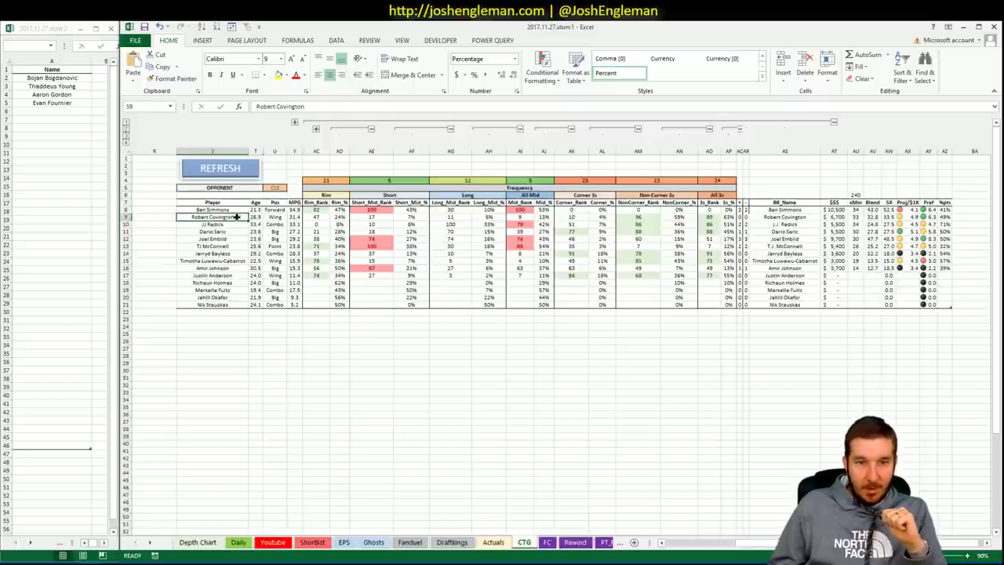
left_click_drag(234, 217, 738, 219)
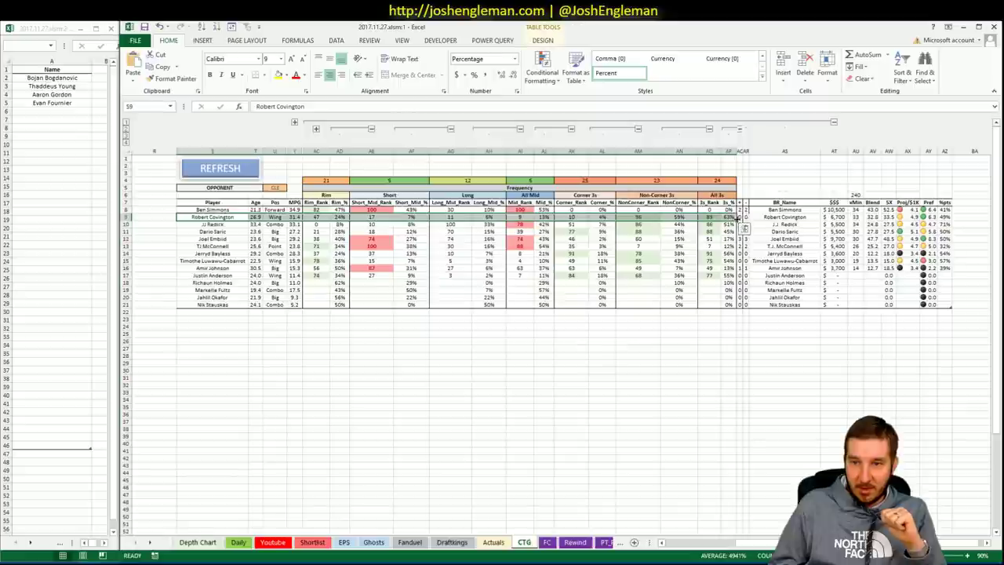
left_click(52, 111)
type("Ro")
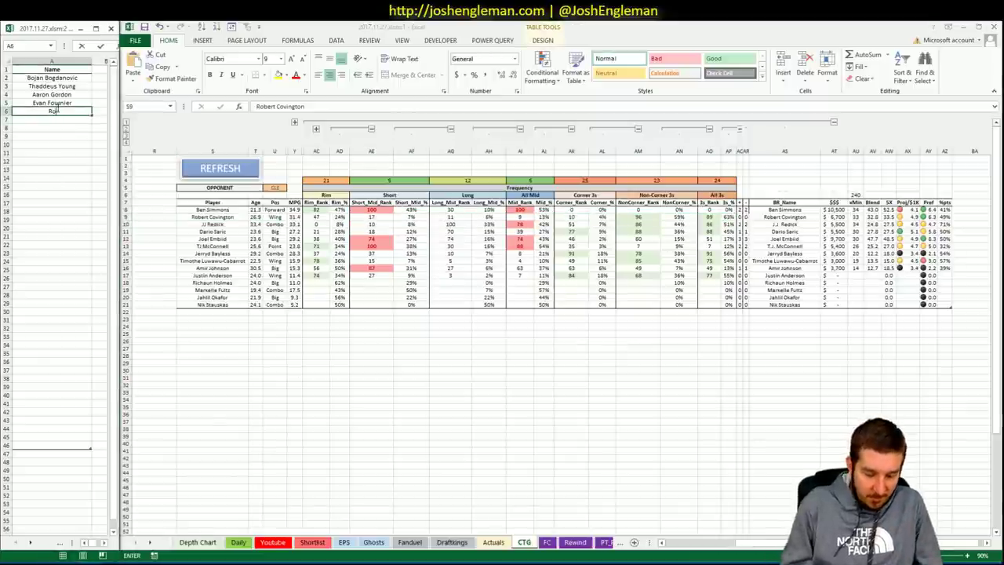
type("bert Covington")
key("Return")
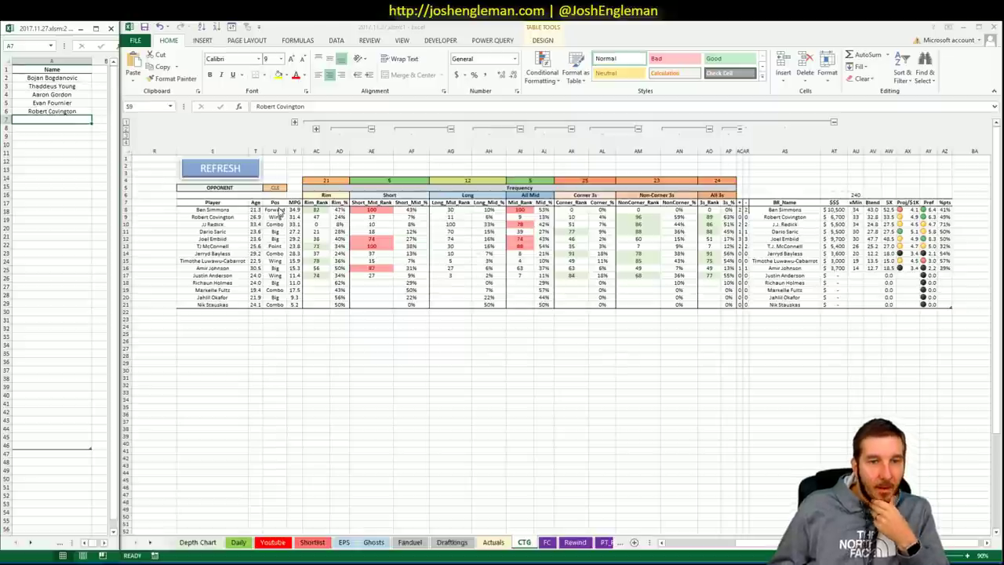
Highlight Joel Embiid's shooting row on the CTG sheet and enter Joel Embiid in cell A7 of the Name list
left_click_drag(381, 239, 730, 238)
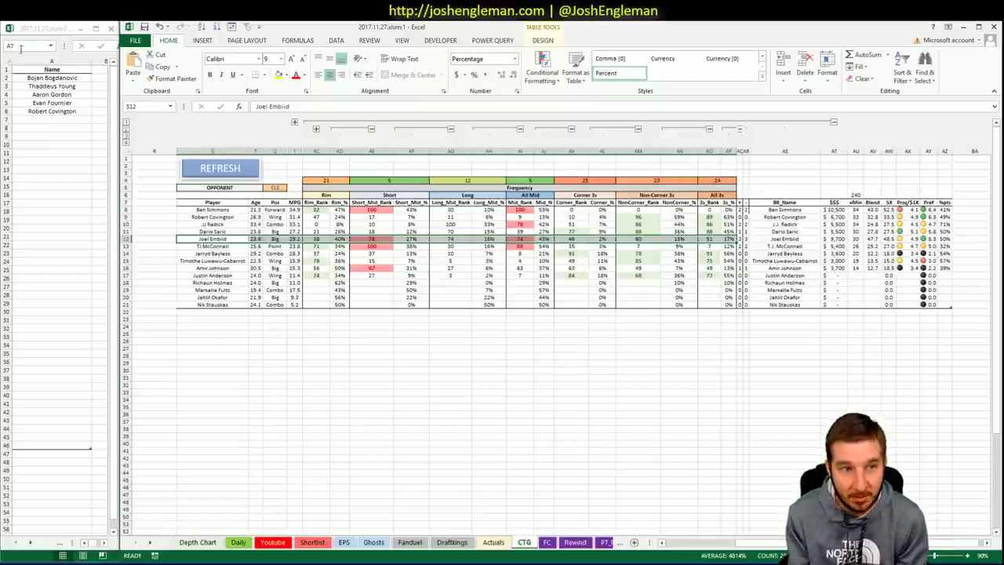
left_click(51, 120)
type("Joel Embiid")
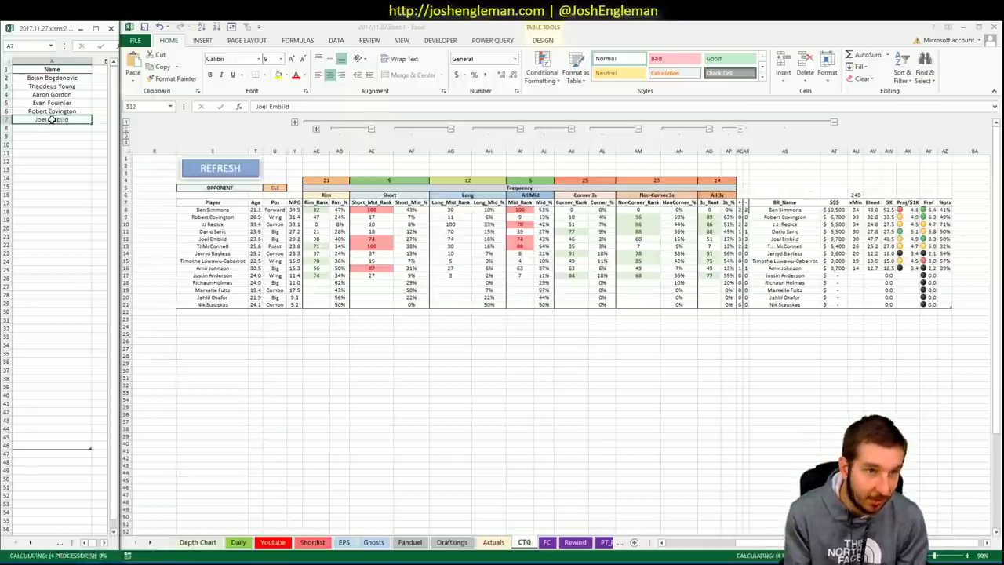
key("Return")
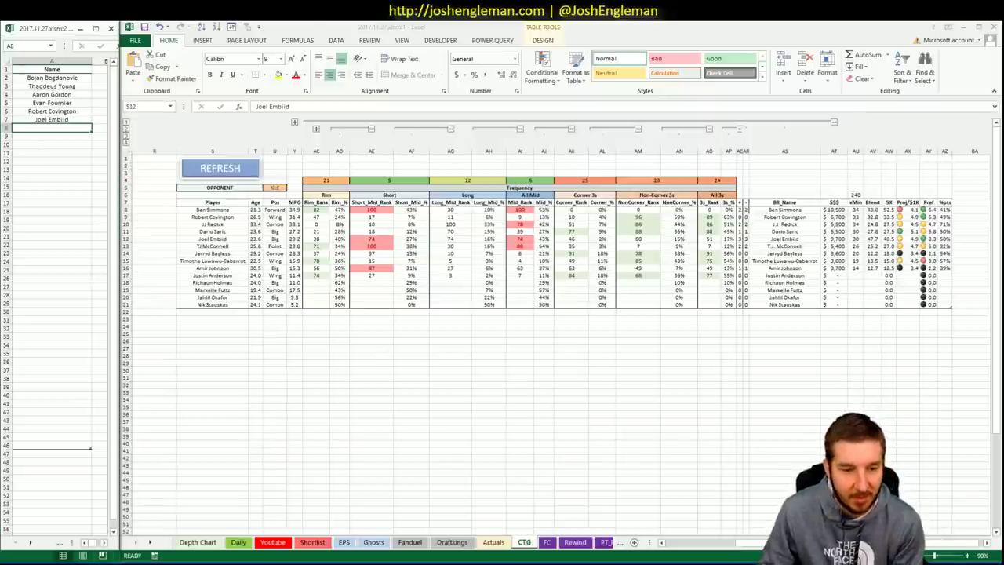
left_click(117, 526)
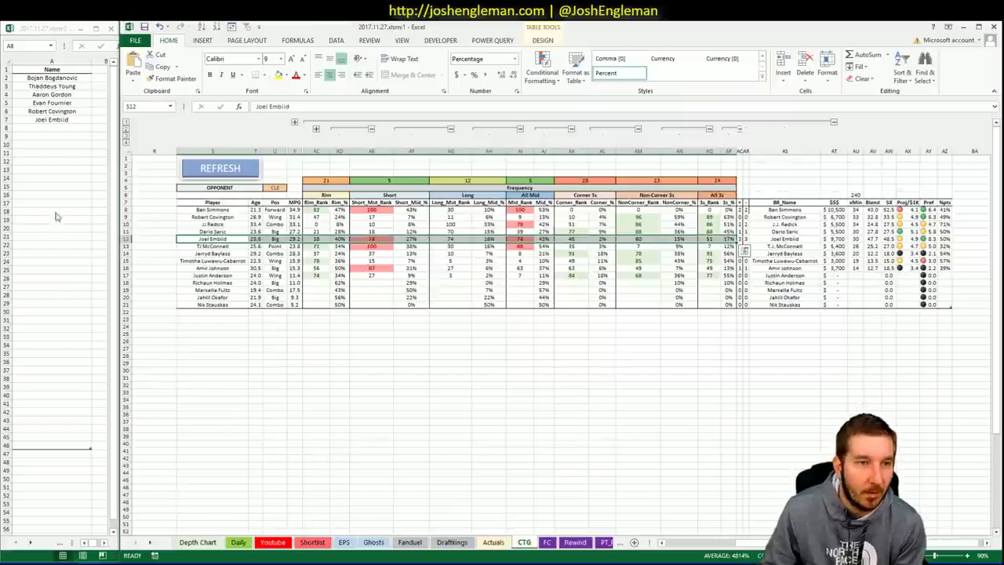
Set the opponent on the CTG sheet to PHI
left_click(55, 128)
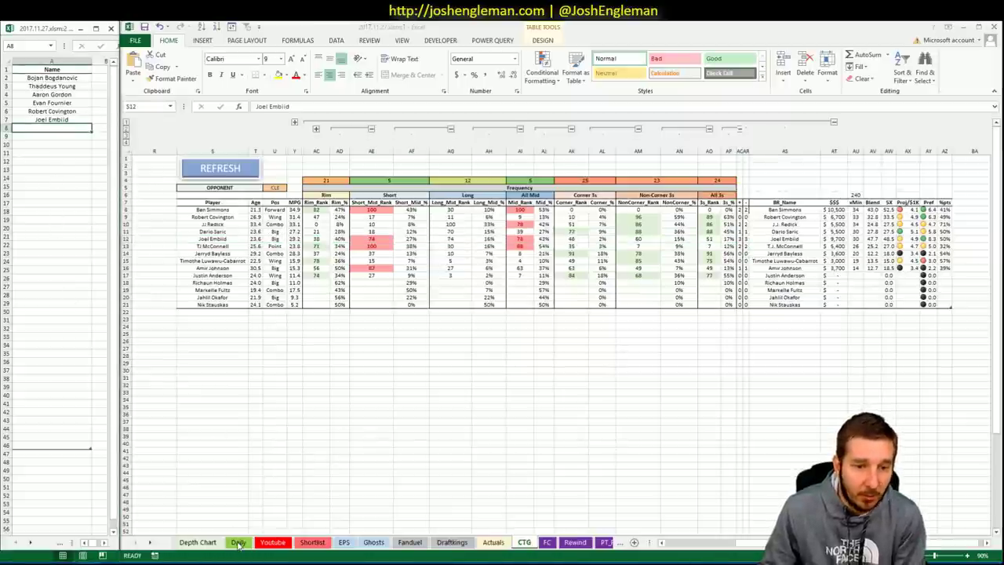
left_click(267, 555)
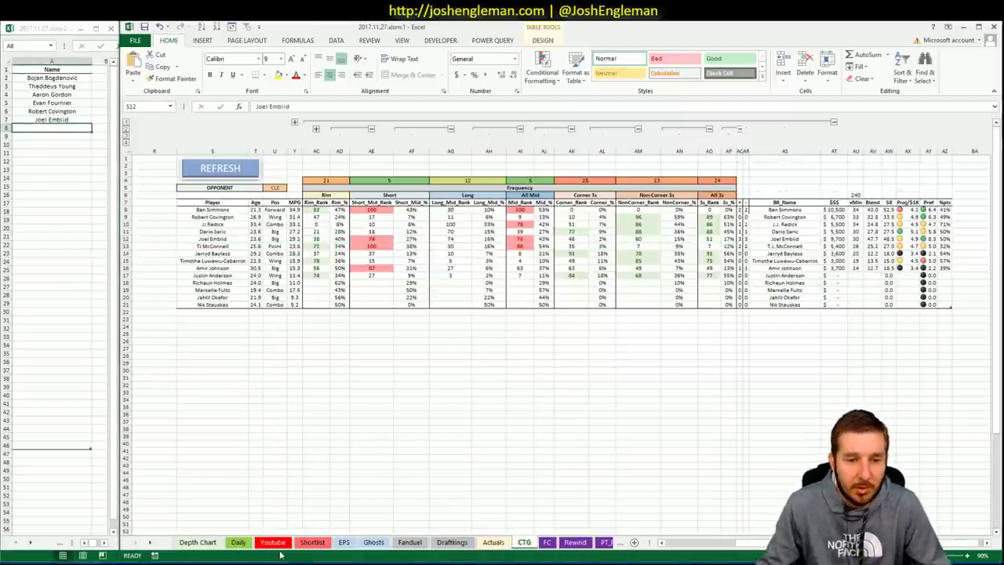
left_click(274, 187)
type("PHI")
key("Return")
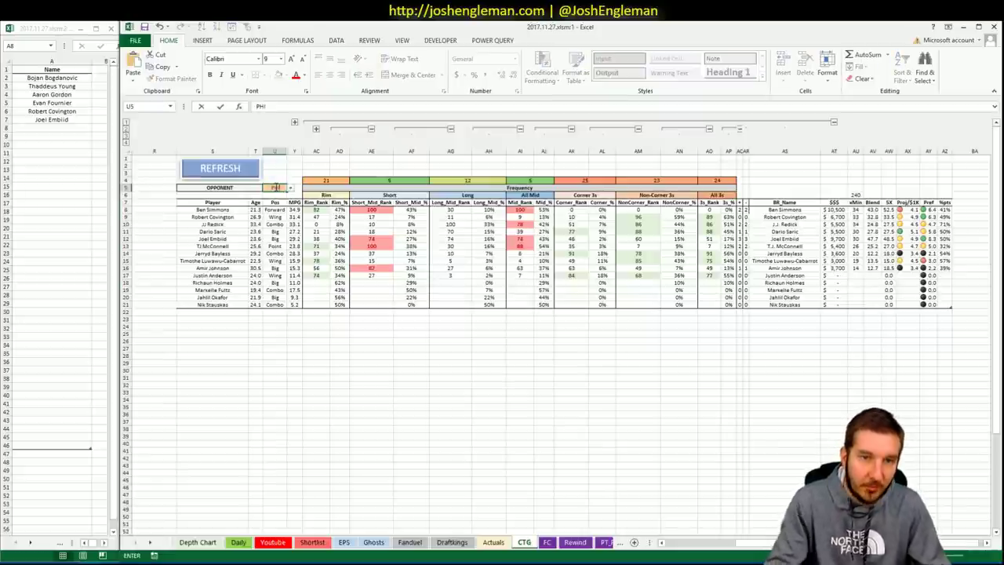
Filter the blue and orange projection pivot tables on the Youtube sheet to team CLE
left_click(268, 543)
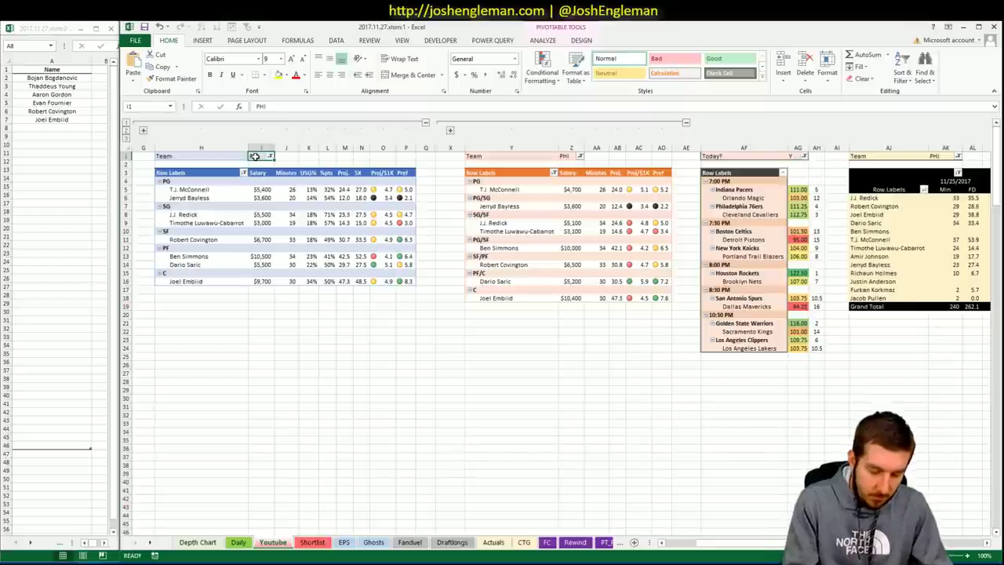
type("CLE")
key("Return")
key("Right")
key("Right")
key("Right")
key("Right")
key("Right")
key("Right")
key("Right")
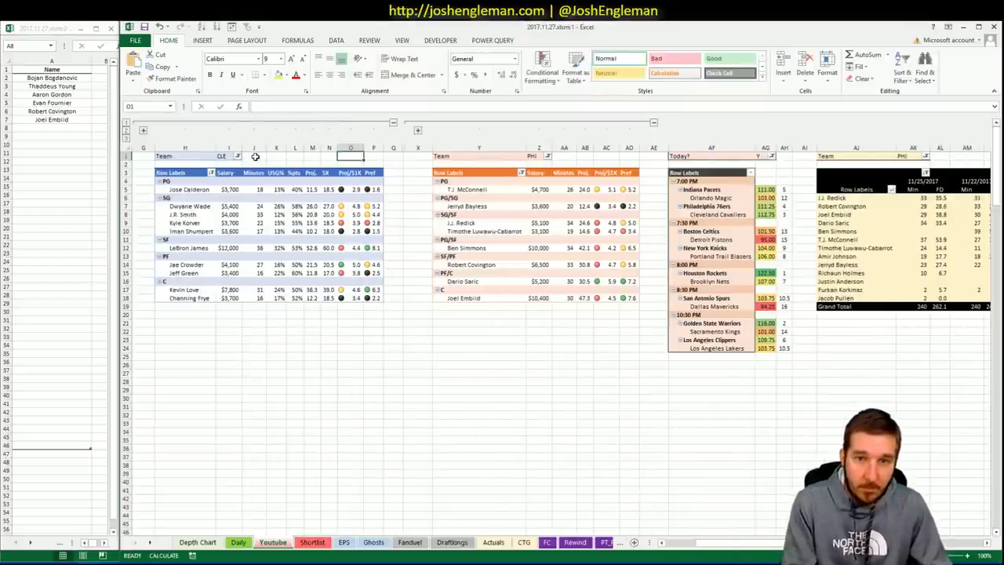
type("CLE")
key("Return")
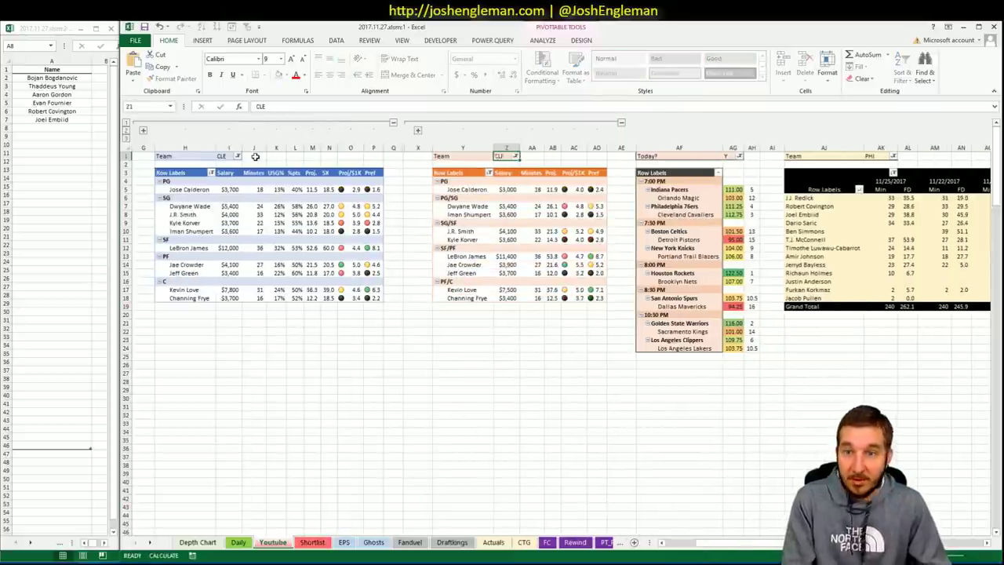
Filter the game log pivot table on the Youtube sheet to team CLE
key("Right")
key("Right")
key("Right")
key("Right")
key("Right")
key("Right")
key("Right")
key("Right")
key("Right")
key("Right")
type("CLE")
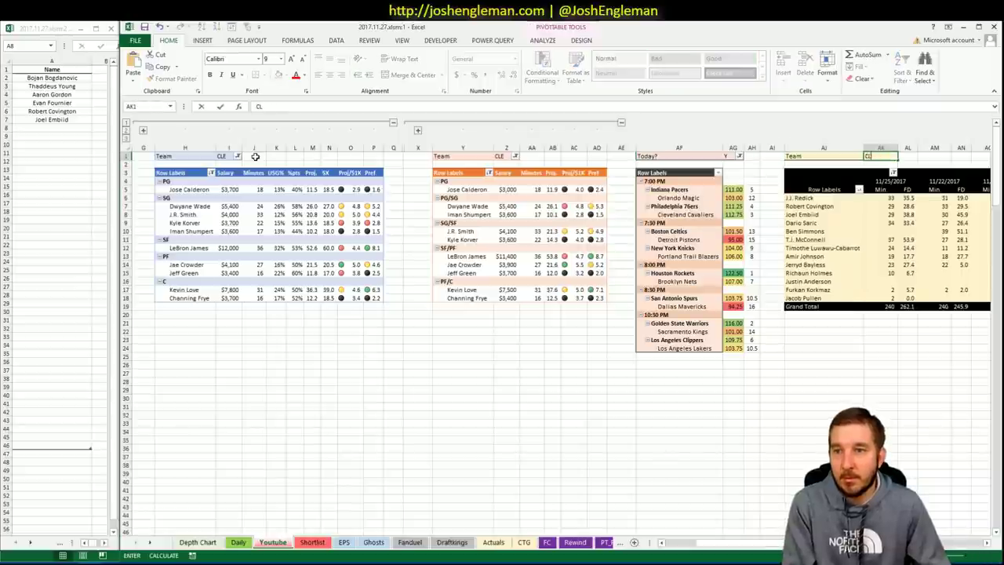
key("Return")
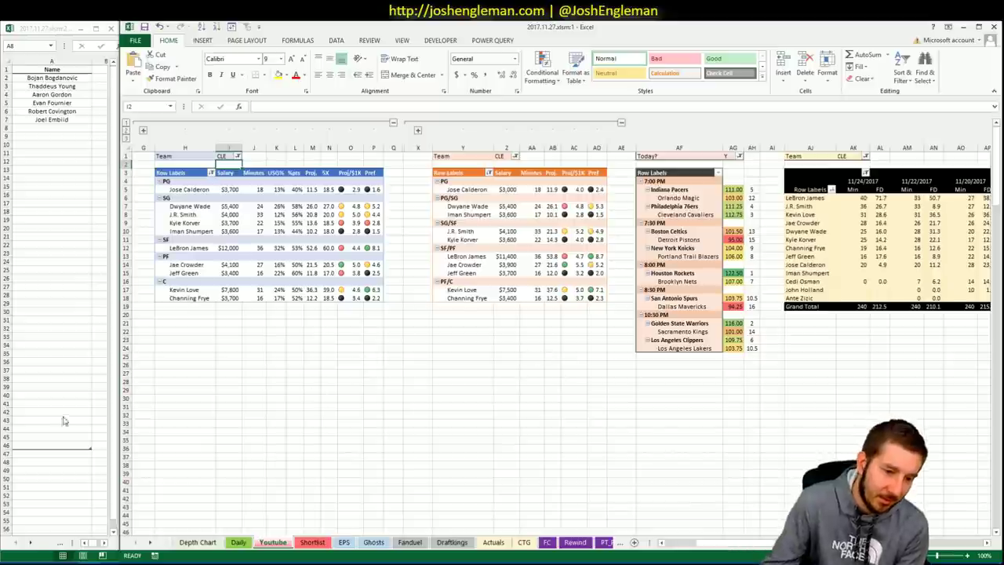
Switch to the browser and examine the 76ers' Shooting: Accuracy table on Cleaning the Glass
left_click(40, 562)
left_click(220, 313)
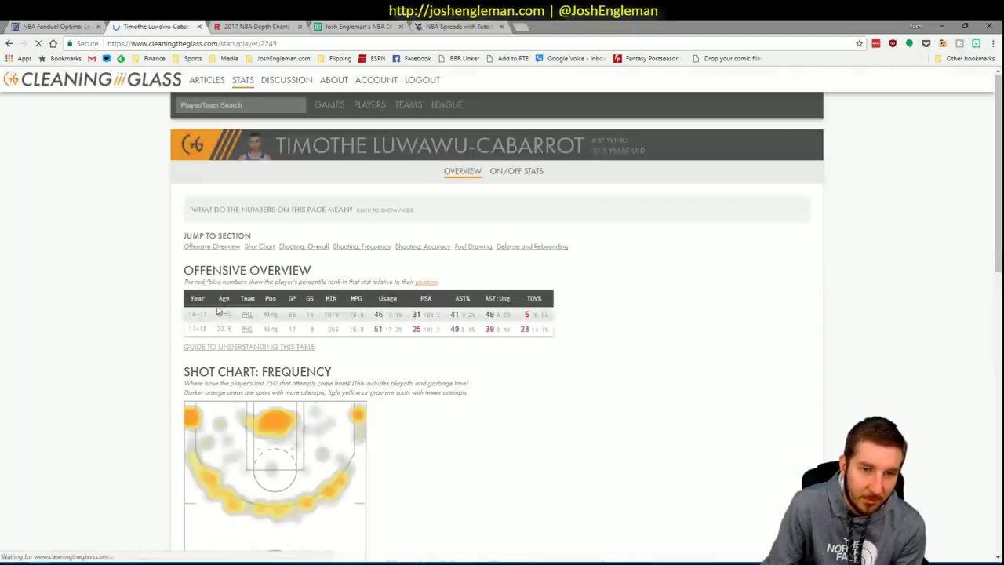
left_click(8, 44)
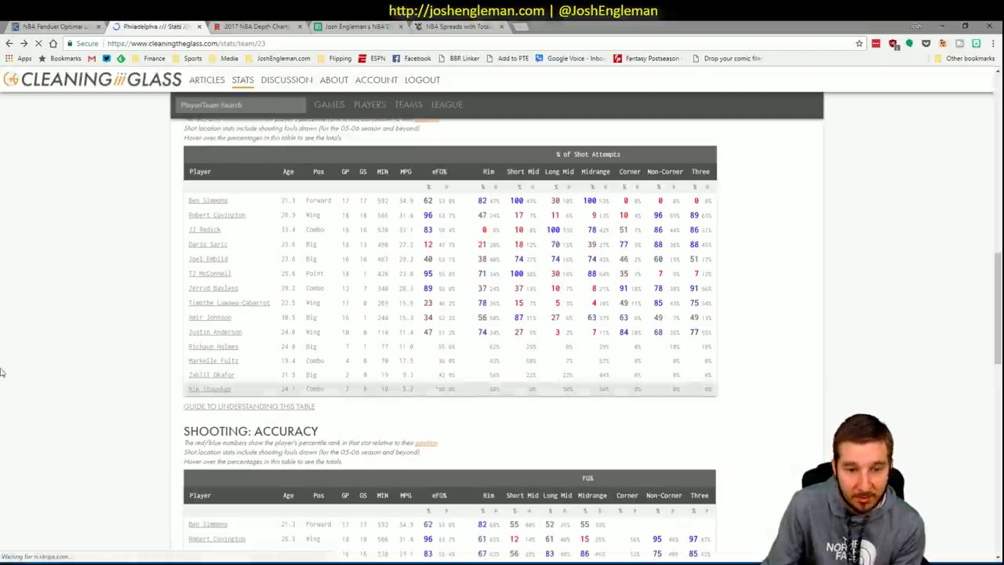
scroll(76, 360, "down", 4)
scroll(76, 360, "up", 1)
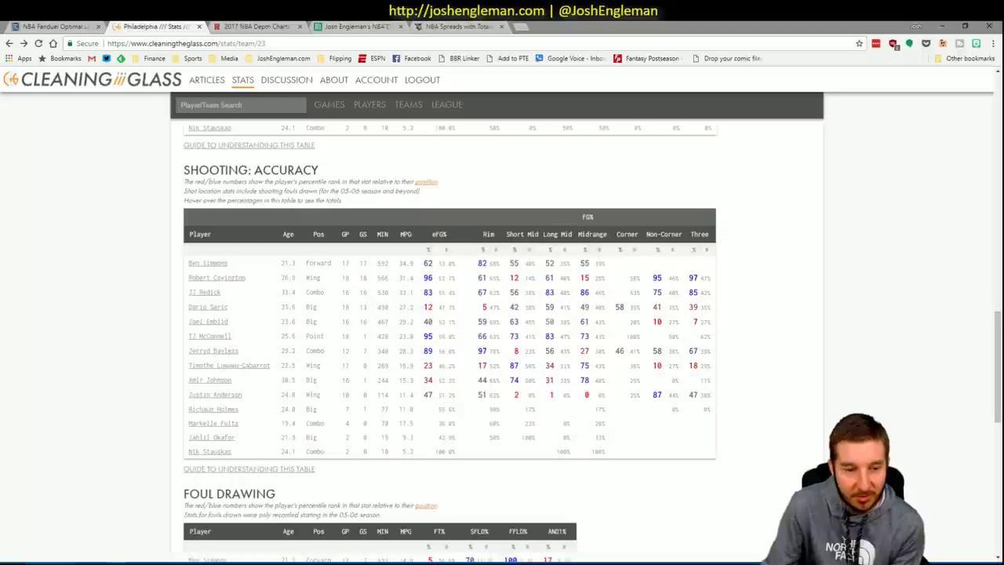
Switch back to the workbook and enter LeBron James in cell A8 of the Name list
left_click(91, 549)
left_click(130, 547)
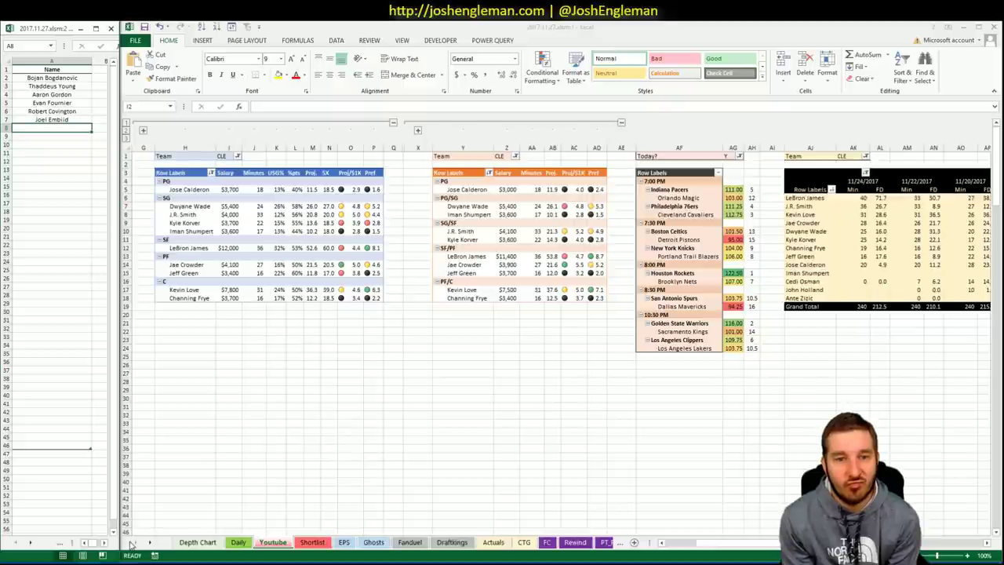
type("LeBron James")
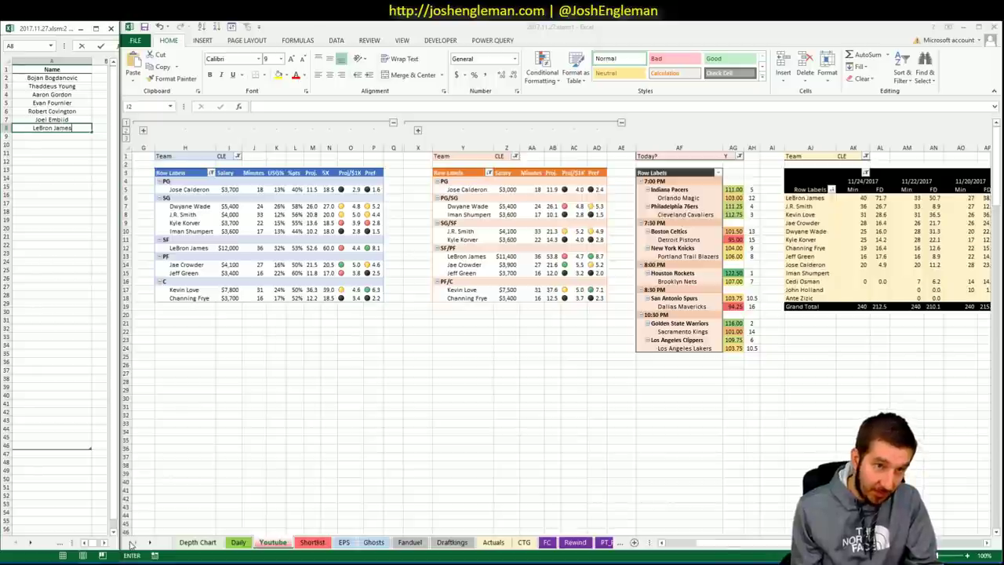
key("Return")
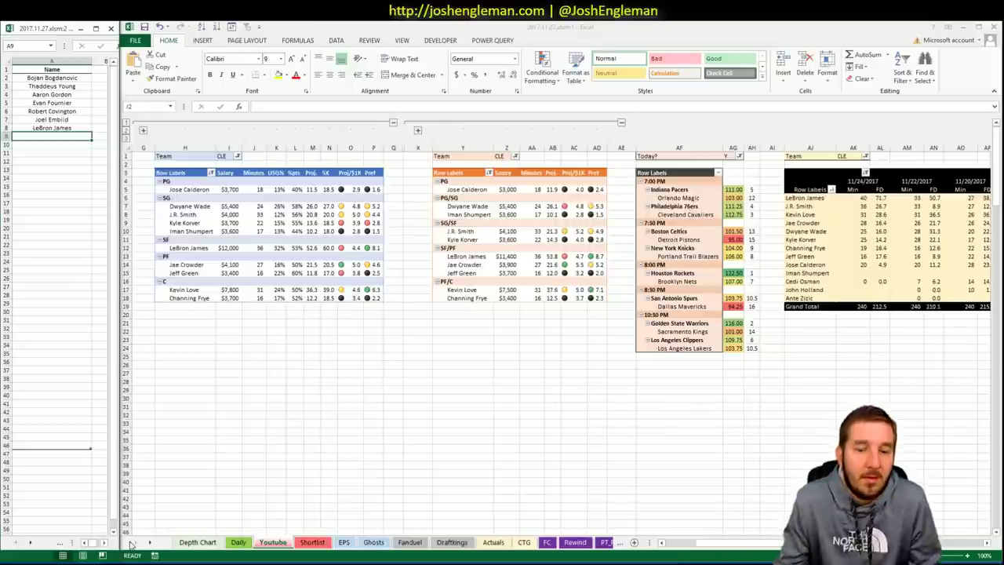
Search Cleaning the Glass for the Cleveland Cavaliers and open their team page at the Shooting: Frequency table
left_click(524, 543)
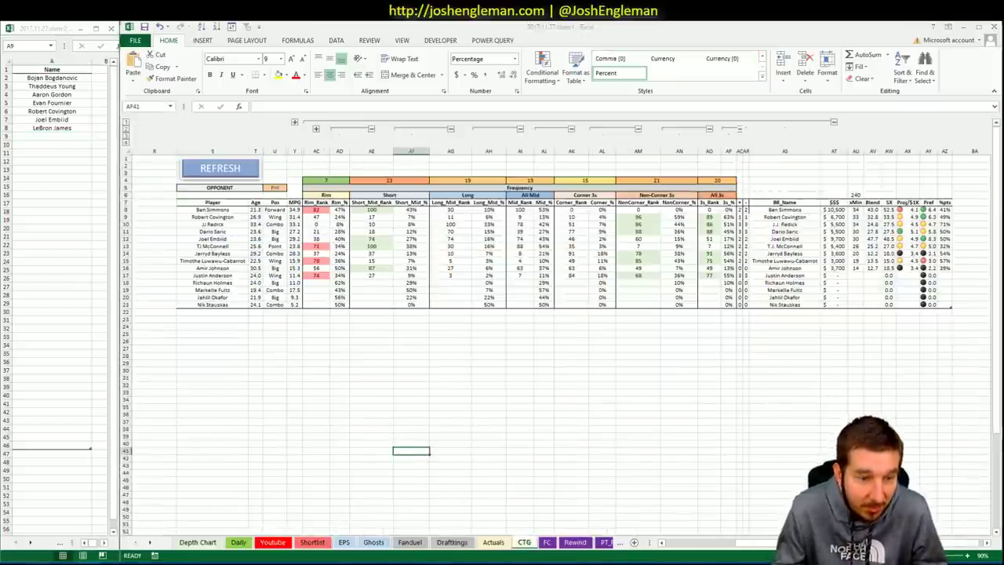
key("alt+Tab")
left_click(245, 105)
type("cav")
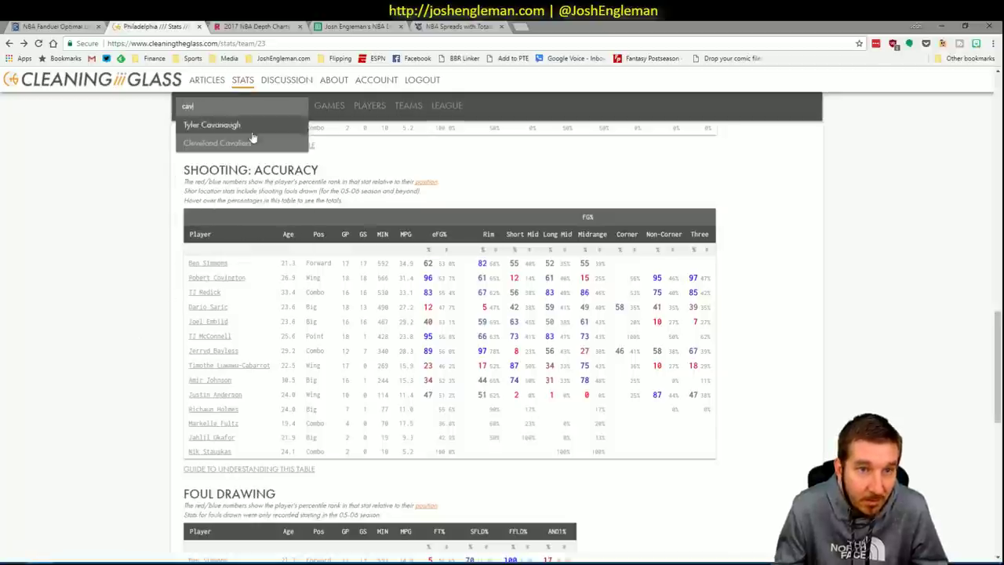
left_click(252, 139)
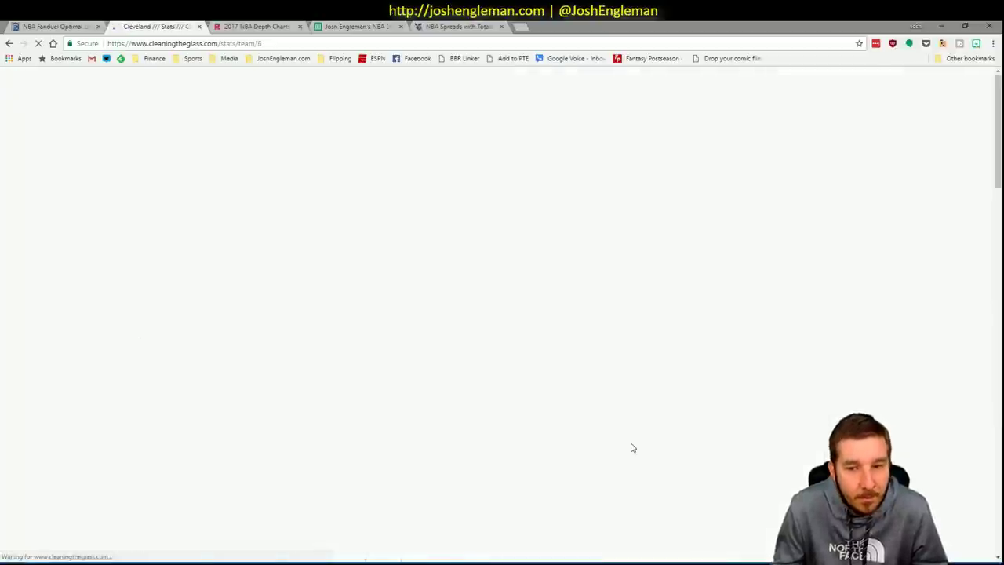
scroll(661, 440, "down", 10)
scroll(662, 440, "down", 5)
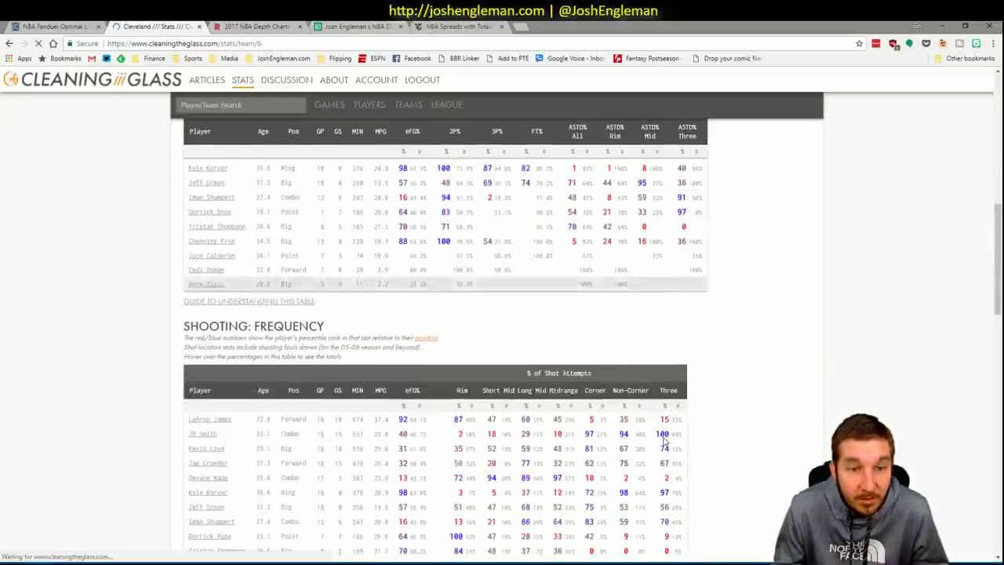
Select all player rows of the Cavaliers' Shooting: Frequency table and refresh the workbook's CTG sheet with them
left_click_drag(684, 508, 188, 318)
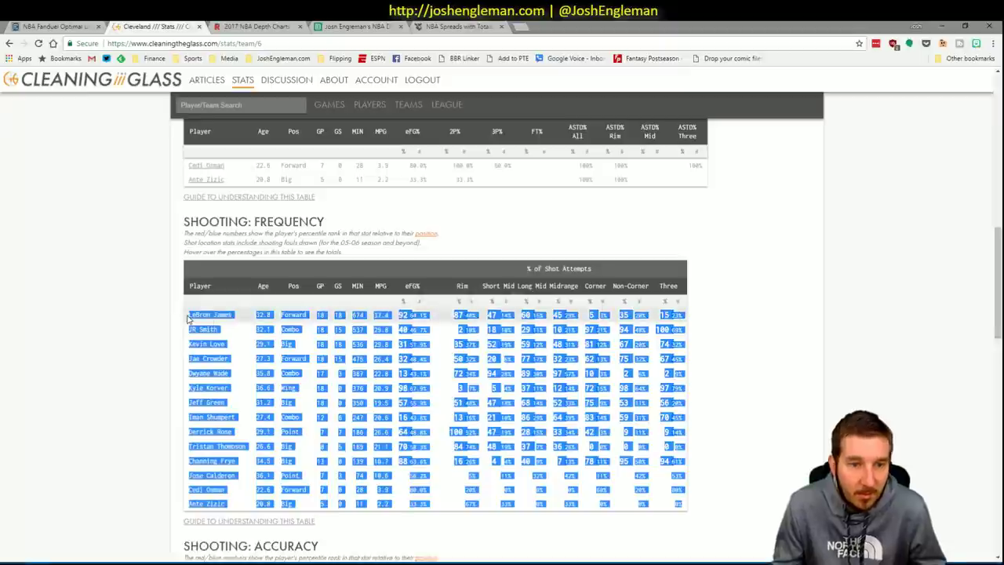
key("alt+Tab")
left_click(232, 174)
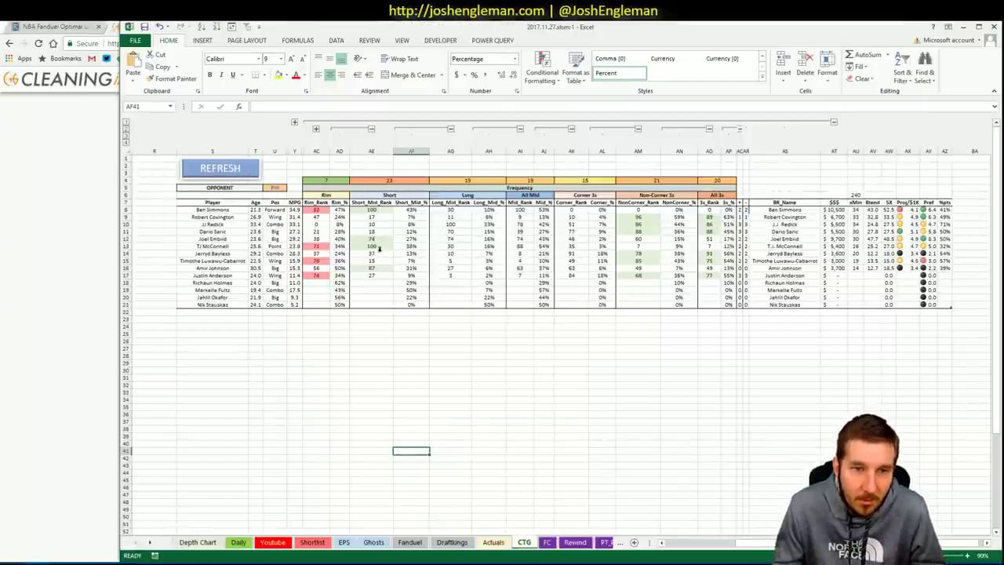
Highlight Kevin Love's shooting row on the CTG sheet and enter Kevin Love in cell A9 of the Name list
left_click_drag(236, 225, 733, 225)
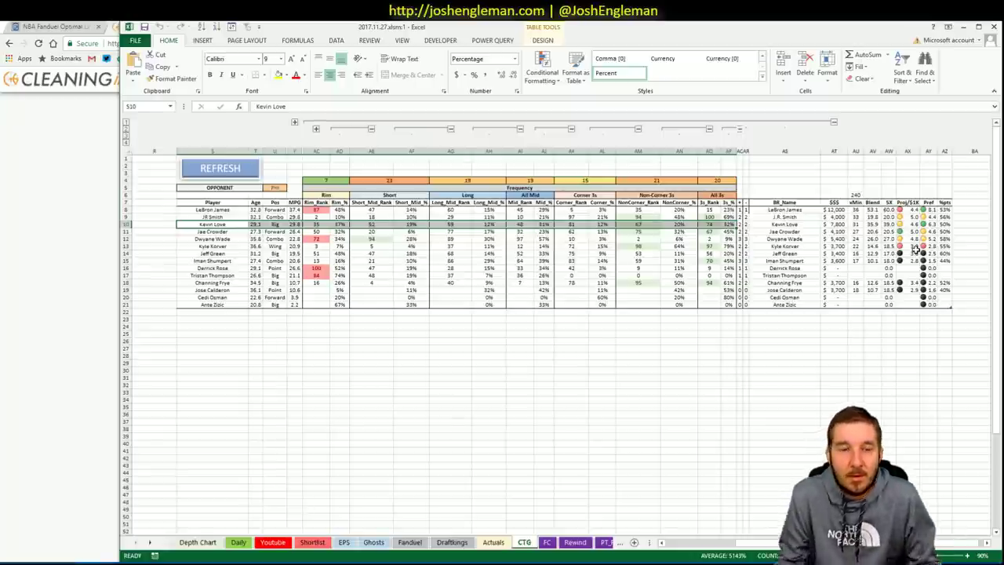
mouse_move(31, 561)
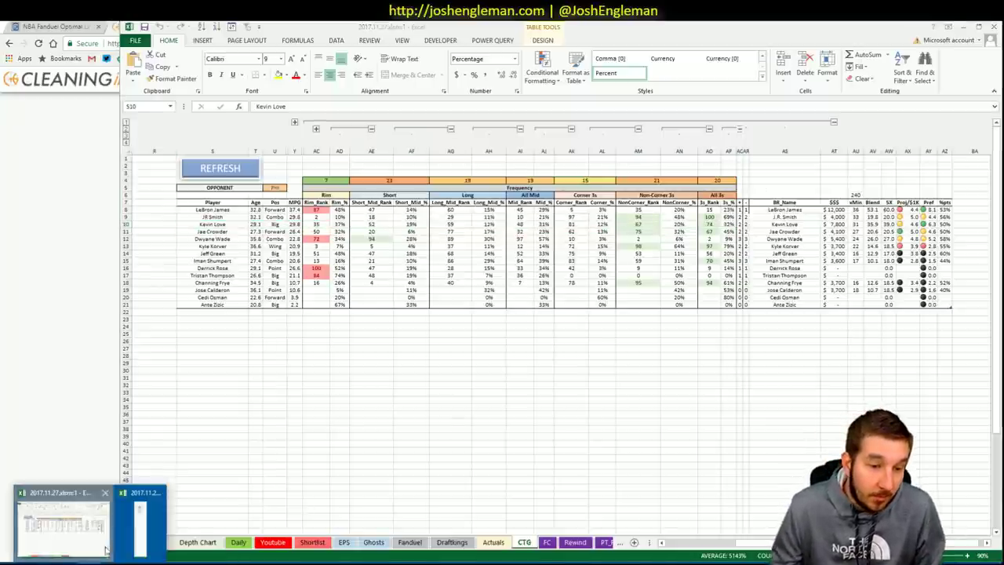
left_click(59, 503)
type("Kevin Love")
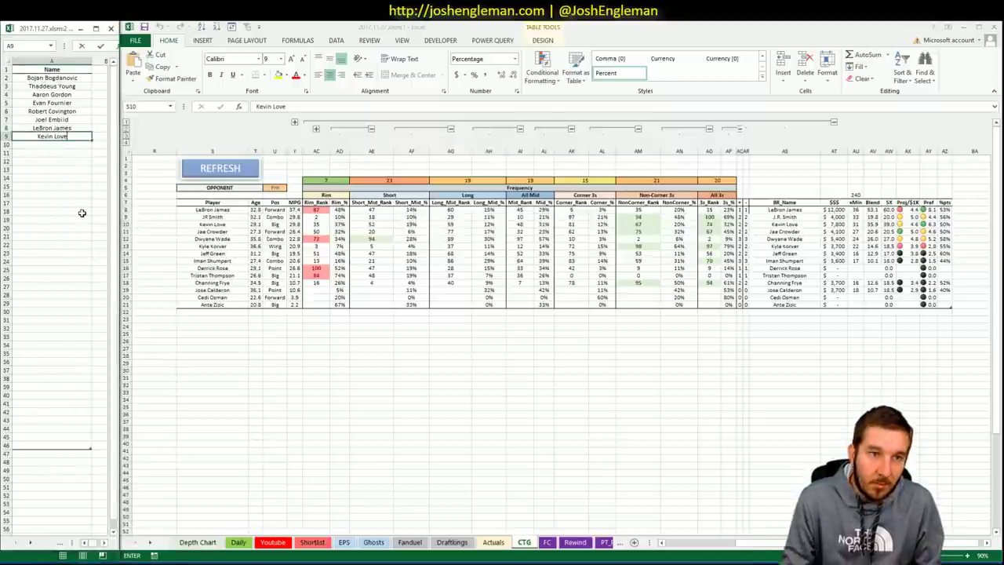
key("Return")
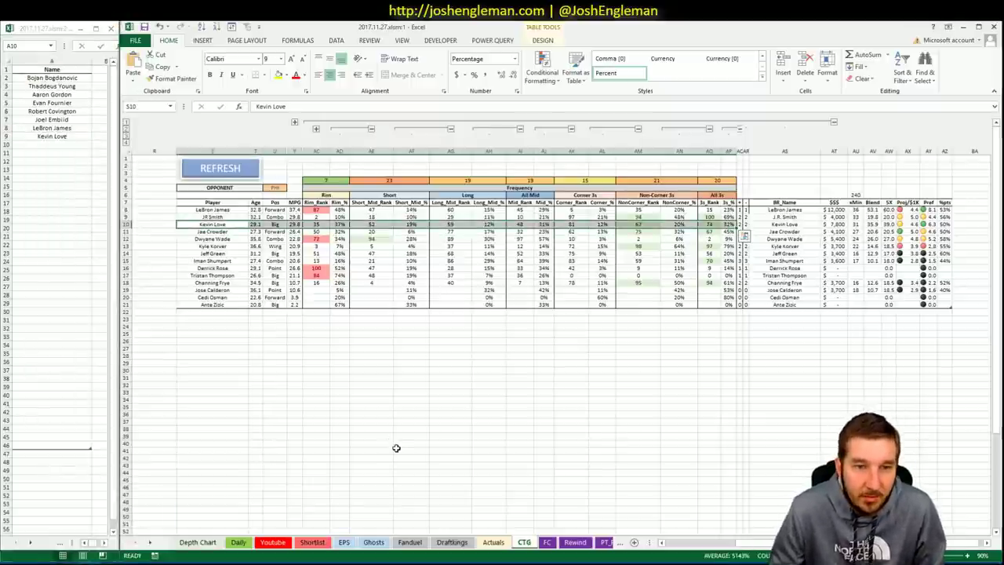
Filter the blue and orange projection pivot tables on the Youtube sheet to team BOS
left_click(253, 544)
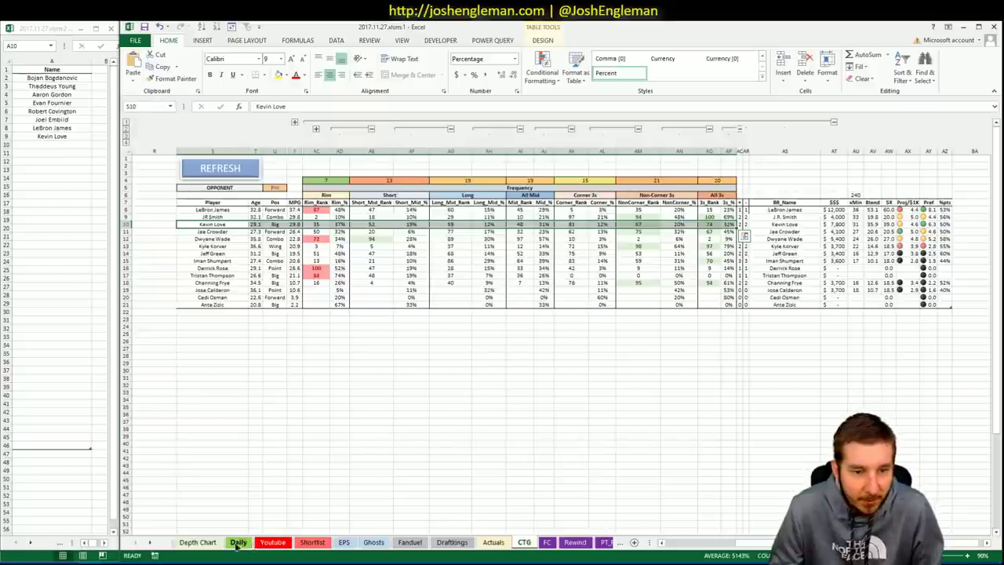
left_click(237, 543)
left_click(273, 544)
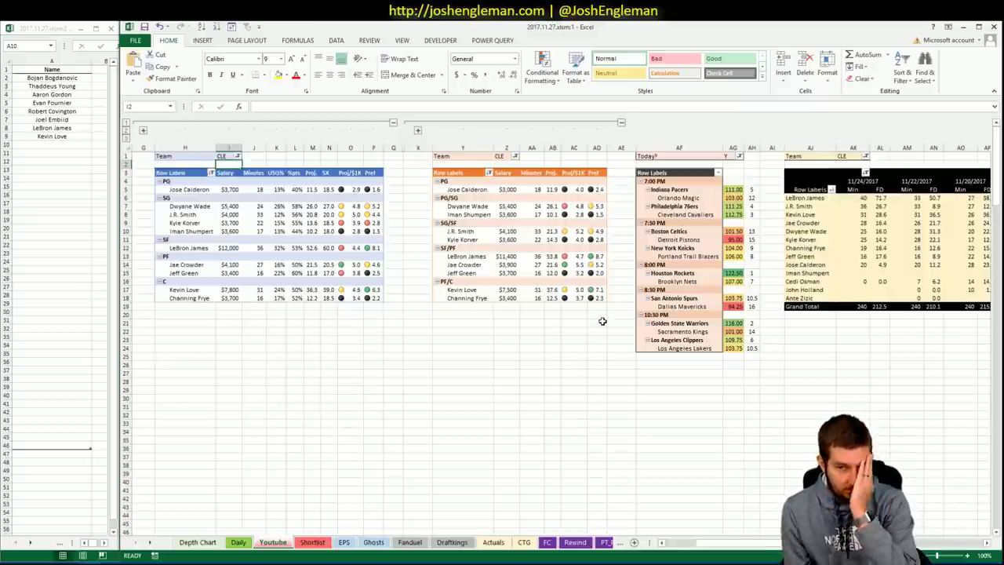
key("Up")
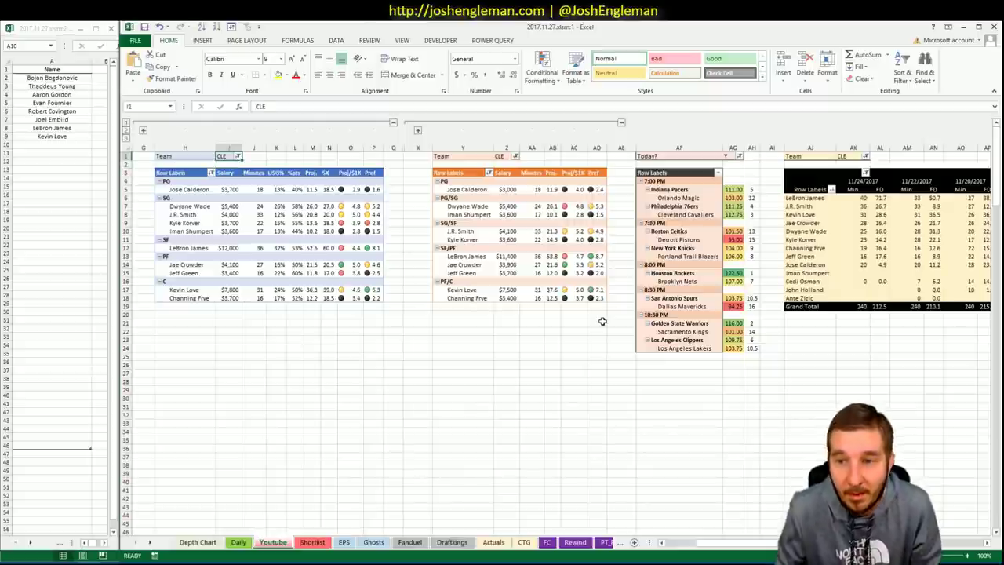
type("BOS")
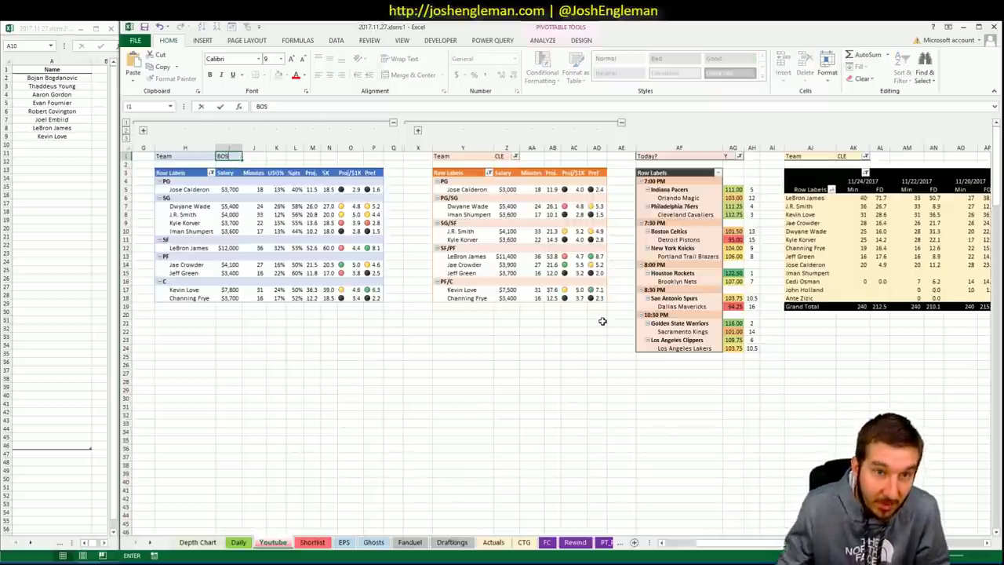
key("Tab")
left_click(494, 156)
type("BOS")
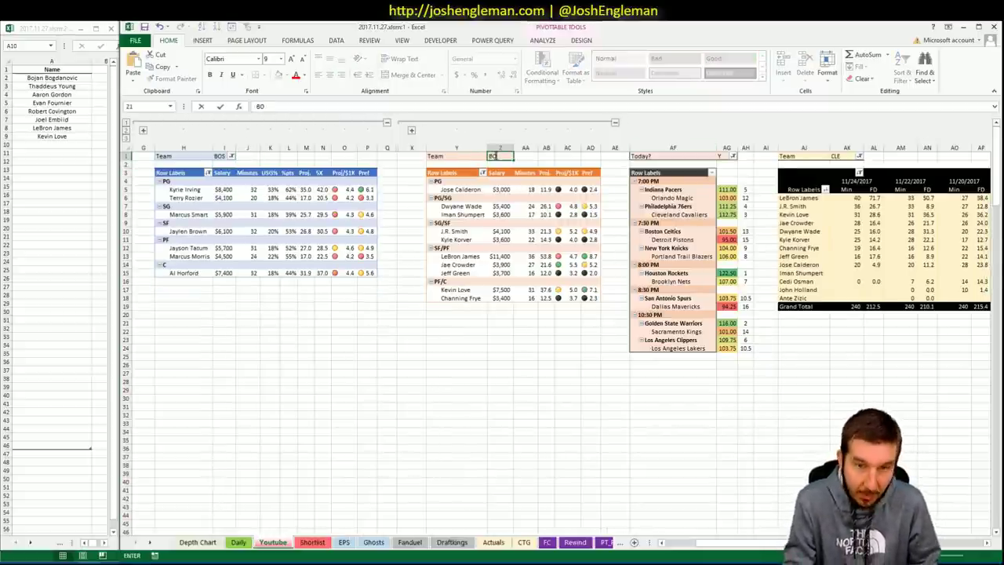
key("Tab")
Filter the game log pivot table to team BOS and review the Celtics' recent minutes and fantasy points by date
left_click(840, 156)
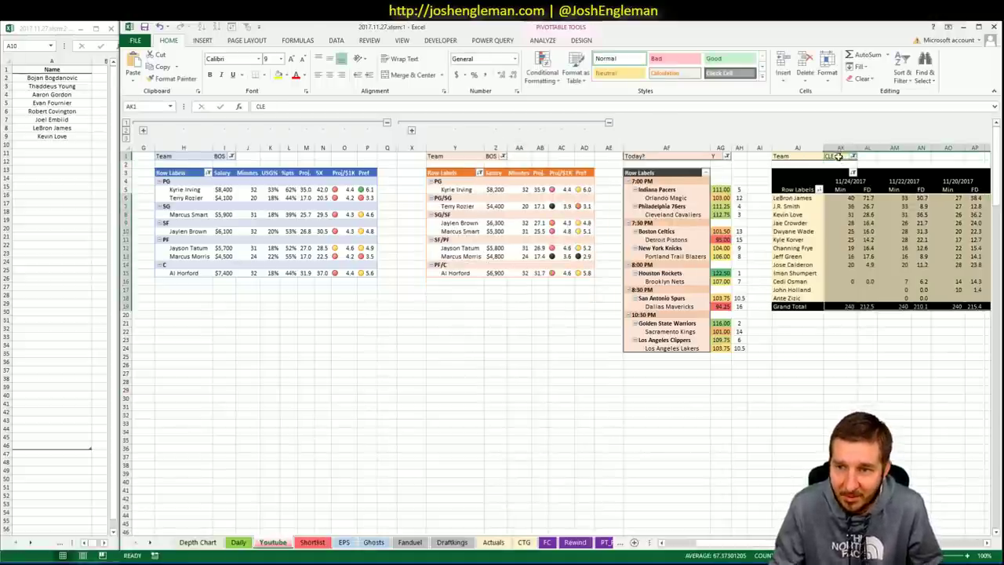
type("BOS")
key("Return")
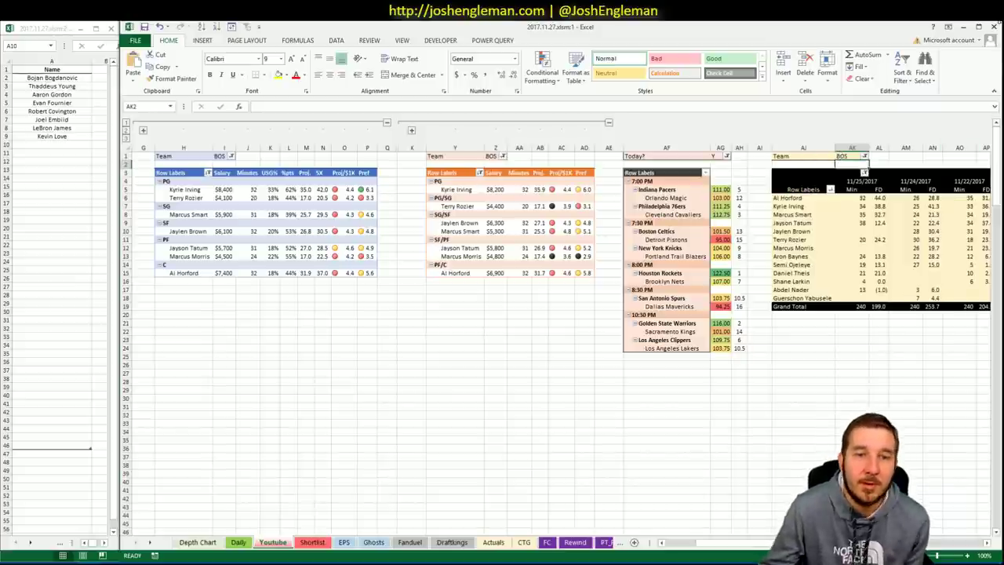
left_click_drag(682, 543, 757, 542)
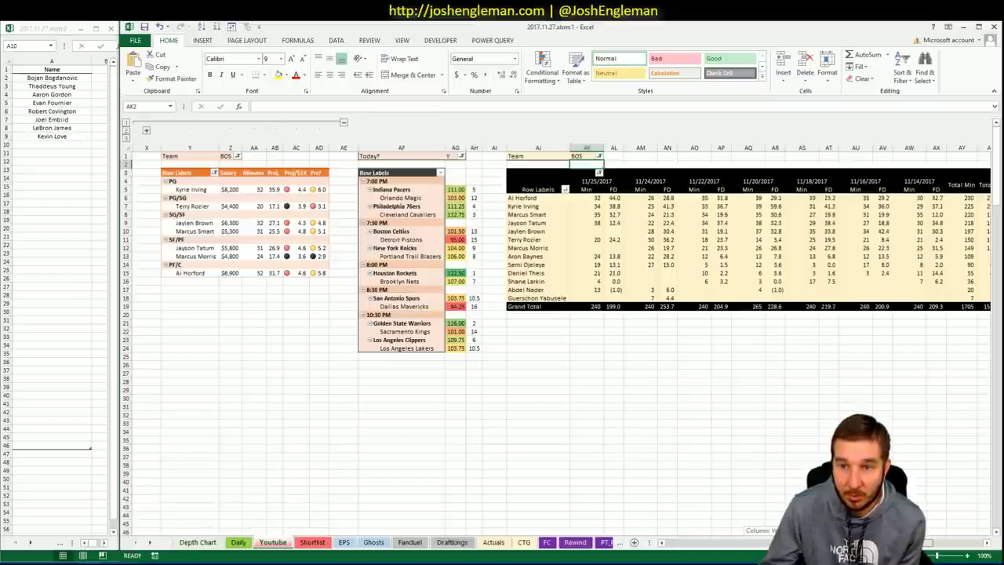
left_click_drag(755, 532, 746, 531)
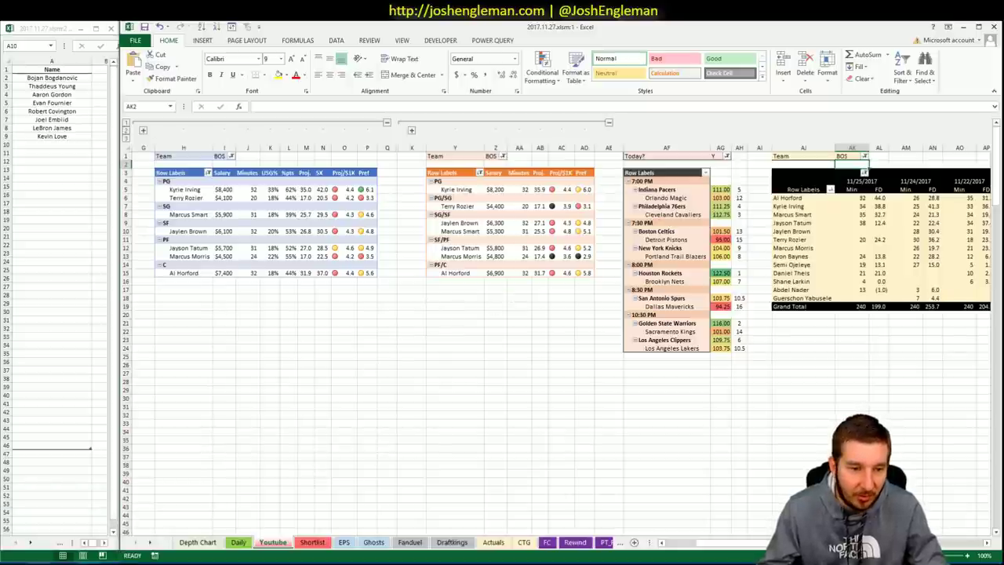
Switch to Cleaning the Glass in the browser and open the Boston Celtics' team stats page
key("alt+Tab")
left_click(459, 26)
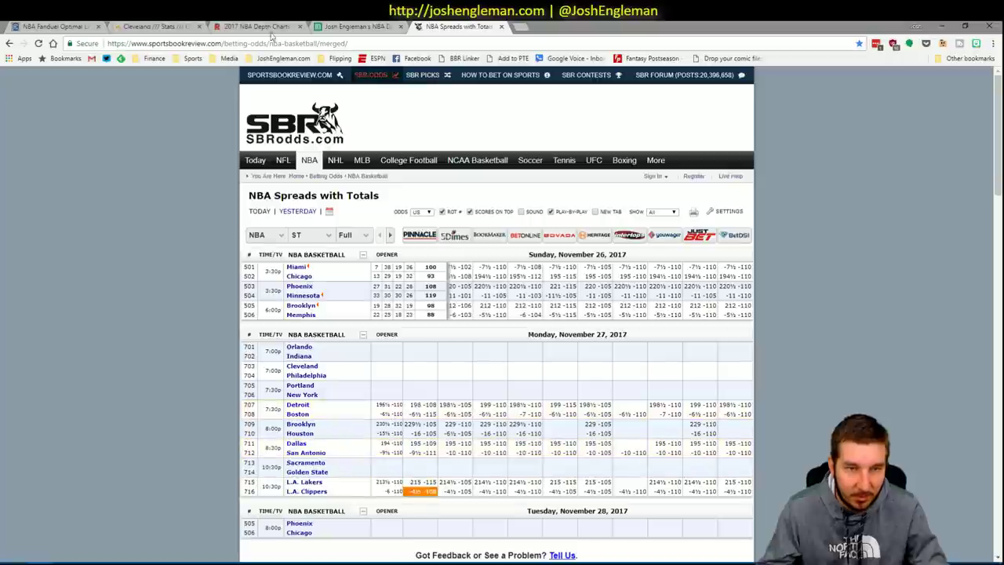
left_click(180, 24)
left_click(255, 106)
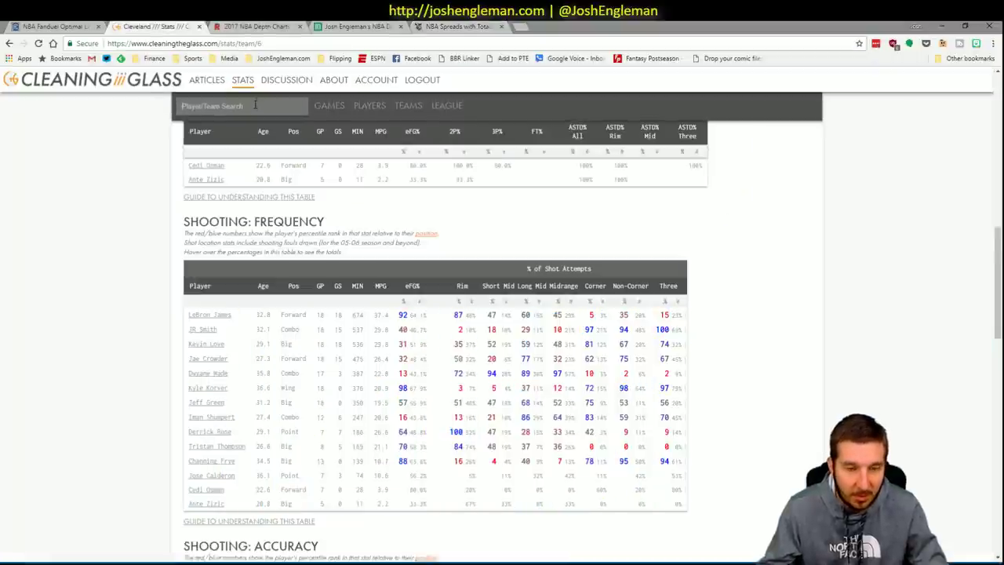
type("Boston Celtics")
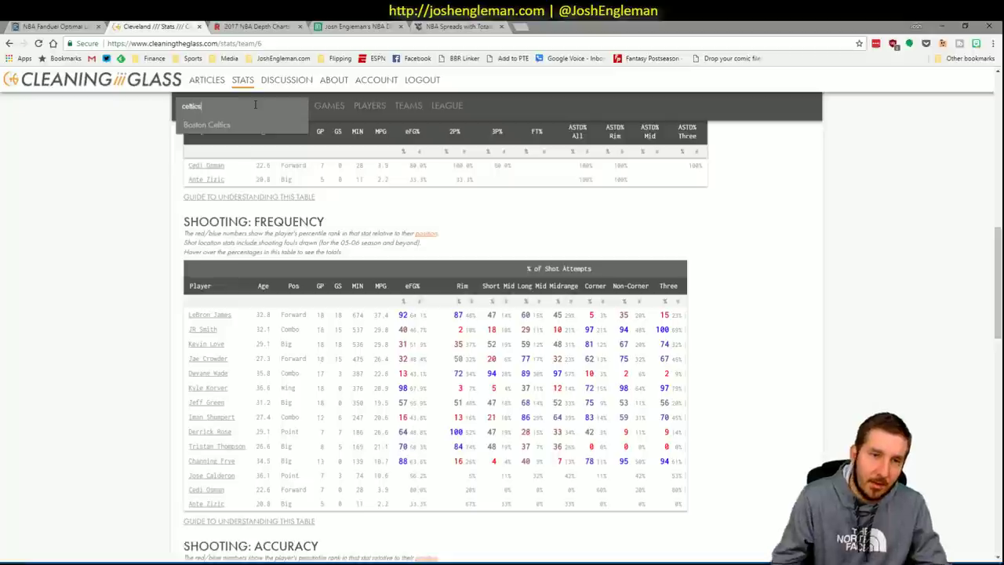
key("Return")
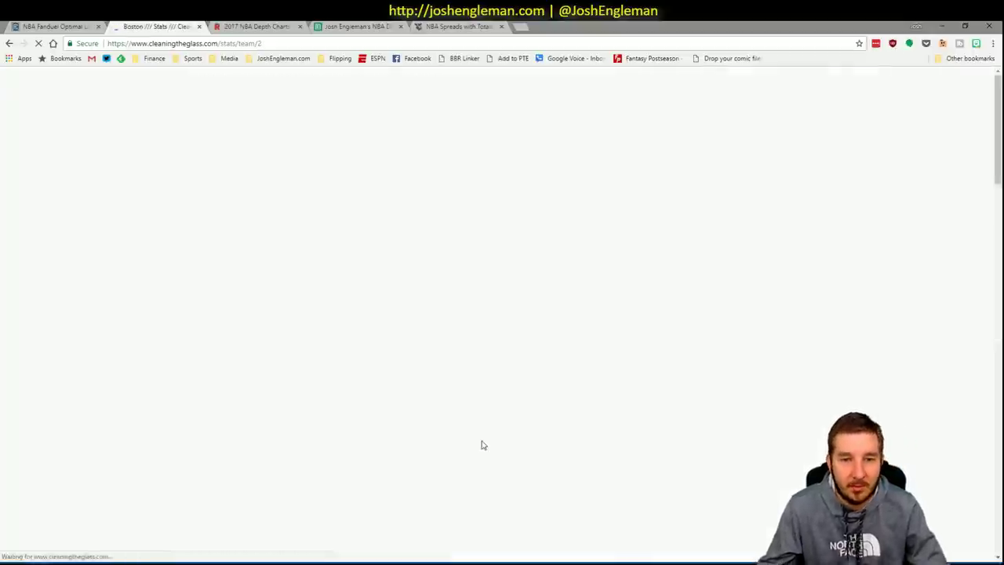
Select all player rows of the Celtics' Shooting: Frequency table and refresh the workbook's CTG sheet with them
scroll(601, 343, "down", 15)
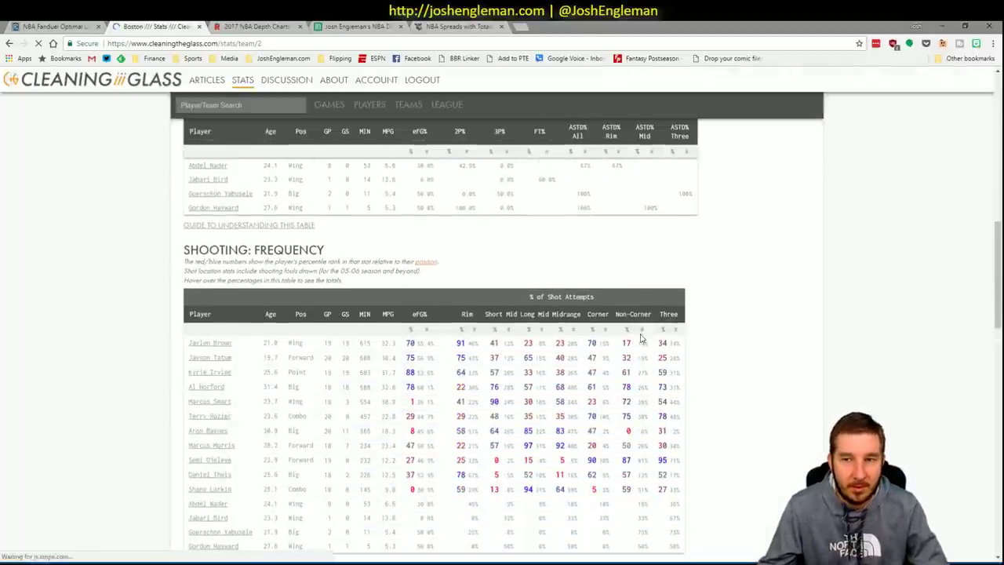
scroll(685, 396, "down", 1)
left_click_drag(680, 496, 190, 296)
key("alt+Tab")
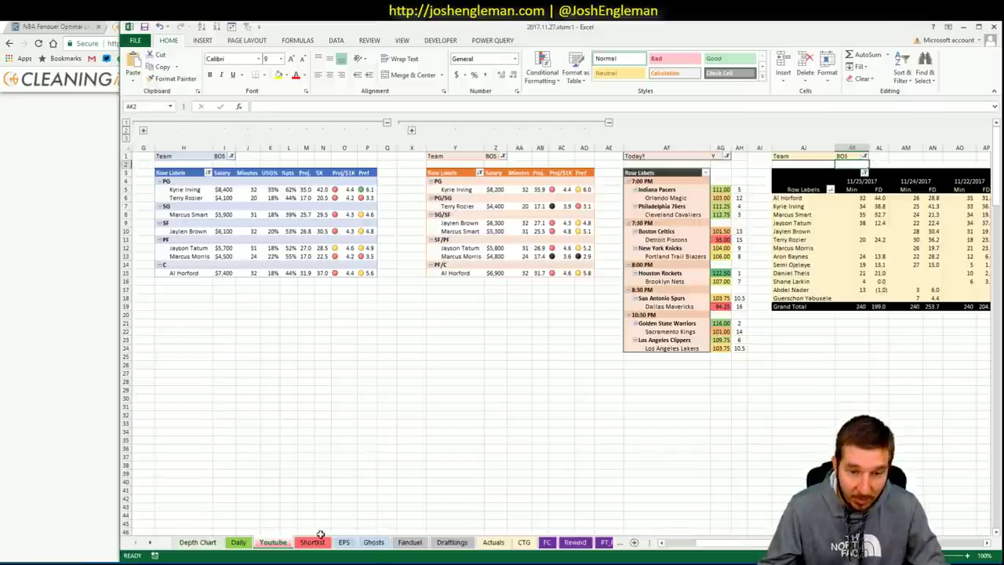
left_click(524, 542)
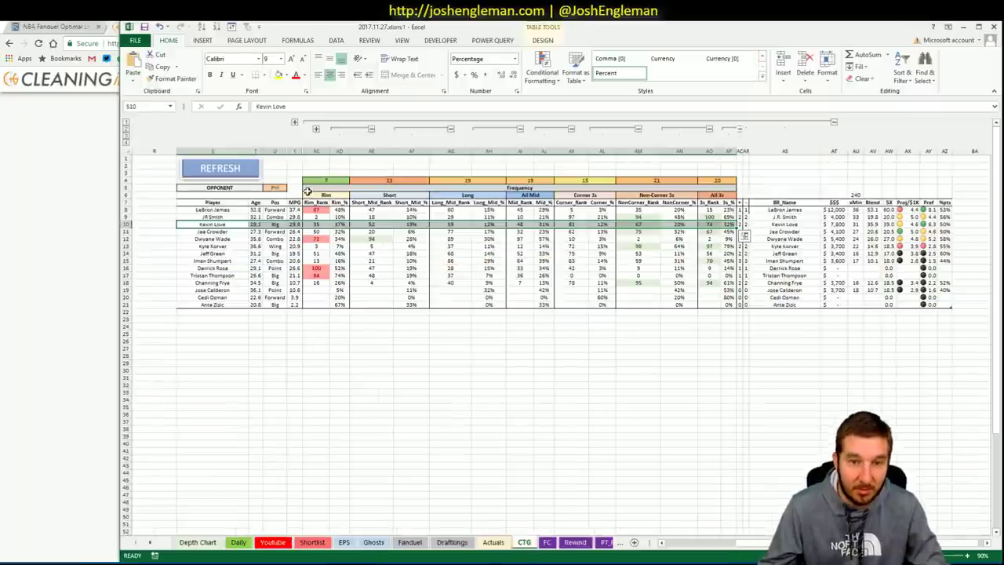
left_click(251, 168)
Set the CTG sheet's opponent to DET and sort the Celtics' table by Mid_% in descending order
left_click(274, 187)
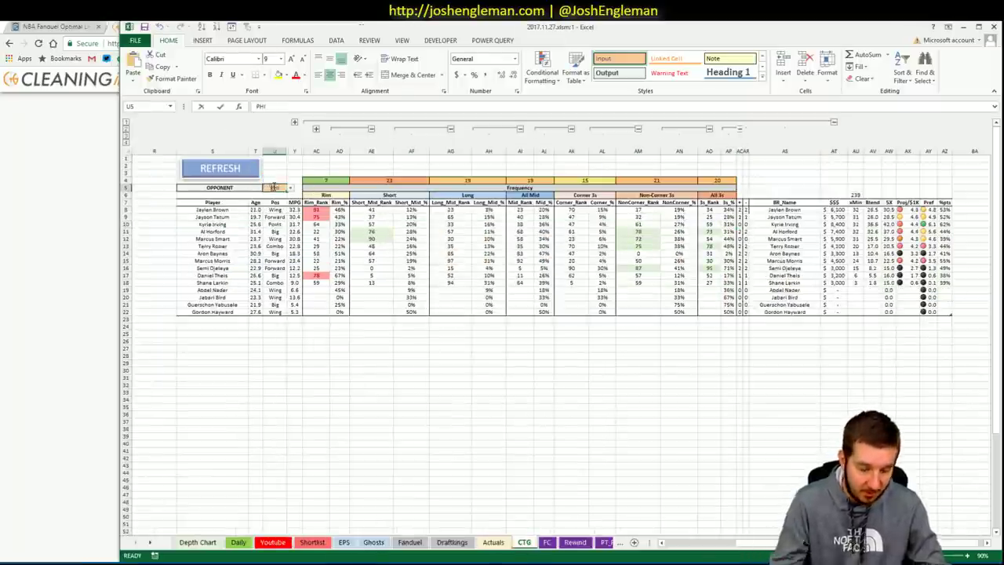
type("DET")
key("Return")
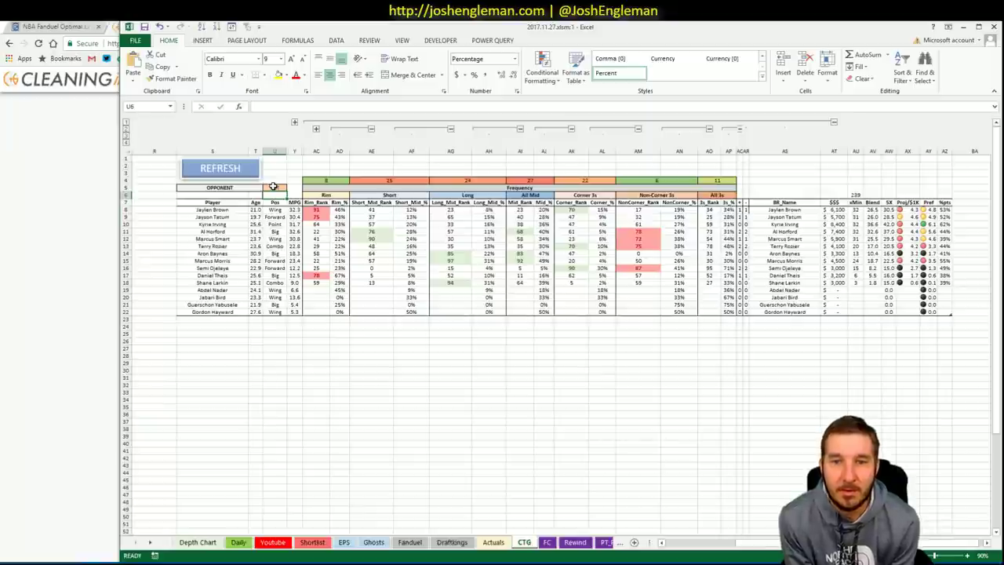
left_click(548, 225)
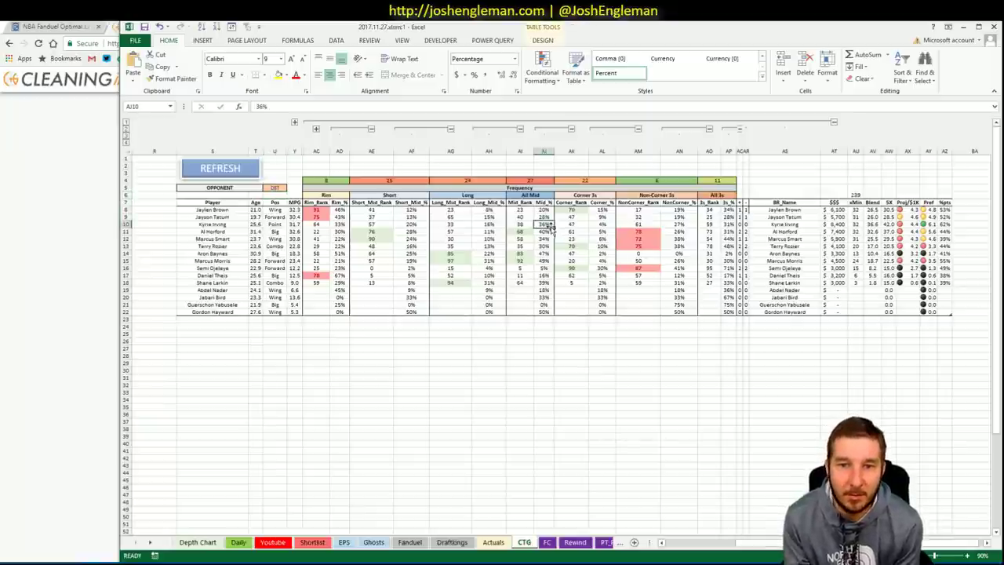
left_click(221, 27)
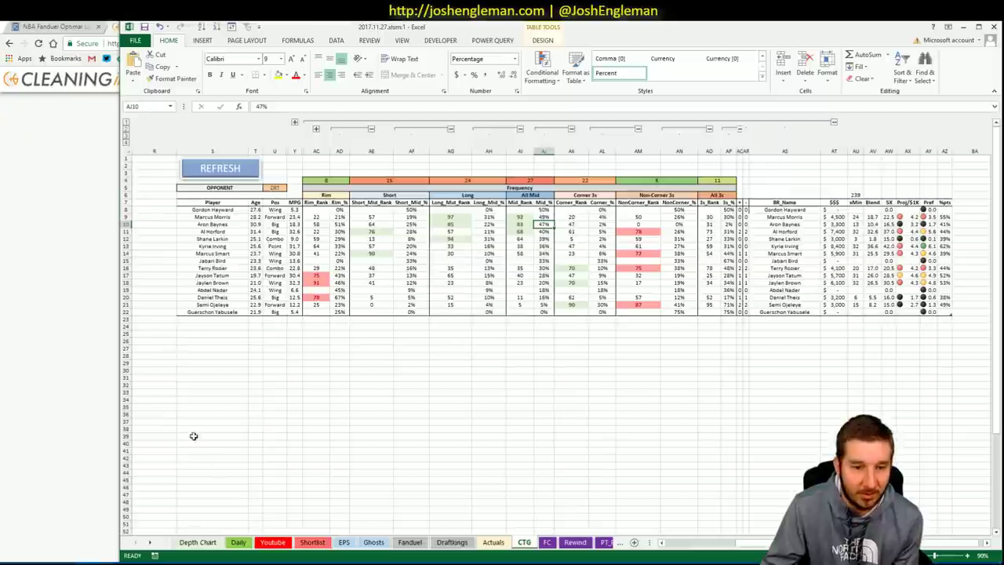
Filter the blue and orange projection pivot tables and the game log pivot table on the Youtube sheet to team DET
left_click(265, 542)
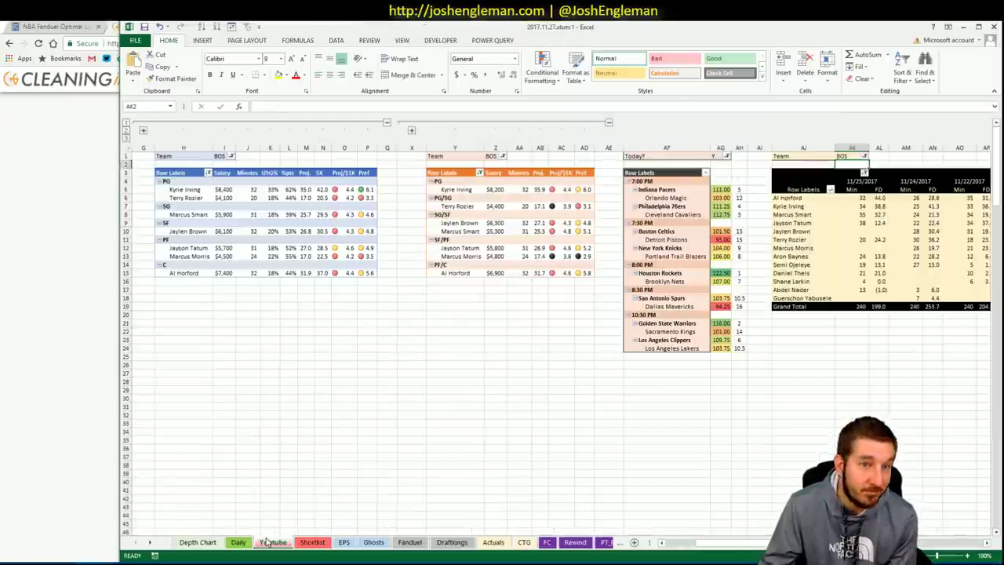
left_click(221, 156)
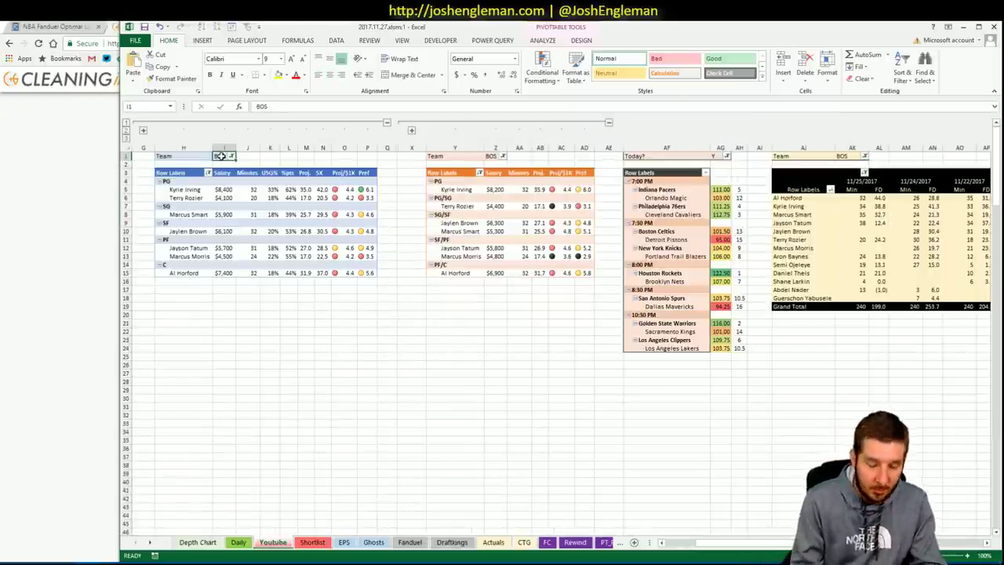
type("DET")
key("Return")
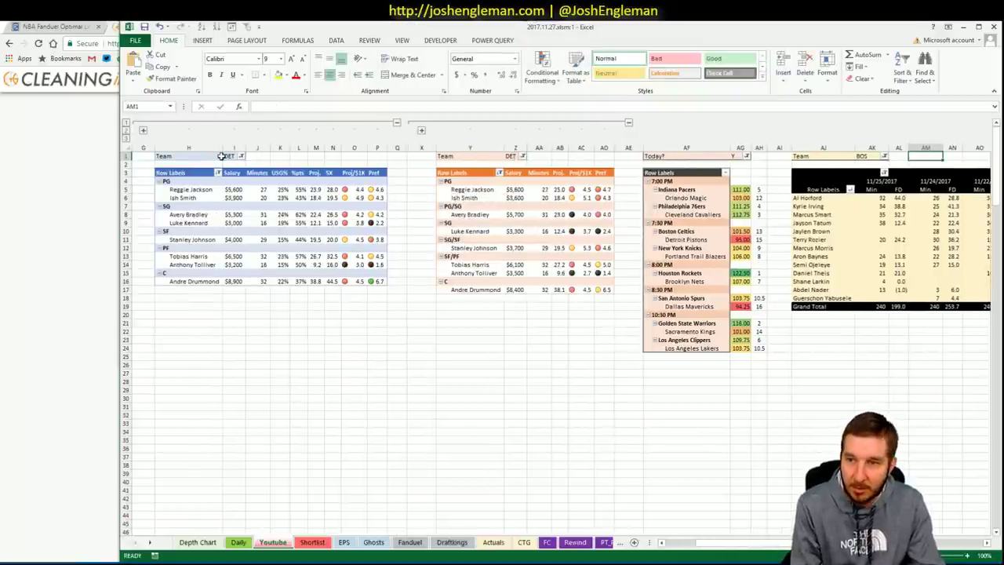
key("Left")
key("Left")
type("DET")
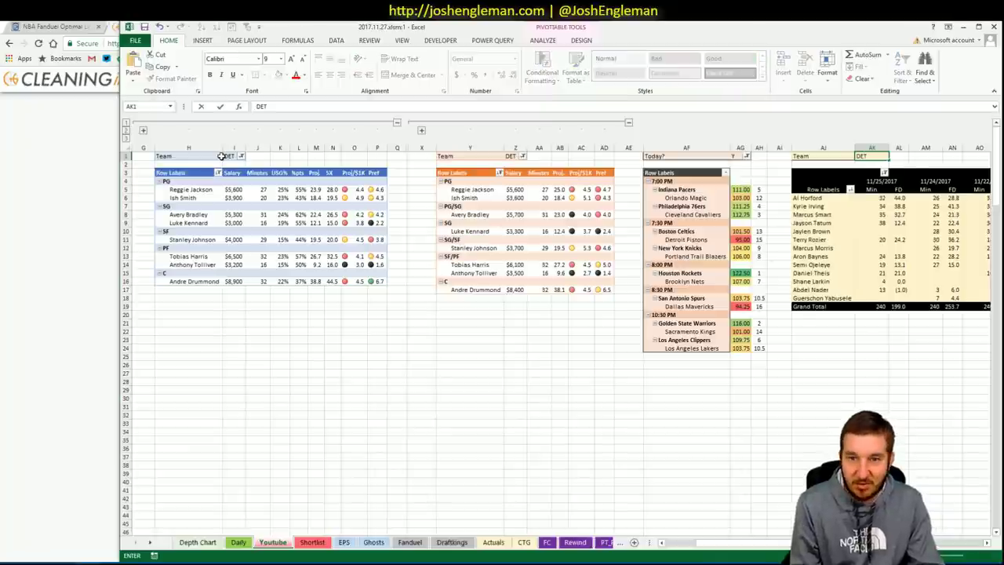
key("Return")
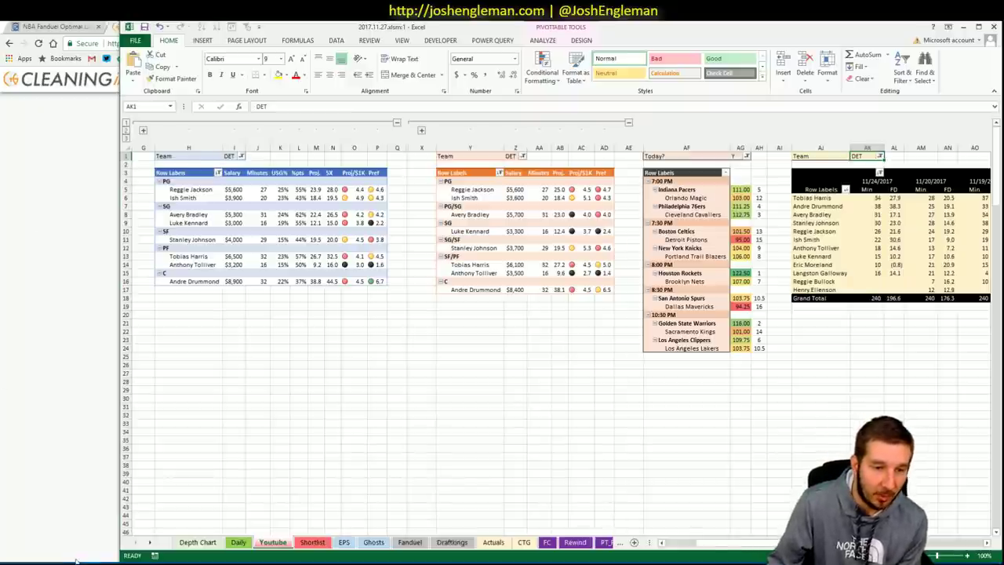
Bring the Name list window back into view and set the opponent on the CTG sheet to BOS
left_click(135, 549)
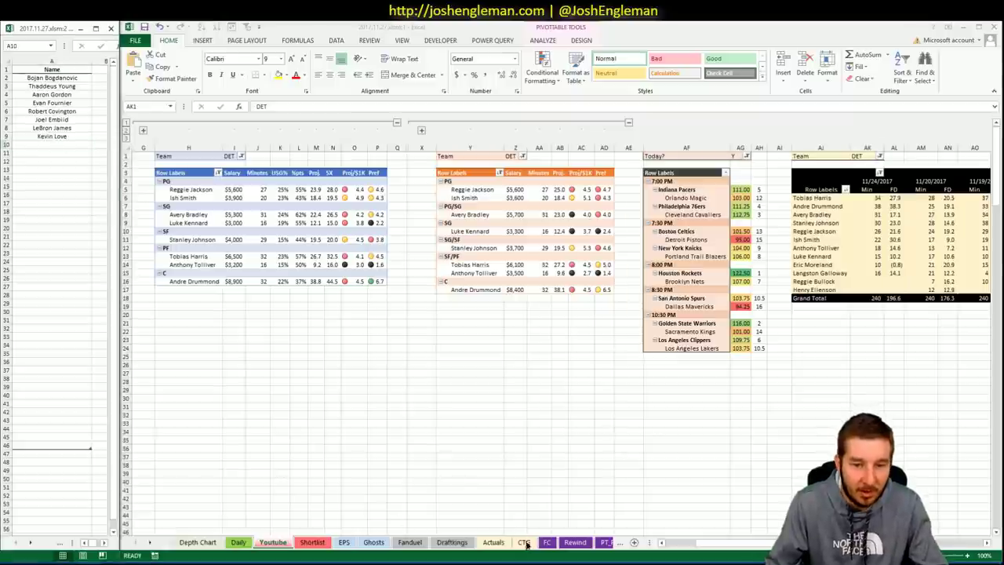
left_click(522, 542)
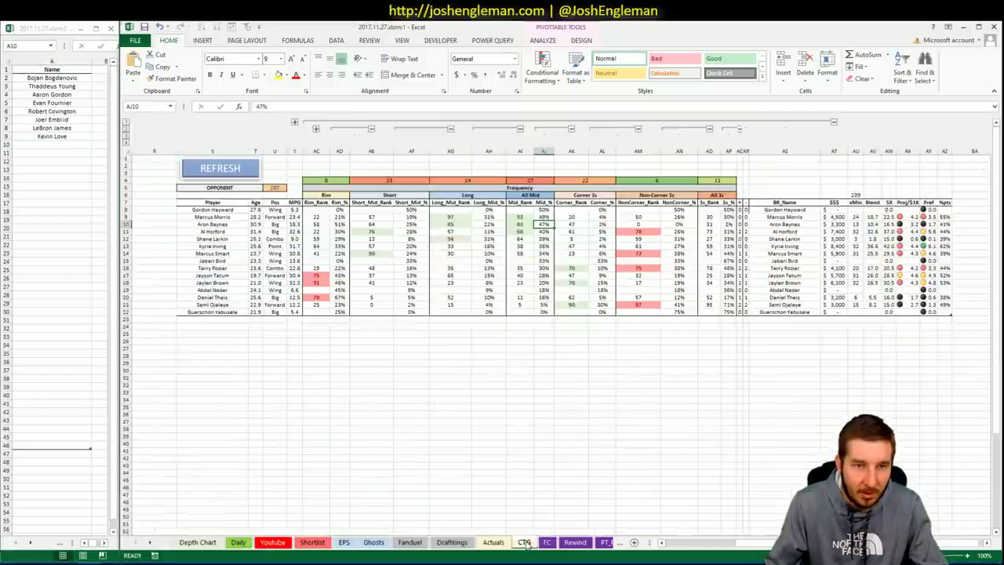
left_click(273, 189)
type("BOS")
key("Return")
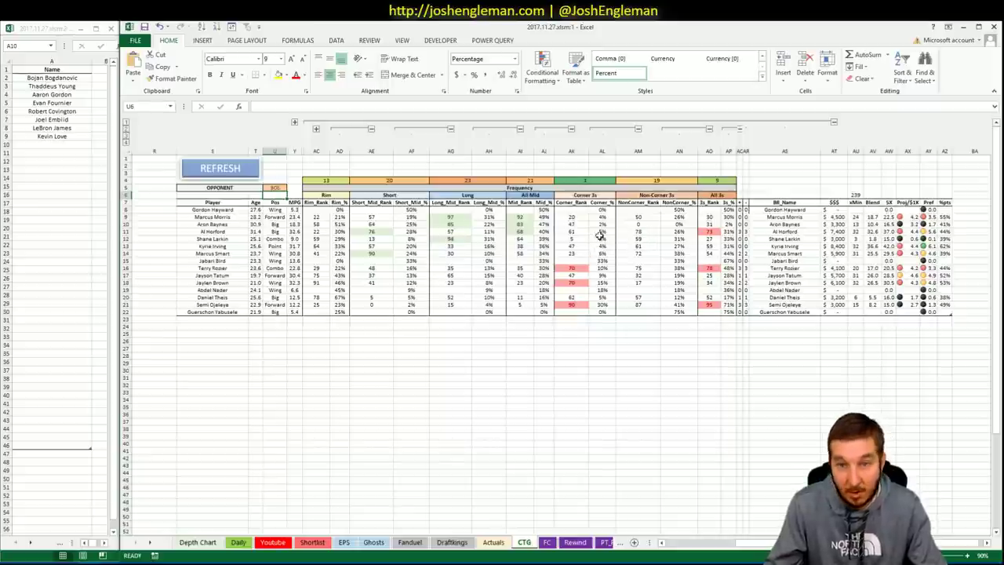
Search Cleaning the Glass for the Pistons and open the Detroit team stats page
left_click(47, 510)
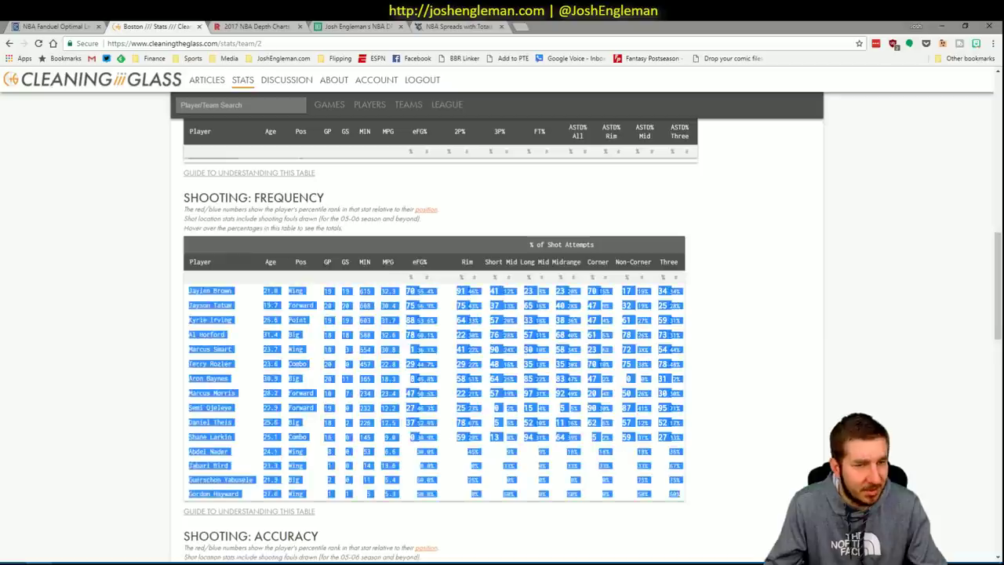
left_click(230, 105)
type("drummon")
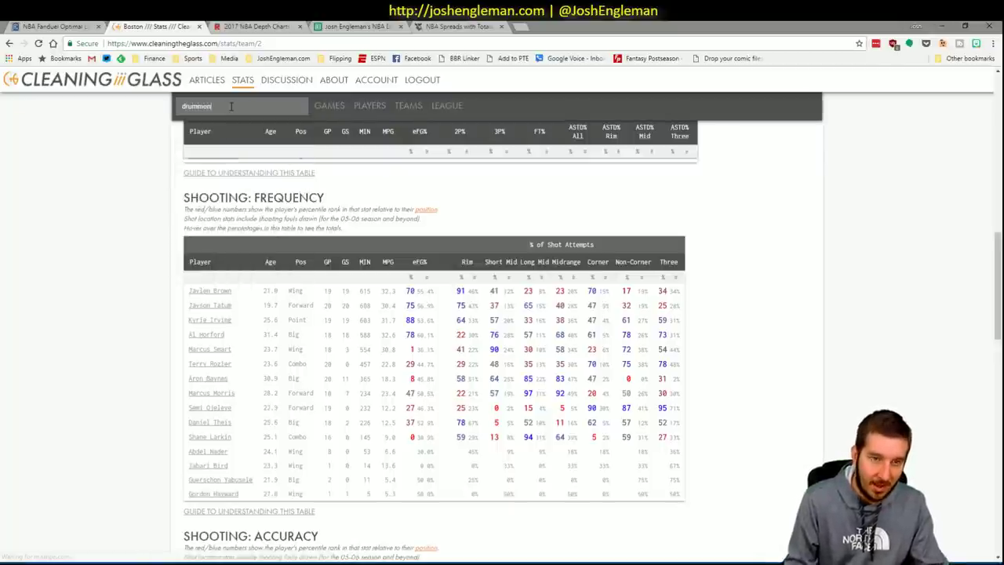
key("ctrl+a")
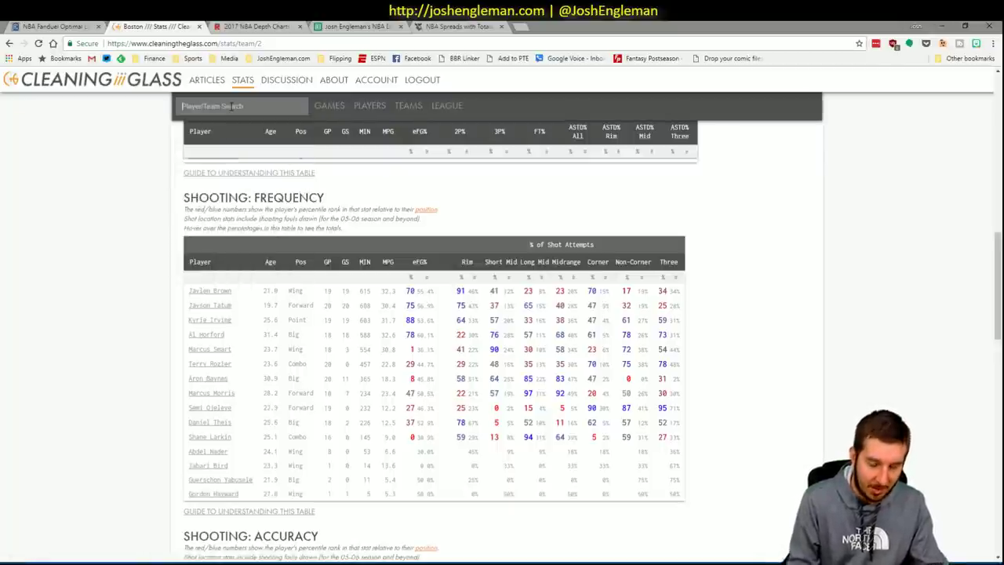
type("piston")
key("Return")
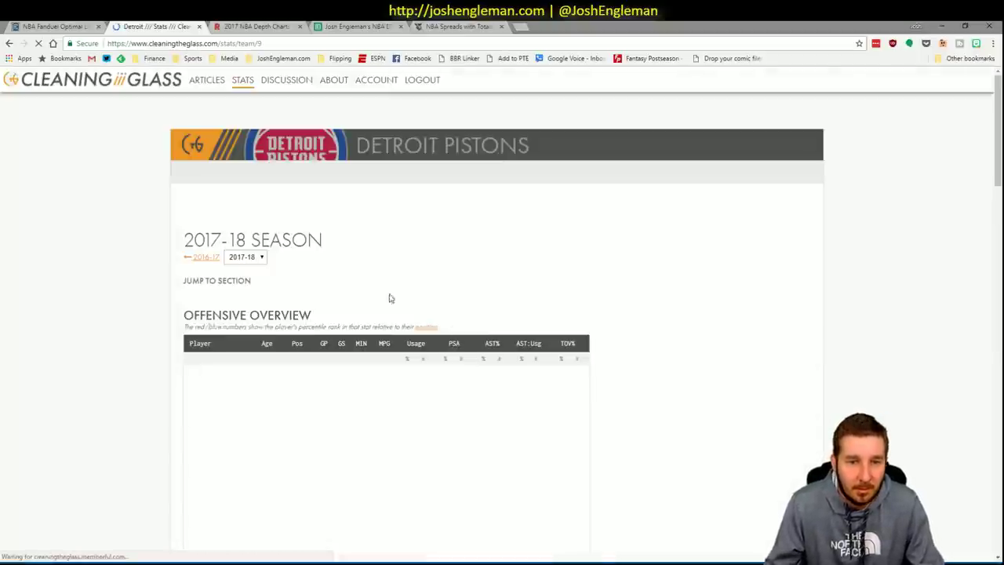
Copy all player rows of the Pistons' Shooting: Frequency table and refresh the CTG sheet with them
scroll(410, 303, "down", 10)
scroll(632, 273, "down", 3)
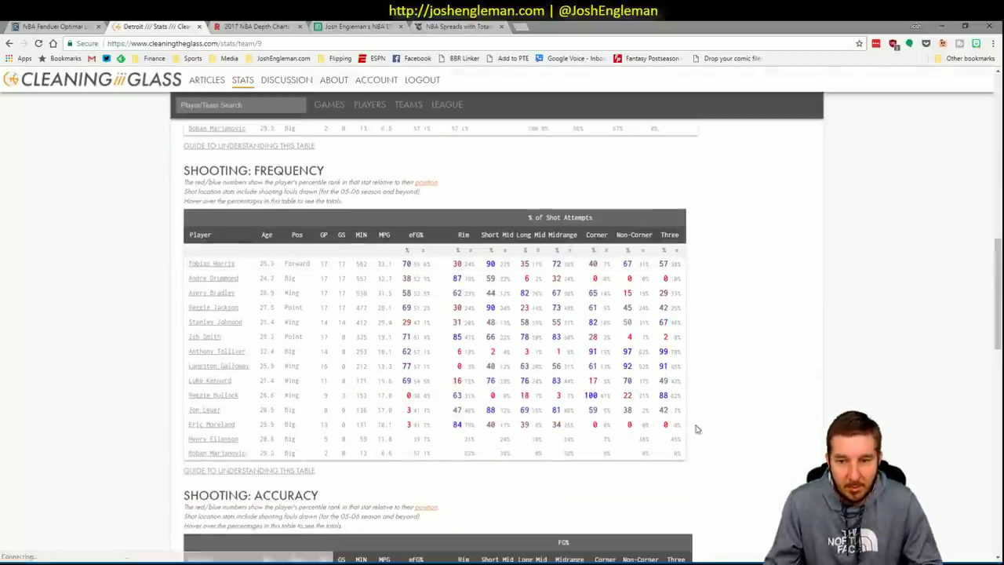
left_click_drag(691, 461, 208, 270)
key("ctrl+c")
key("alt+Tab")
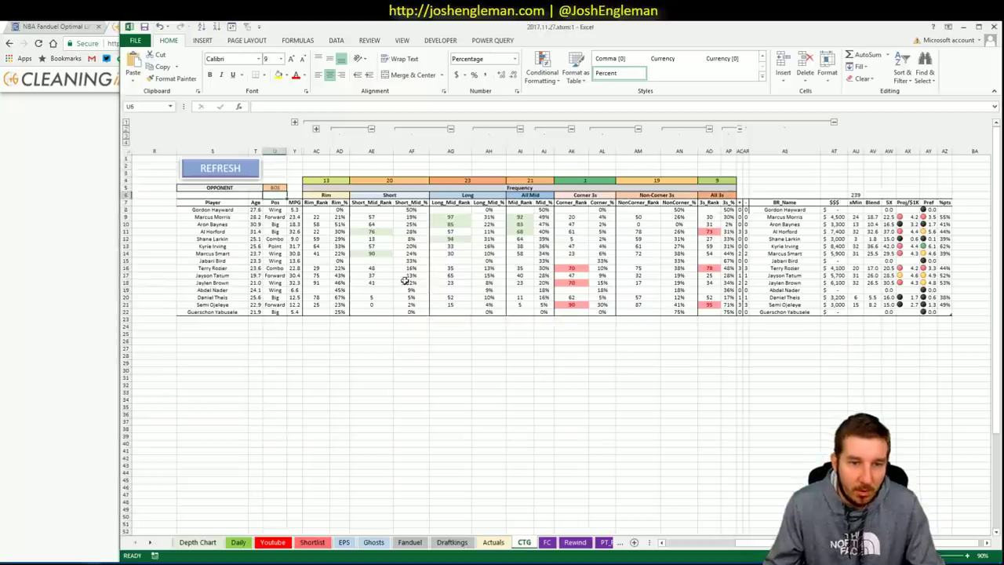
left_click(239, 170)
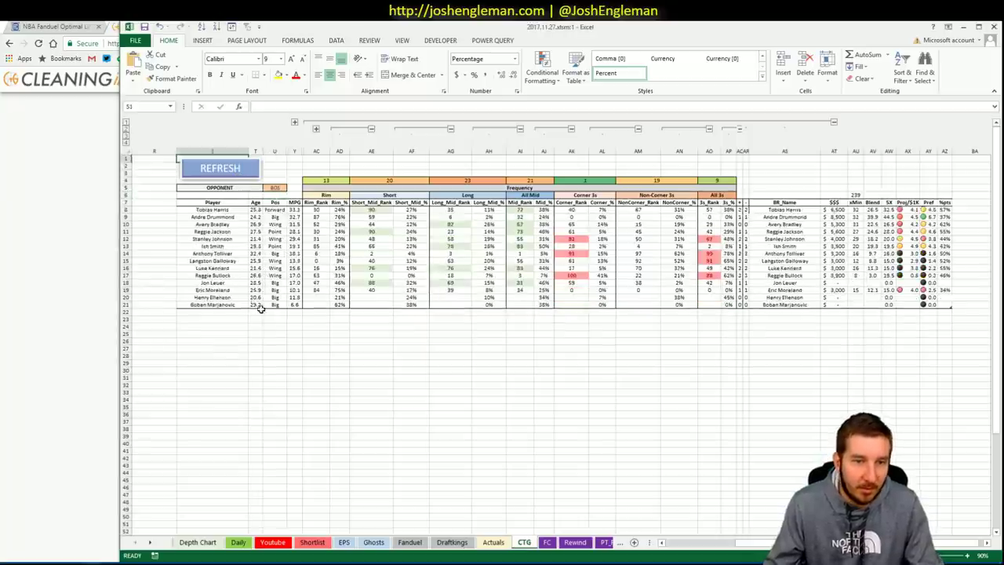
Check Andre Drummond's Rim_% value and sort the Pistons' table by Mid_% in descending order
left_click(238, 350)
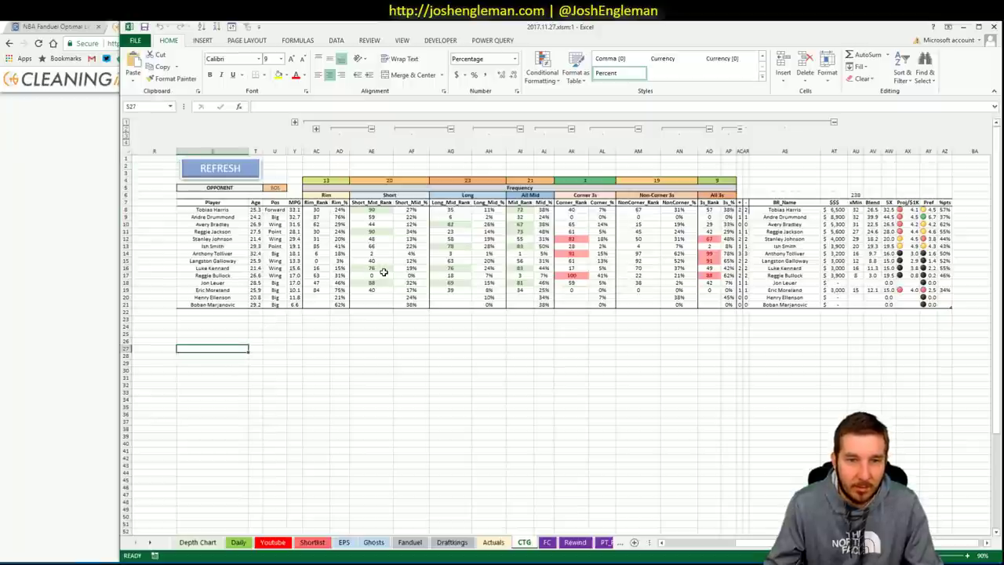
left_click(343, 223)
left_click(339, 216)
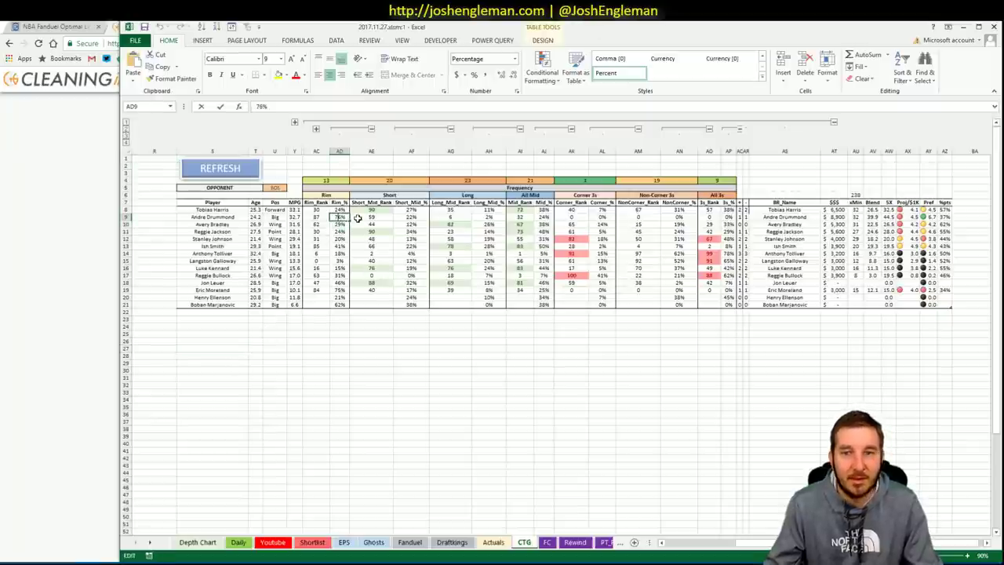
left_click(493, 344)
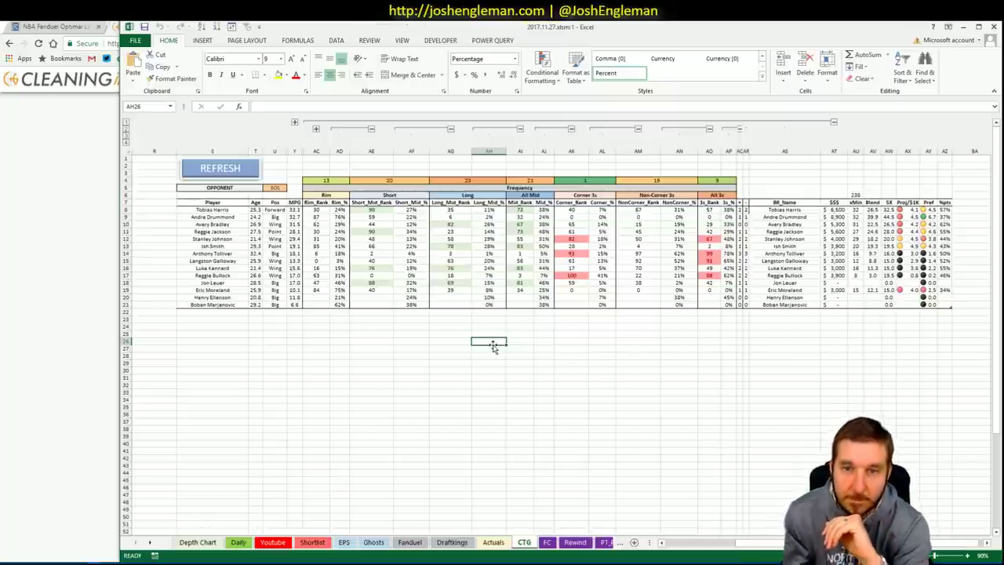
left_click(542, 225)
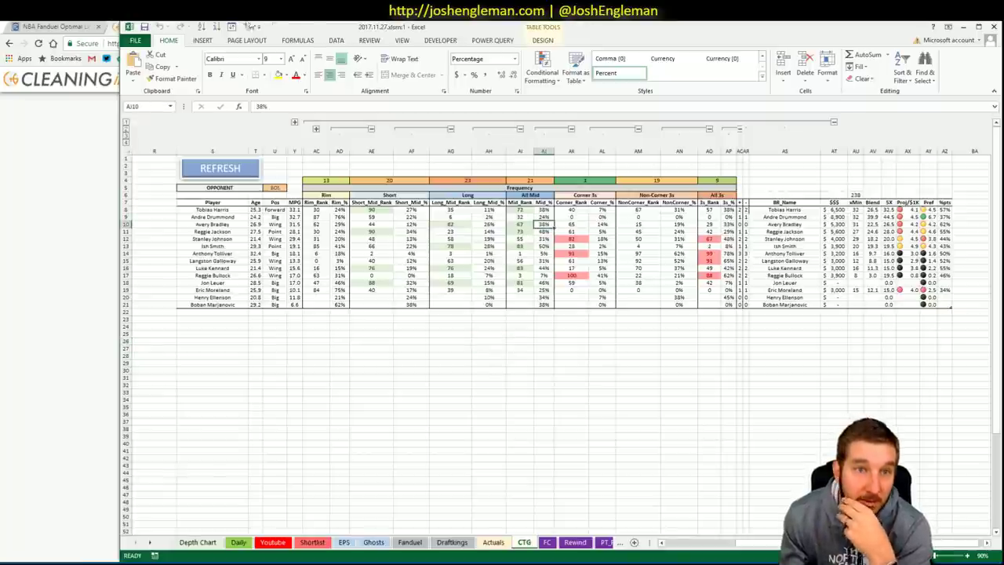
left_click(218, 26)
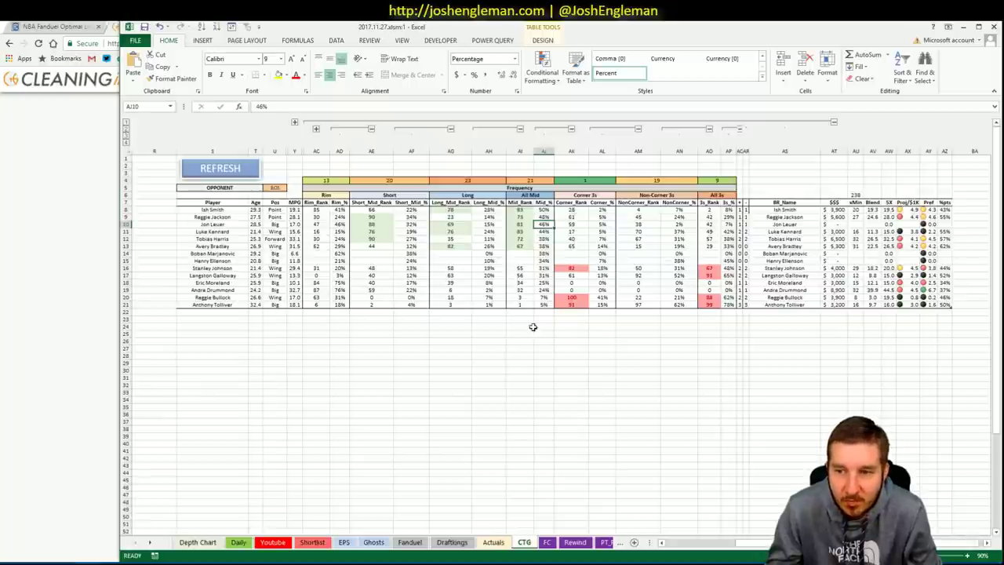
Return to the Youtube sheet, collapse the ribbon and bring the Name list window back into view
left_click(244, 545)
left_click(273, 542)
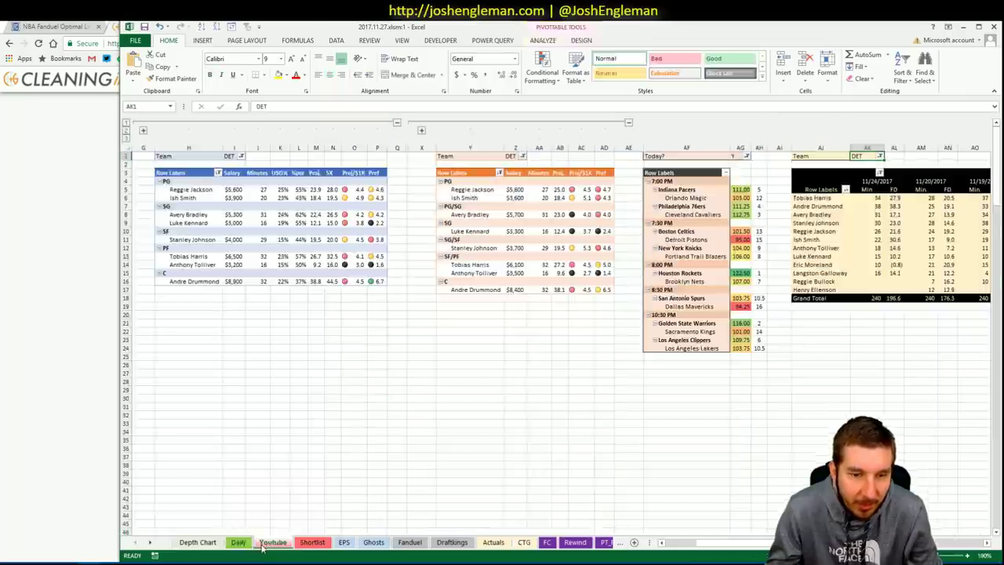
left_click(229, 148)
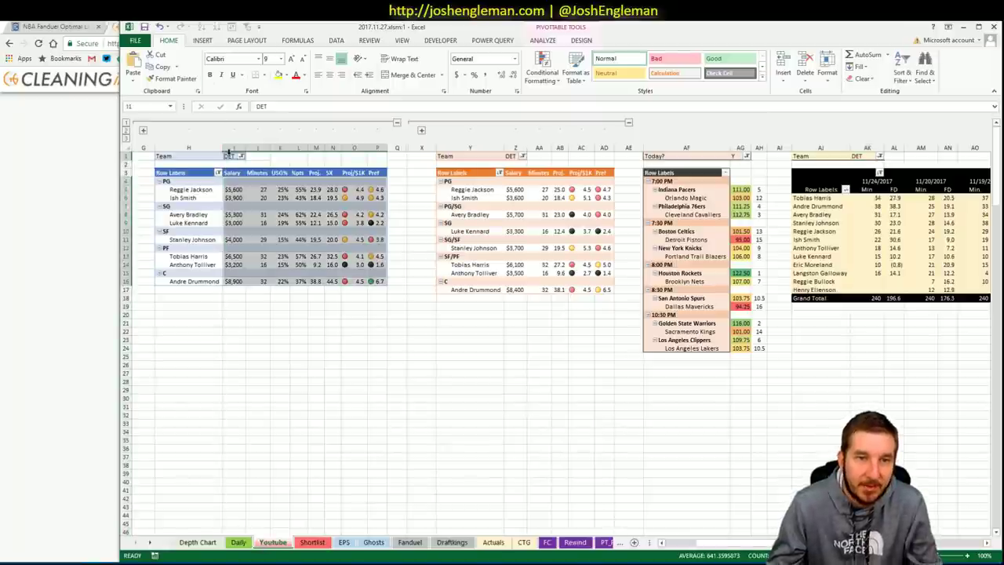
double_click(174, 40)
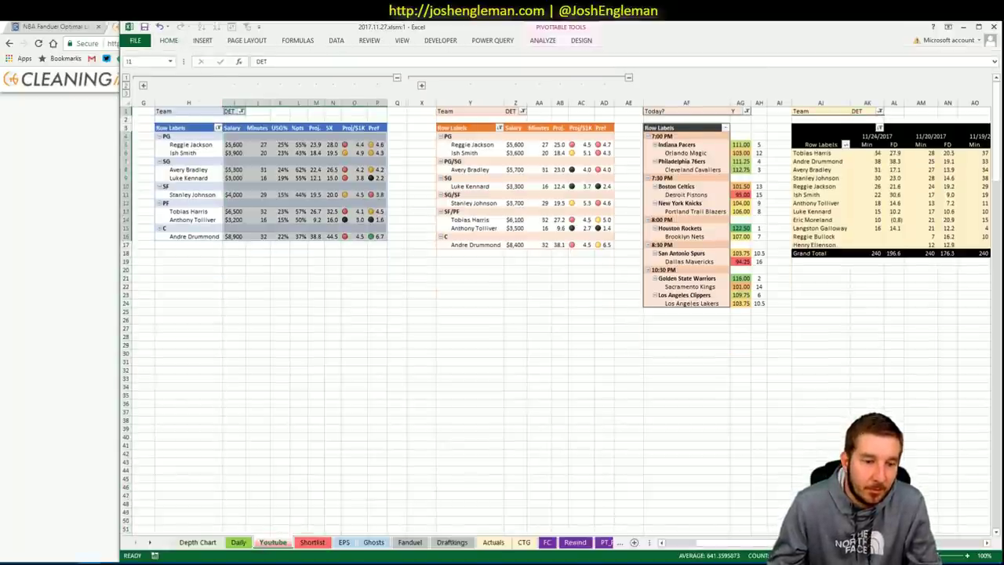
left_click(94, 518)
left_click(228, 247)
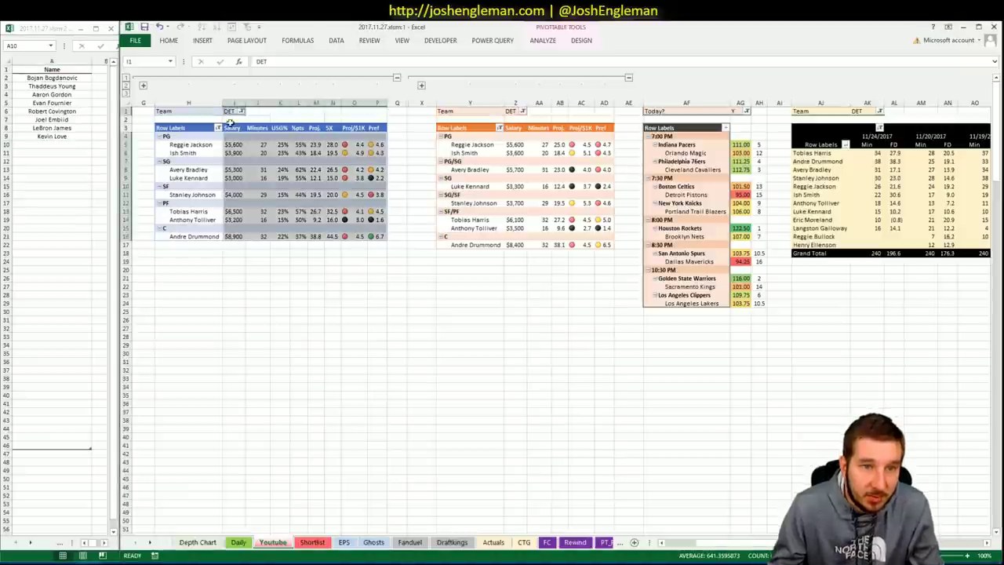
Set the Team filter to NYK in the blue and orange projection tables and in the table of recent game results
left_click(233, 111)
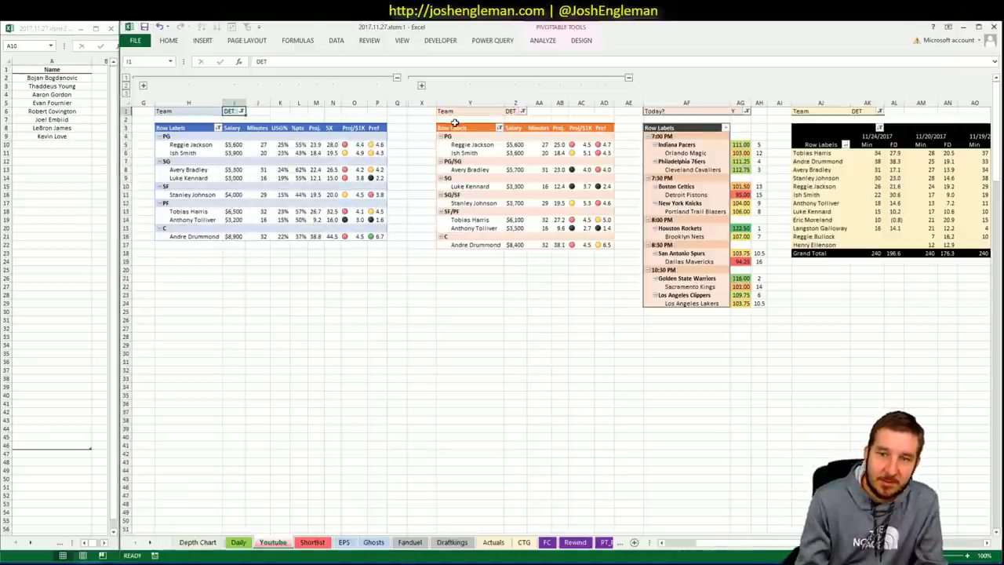
type("NYK")
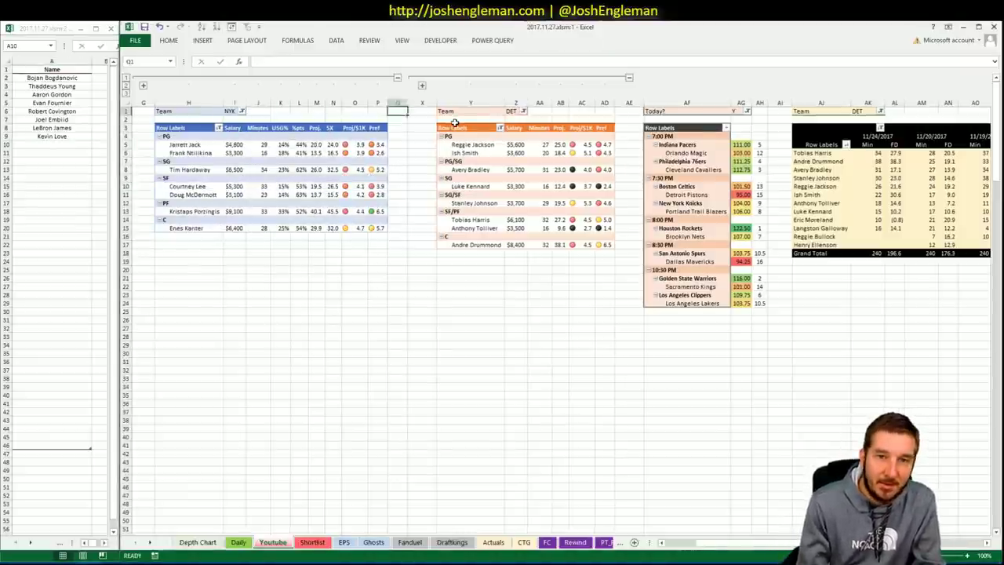
left_click(515, 110)
type("NYK")
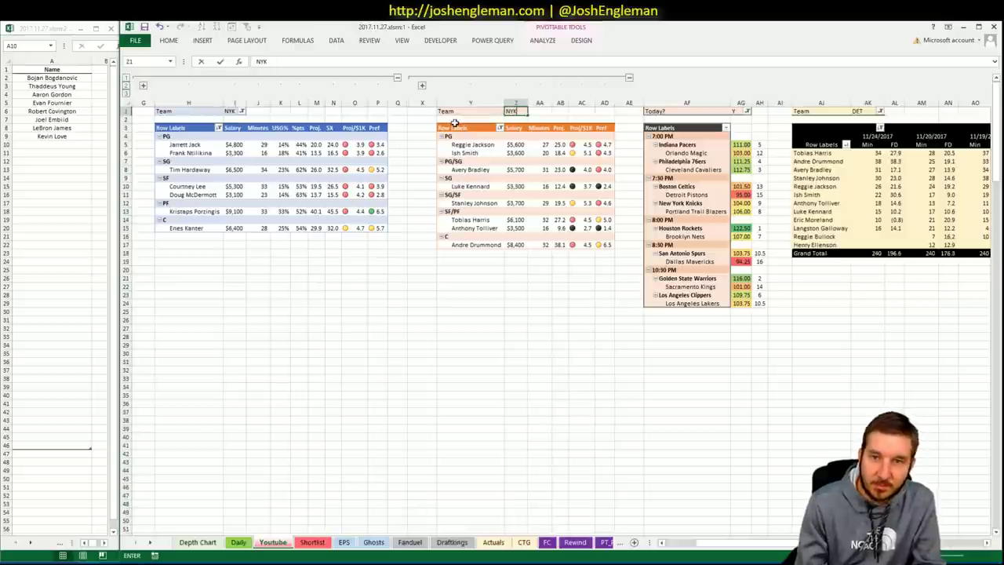
key("Tab")
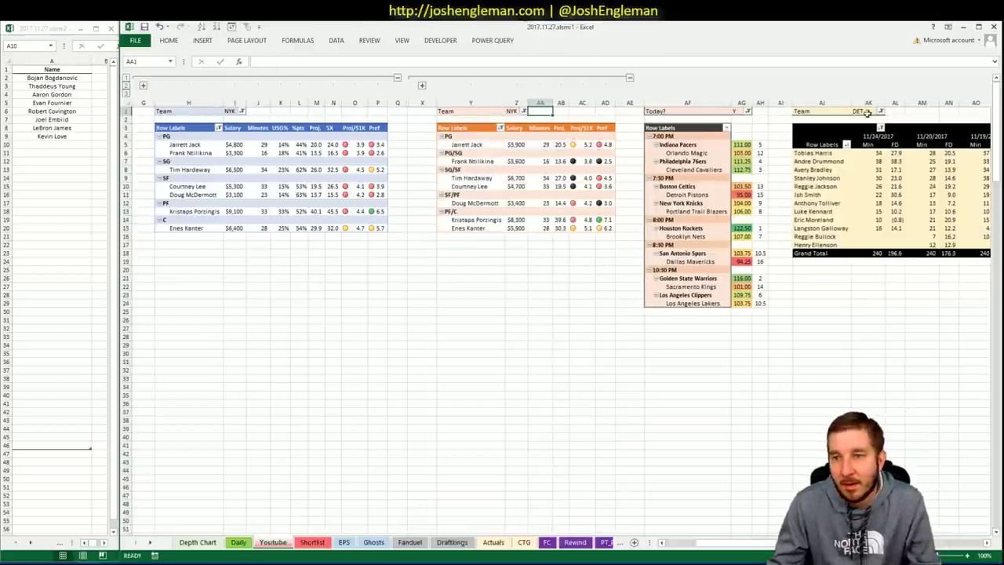
left_click(868, 111)
type("NYK")
key("Return")
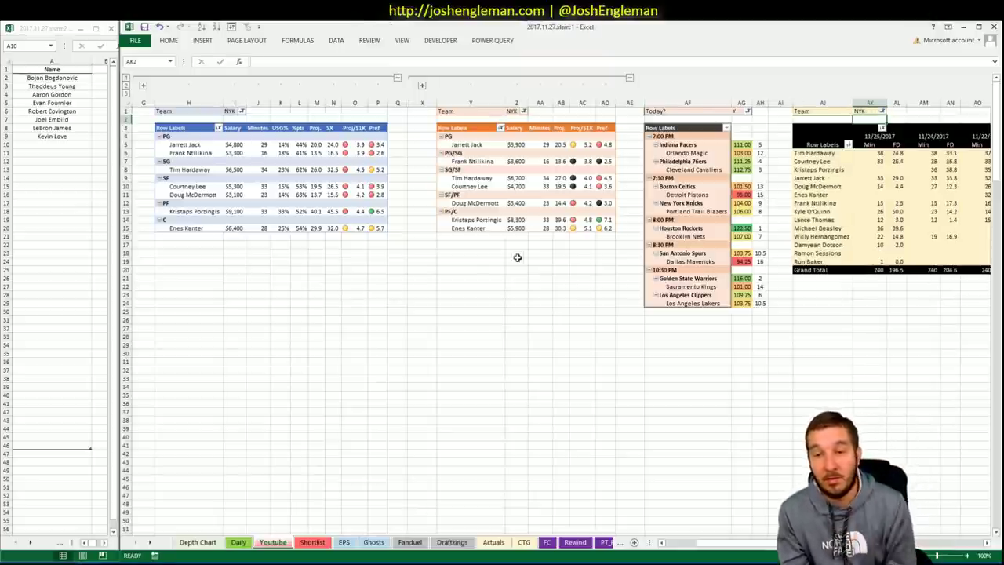
left_click(428, 261)
left_click(354, 261)
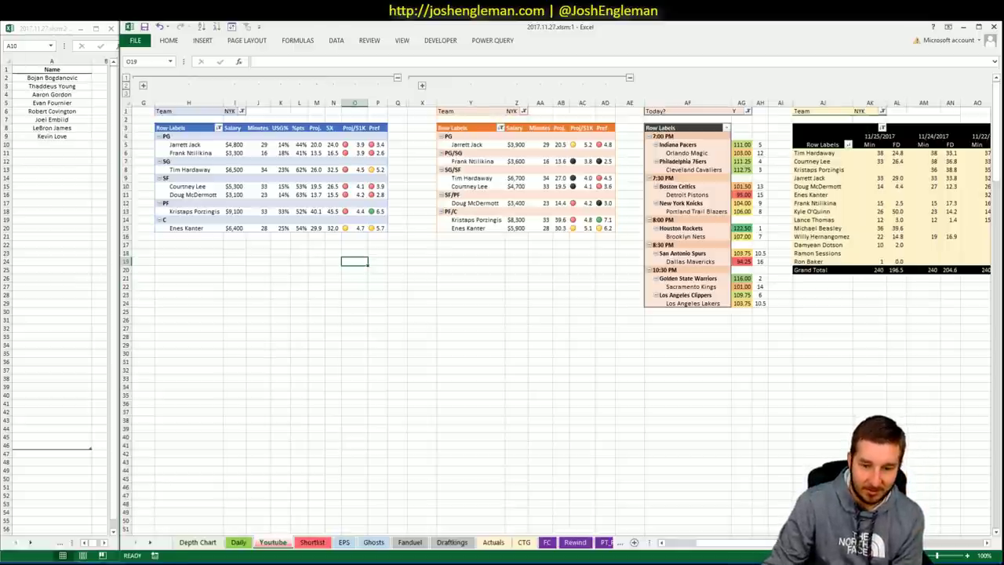
mouse_move(114, 563)
left_click(85, 544)
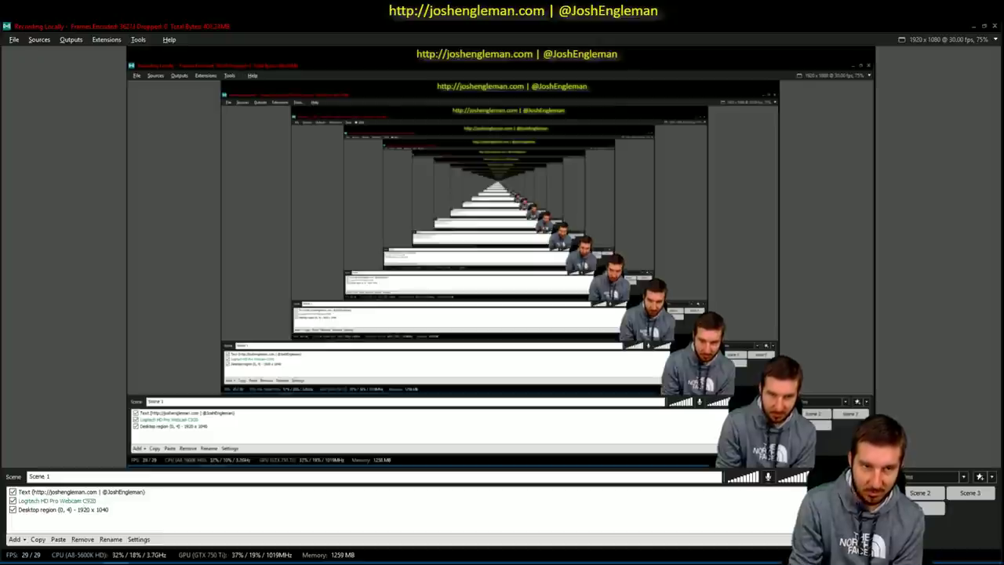
key("alt+Tab")
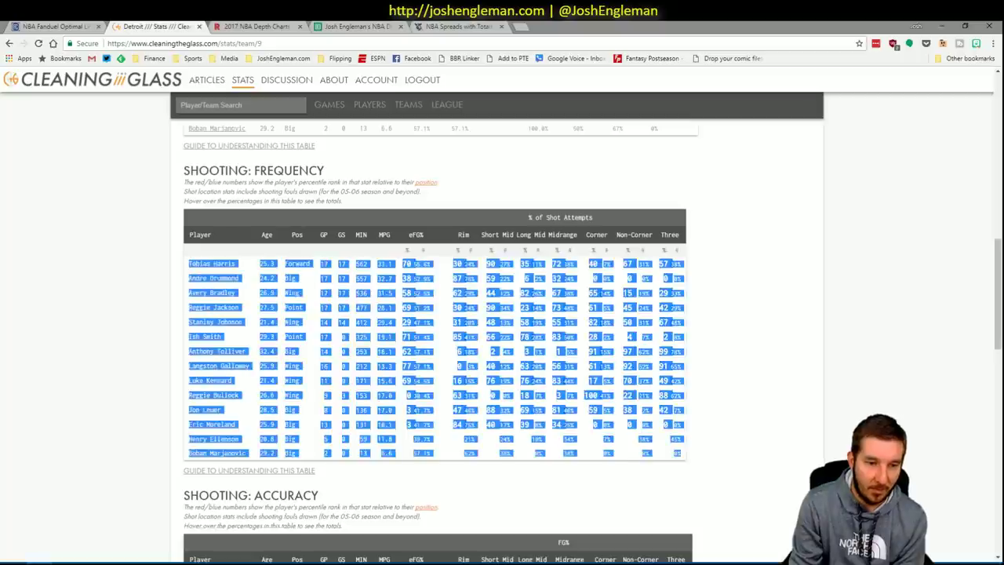
left_click(79, 532)
mouse_move(90, 558)
left_click(67, 518)
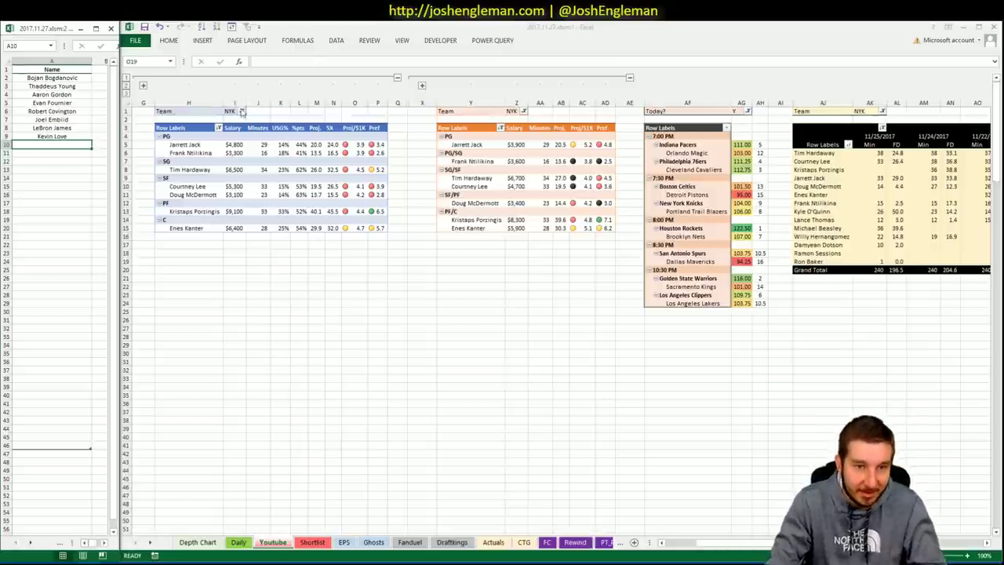
Look up Kristaps Porzingis's row of figures among the power forwards on the Daily sheet
left_click(528, 546)
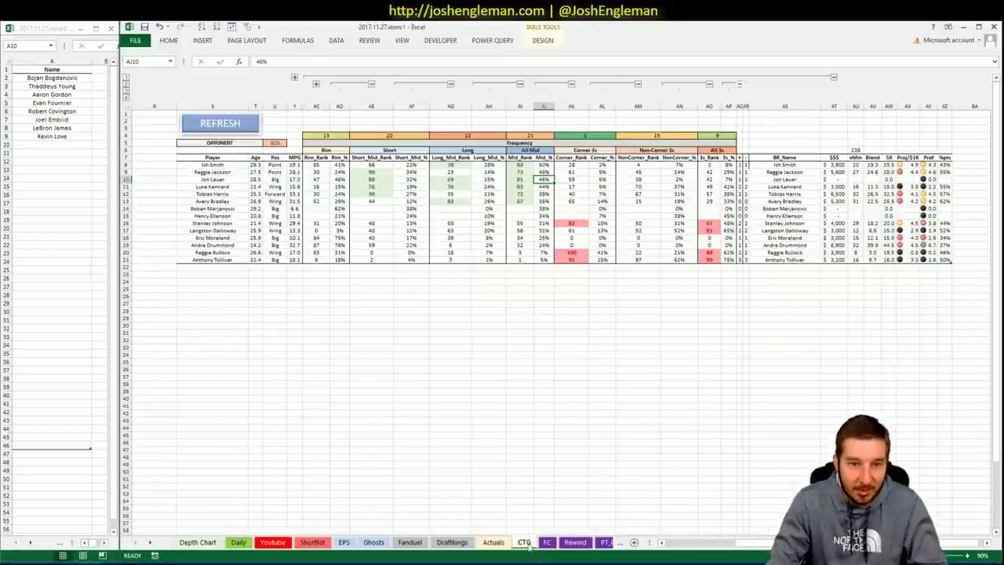
left_click(238, 543)
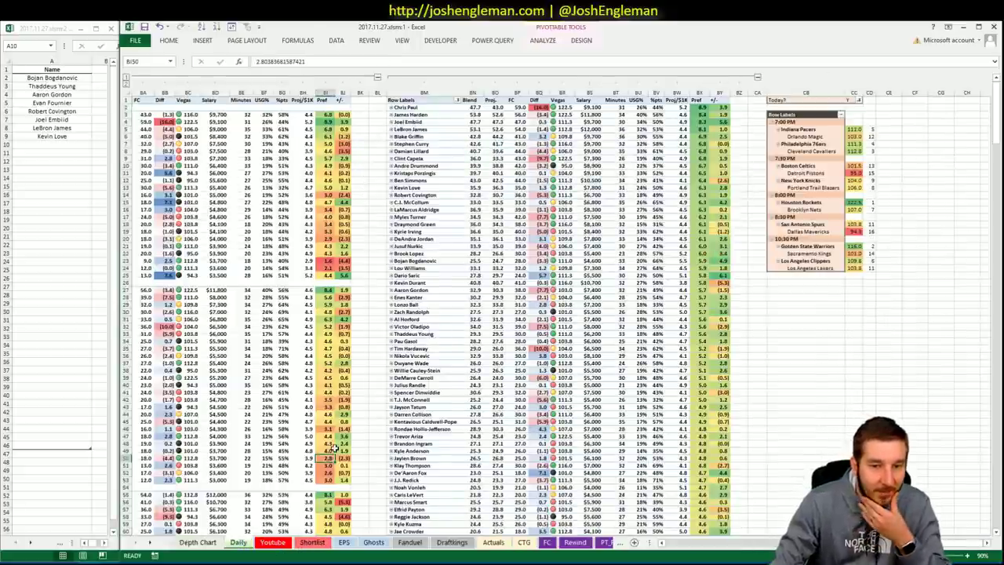
scroll(335, 447, "down", 8)
scroll(502, 314, "left", 10)
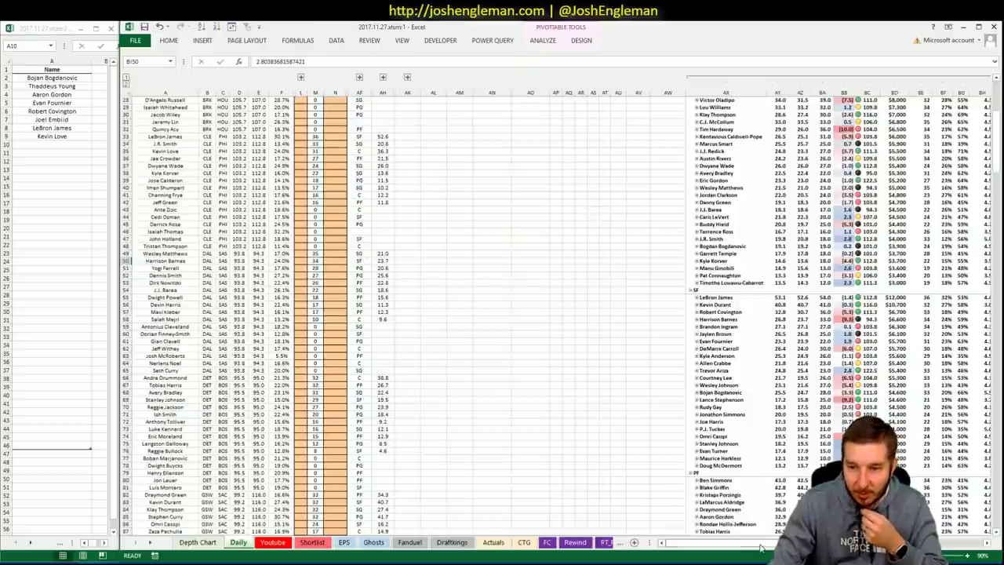
left_click_drag(751, 543, 765, 543)
scroll(755, 444, "down", 10)
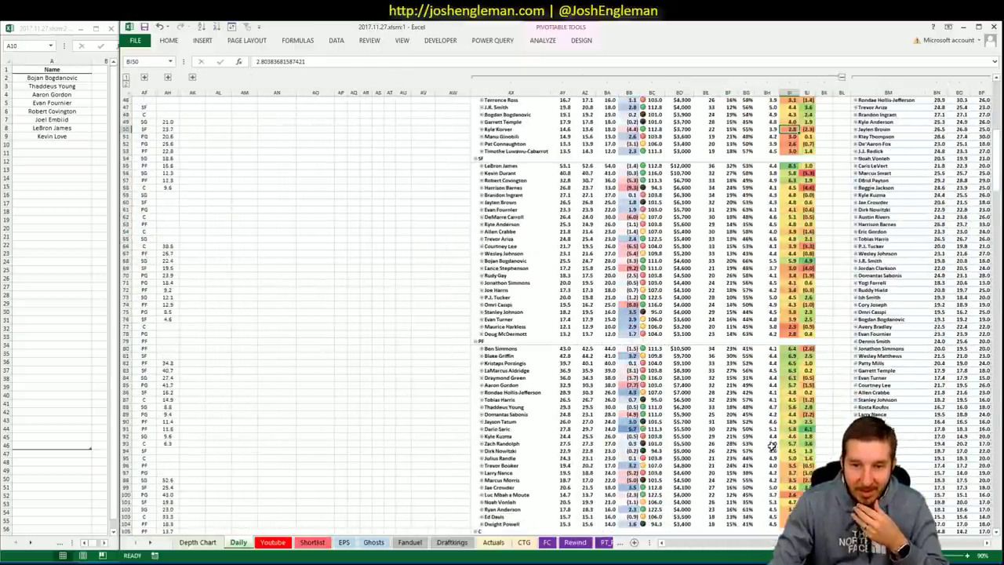
left_click_drag(560, 276, 813, 276)
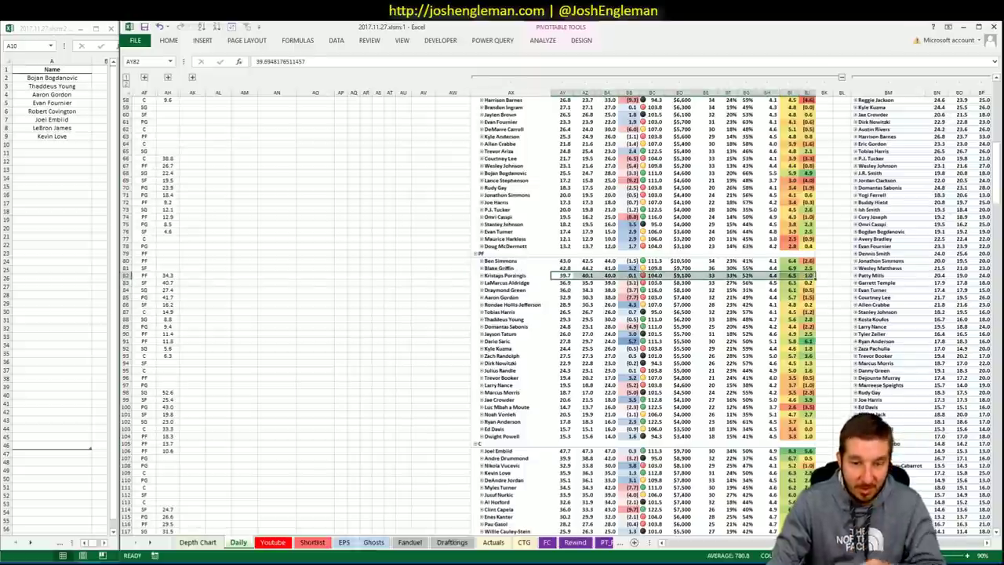
Return to the Youtube sheet and set the Team filter of the blue and orange projection tables to POR
left_click(274, 542)
left_click(230, 112)
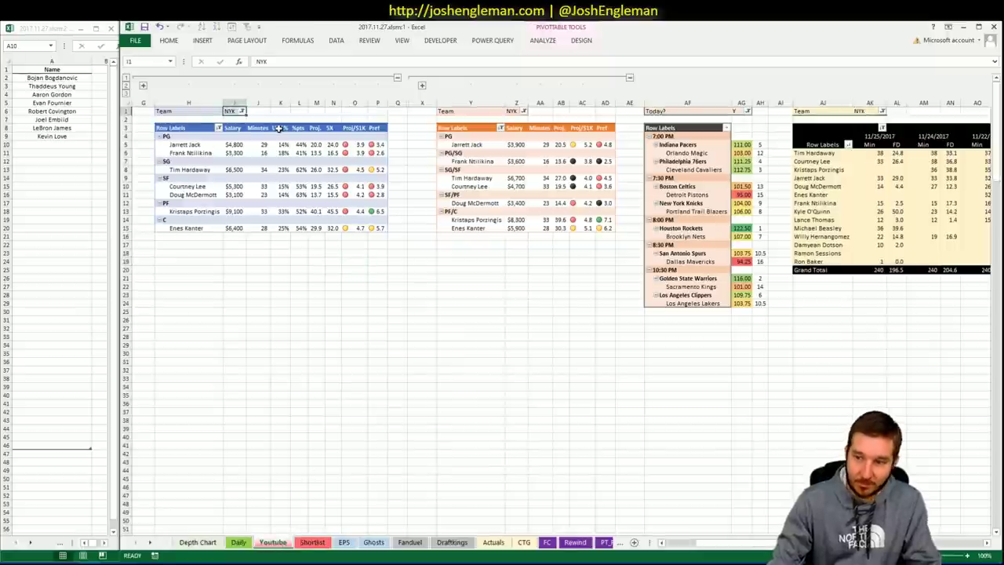
type("POR")
key("Return")
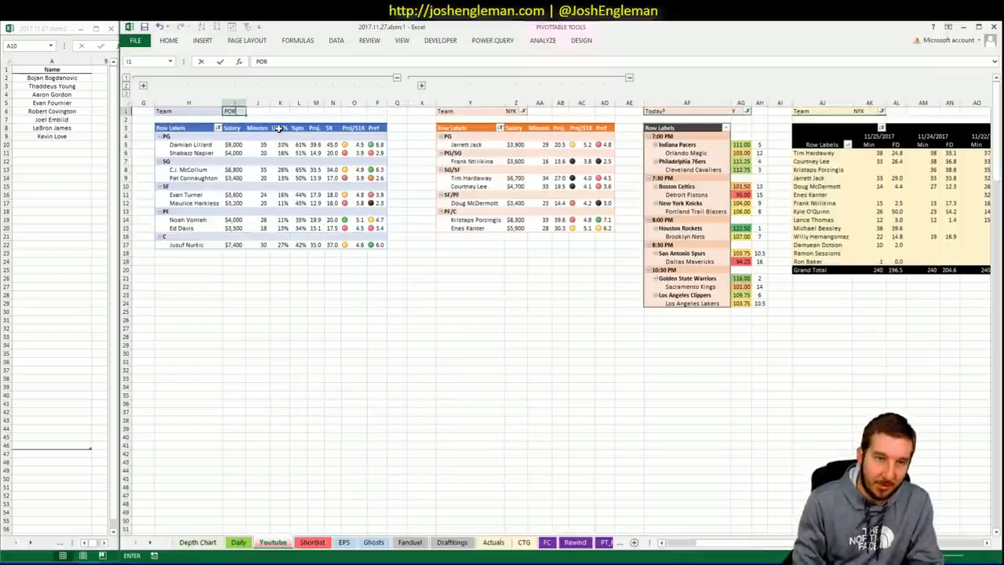
key("Right")
key("Right")
key("Right")
key("Right")
key("Right")
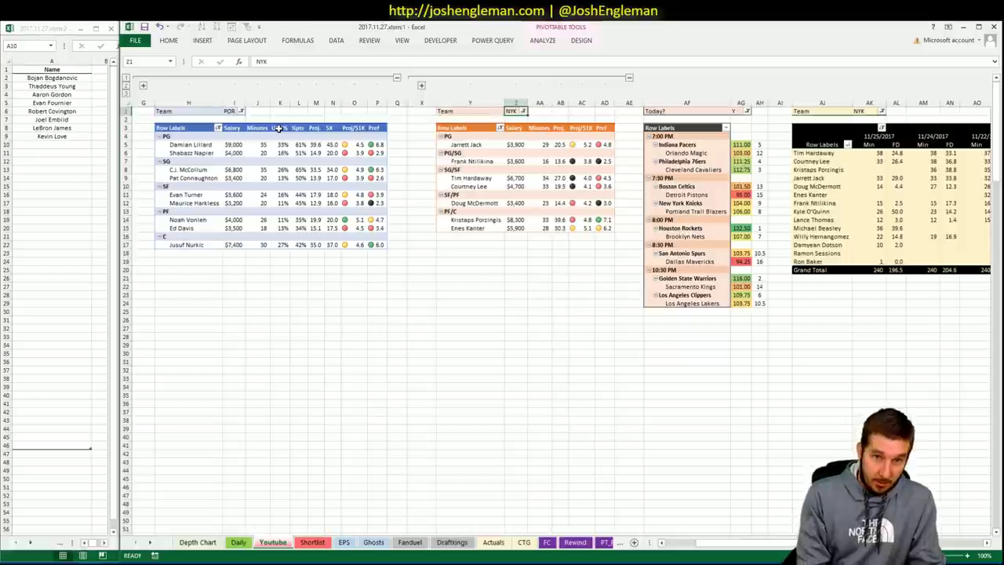
type("POR")
key("Return")
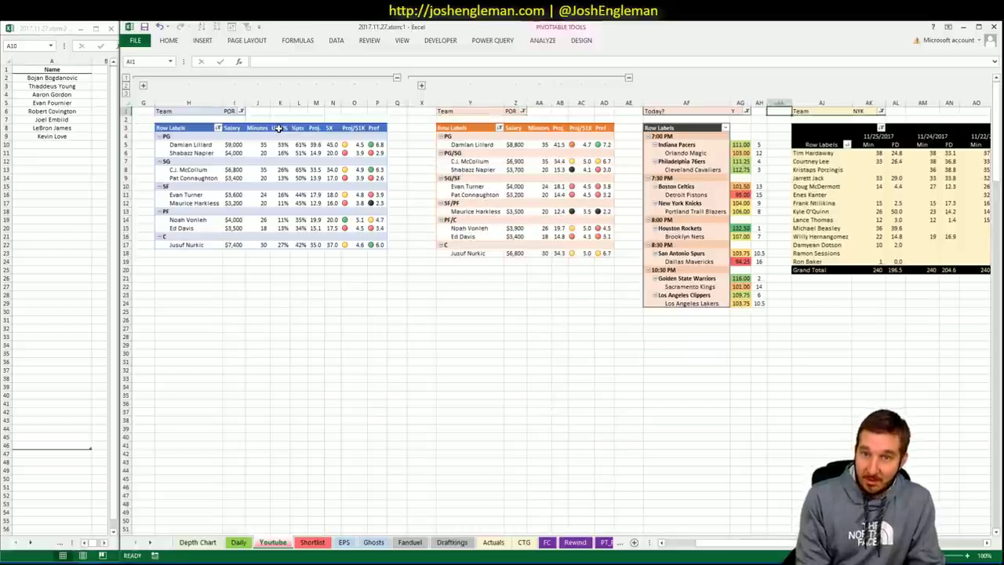
Set the Team filter of the recent game results table to POR
key("Right")
key("Right")
key("Right")
key("Right")
key("Right")
key("Left")
key("Left")
key("Left")
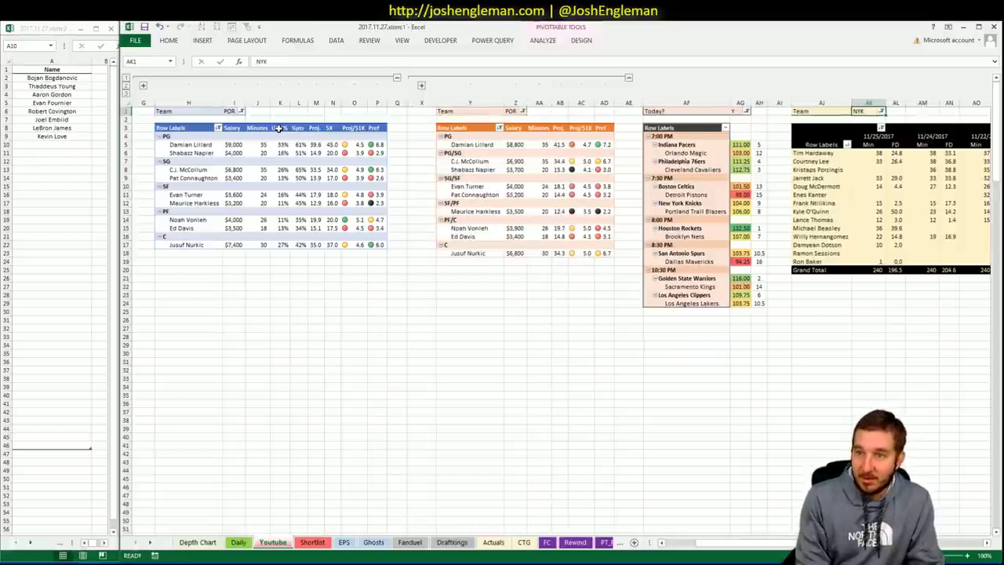
type("POR")
key("Return")
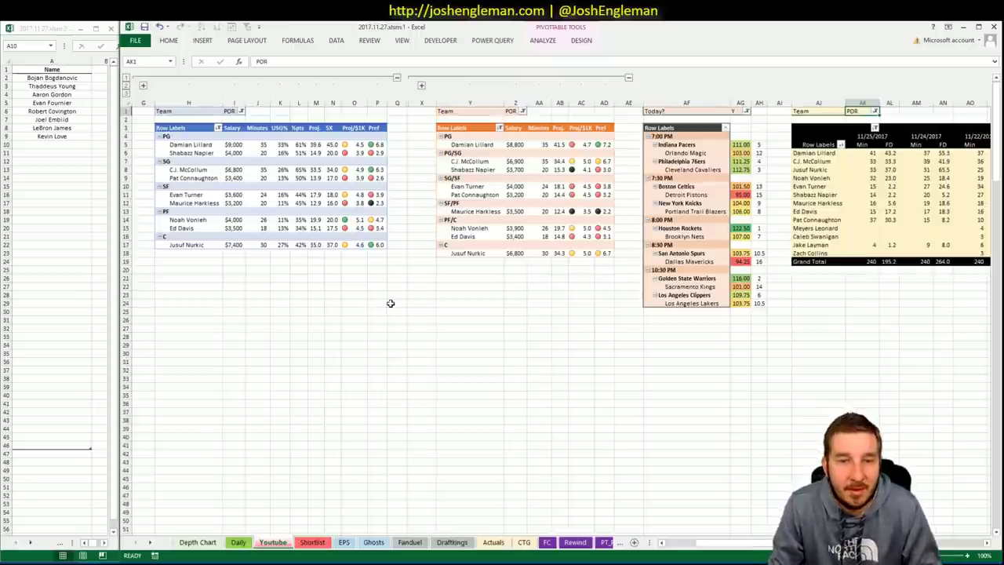
Check Jusuf Nurkic's FD scores for the 11/25/2017 and 11/24/2017 games
left_click(321, 271)
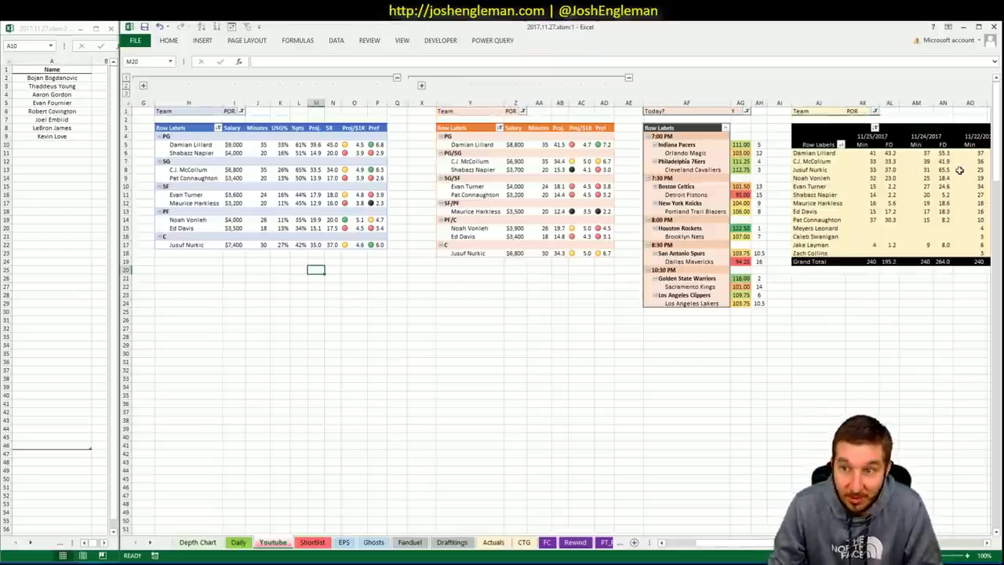
left_click(890, 170)
left_click(945, 170)
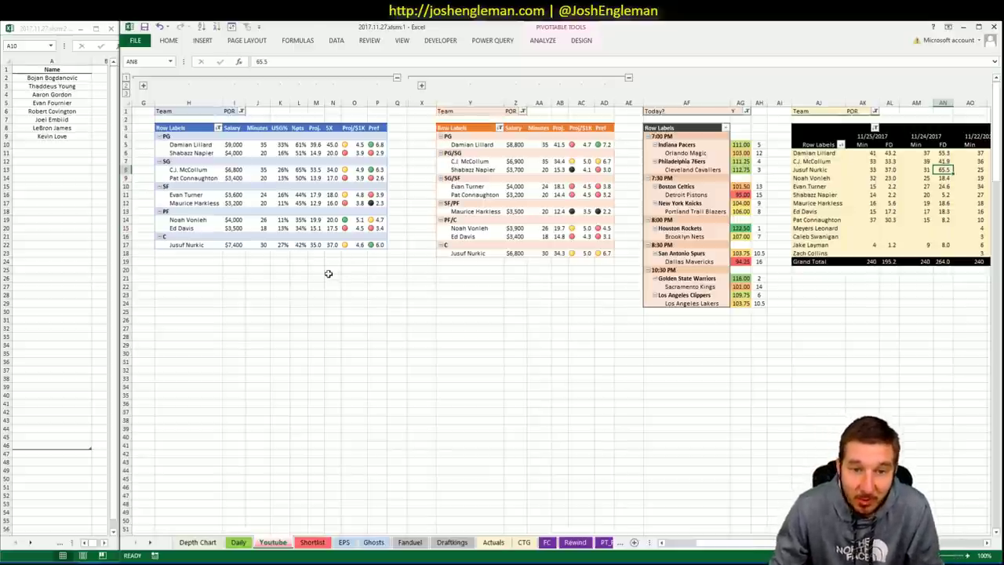
Switch to Cleaning the Glass in the browser, search for the Trail Blazers and open the Portland team stats page
key("alt+Tab")
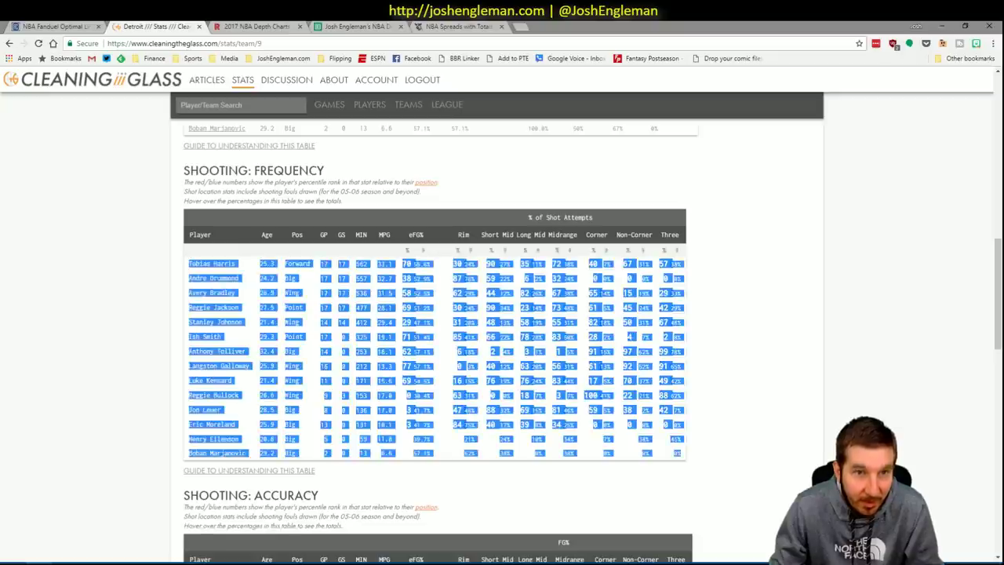
left_click(240, 106)
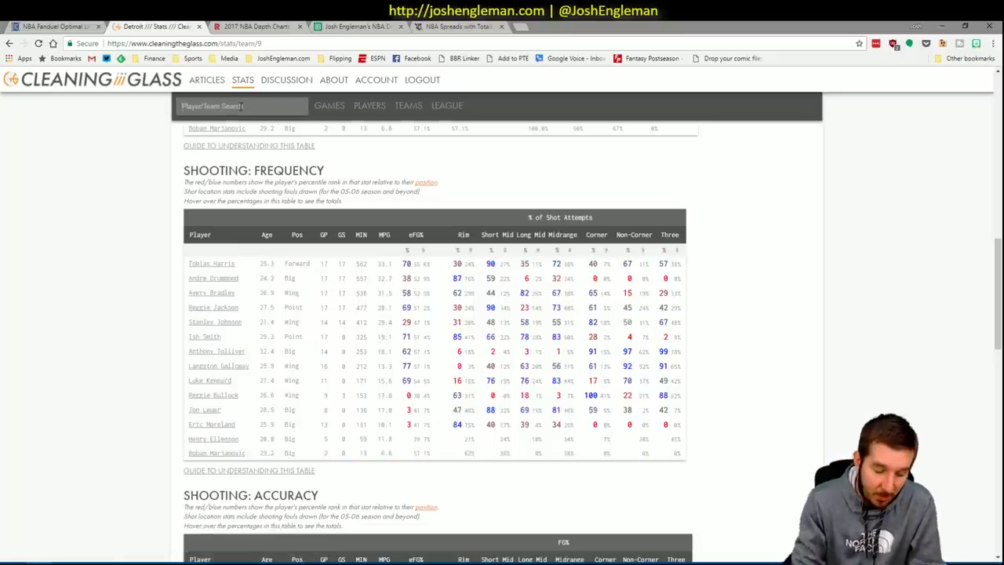
type("trai")
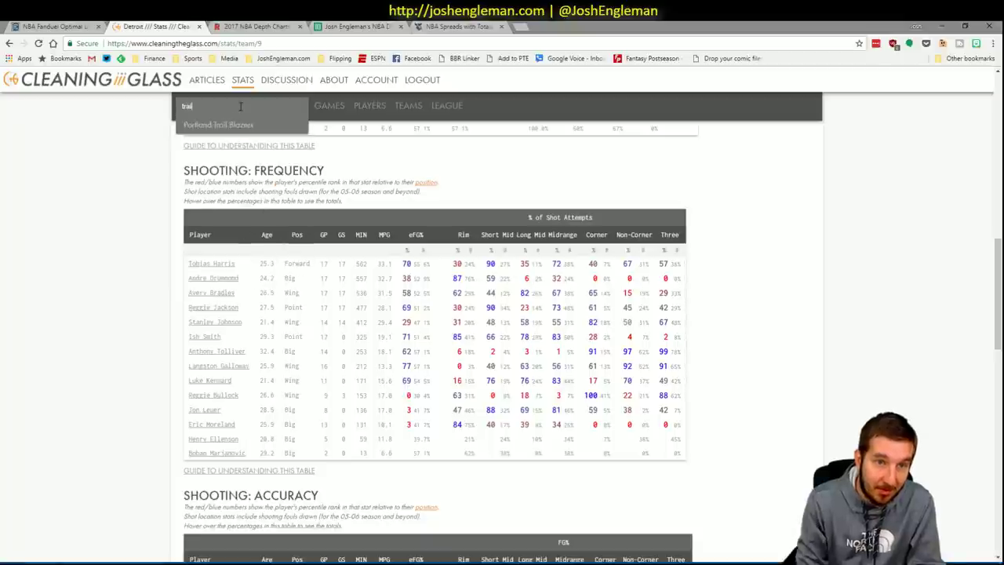
key("Down")
key("Up")
key("Down")
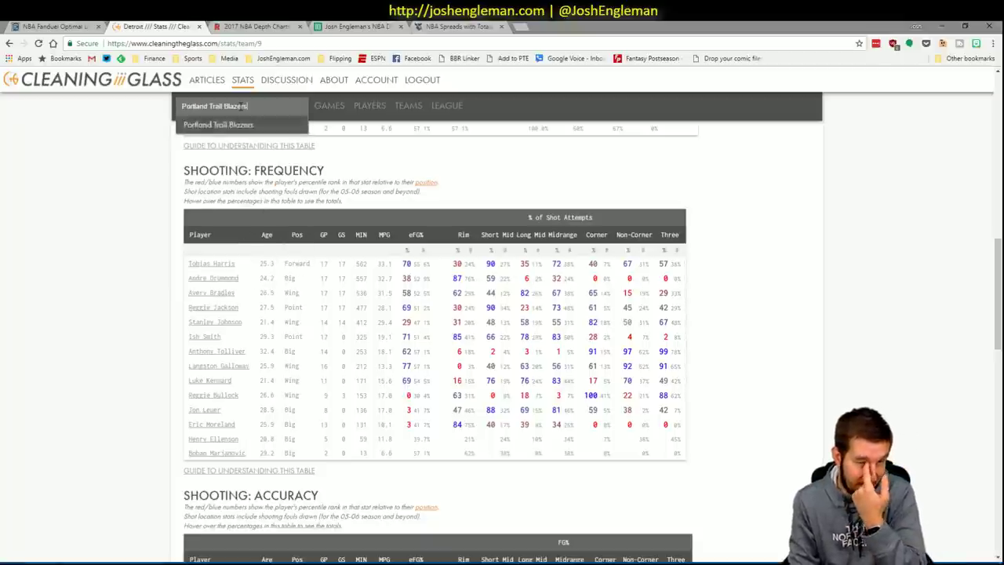
key("Return")
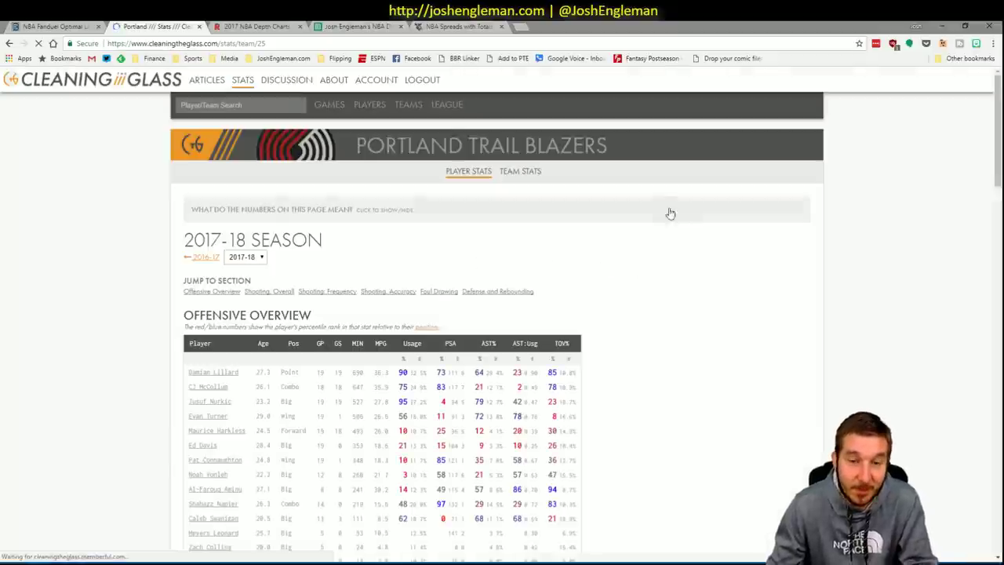
Refresh the CTG sheet with all player rows copied from Portland's Shooting: Frequency table and set the opponent to NYK
scroll(631, 312, "down", 10)
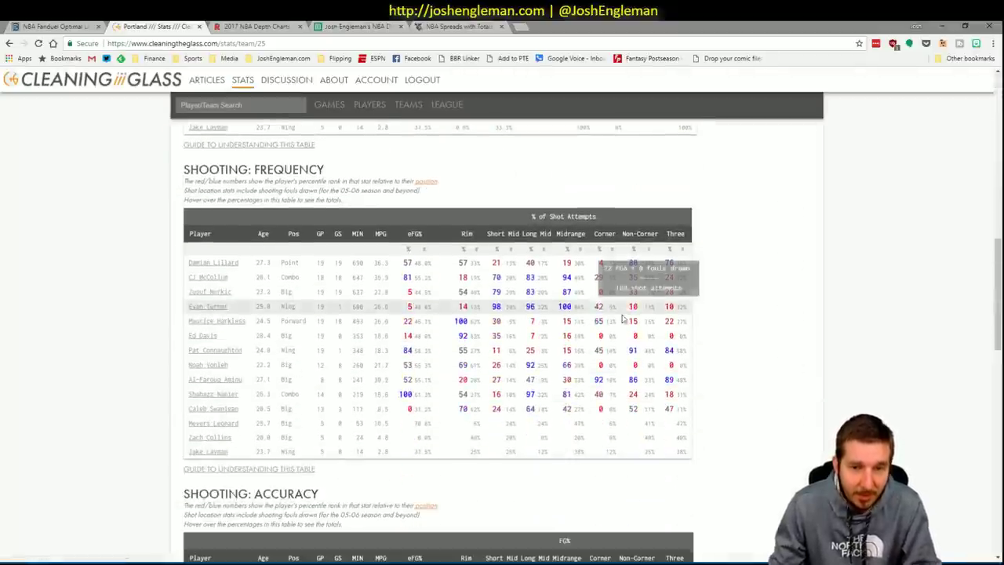
left_click_drag(690, 455, 191, 264)
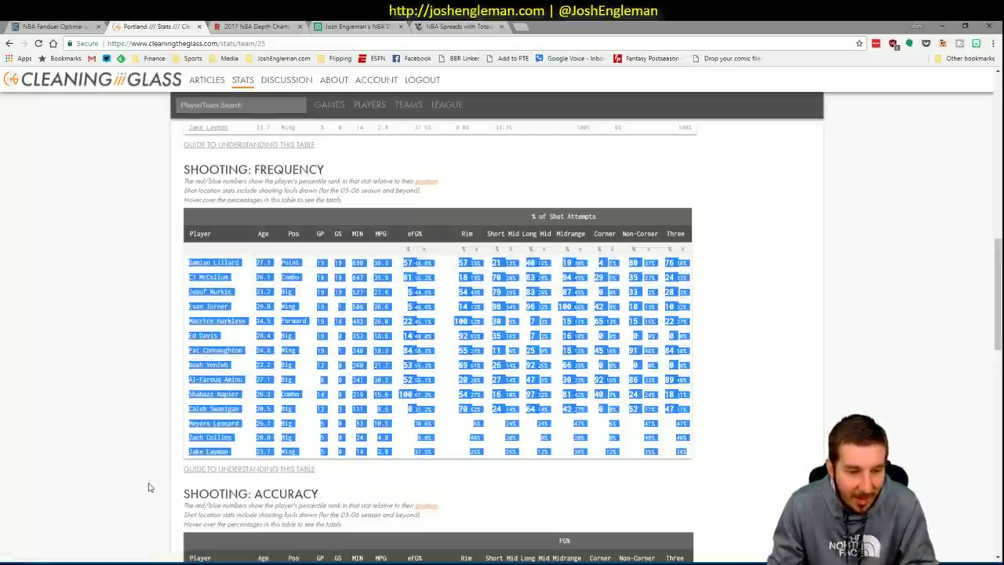
left_click(125, 534)
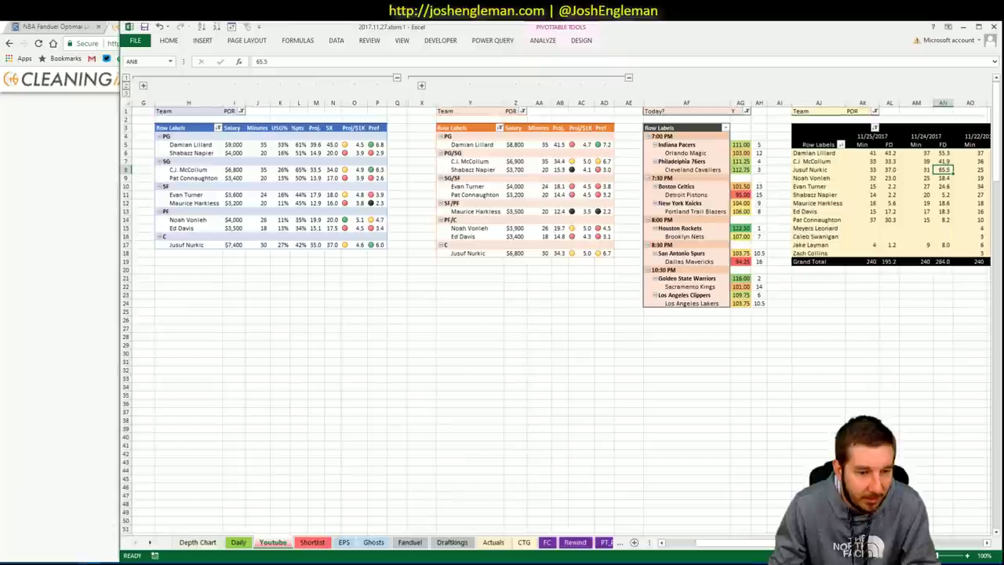
left_click(141, 542)
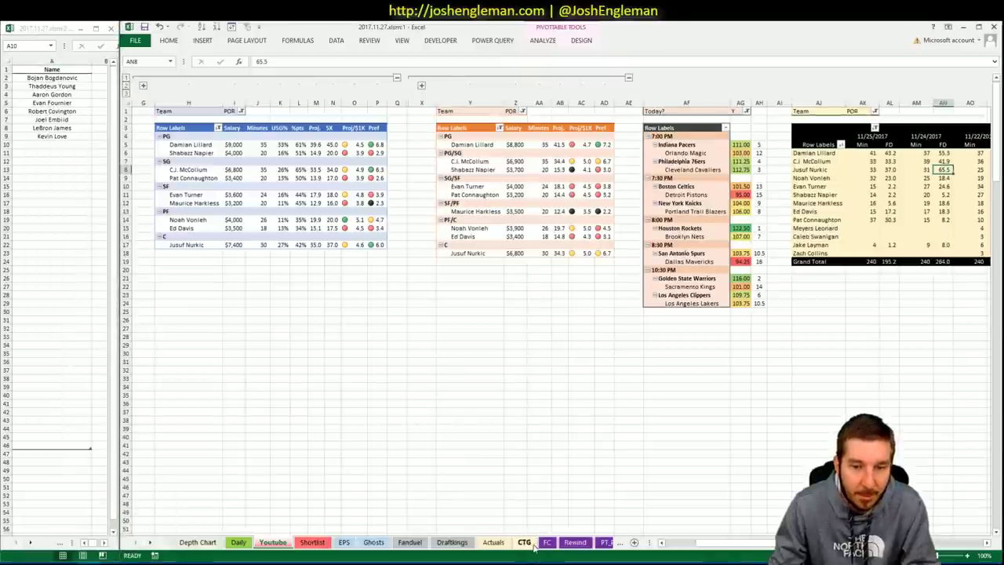
left_click(235, 129)
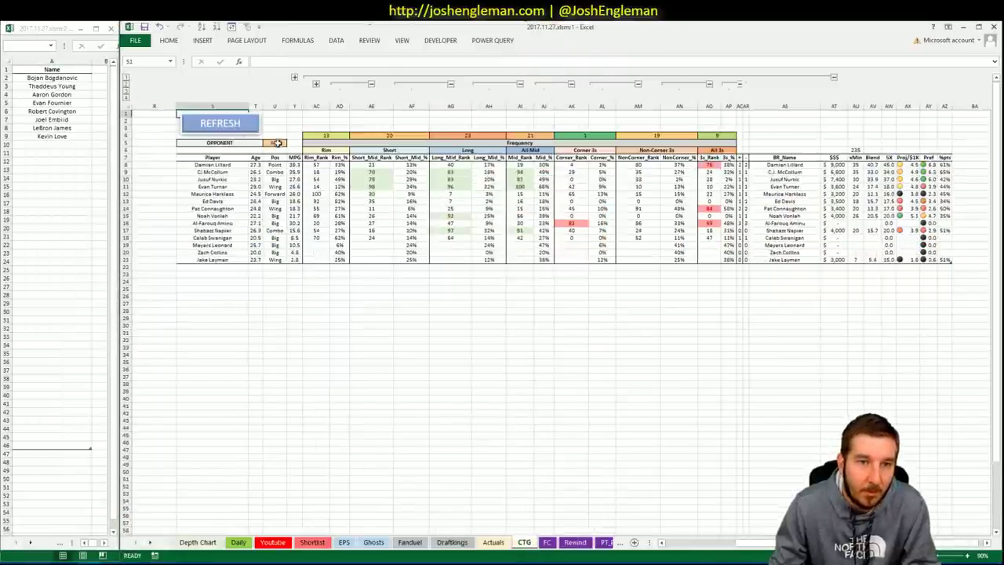
left_click(274, 143)
key("Delete")
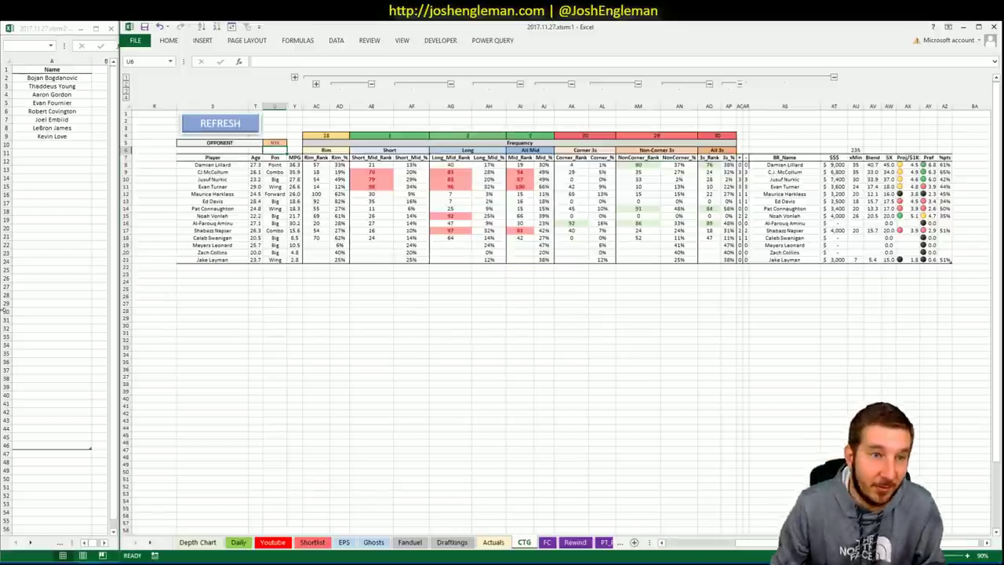
Add Damian Lillard in the first empty row of the Name list
left_click(46, 148)
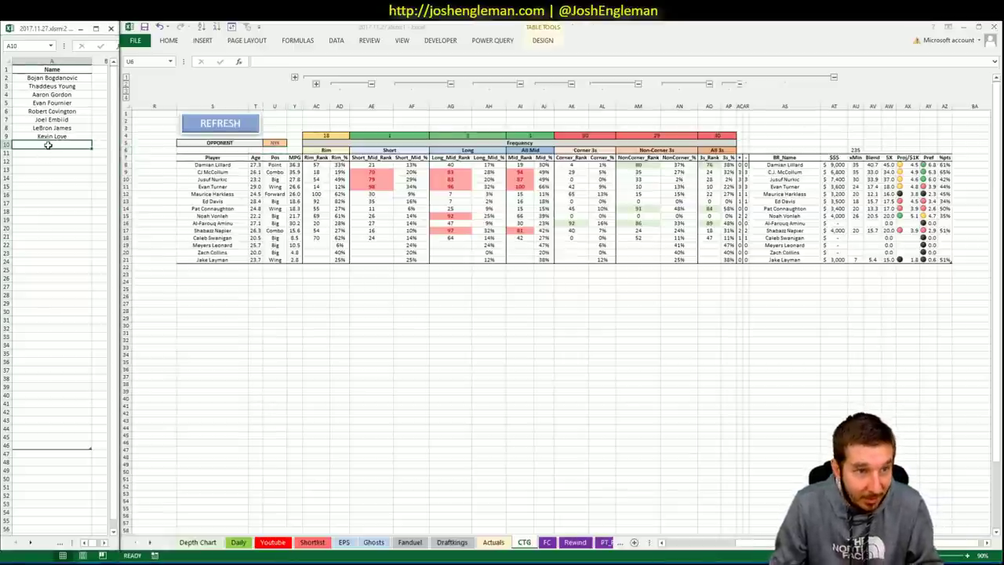
type("Damian")
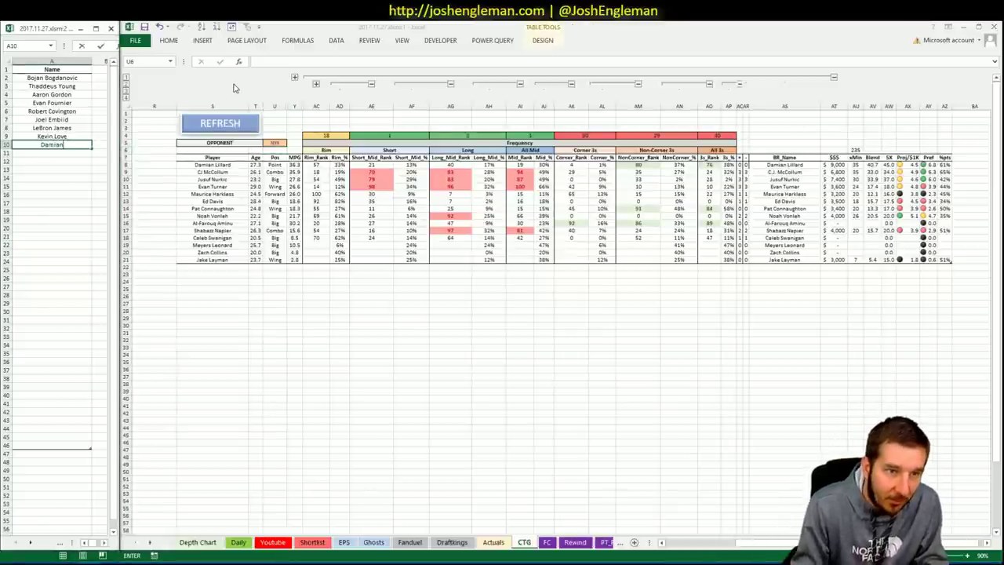
Finish entering Damian Lillard in the Name list, below Kevin Love
type(" Lillard")
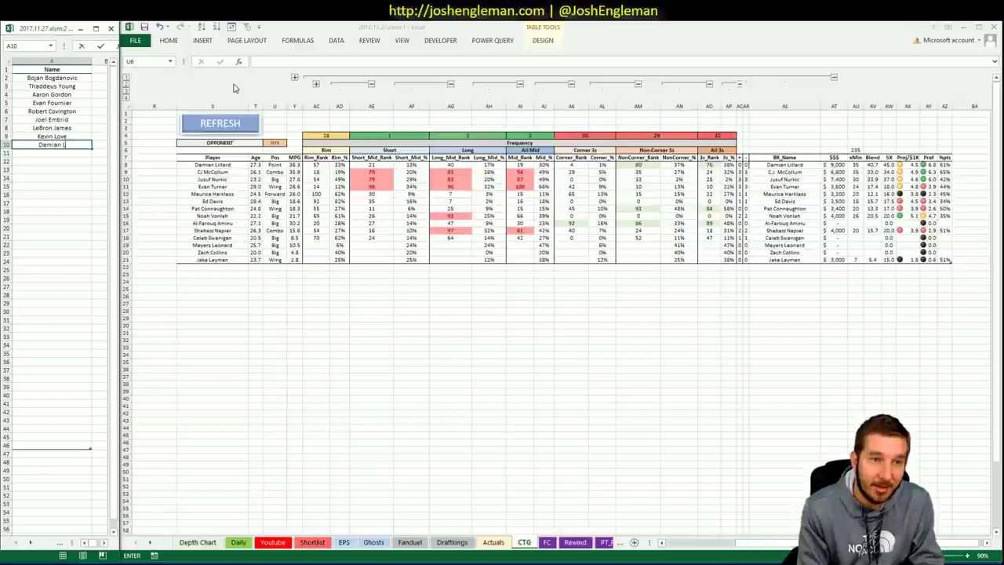
key("Return")
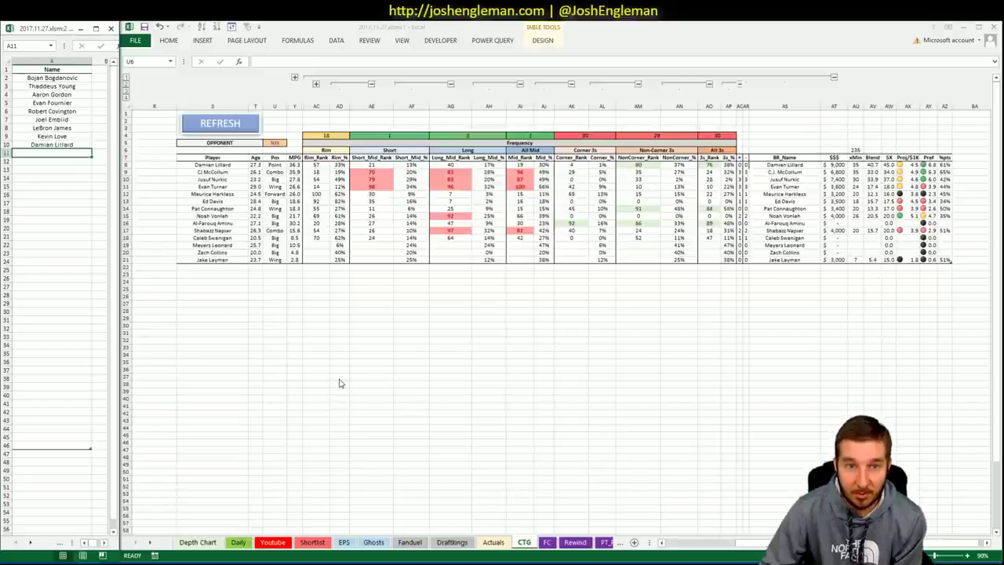
Review Portland's projections and recent minutes and FanDuel points by game date on the Youtube sheet
left_click(272, 543)
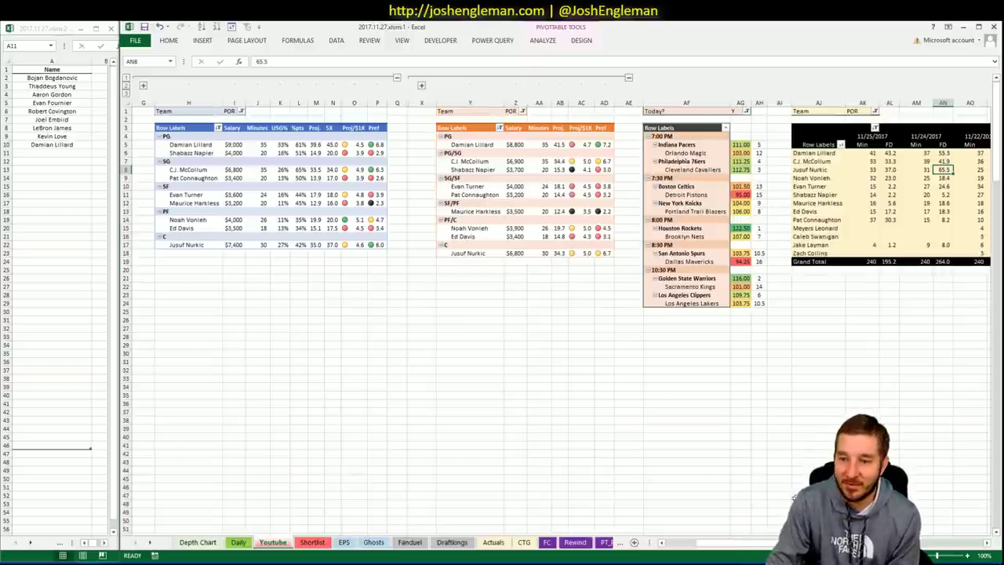
scroll(969, 295, "right", 6)
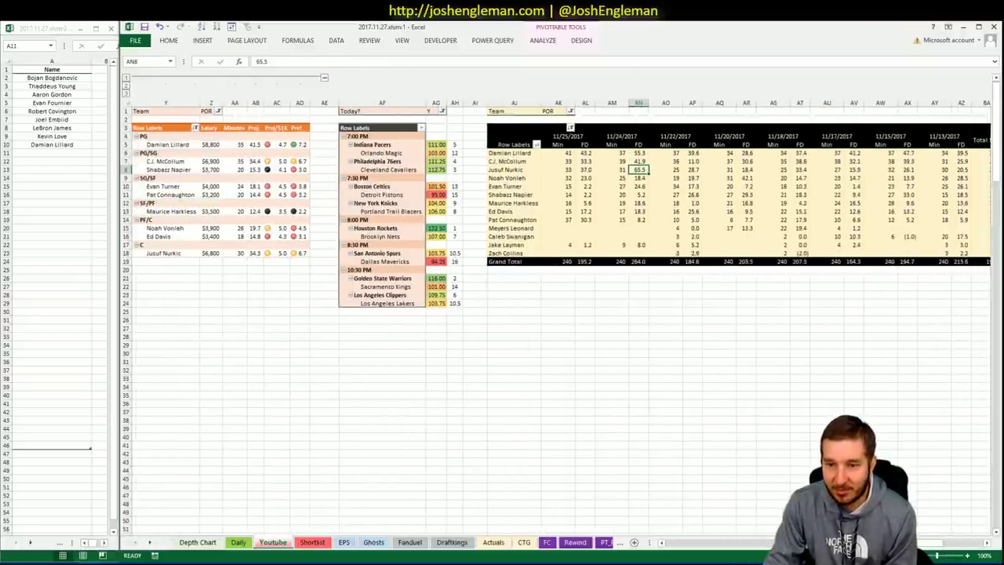
scroll(747, 325, "right", 2)
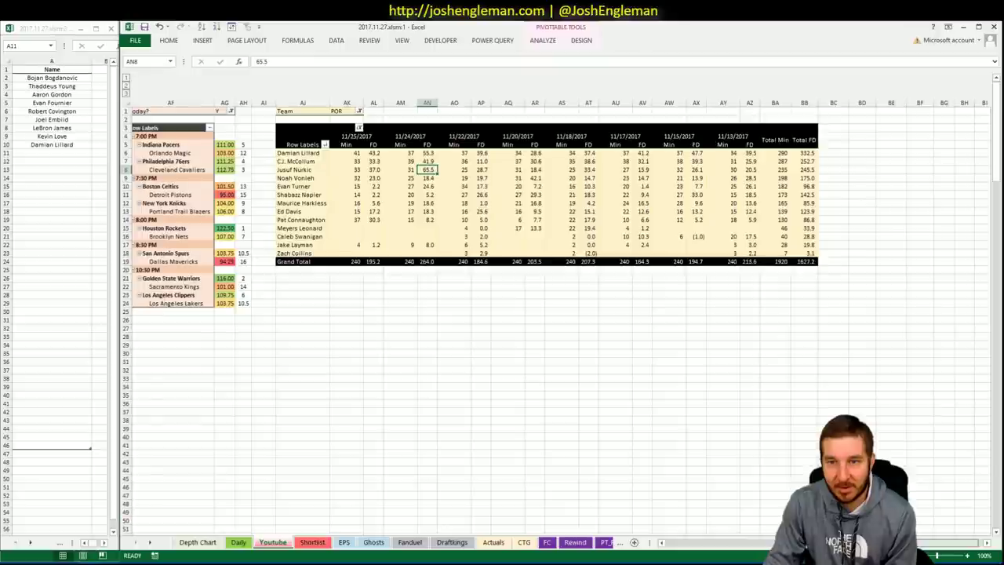
scroll(726, 539, "left", 8)
scroll(726, 539, "right", 8)
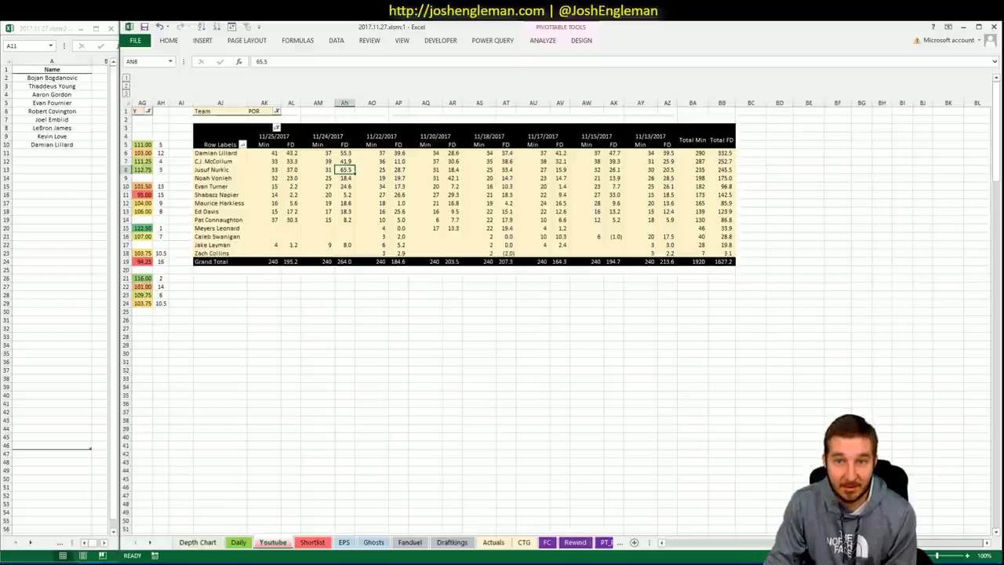
scroll(726, 538, "left", 8)
left_click(422, 370)
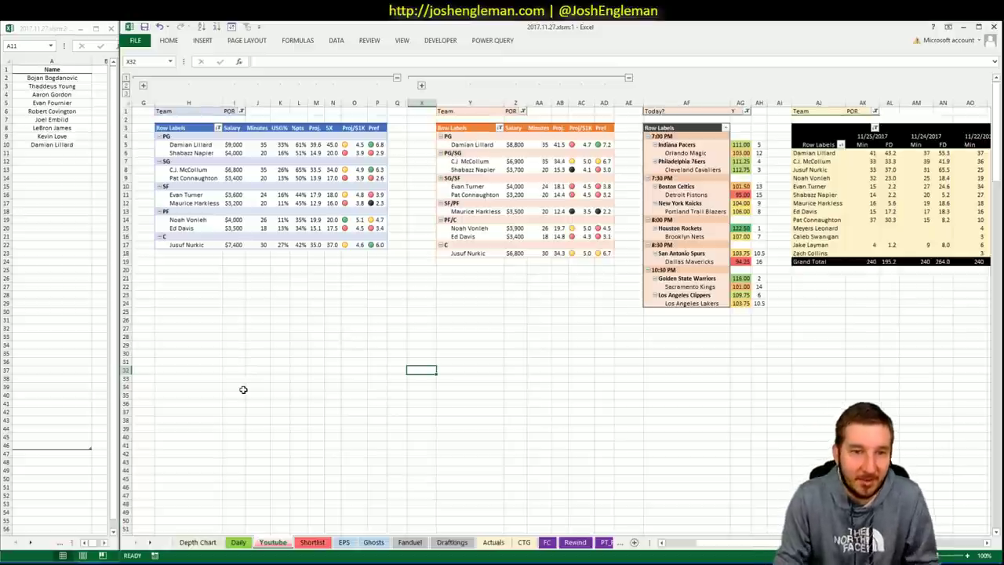
Examine Jusuf Nurkic's shot frequency row in the table on the CTG sheet
left_click(523, 542)
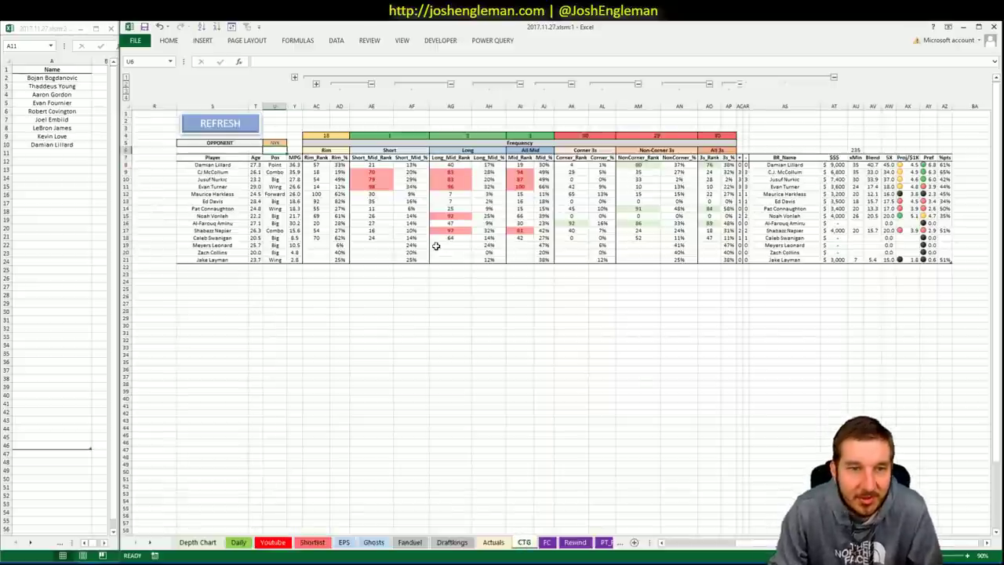
left_click_drag(255, 179, 312, 178)
left_click_drag(611, 179, 724, 179)
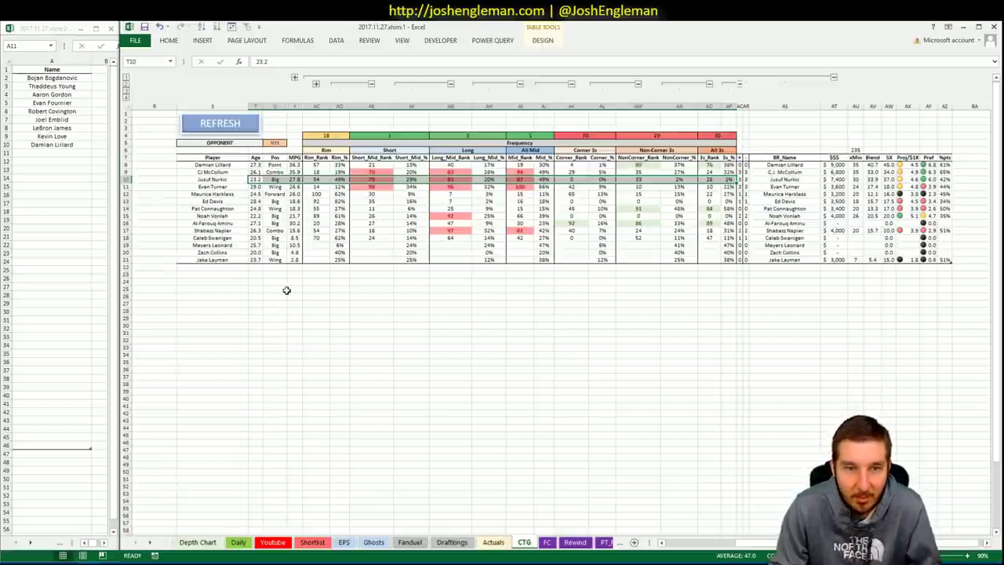
Set the Team filter of the blue projection pivot table on the Youtube sheet to HOU
left_click(279, 543)
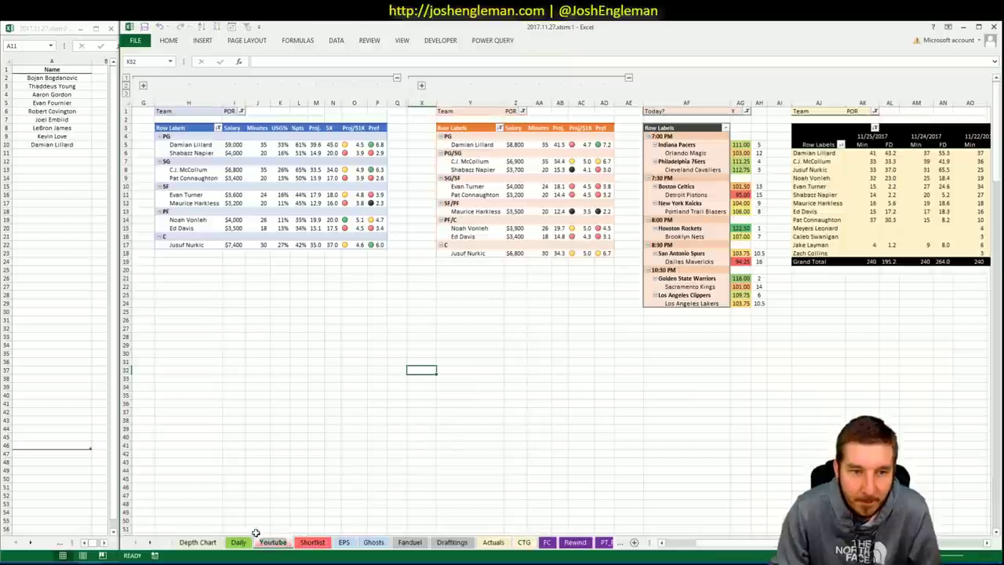
left_click(251, 295)
left_click(230, 111)
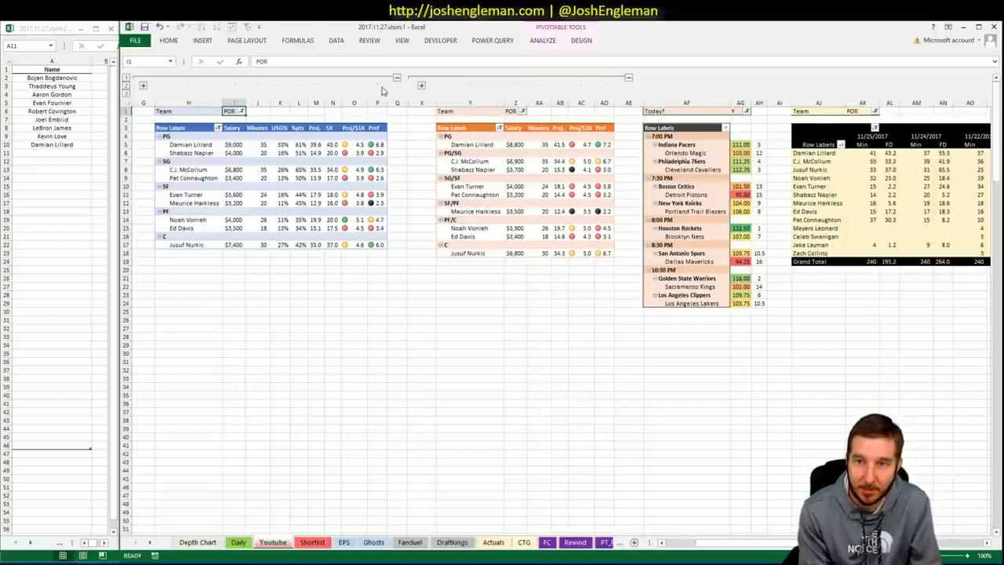
type("HOU")
key("Return")
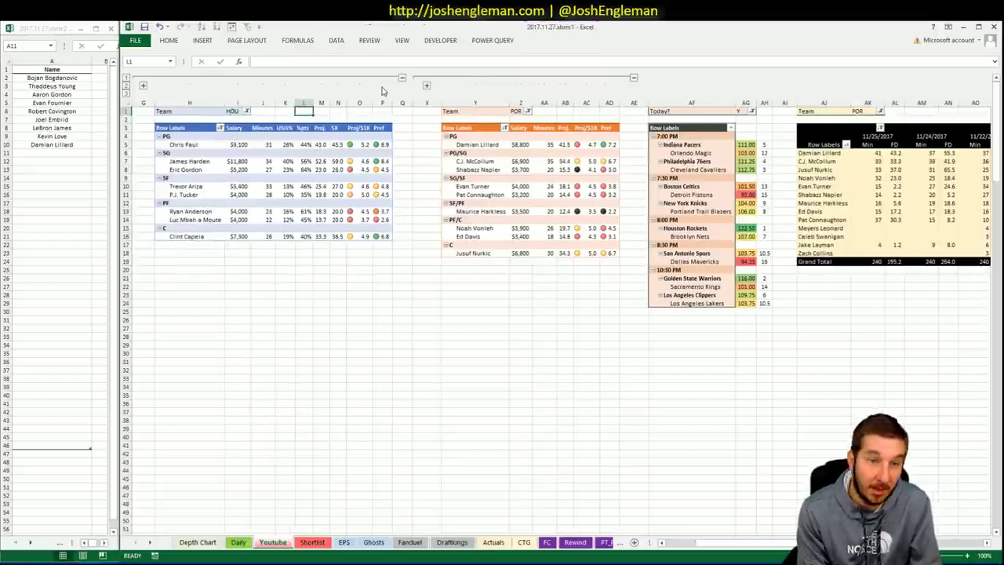
Set the Team filter of the orange projection pivot table to HOU
key("Right")
key("Right")
key("Right")
key("Right")
key("Right")
key("Right")
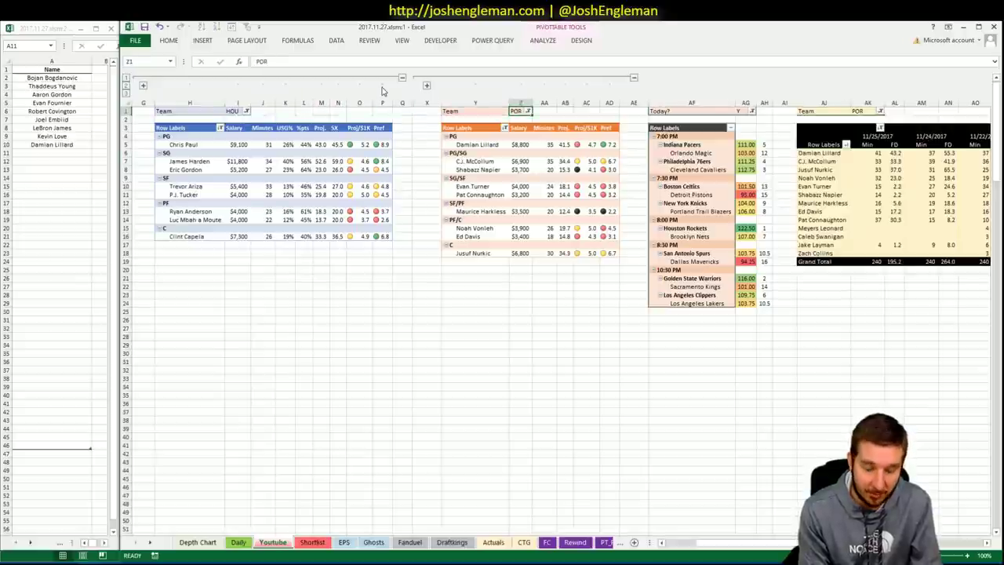
type("HOU")
key("Return")
Set the Team filter of the game log pivot table with minutes and FD points to HOU
key("Right")
key("Right")
key("Right")
key("Right")
key("Right")
key("Right")
key("Right")
key("Right")
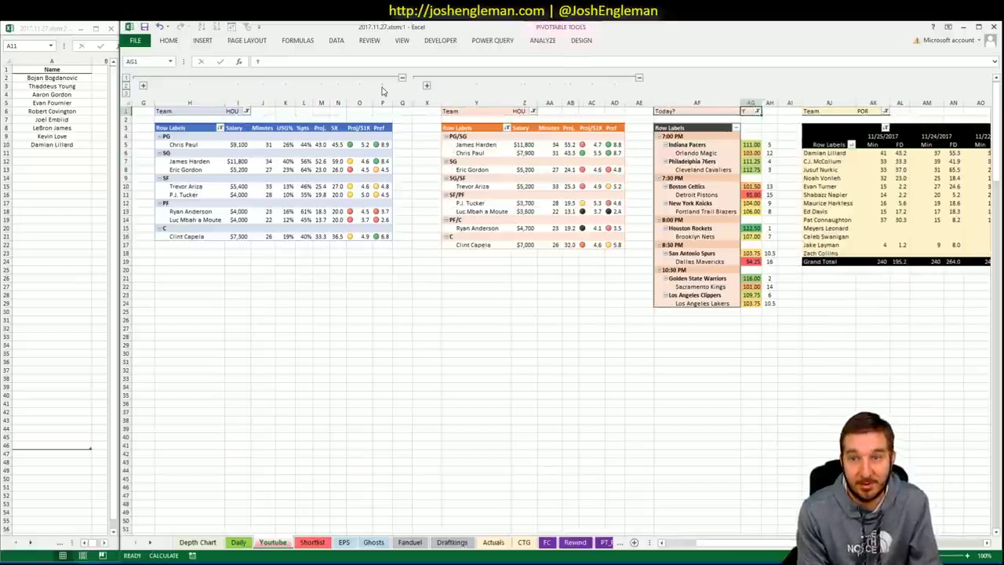
key("Tab")
key("Tab")
type("HOU")
key("Return")
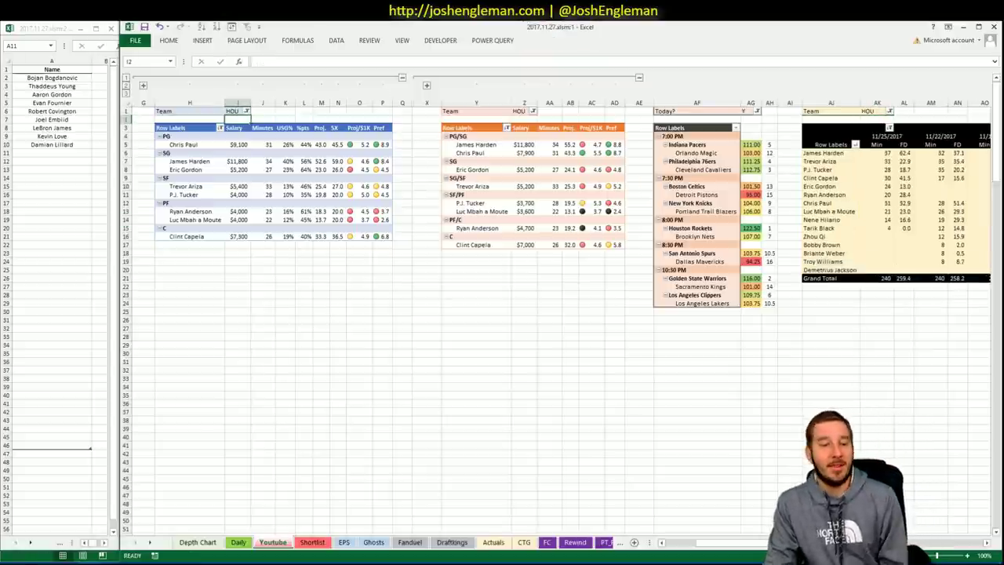
Switch to the browser, check the Brooklyn at Houston odds on the NBA Spreads with Totals page, and return to the workbook
key("alt+Tab")
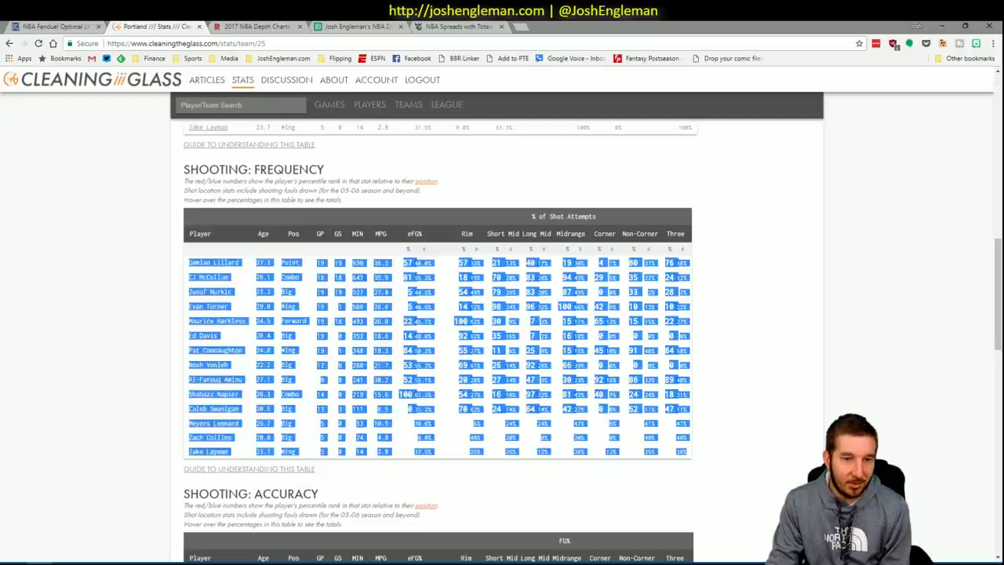
left_click(472, 26)
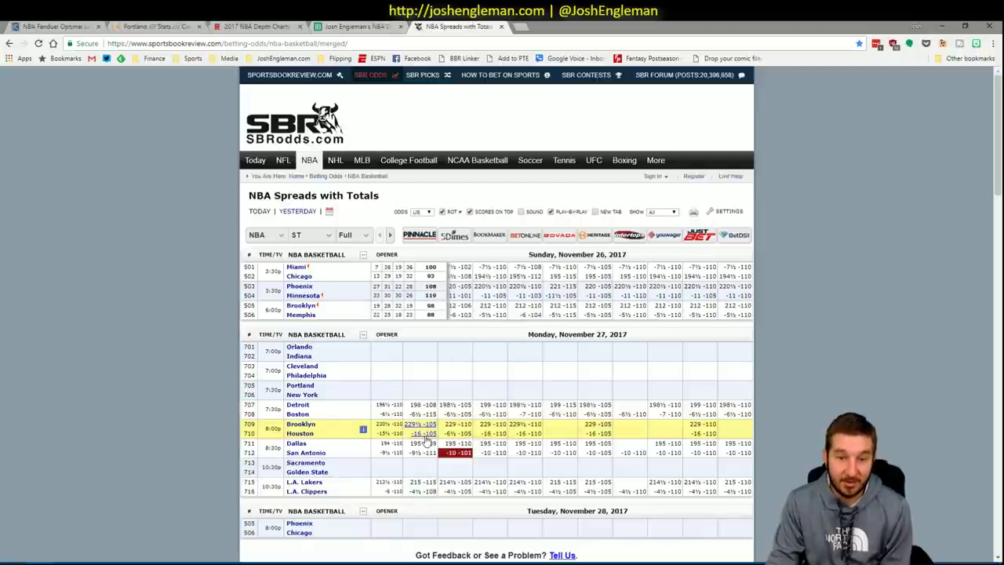
left_click(944, 28)
left_click(235, 361)
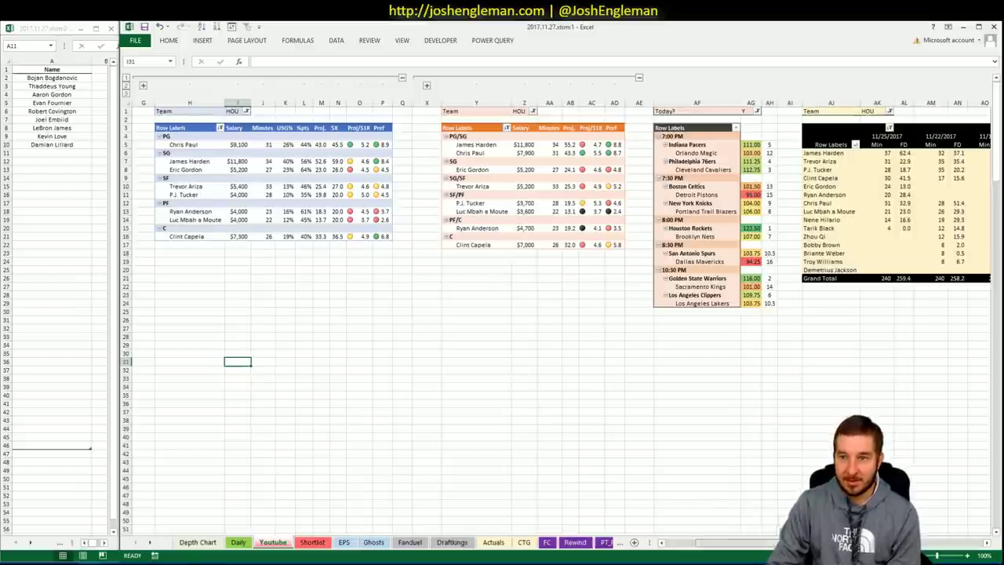
Add James Harden to the Name list, below Damian Lillard
scroll(561, 310, "right", 6)
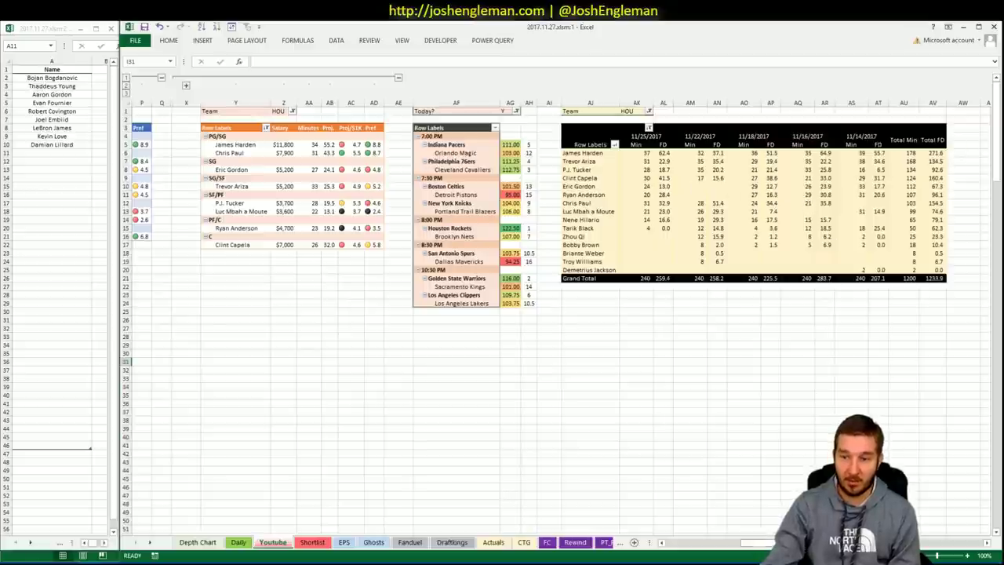
scroll(754, 541, "left", 5)
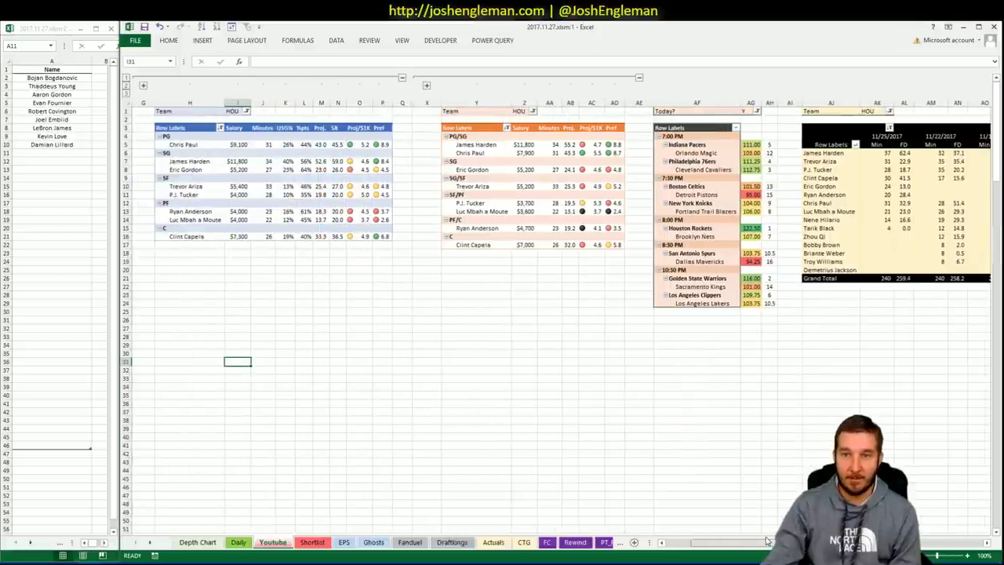
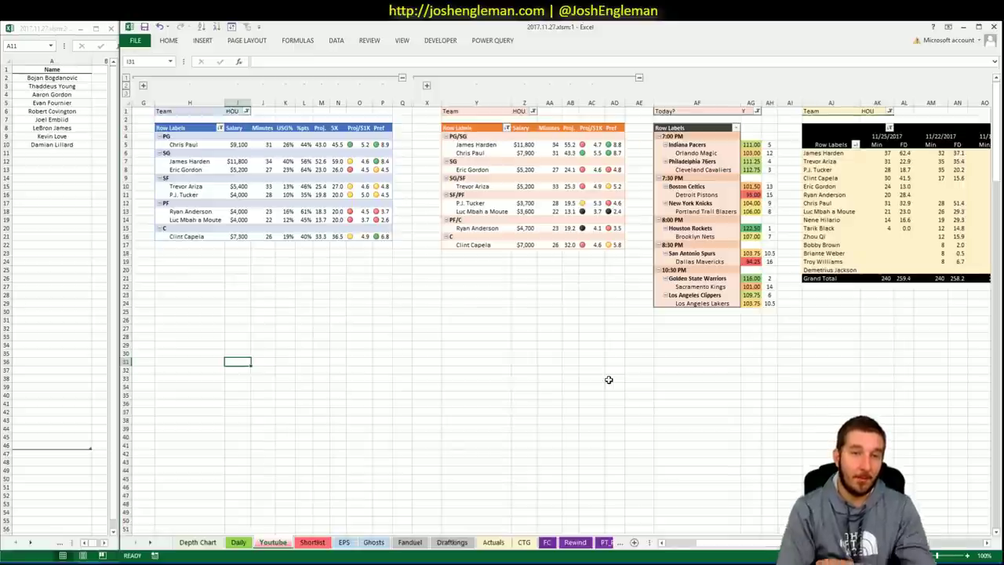
left_click(45, 152)
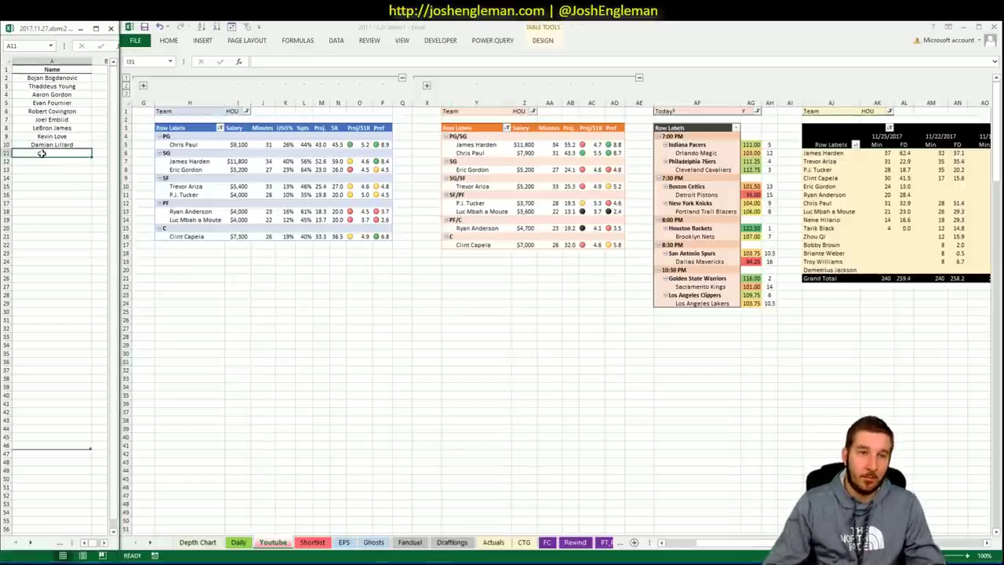
type("James Harden")
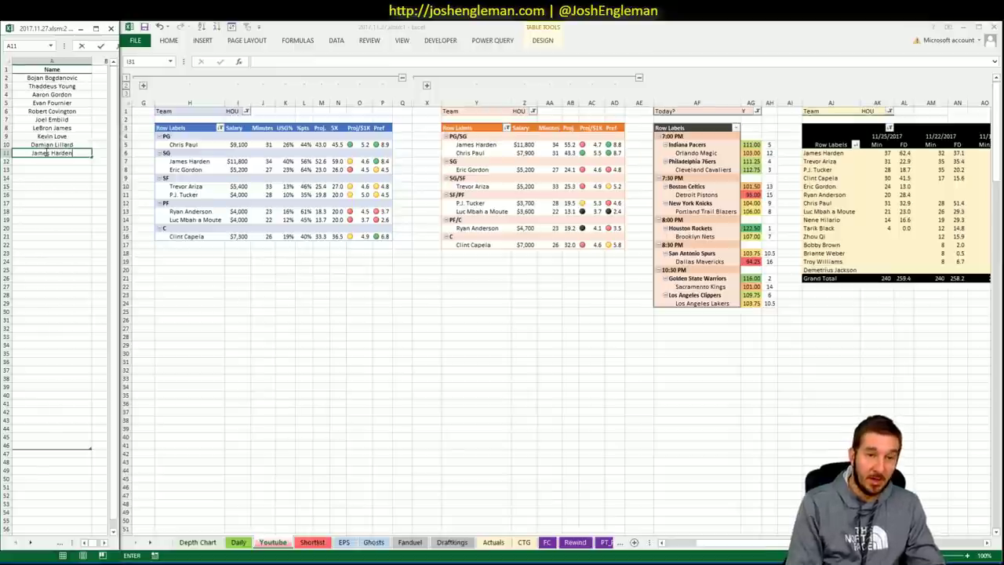
key("Return")
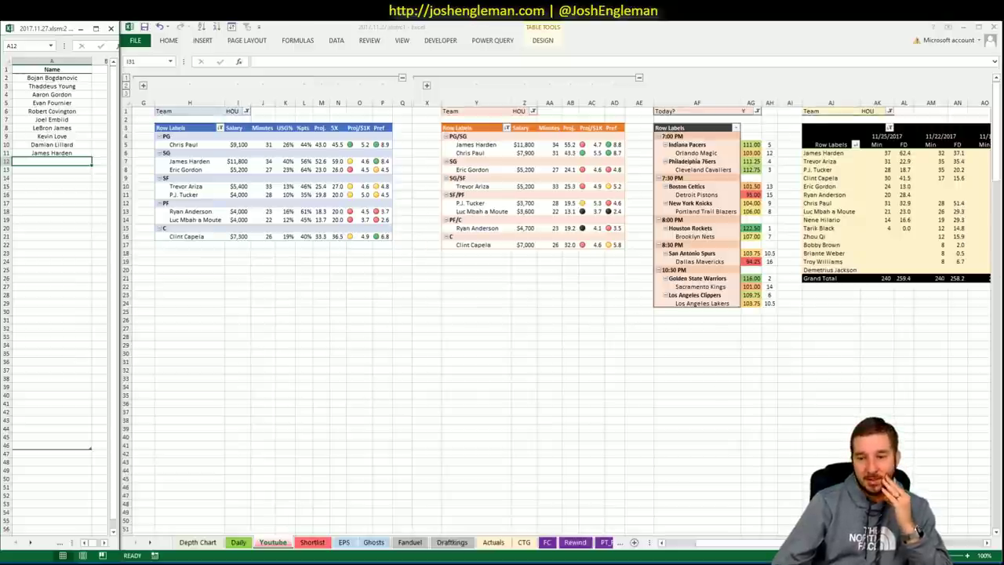
Examine the Houston players' minutes and FanDuel points per game in the game log pivot table
scroll(561, 310, "right", 10)
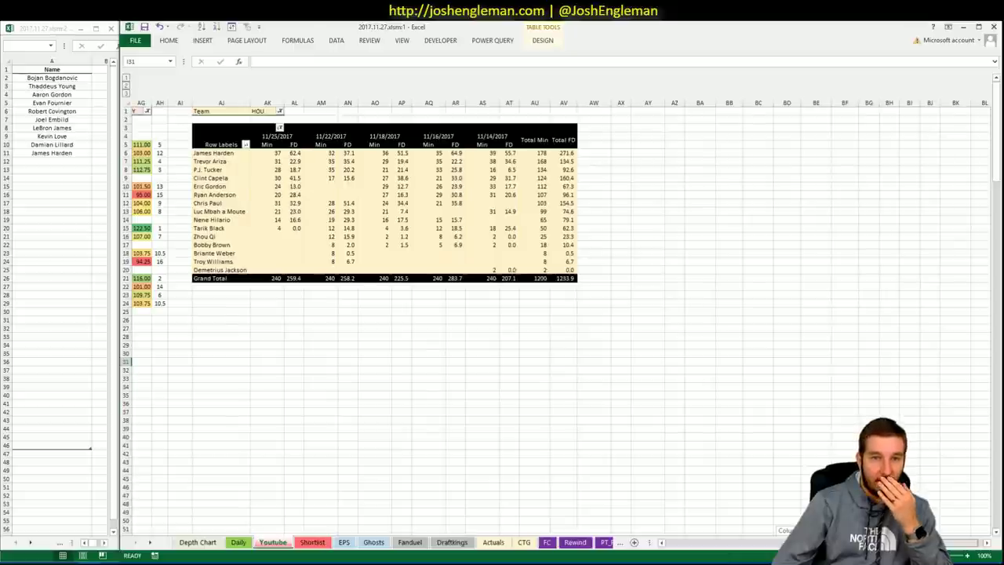
scroll(561, 309, "left", 1)
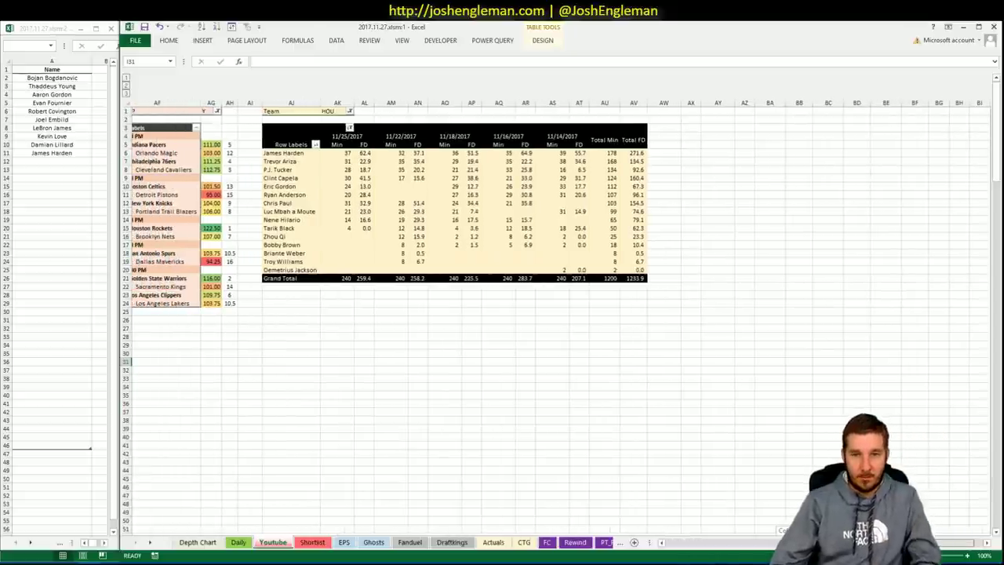
scroll(561, 310, "left", 1)
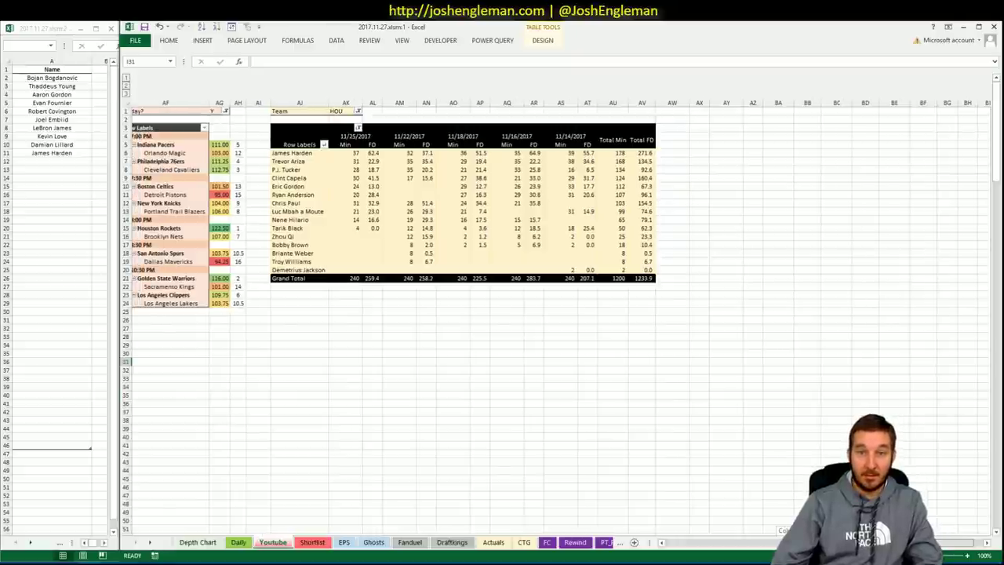
scroll(561, 310, "left", 2)
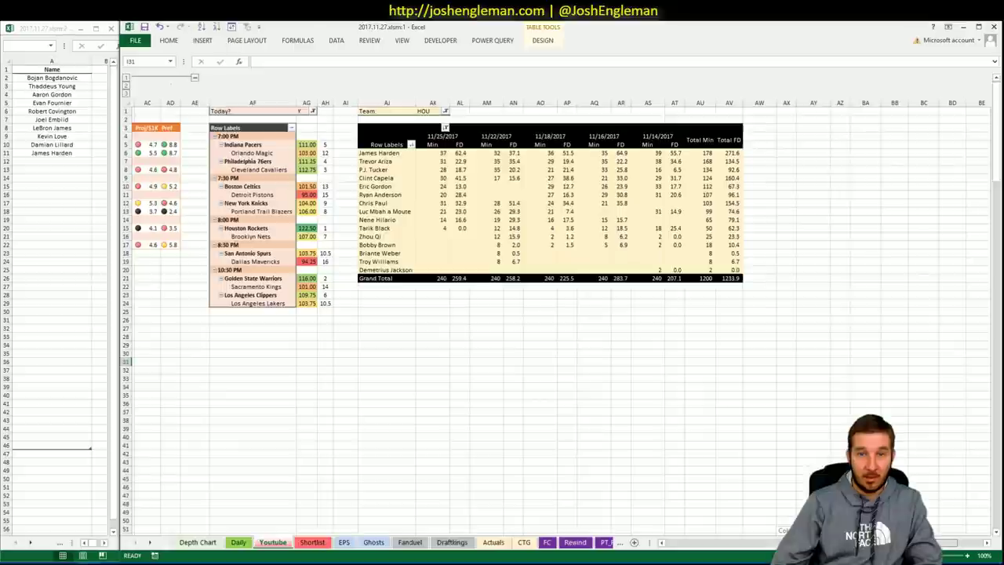
scroll(561, 310, "left", 4)
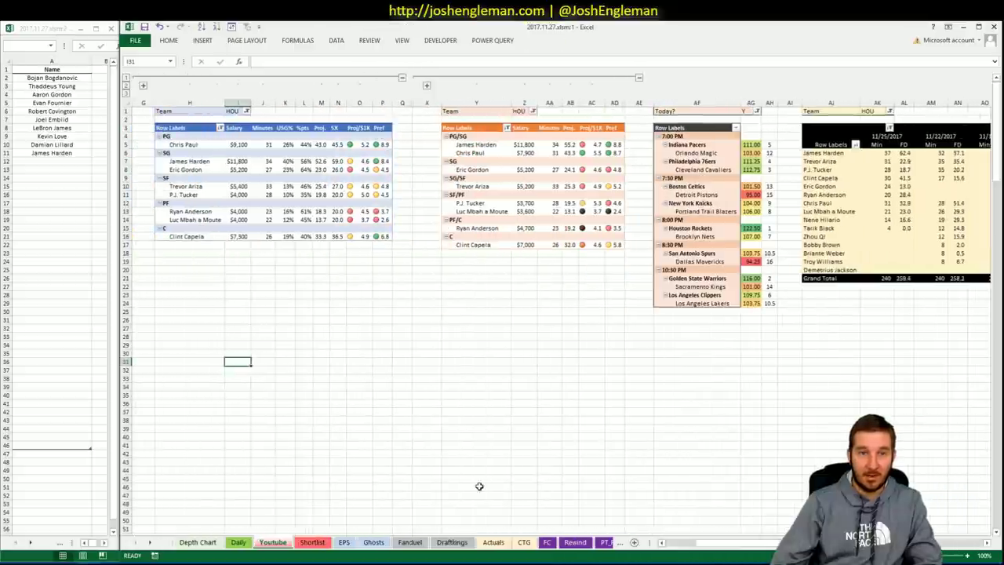
Examine the player game results on the Actuals sheet, including the formulas in the PPM and Decay columns
left_click(506, 542)
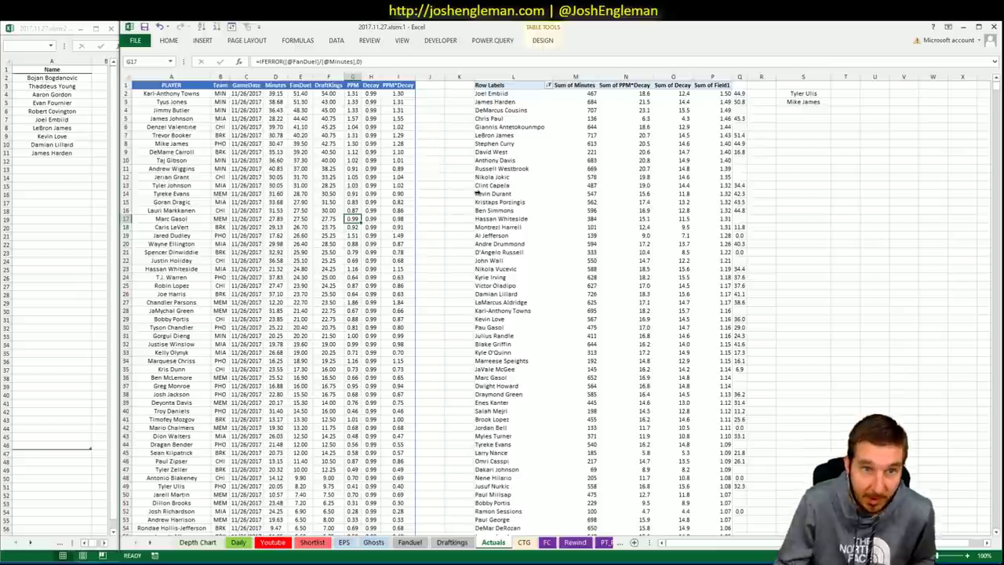
left_click_drag(189, 84, 333, 110)
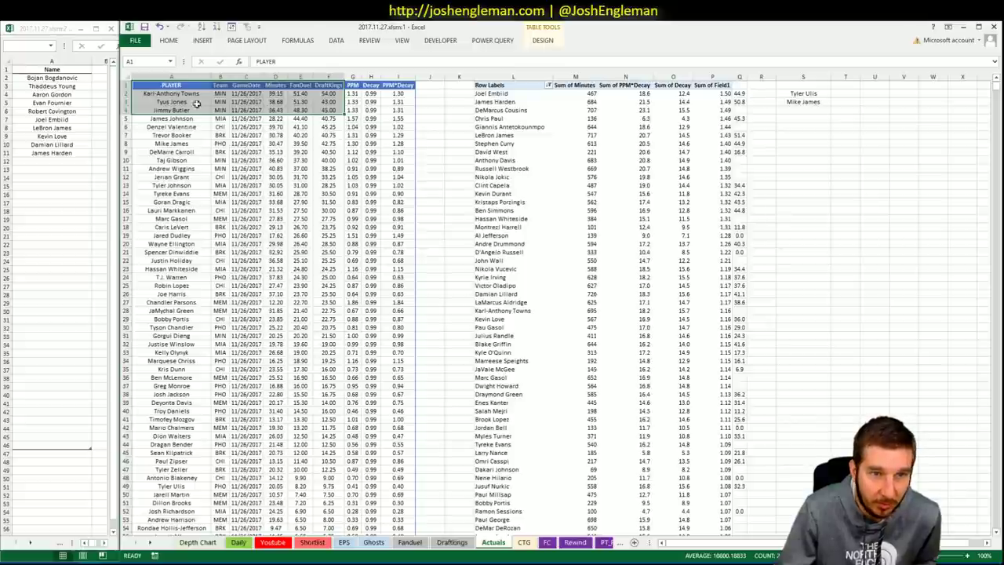
left_click(345, 118)
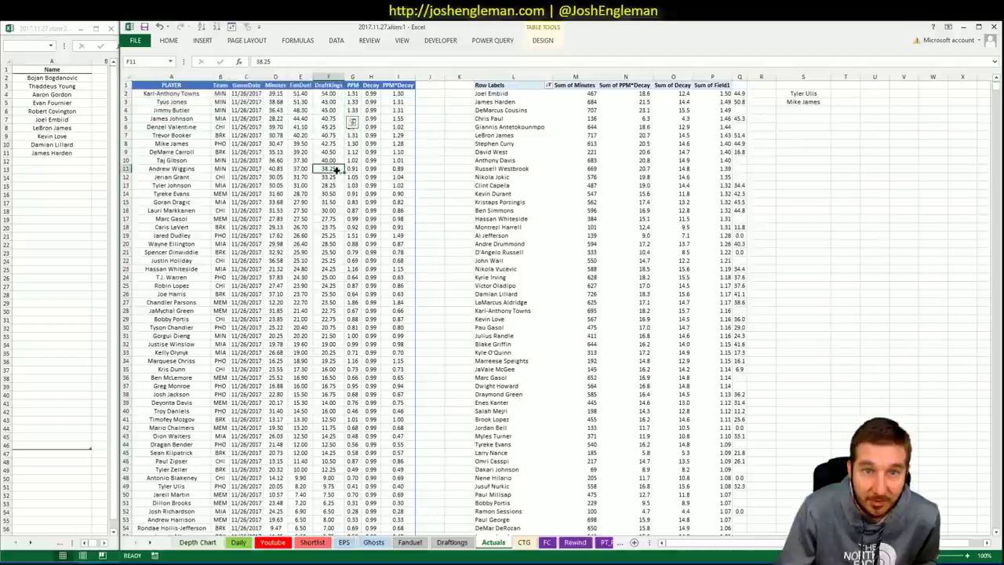
left_click(355, 94)
left_click_drag(355, 94, 355, 127)
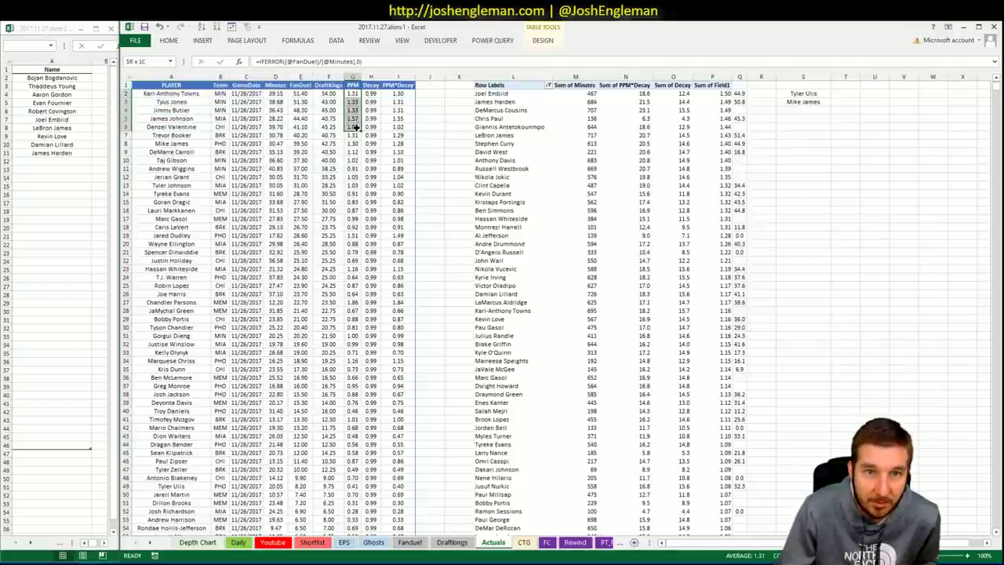
left_click(369, 102)
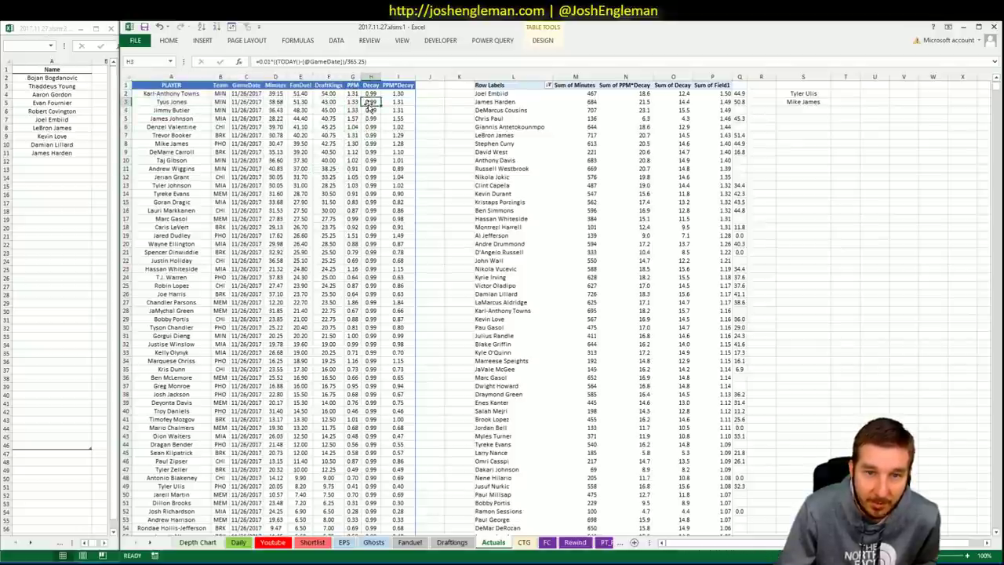
scroll(381, 138, "down", 5)
scroll(384, 142, "up", 5)
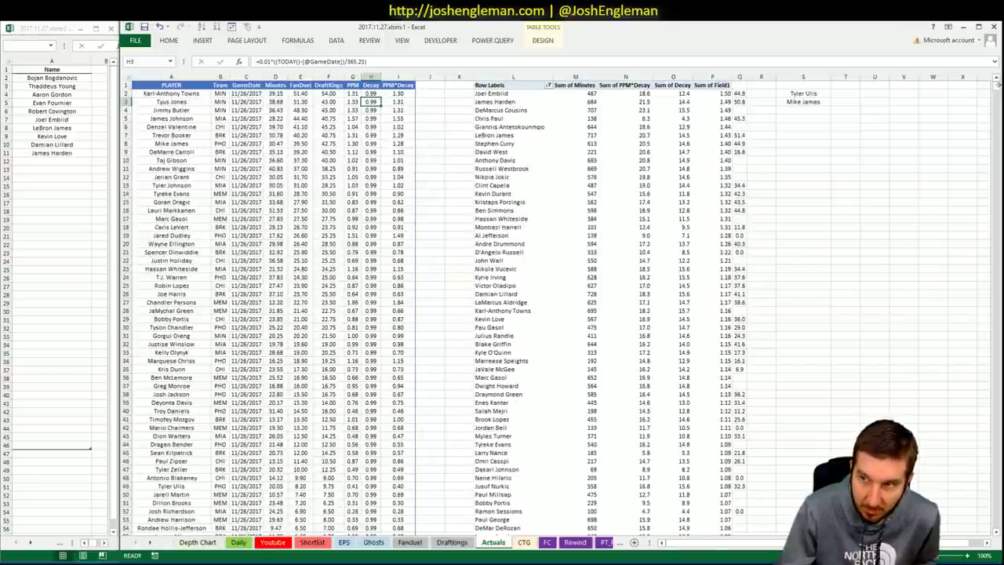
Inspect the PPM*Decay column's formula on the Actuals sheet and look up James Harden in cell S2
mouse_move(999, 88)
left_mouse_down()
mouse_move(987, 420)
mouse_move(995, 88)
left_mouse_up()
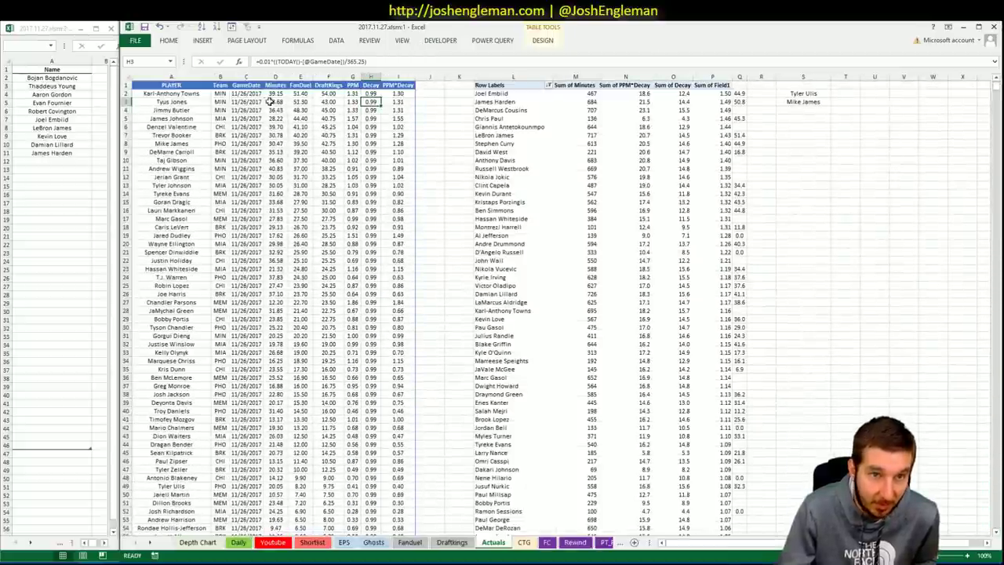
left_click(402, 102)
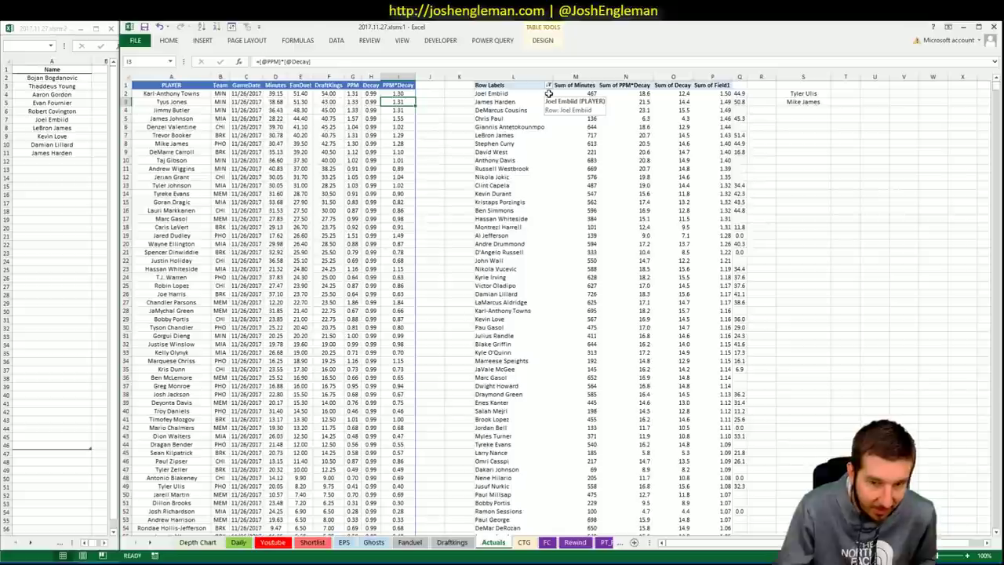
left_click(816, 95)
type("Ja")
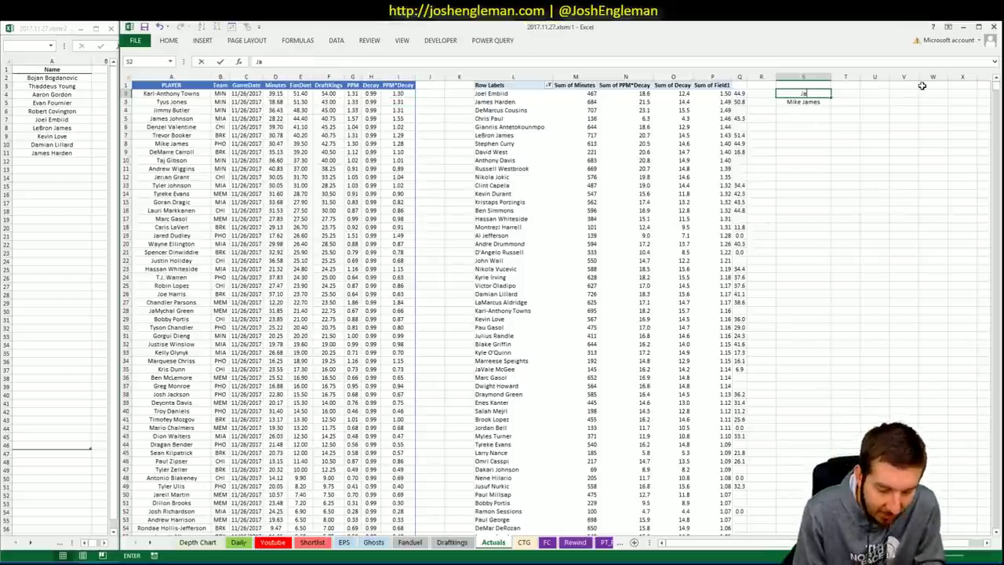
type("mes Harden")
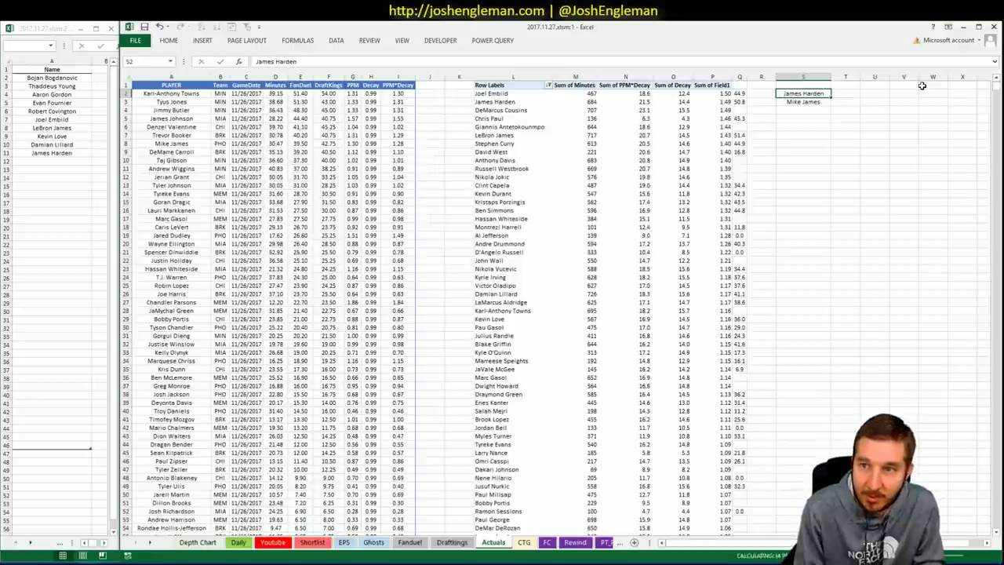
key("Return")
key("Up")
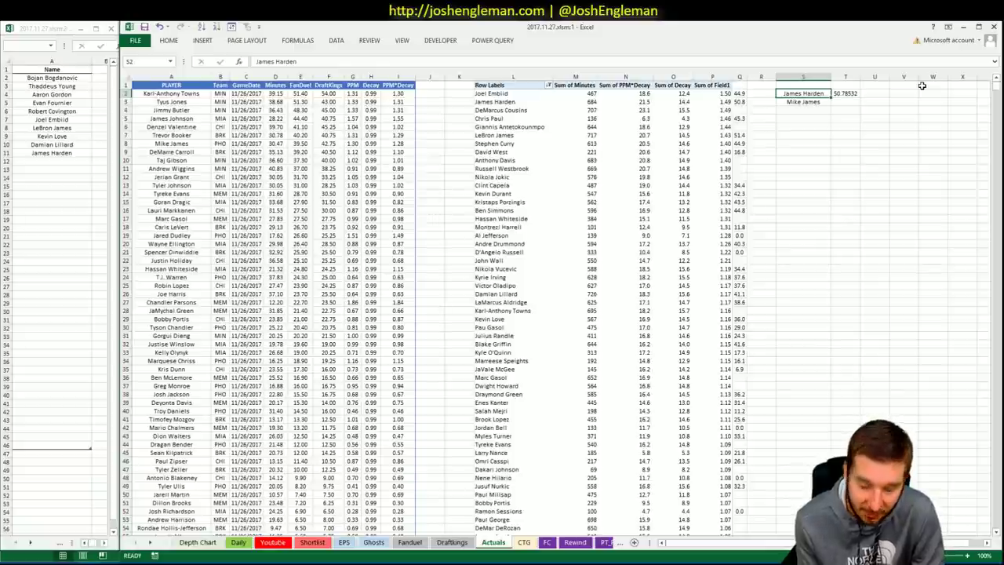
Change the lookup name in cell S2 of Actuals to Clint Capela and compare the result with the Houston projections on the Youtube sheet
type("Clint Capela")
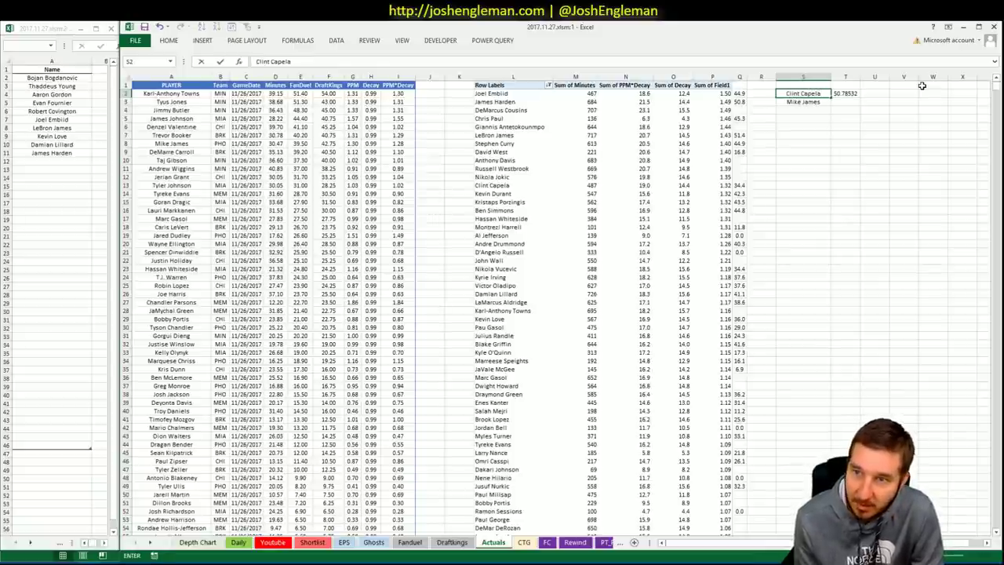
key("Return")
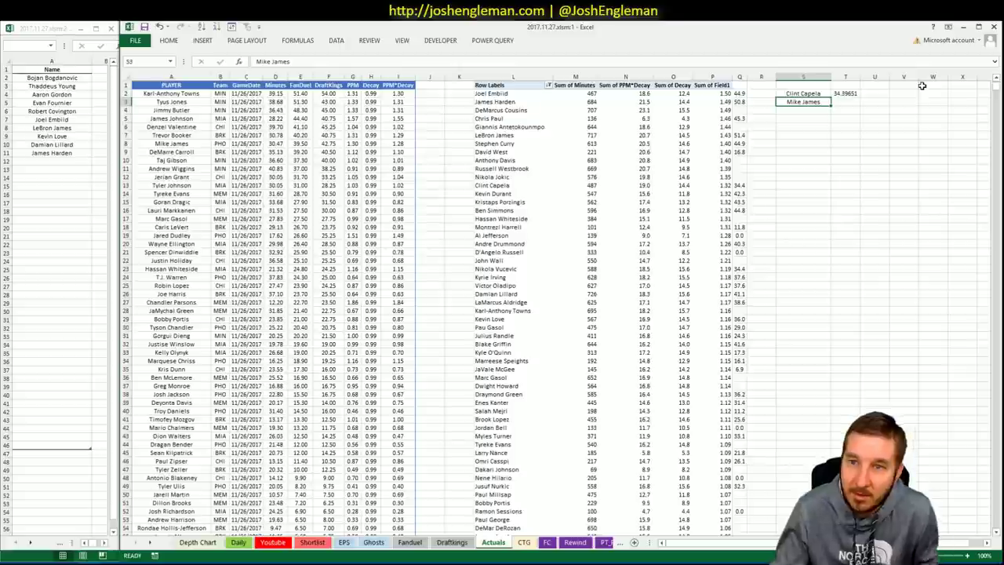
left_click(275, 543)
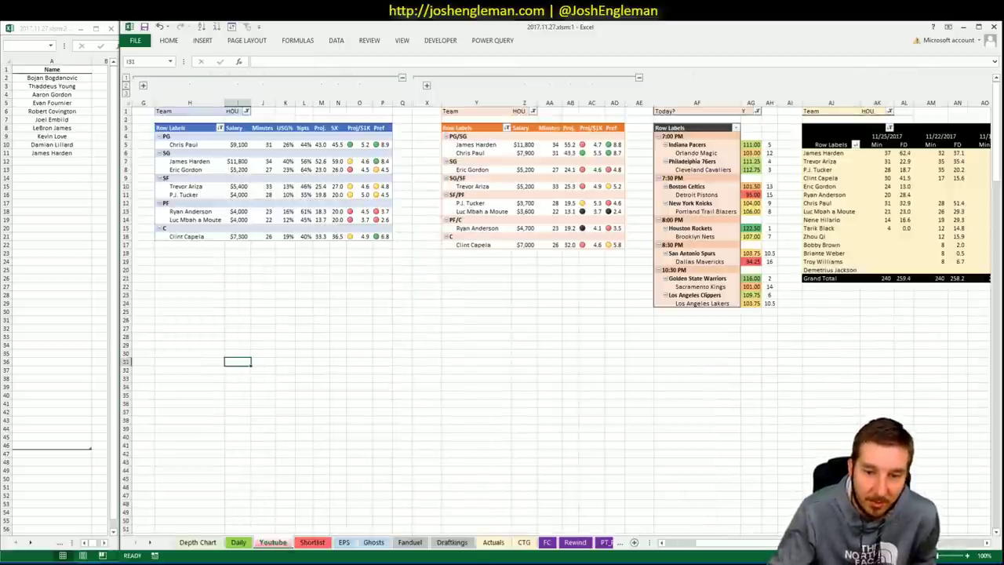
left_click(495, 544)
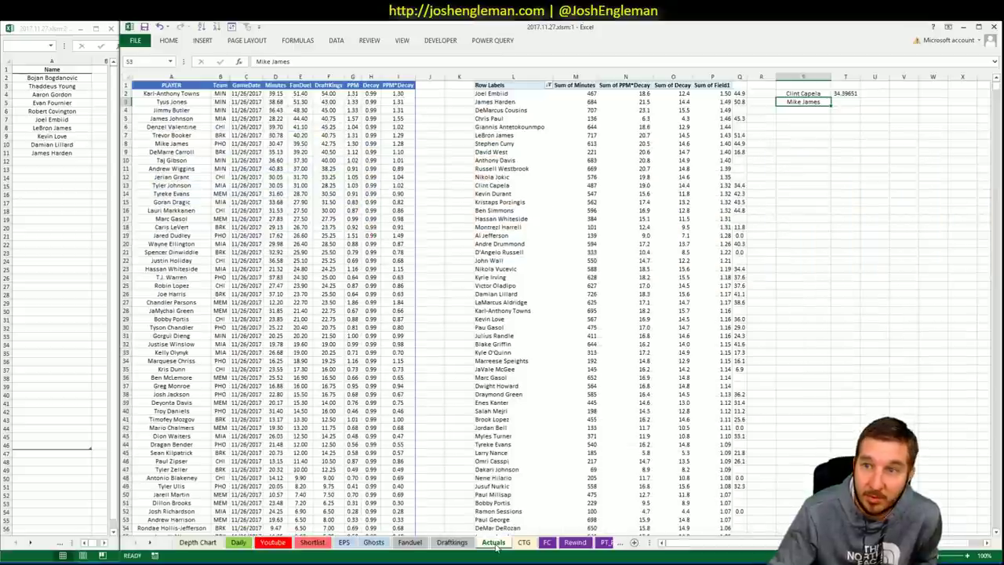
left_click(846, 93)
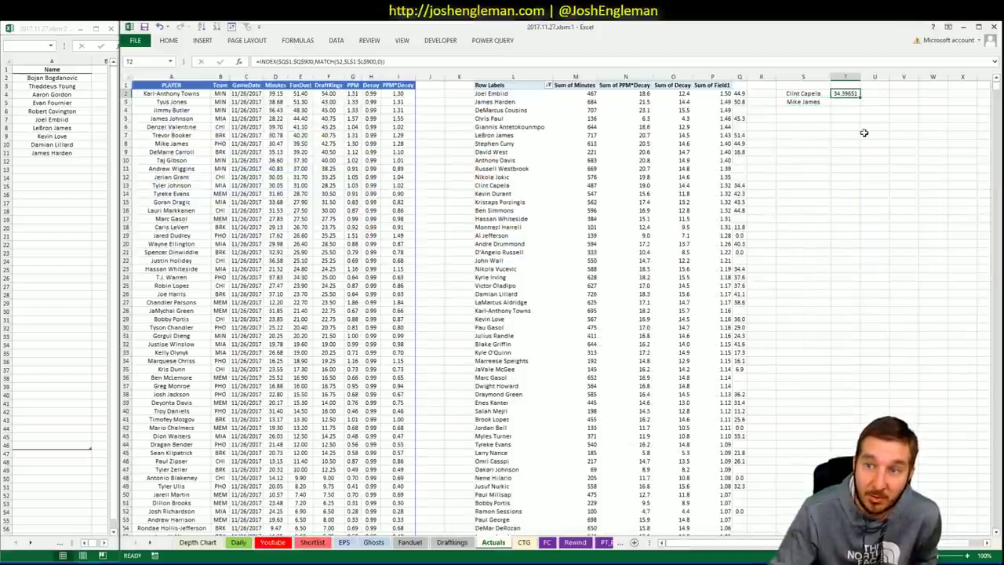
left_click(276, 542)
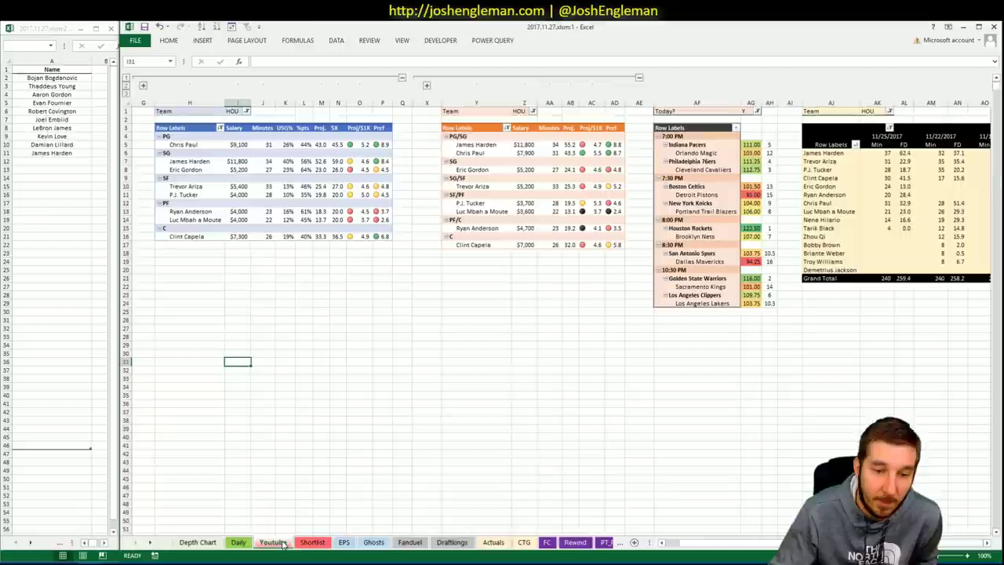
left_click(239, 543)
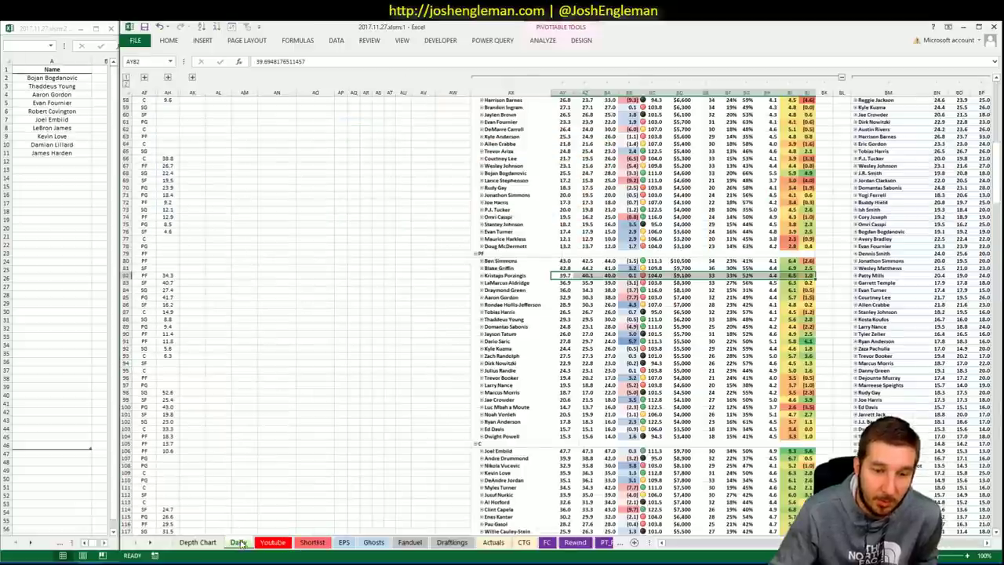
left_click(273, 543)
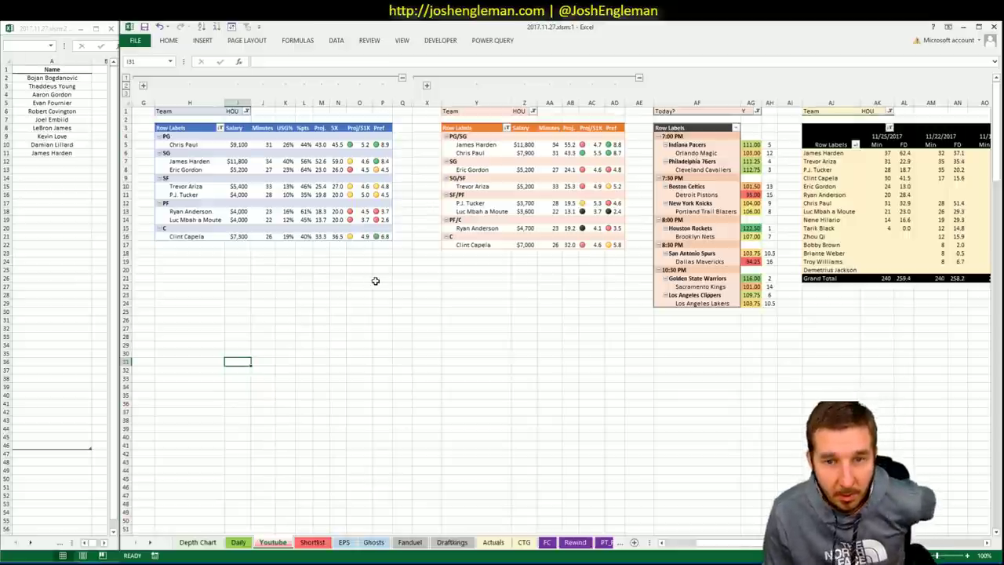
Add Clint Capela to the Name list, below James Harden
left_click(52, 160)
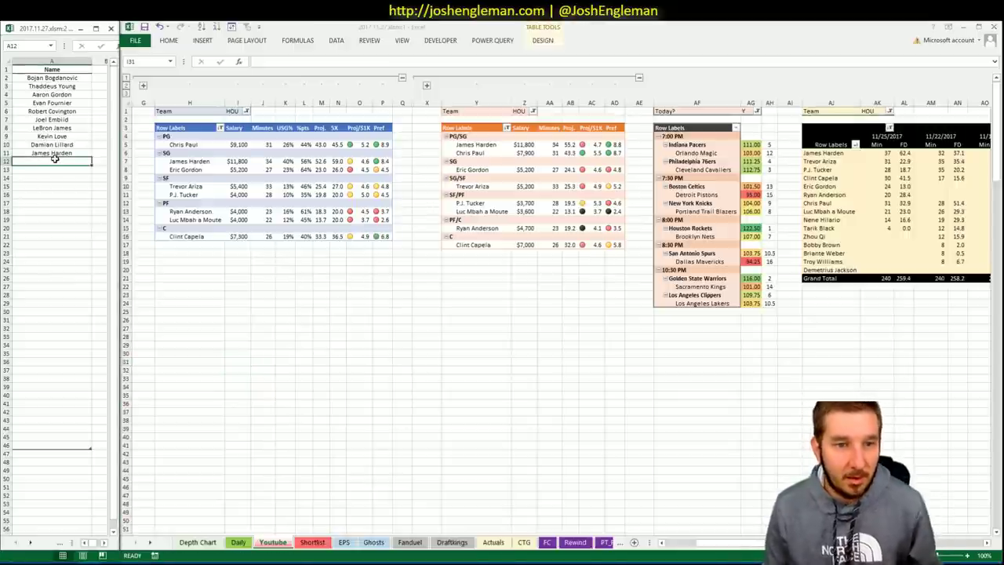
type("dint Capela")
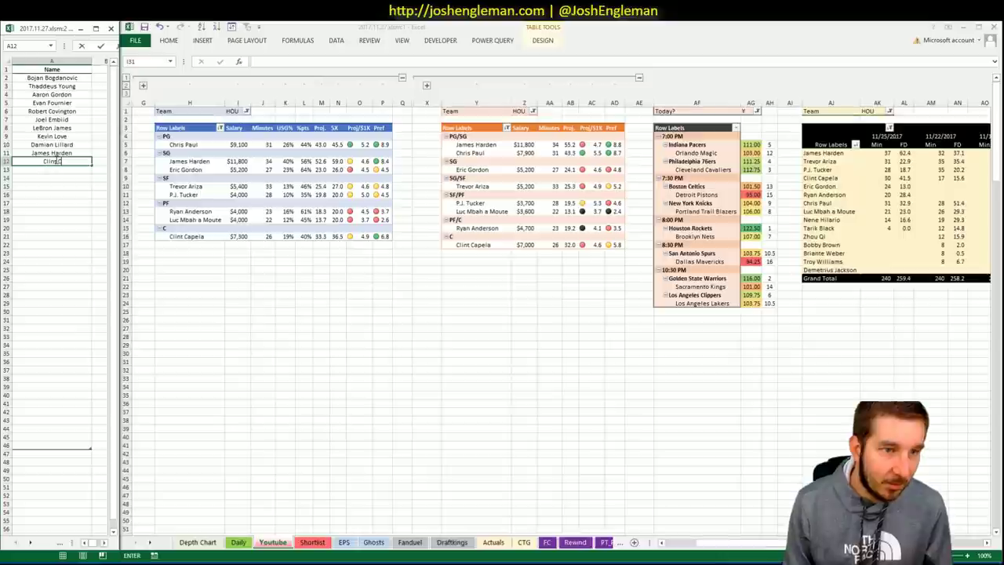
key("Return")
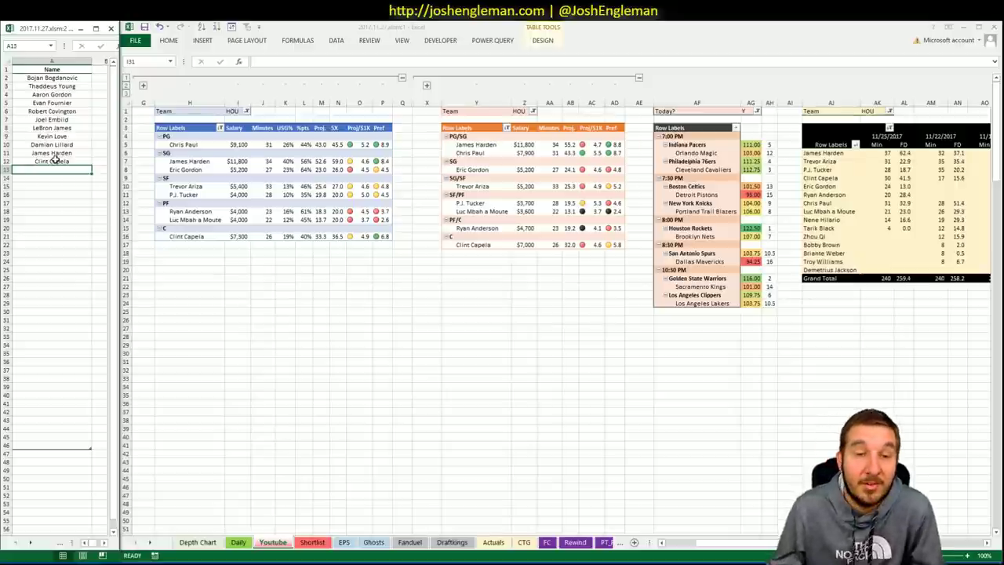
Filter both the blue and the orange projection pivot tables on the Youtube sheet to team BRK
left_click(237, 105)
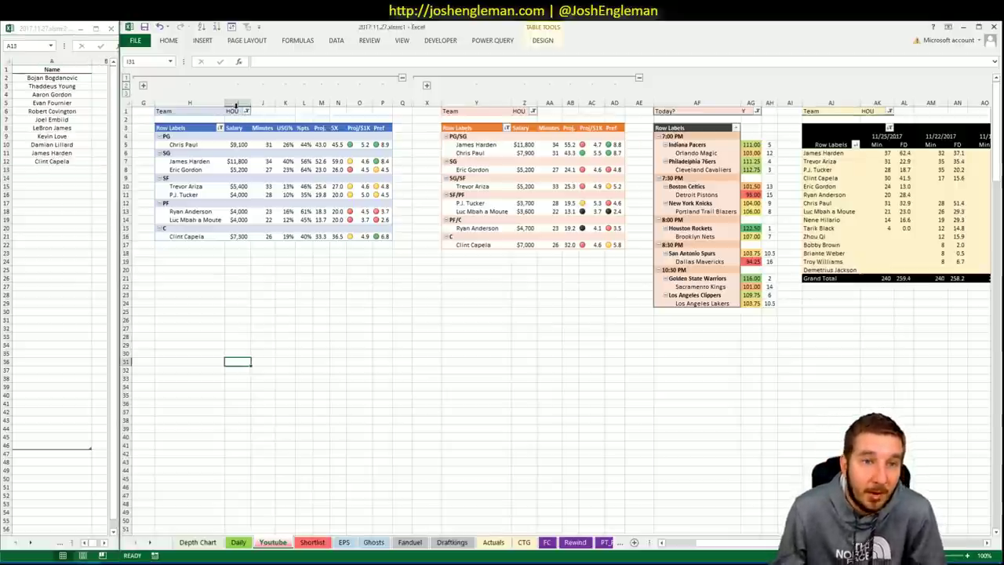
left_click(236, 111)
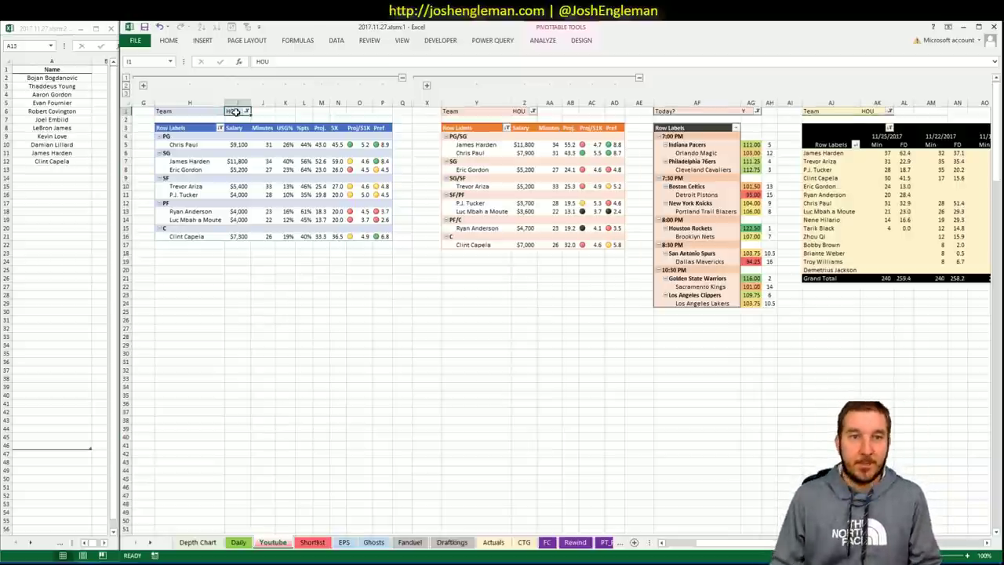
type("B")
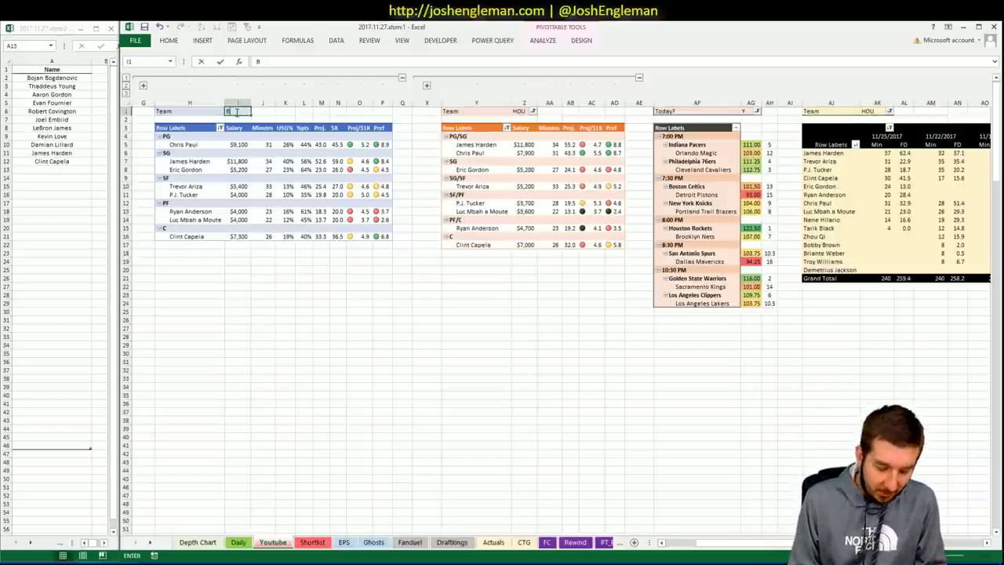
key("Escape")
left_click(247, 111)
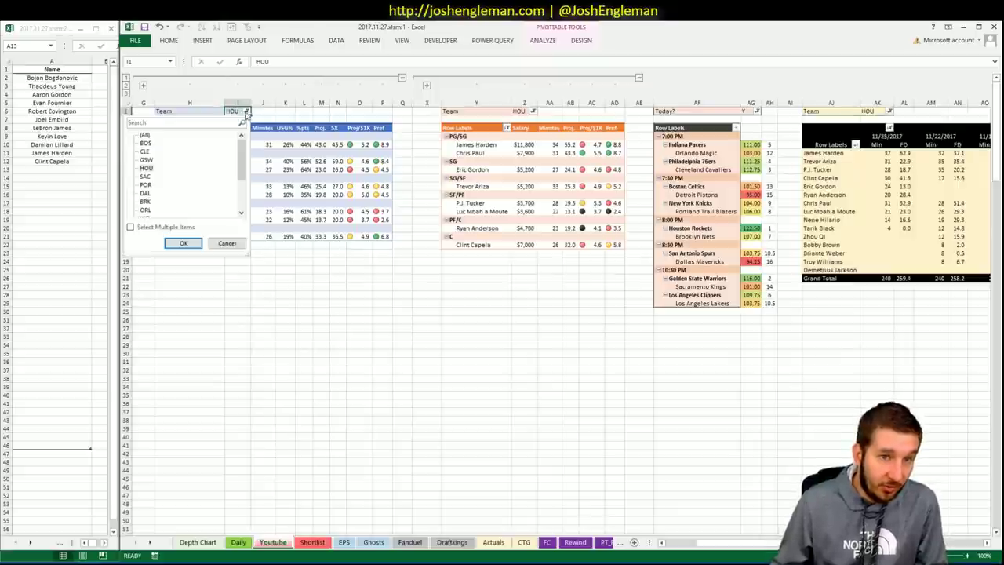
left_click(183, 243)
left_click(547, 111)
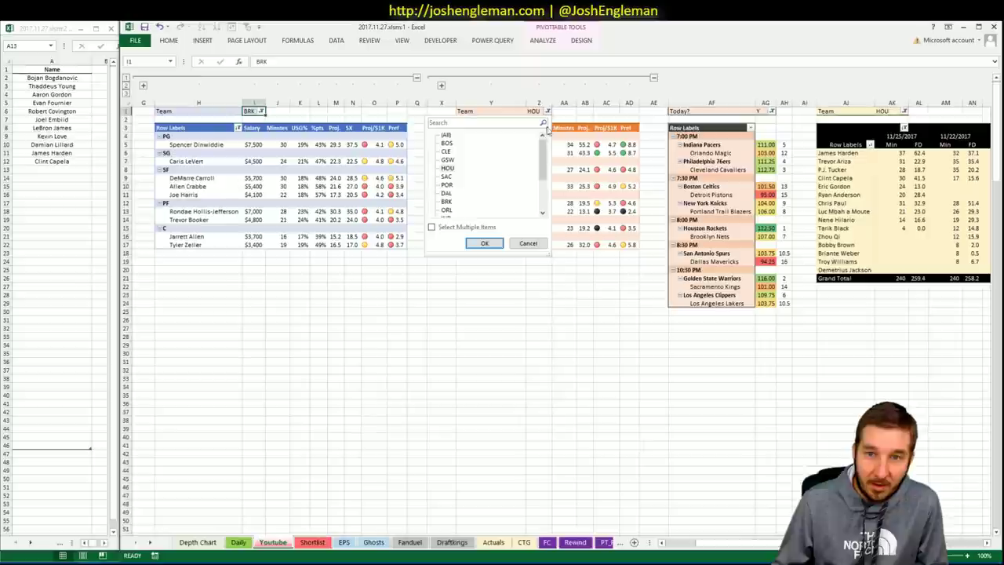
left_click_drag(549, 159, 544, 170)
left_click(447, 185)
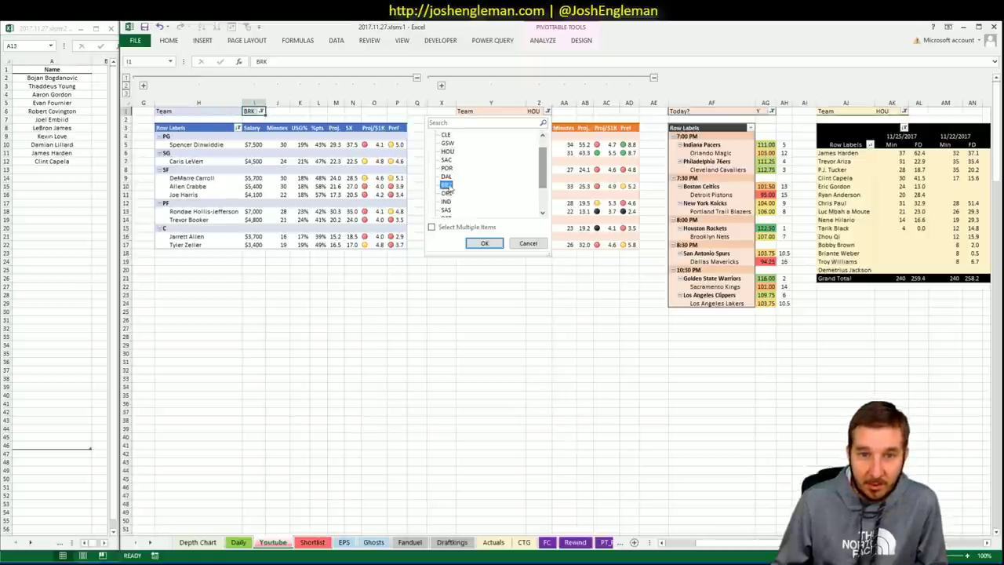
left_click(485, 244)
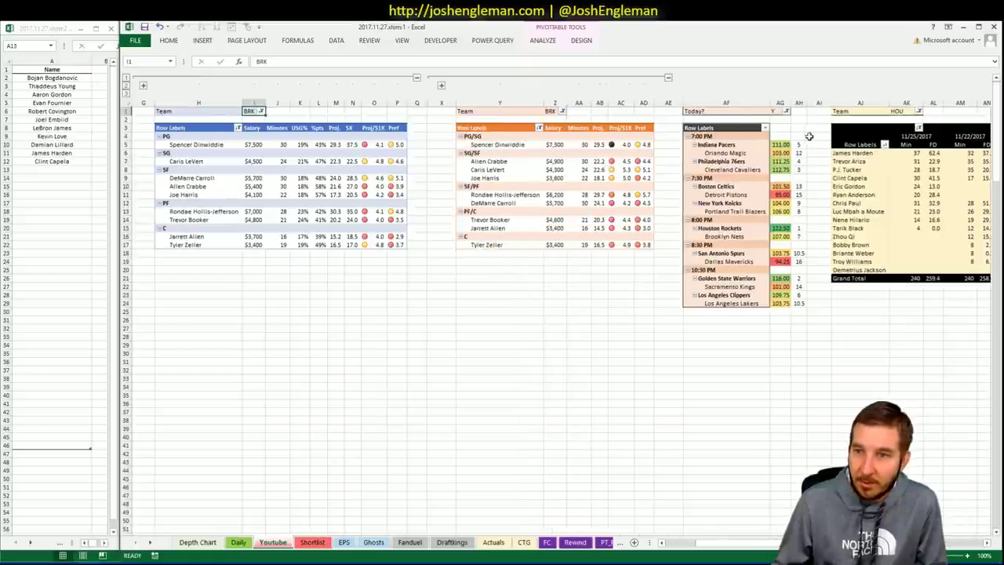
Filter the game log pivot table to team BRK and review the players' minutes and FanDuel points per game
left_click(908, 103)
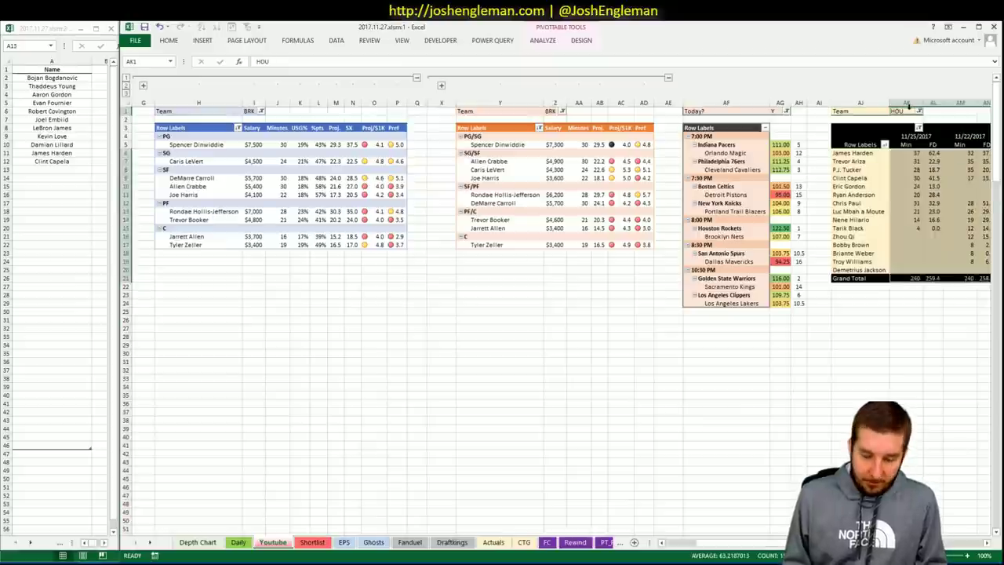
type("BRK")
key("Return")
scroll(907, 105, "right", 3)
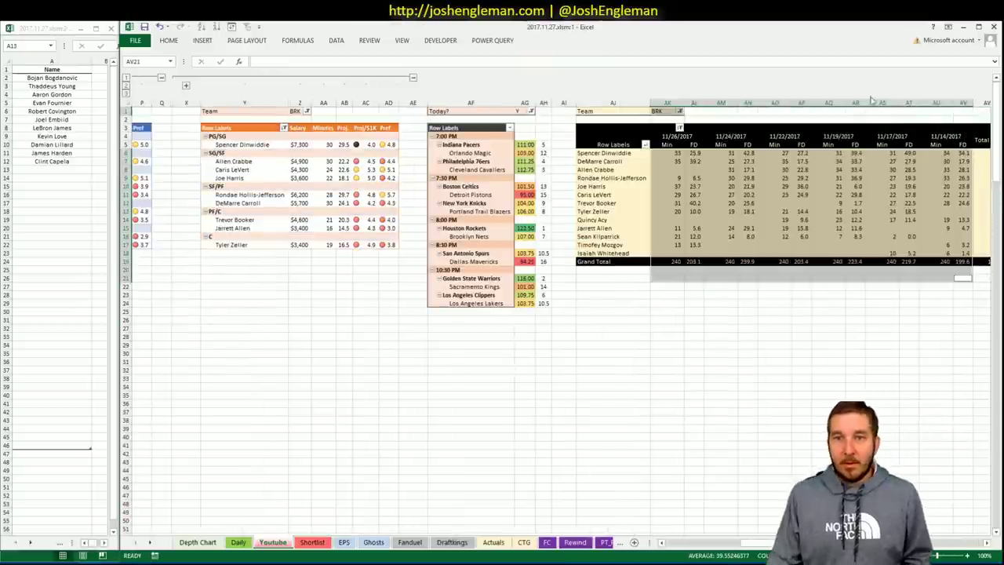
left_click(621, 495)
Filter the blue and orange projection pivot tables to team SAS
key("ctrl+Home")
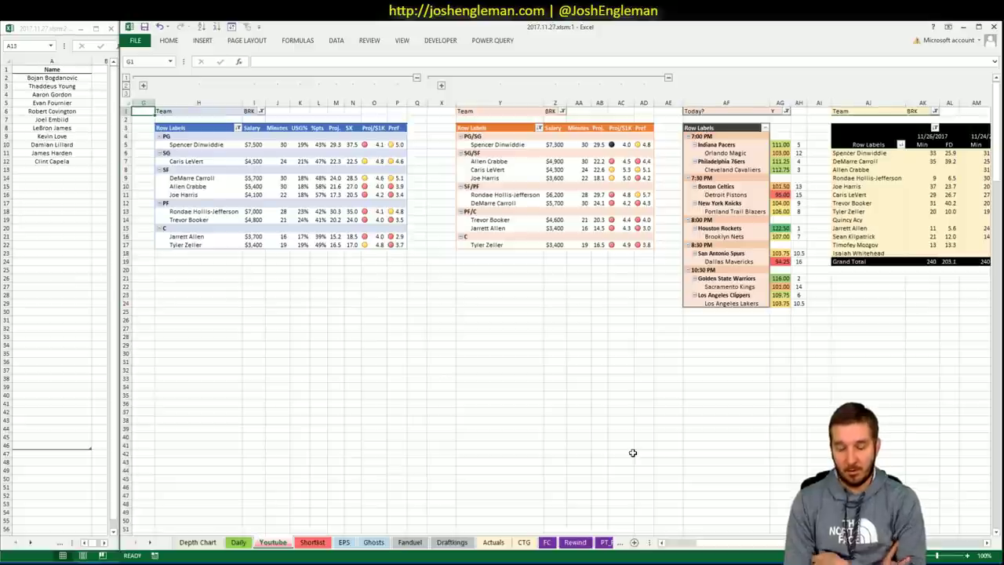
key("Right")
key("Right")
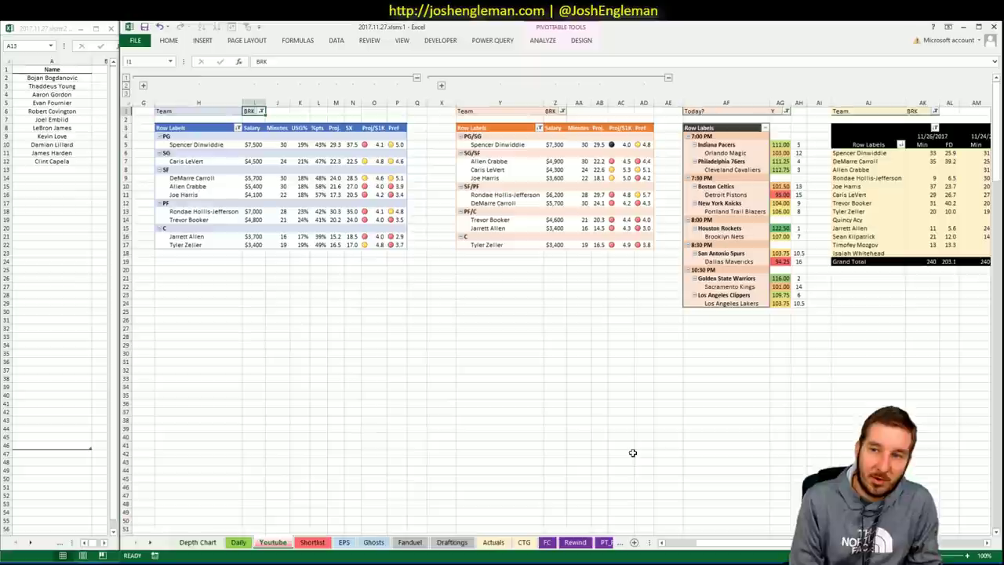
type("SAS")
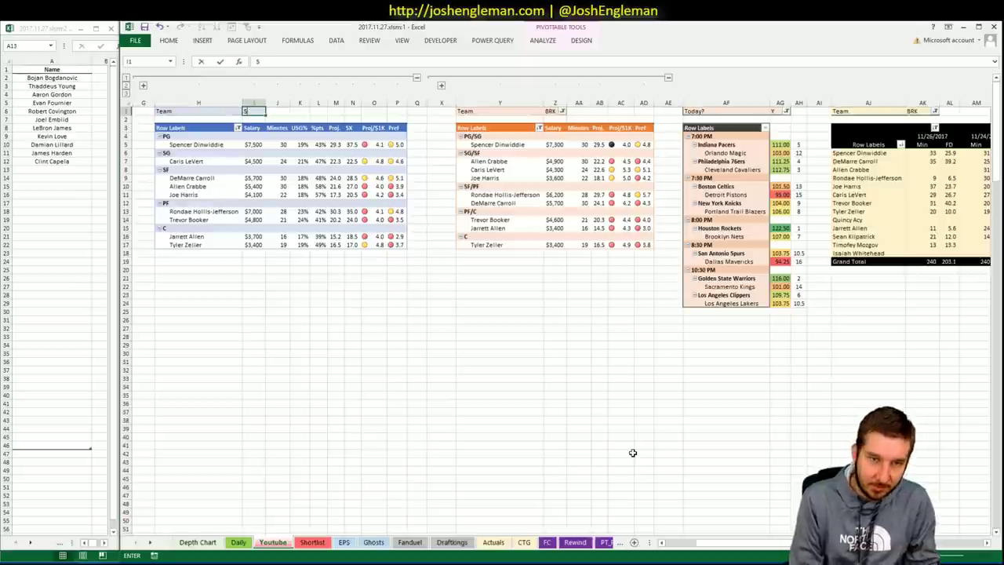
key("Return")
key("Left")
key("Left")
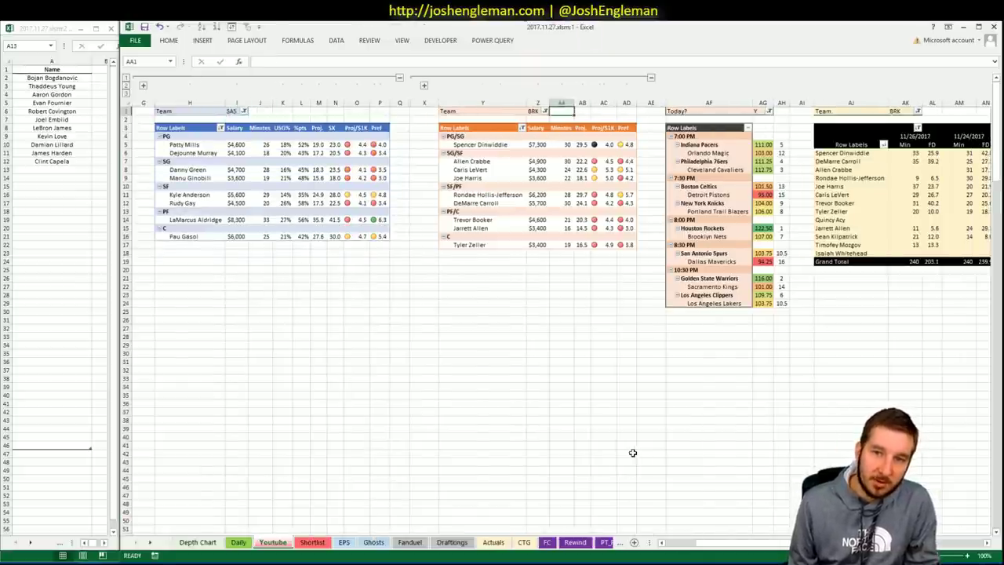
type("SAS")
key("Return")
Filter the game log pivot table to team SAS
key("Right")
key("Right")
key("Right")
key("Right")
key("Right")
key("Right")
key("Right")
key("Right")
key("Right")
key("Right")
key("Right")
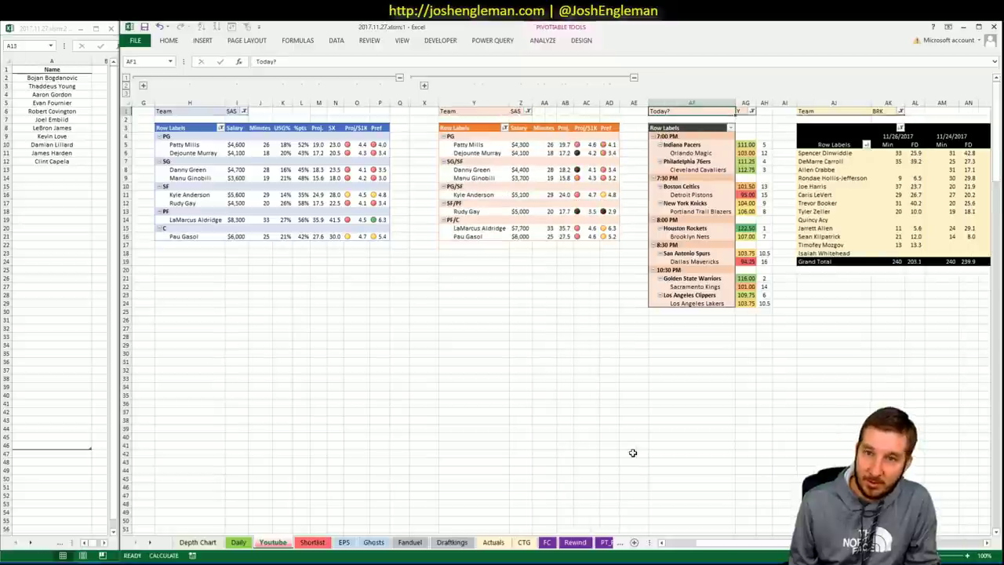
type("SAS")
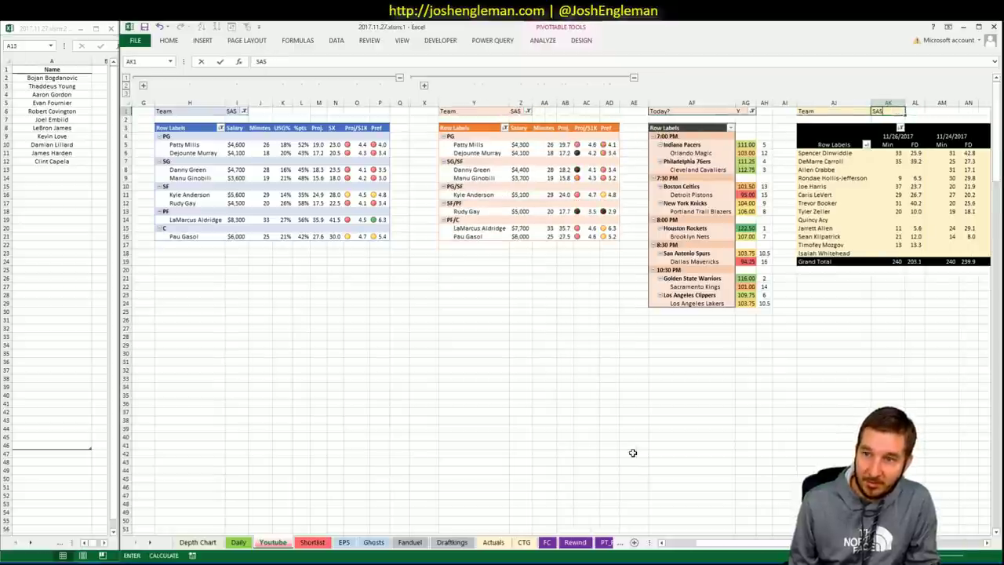
key("Return")
key("Left")
key("Left")
key("Left")
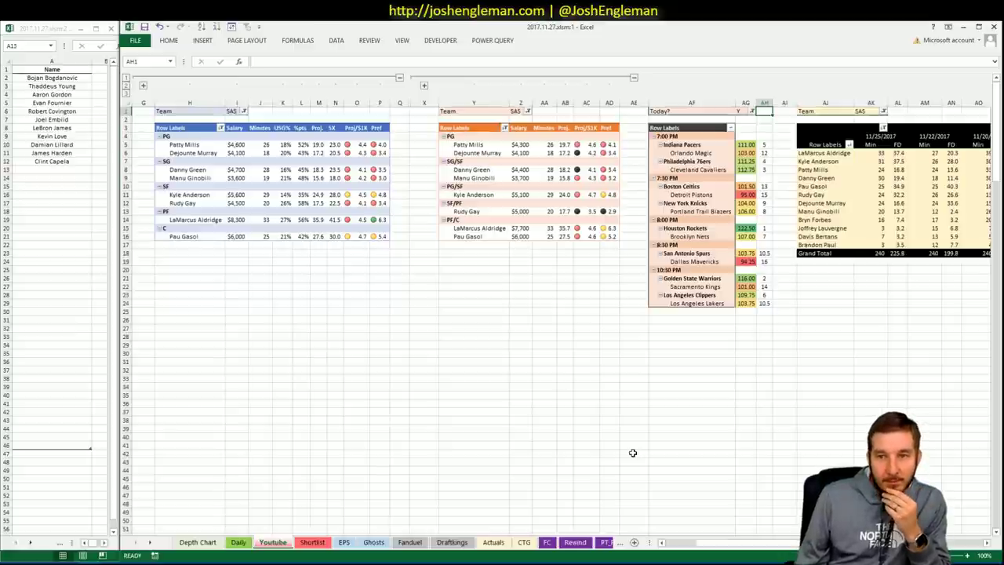
Switch to the browser, check the Dallas at San Antonio odds on the NBA Spreads with Totals page, and return to the workbook
left_click(39, 563)
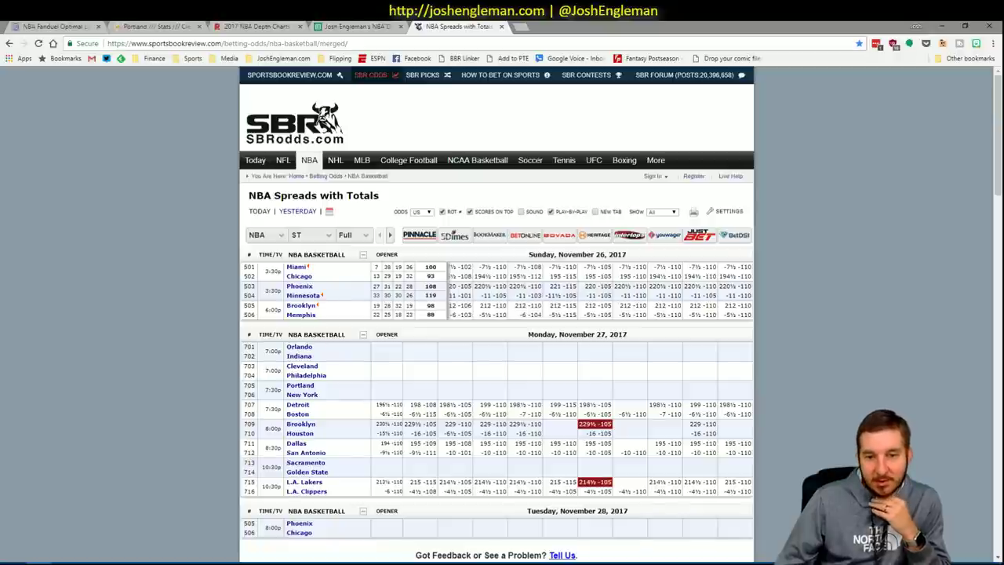
key("alt+Tab")
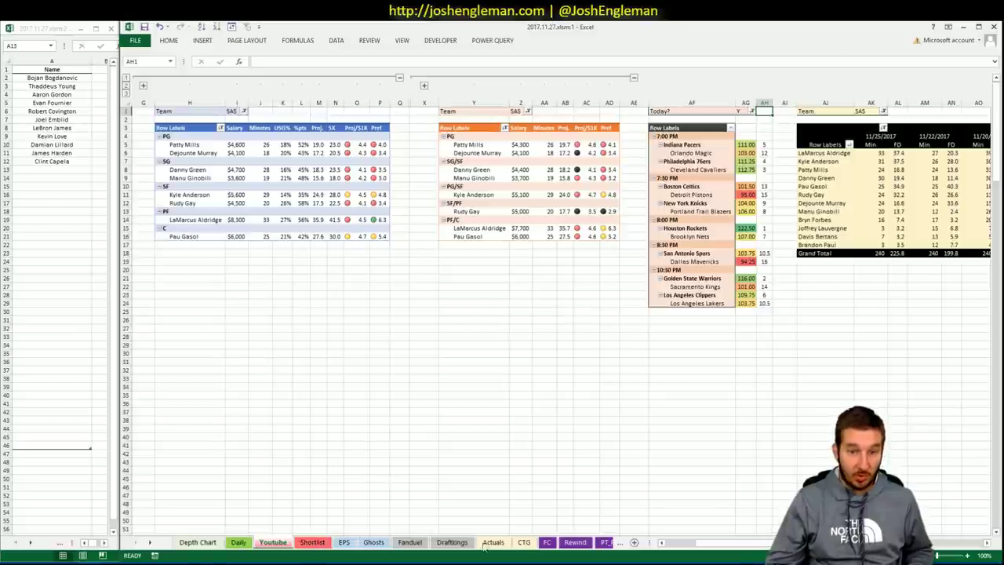
Set the opponent on the CTG sheet to DAL
left_click(531, 546)
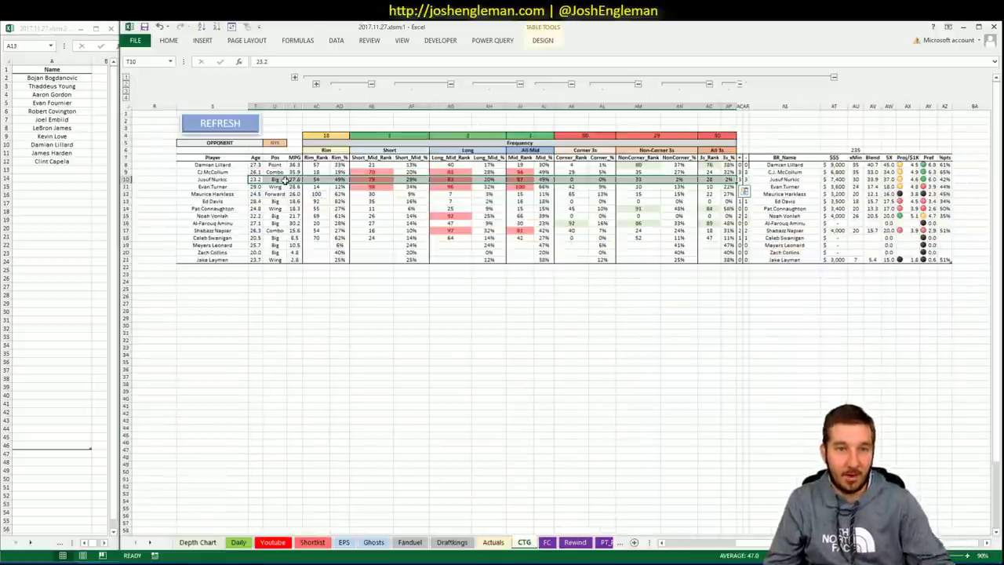
left_click(276, 143)
type("DAL")
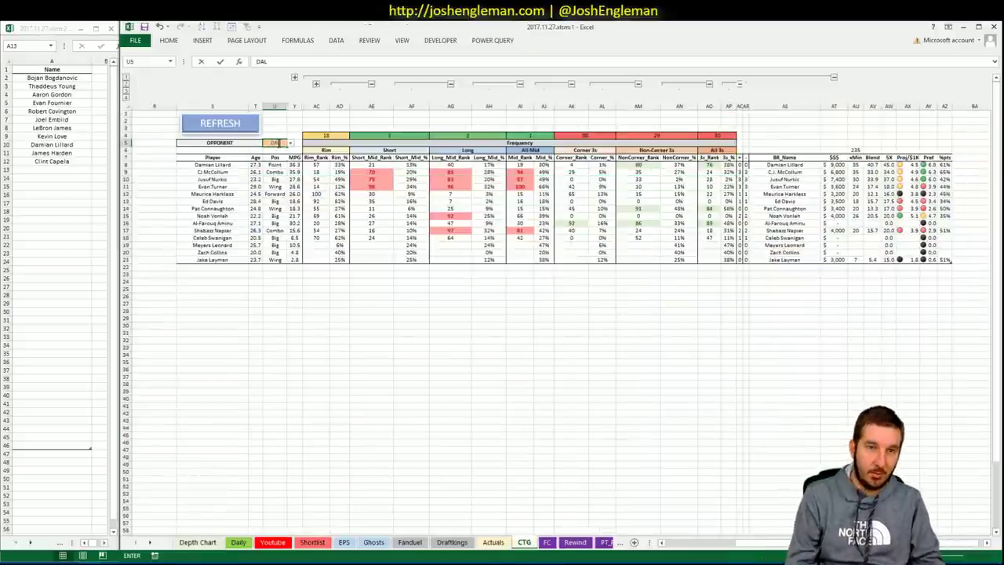
key("Return")
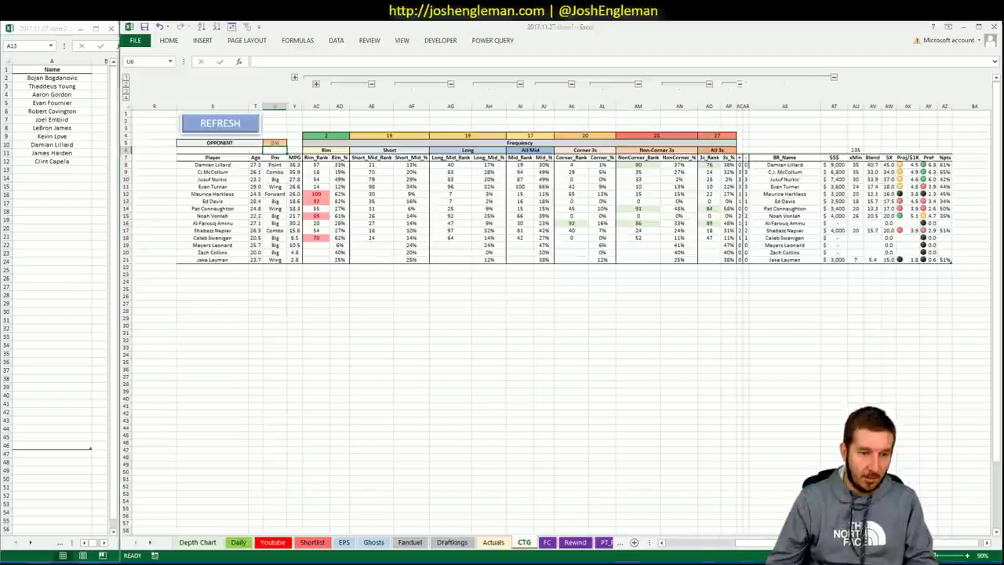
Switch to the Cleaning the Glass page in the browser and look up LaMarcus Aldridge's player stats
key("alt+Tab")
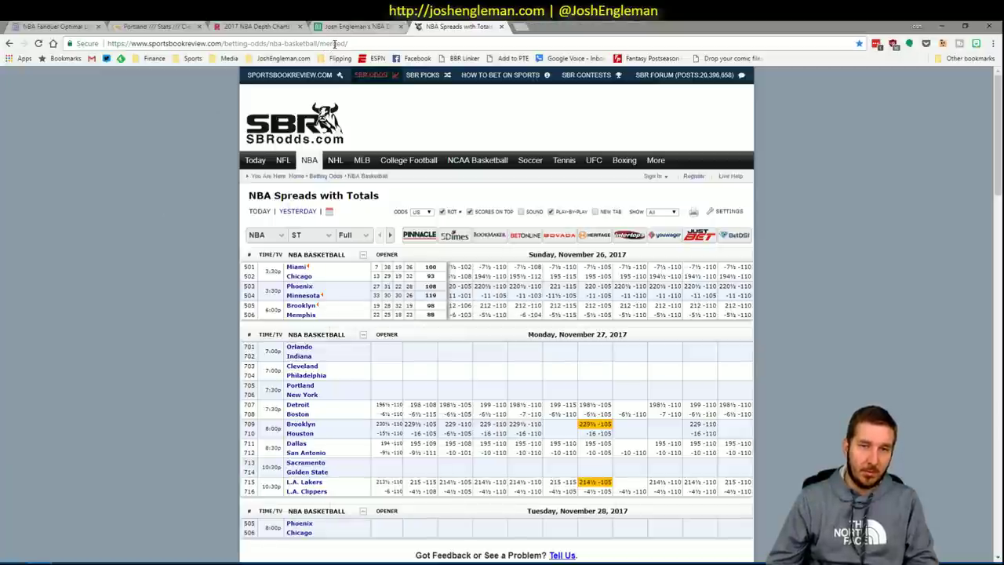
left_click(187, 26)
left_click(235, 104)
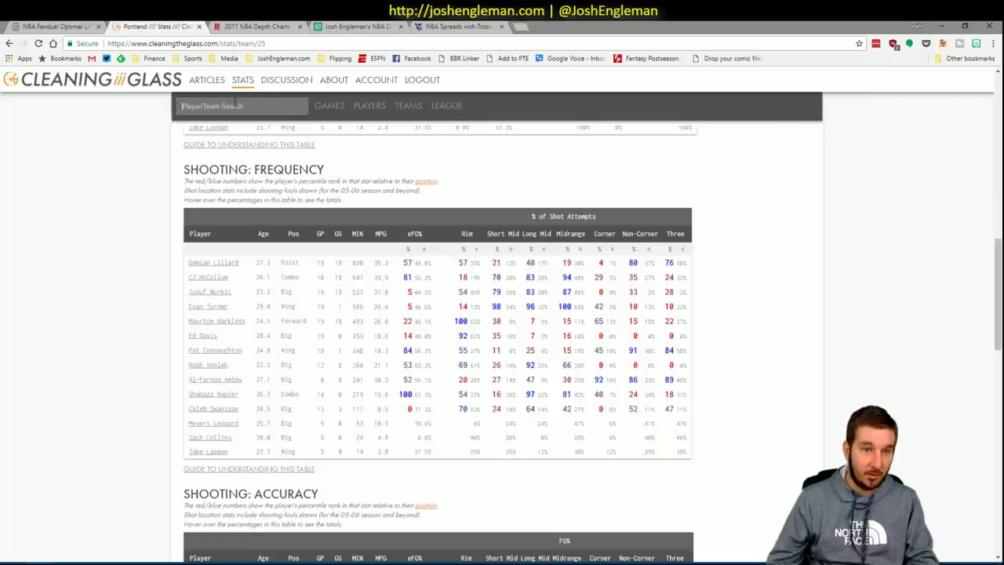
type("Cole Aldrich")
left_click(248, 124)
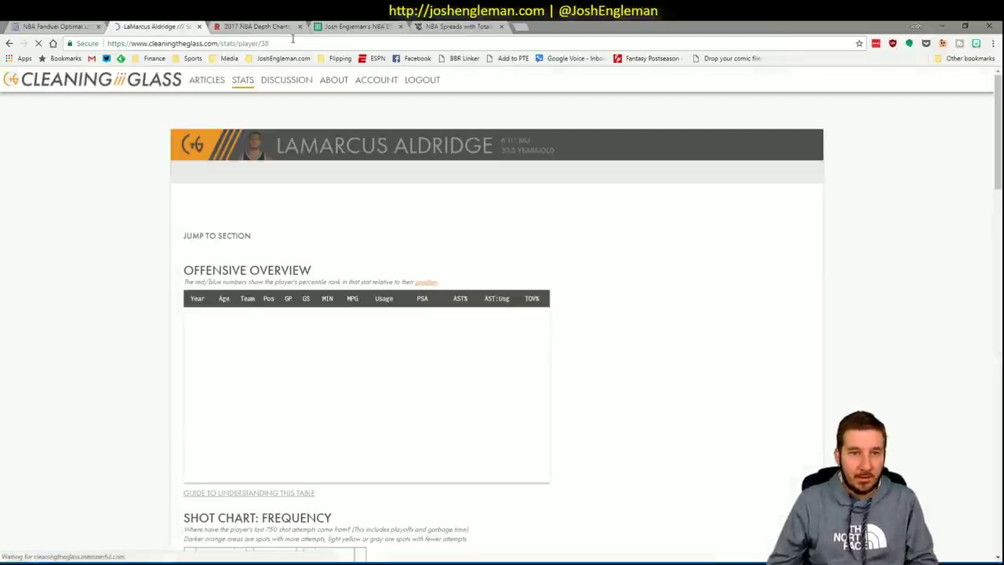
scroll(195, 157, "down", 8)
scroll(196, 157, "up", 8)
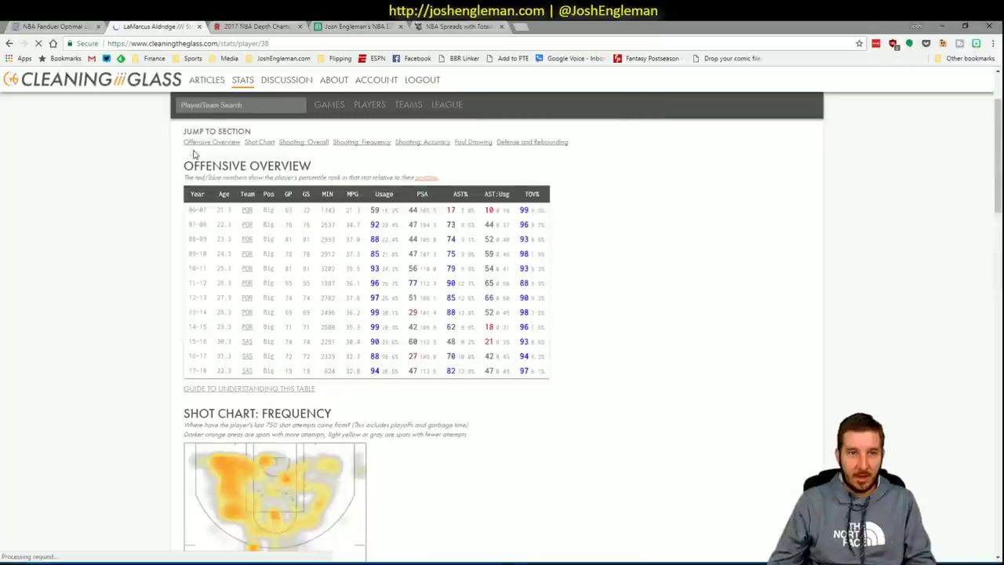
Search Cleaning the Glass for "spurs" and open the San Antonio team page at its Shooting: Frequency table
left_click(216, 107)
type("spurs")
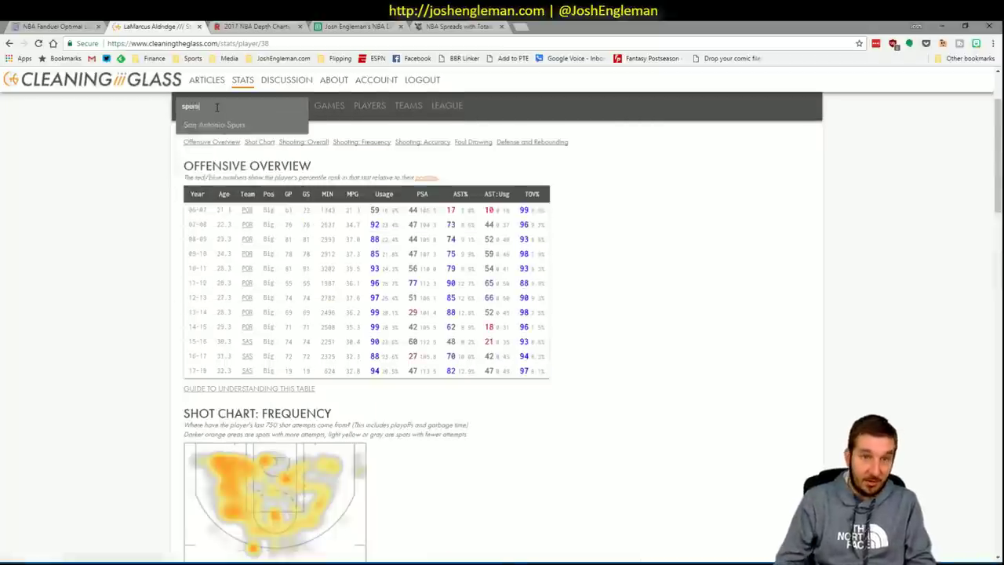
key("Return")
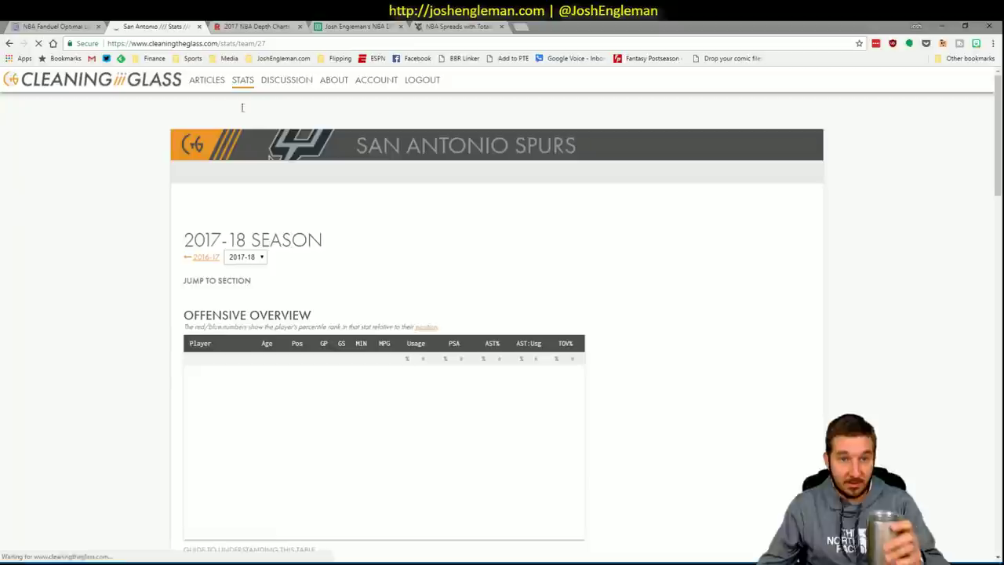
scroll(551, 267, "down", 2)
scroll(551, 268, "down", 7)
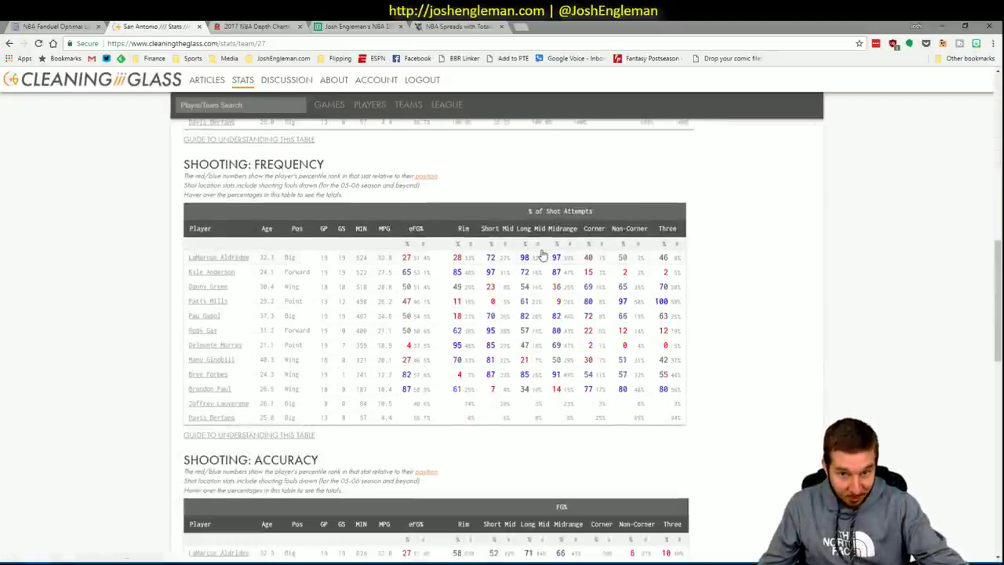
Copy all Spurs player rows of the Shooting: Frequency table and refresh the workbook's CTG sheet with them
mouse_move(680, 416)
left_click_drag(679, 417, 186, 267)
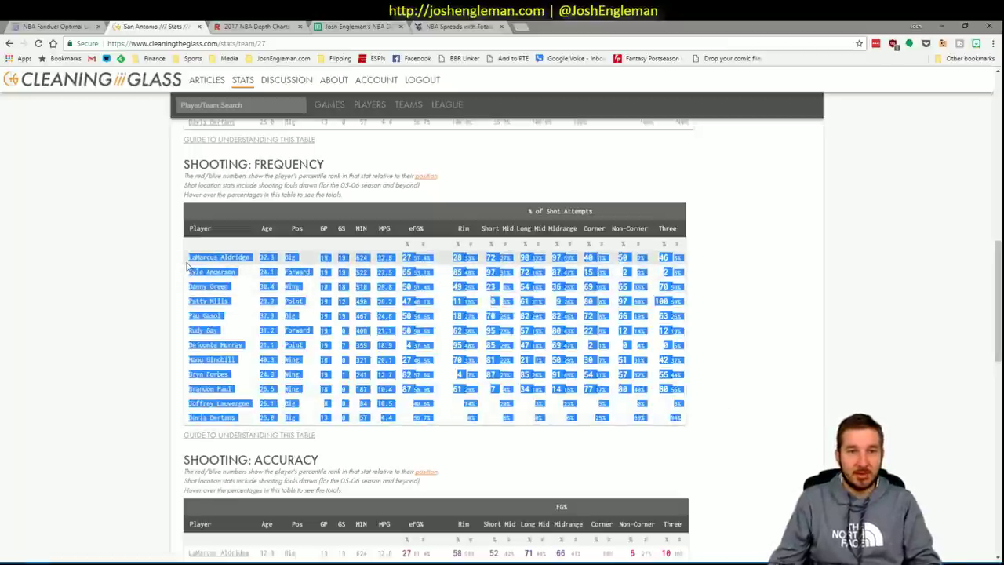
key("alt+Tab")
left_click(235, 121)
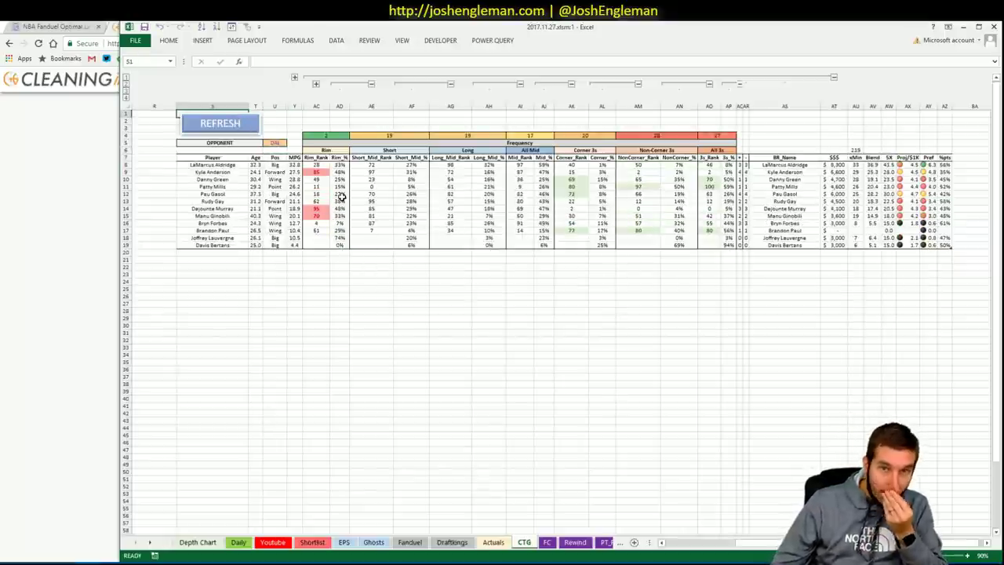
left_click(543, 165)
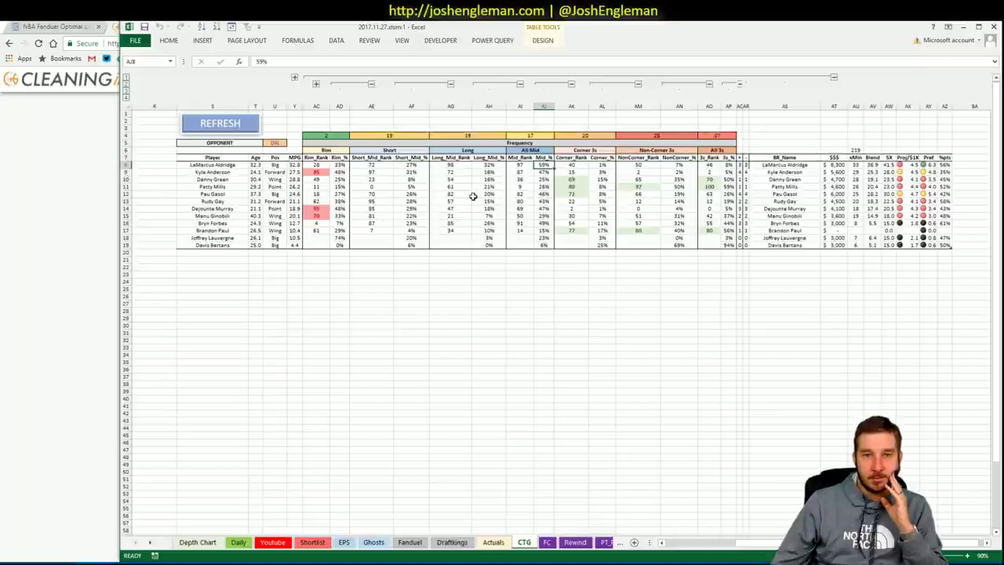
Return to the Youtube sheet and add LaMarcus Aldridge to the player pick list in cell A13
left_click(239, 542)
left_click(271, 542)
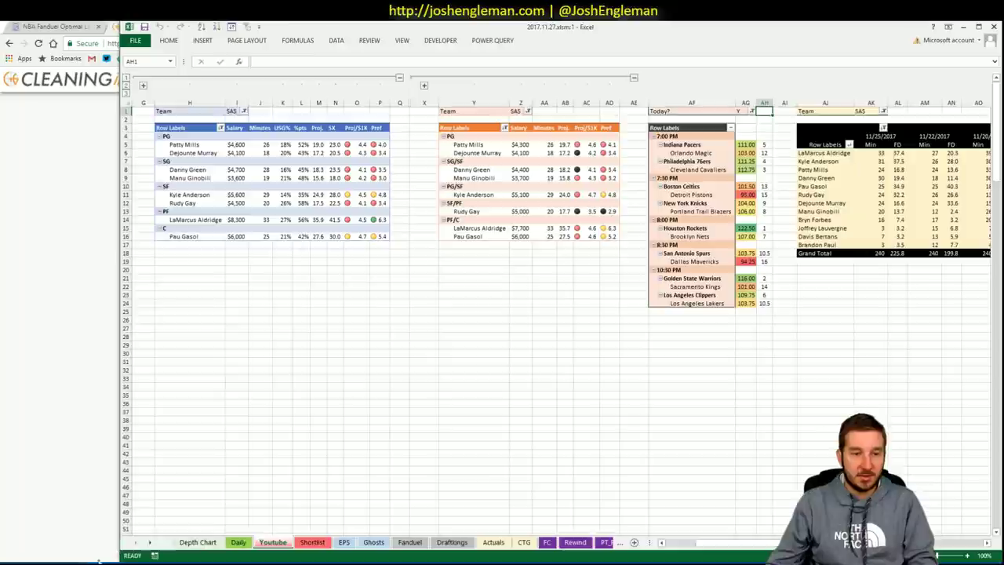
mouse_move(102, 557)
left_click(141, 518)
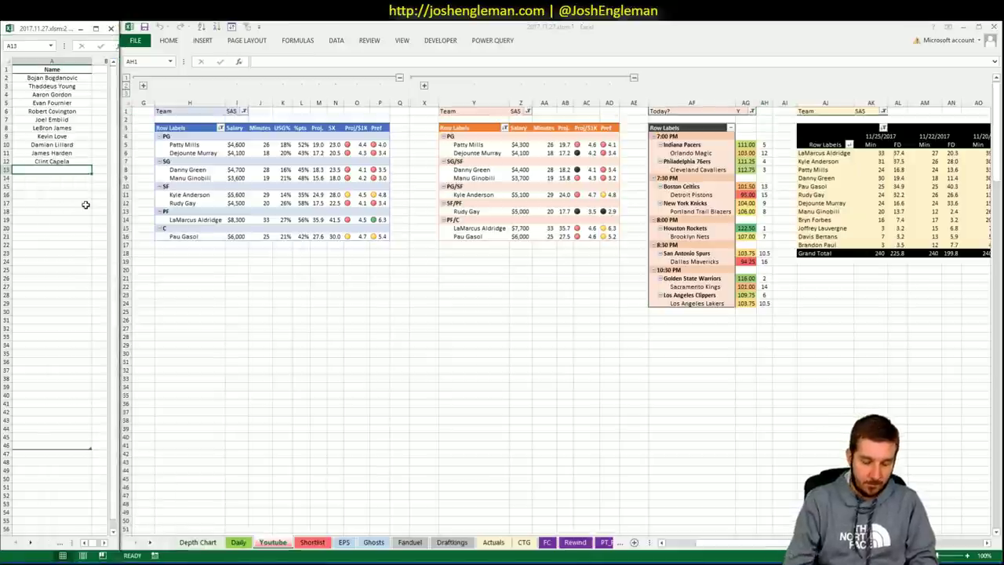
type("LaMarcus Aldri")
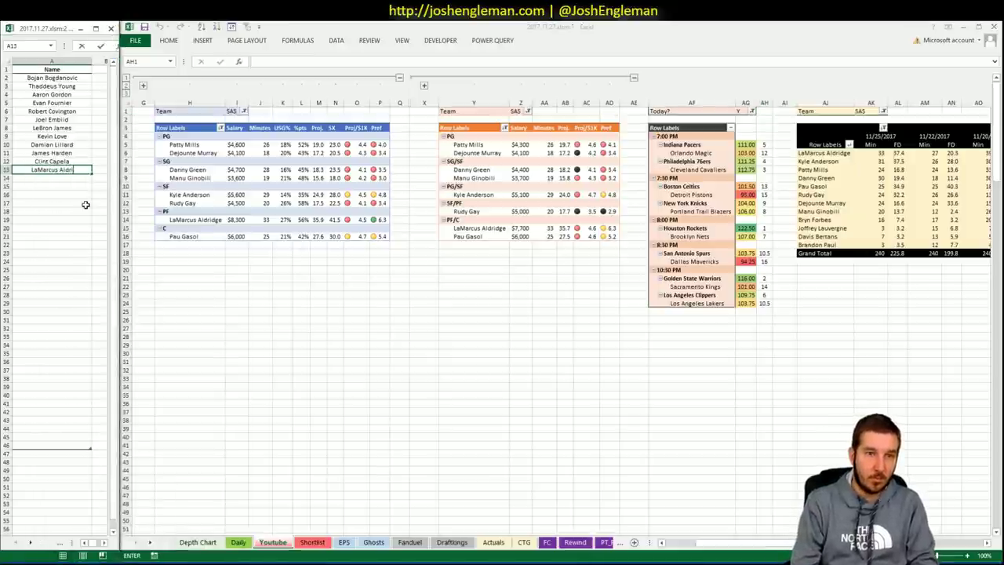
type("dge")
key("Return")
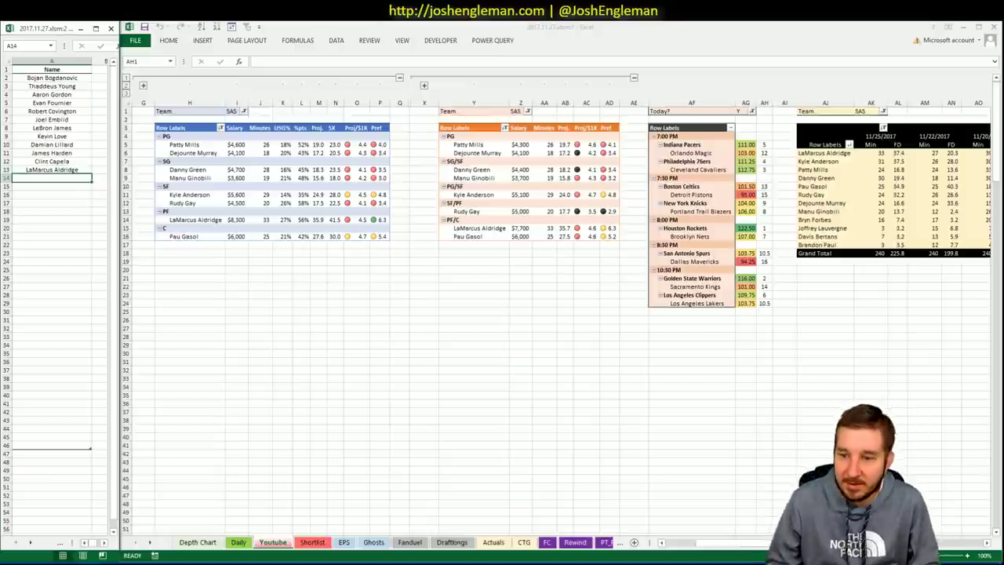
Review the Spurs' minutes and FanDuel points across all dates of the game log pivot table
key("alt+Tab")
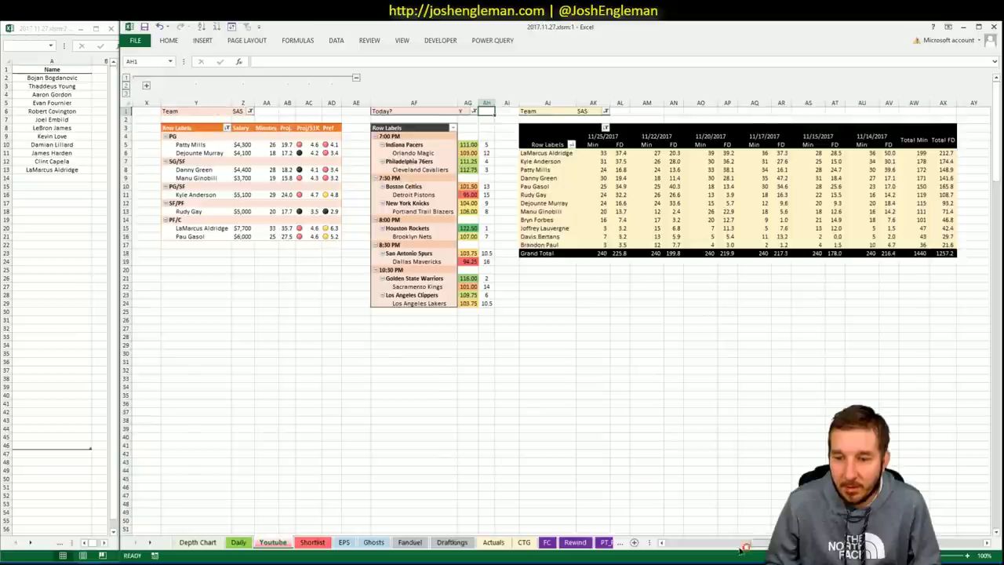
left_click_drag(742, 549, 686, 543)
left_click(608, 353)
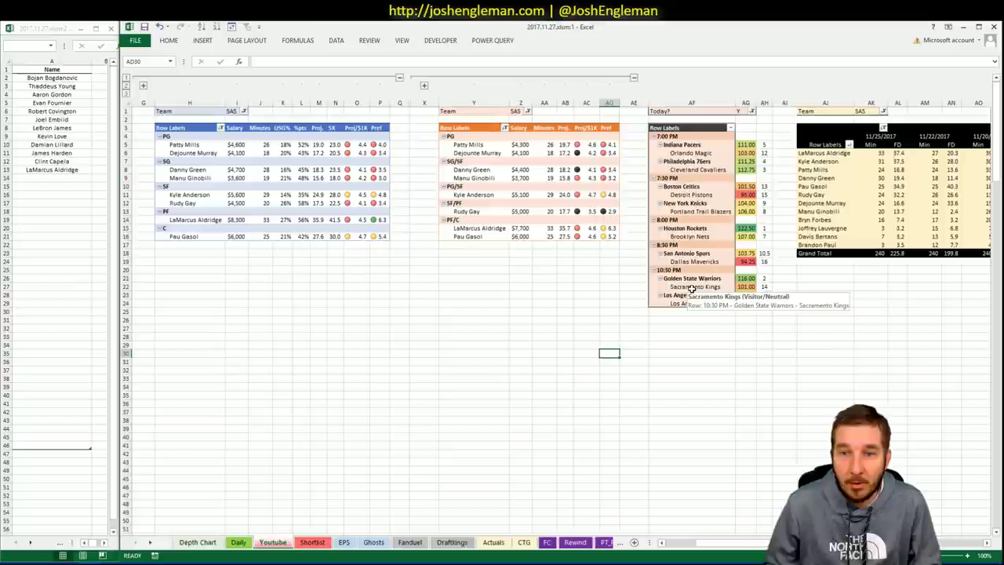
left_click(484, 271)
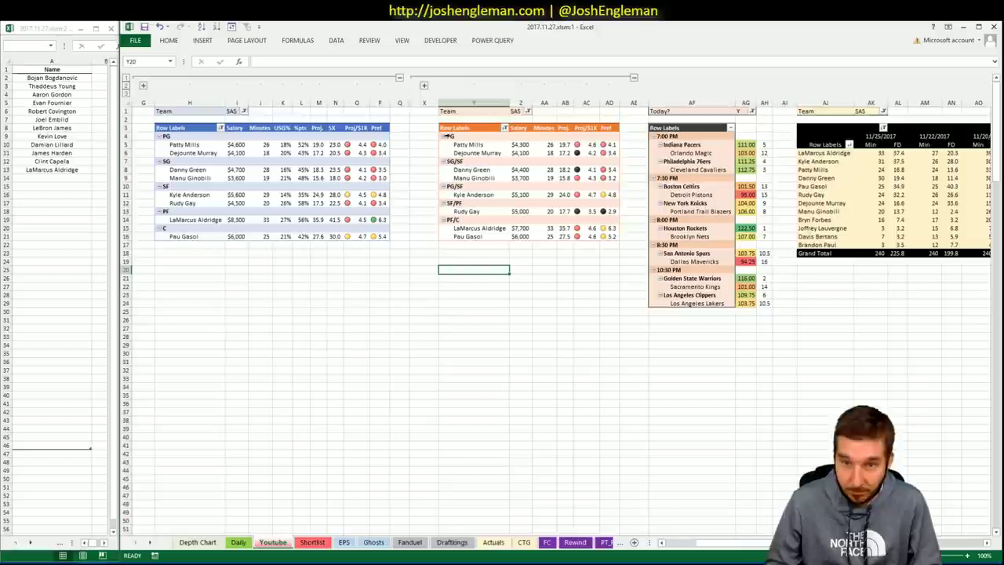
Filter the blue and orange projection pivot tables to team DAL
left_click(235, 111)
type("DAL")
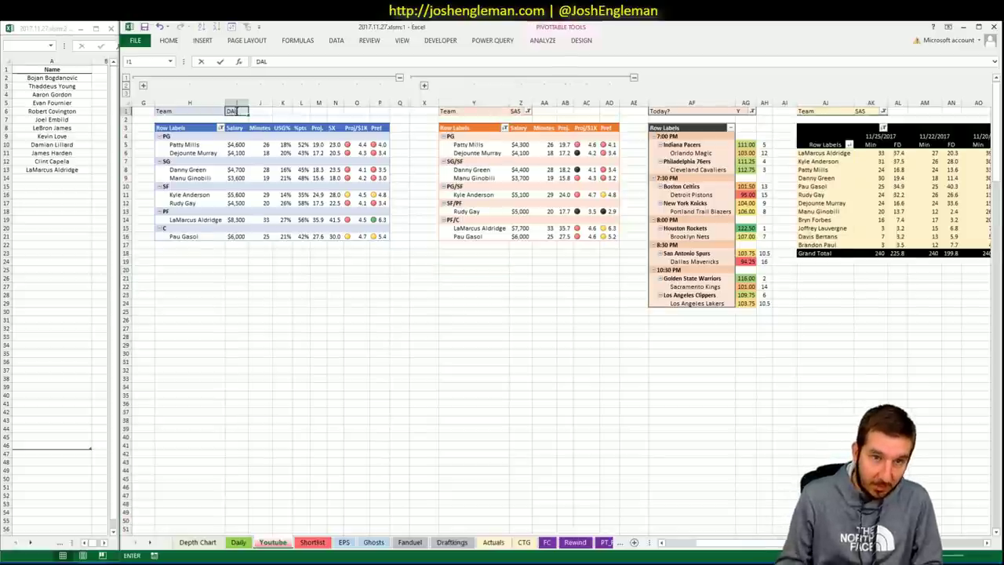
key("Return")
key("Left")
type("DAL")
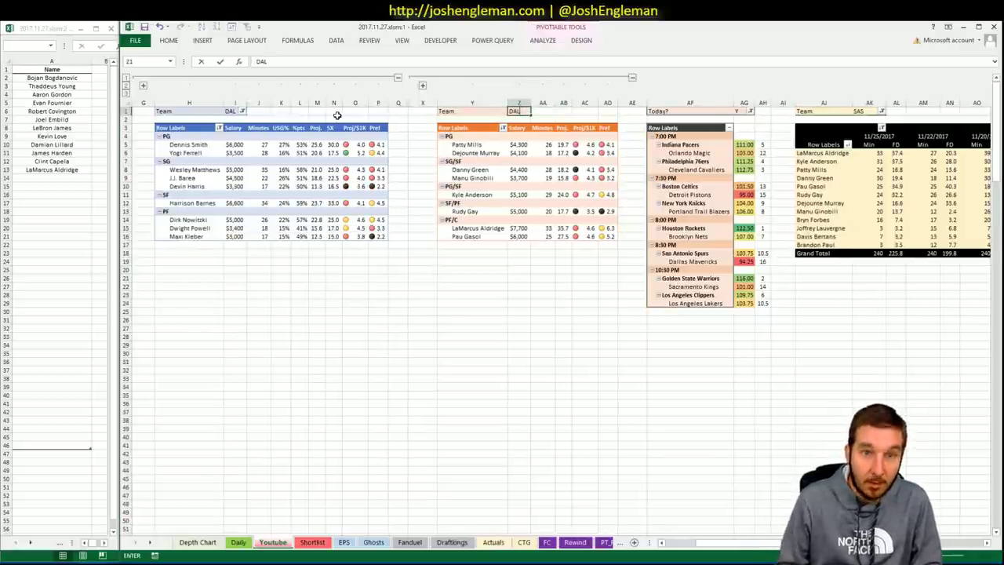
key("Return")
Filter the game log pivot table to team DAL
left_click(867, 110)
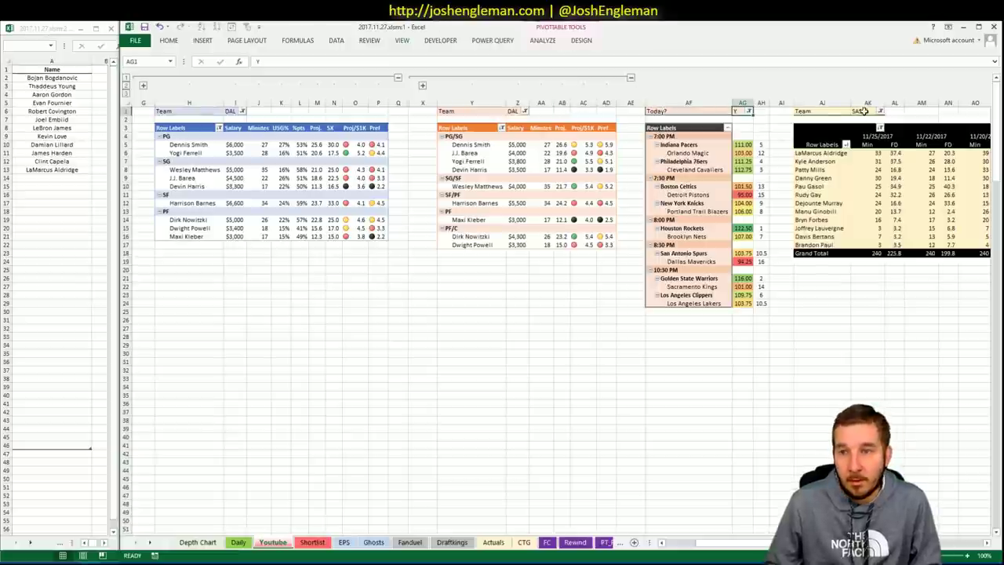
type("DAL")
key("Return")
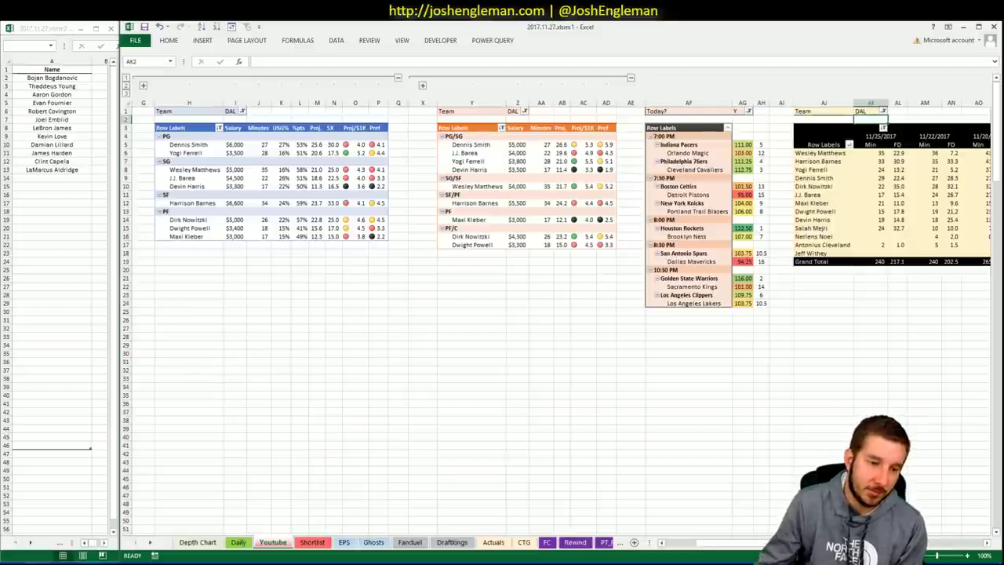
Switch to the browser, read Wesley Matthews' injury note on the 2017 NBA Depth Charts page, and return to the workbook
key("alt+Tab")
left_click(273, 24)
scroll(397, 386, "up", 15)
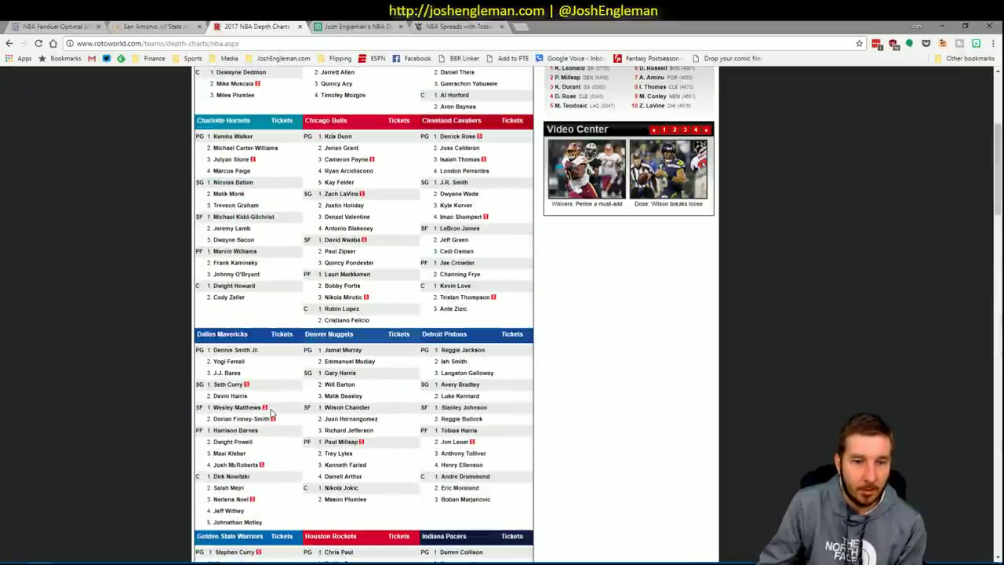
mouse_move(267, 410)
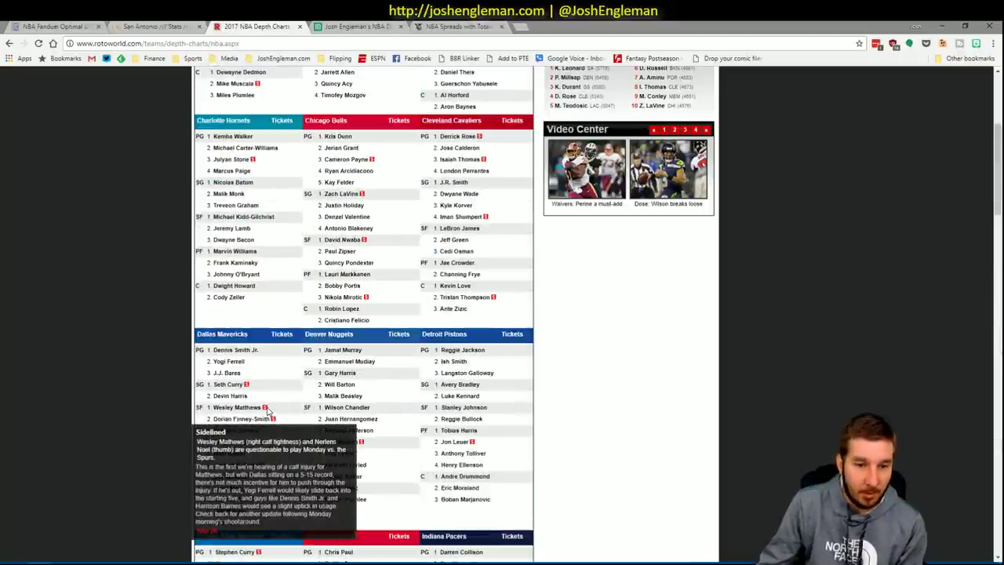
left_click(940, 26)
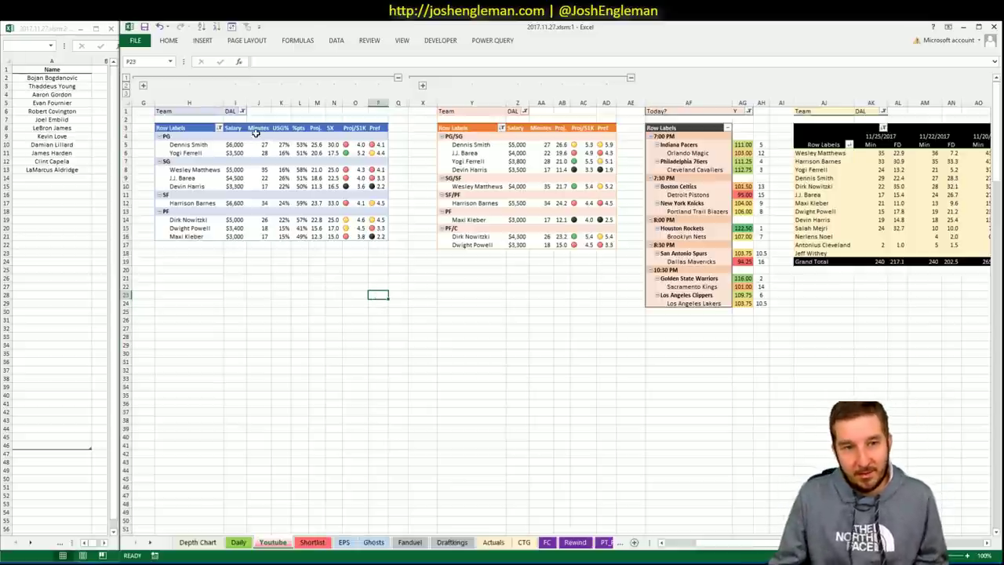
Filter the blue and orange projection pivot tables to team GSW
left_click(234, 112)
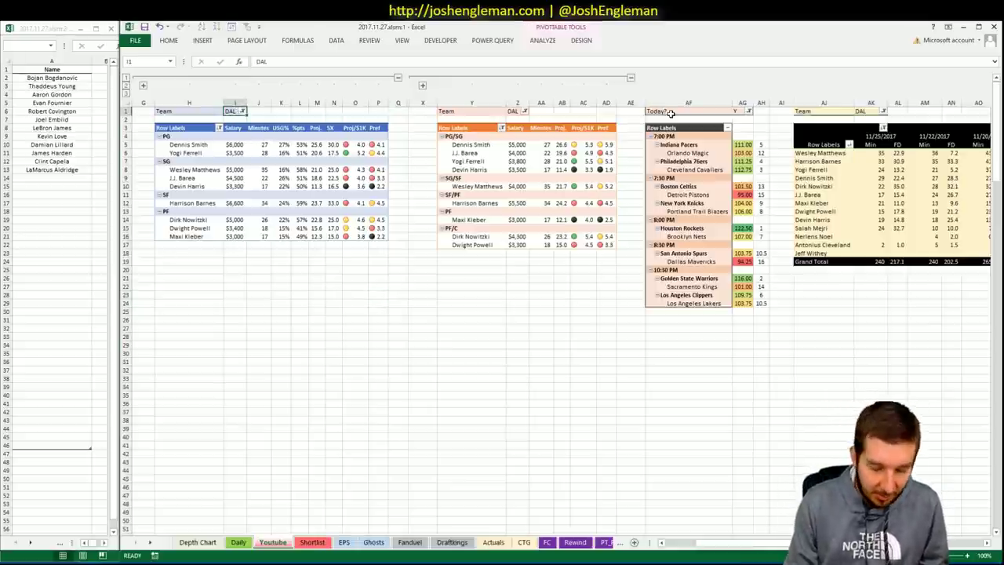
type("GSW")
key("Right")
key("Right")
key("Right")
key("Right")
key("Right")
key("Right")
key("Right")
key("Right")
key("Right")
key("Right")
key("Right")
key("Right")
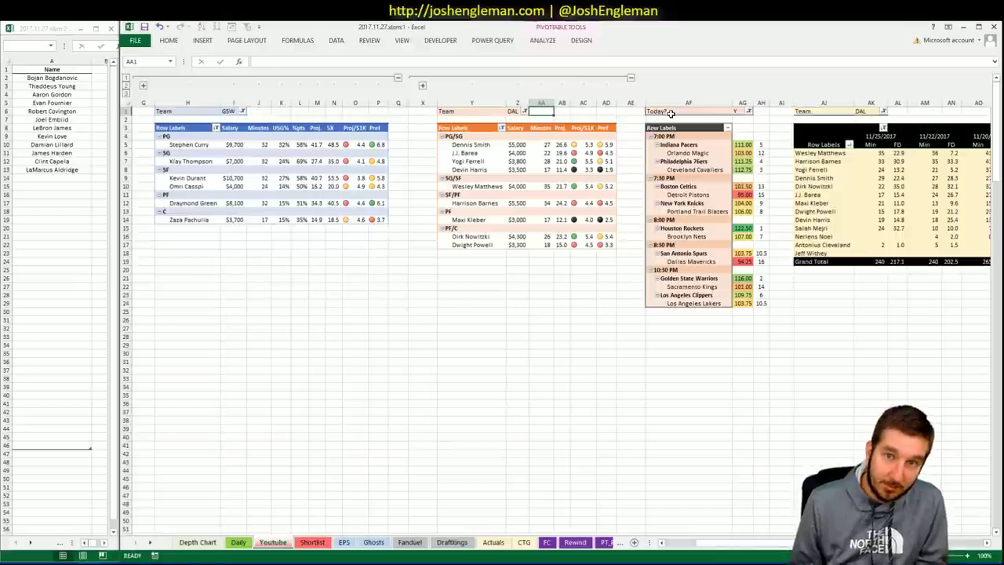
key("Left")
type("GD")
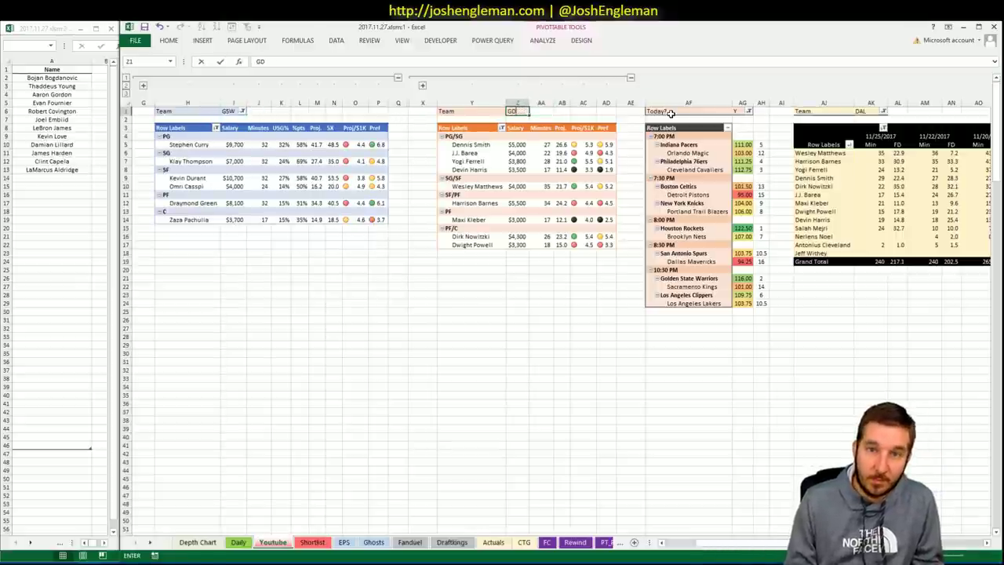
type("W")
Filter the game log pivot table to team GSW
key("Right")
key("Right")
key("Right")
key("Right")
key("Right")
key("Right")
key("Right")
key("Right")
key("Right")
key("Right")
key("Right")
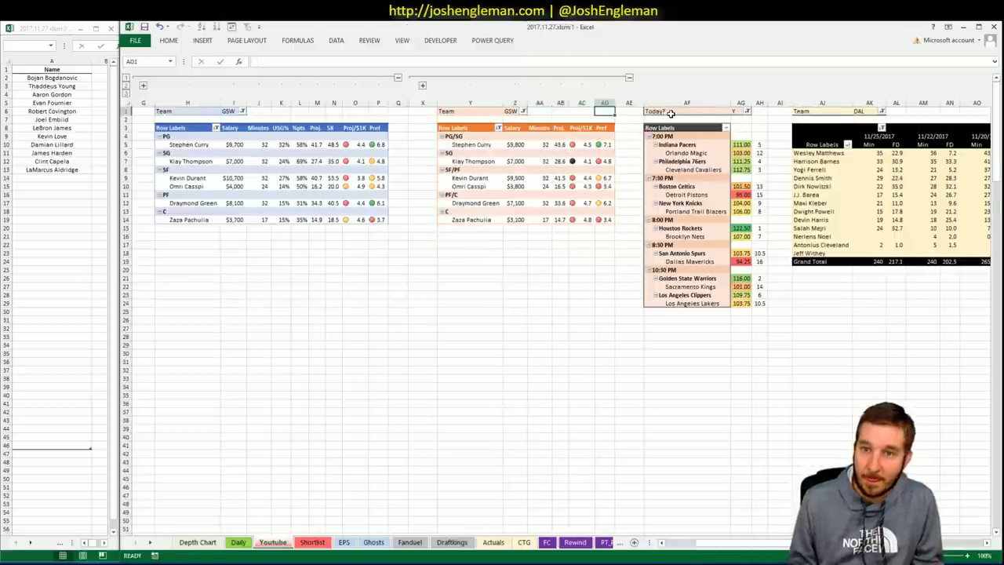
type("GSW")
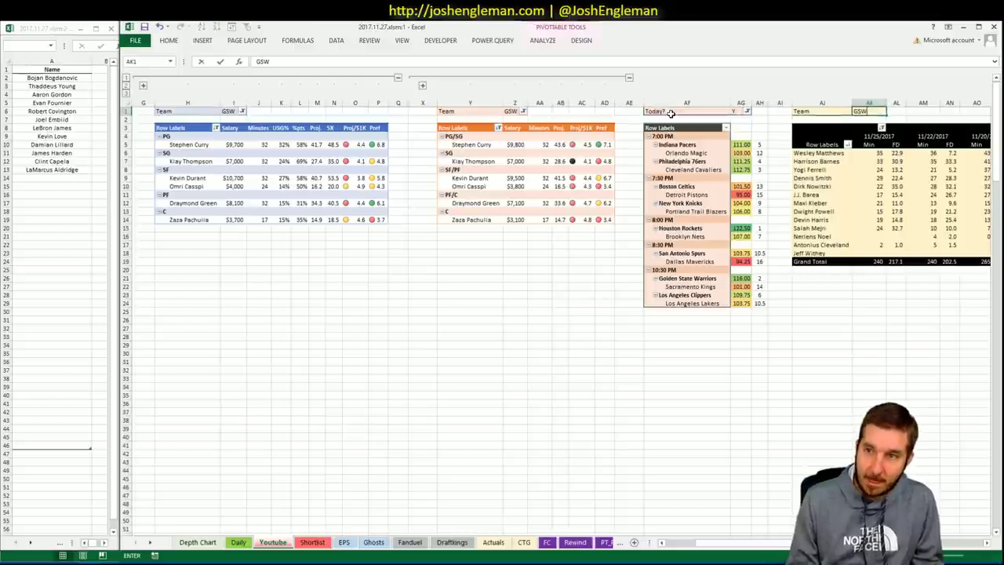
key("Return")
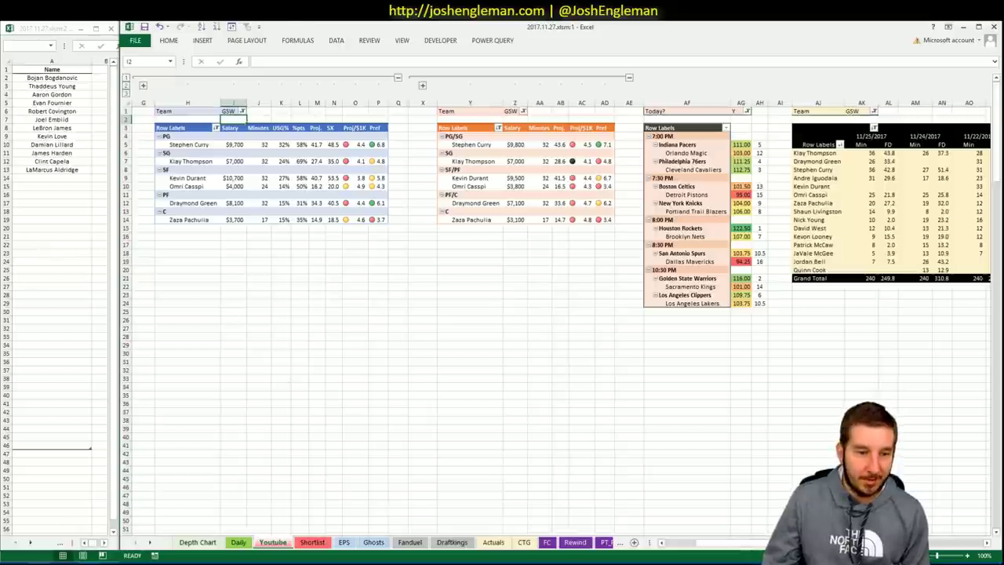
Switch to the browser, check the Sacramento at Golden State odds on the NBA Spreads with Totals page, and return to the workbook
left_click(39, 563)
left_click(460, 26)
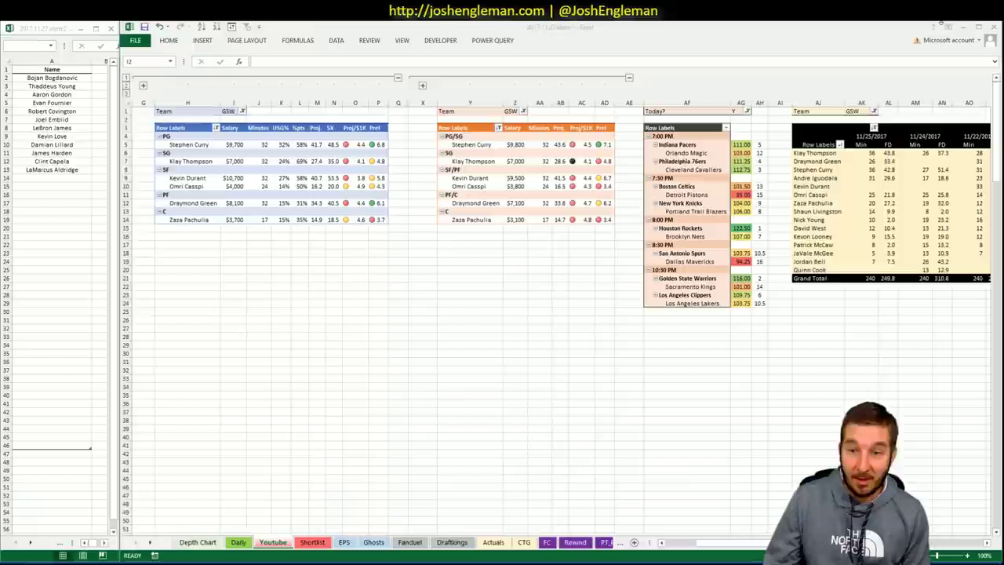
left_click(942, 26)
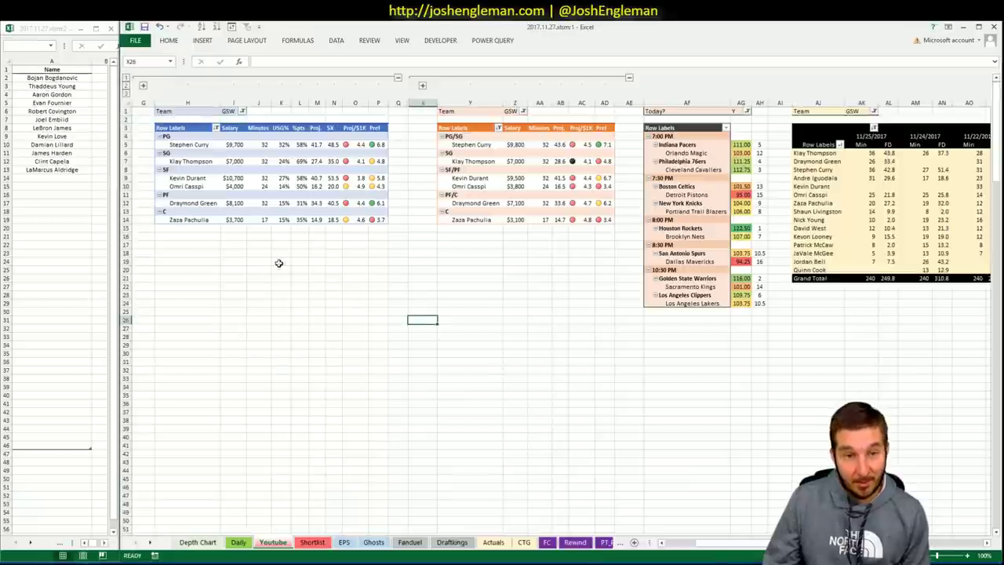
Open the CTG sheet and set its opponent to SAC
left_click(206, 236)
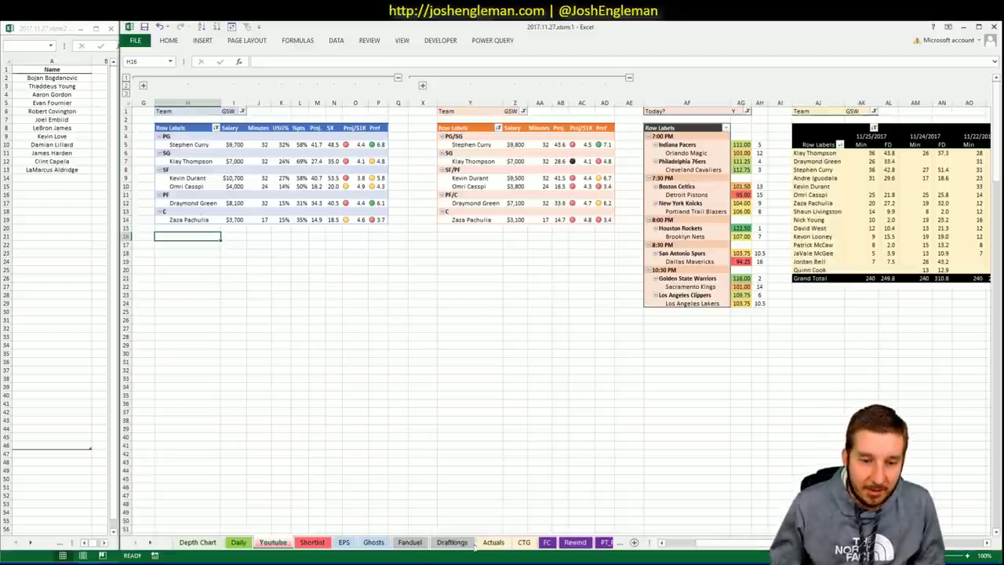
left_click(544, 542)
left_click(524, 542)
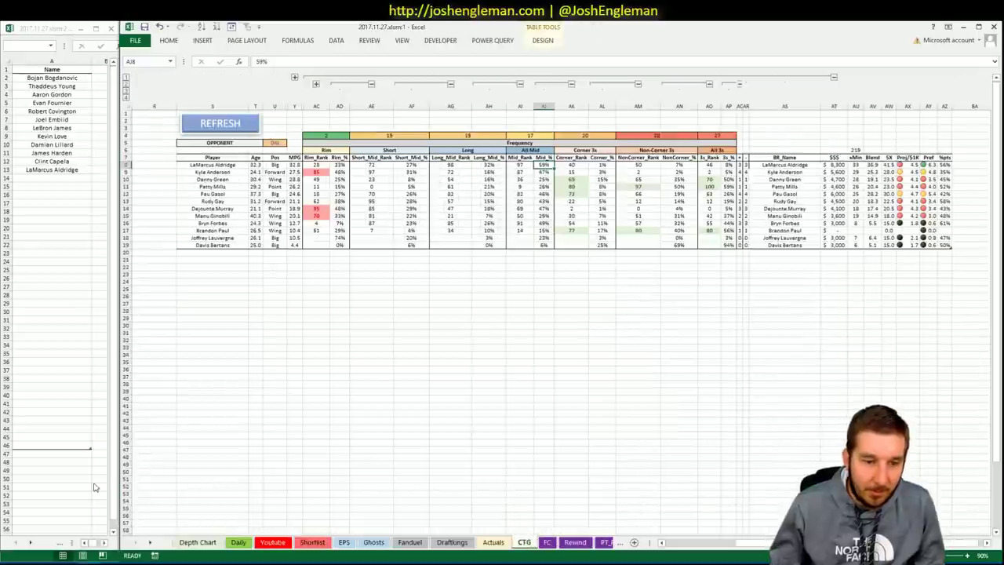
left_click(275, 144)
type("SAC")
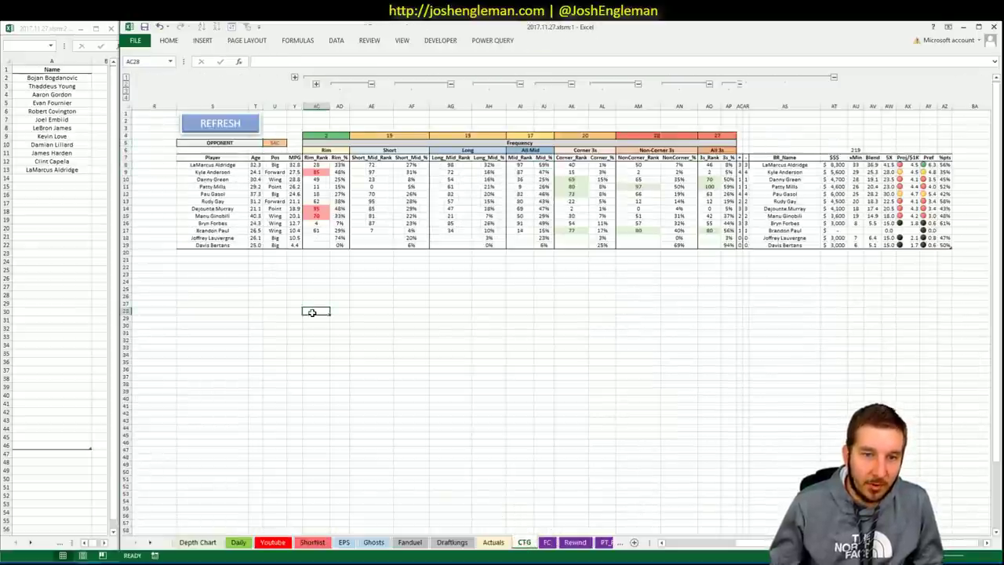
left_click(314, 312)
Switch to the browser, open the Golden State Warriors page on Cleaning the Glass, and select the player rows of the Shooting: Frequency table
key("alt+Tab")
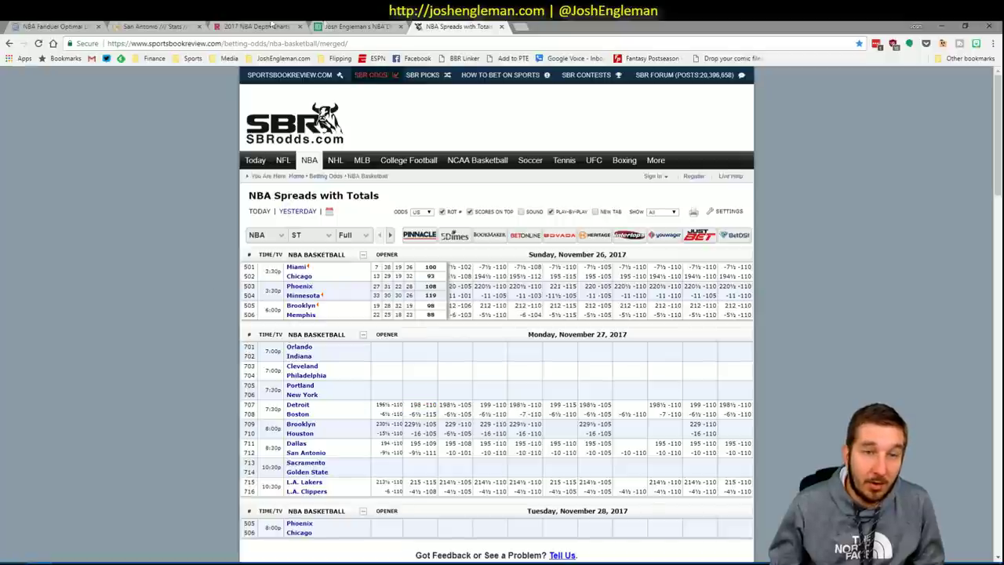
left_click(144, 24)
left_click(225, 105)
type("warriors")
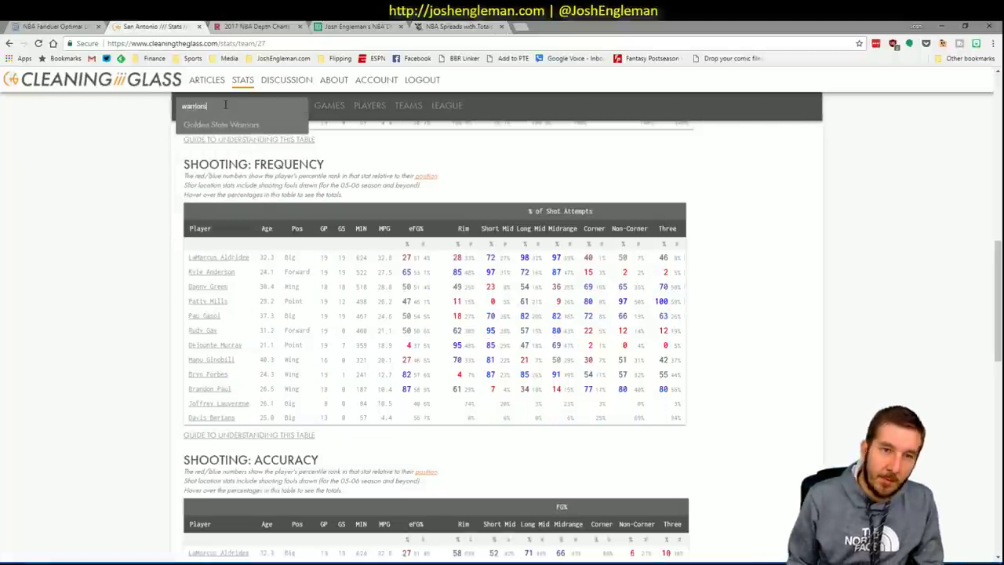
key("Return")
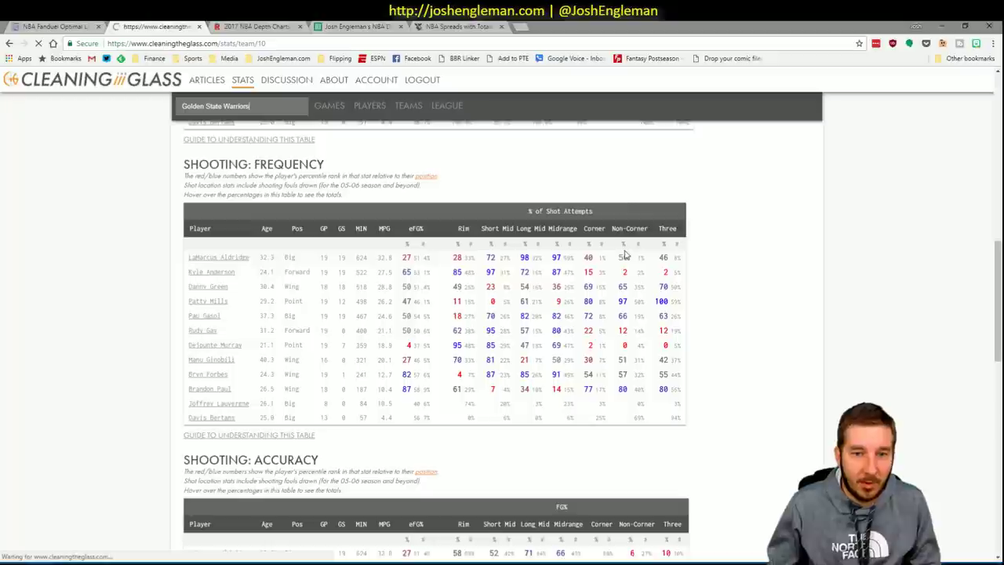
scroll(416, 223, "down", 3)
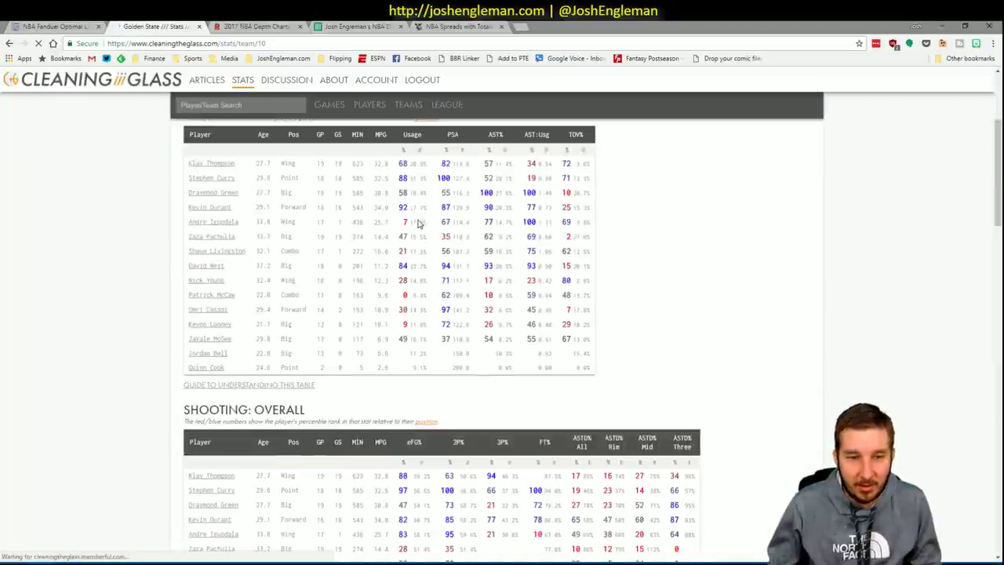
scroll(420, 223, "down", 3)
scroll(547, 354, "down", 3)
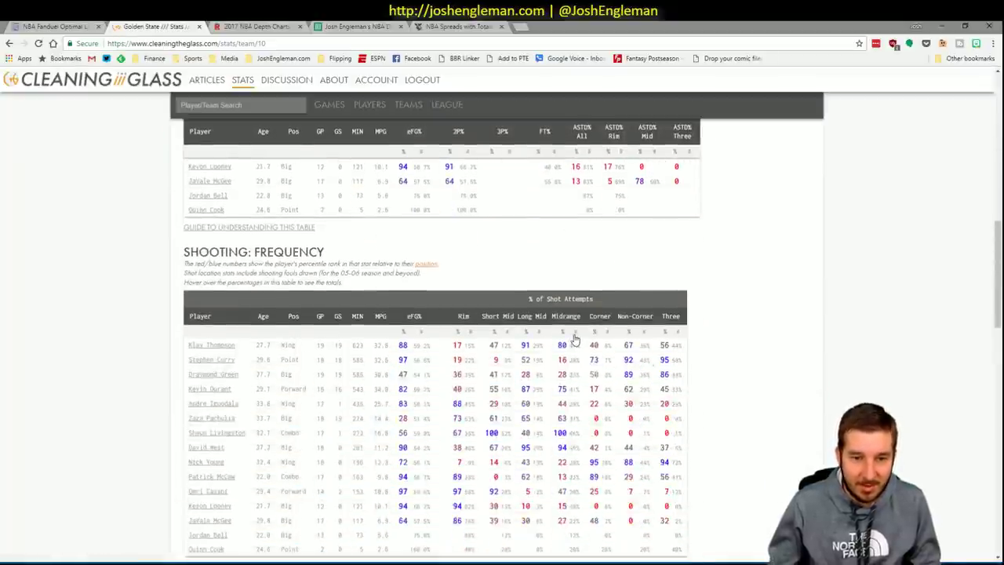
left_click_drag(681, 445, 191, 242)
Return to the workbook and refresh the CTG sheet with the Warriors' shooting frequency data
key("alt+Tab")
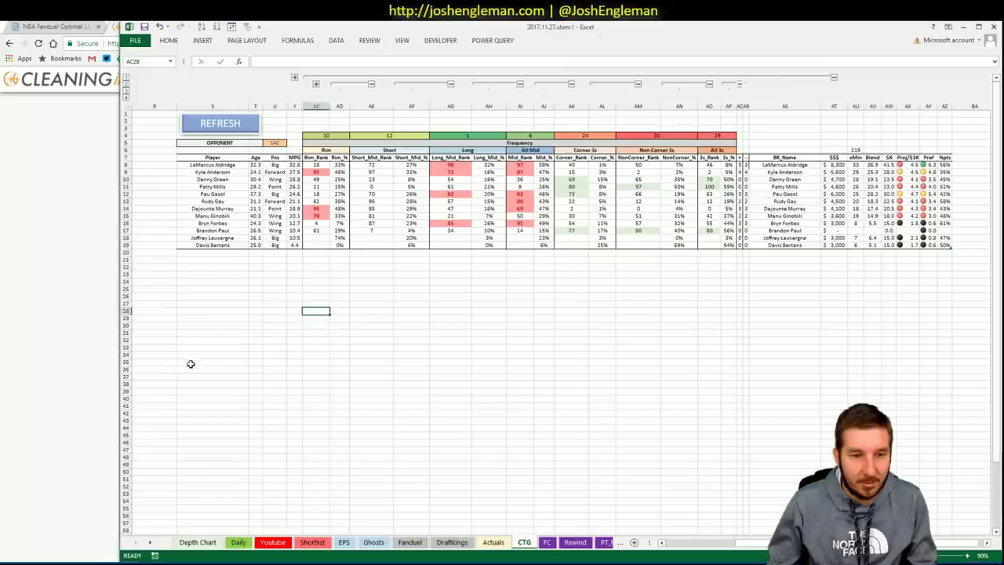
left_click(214, 127)
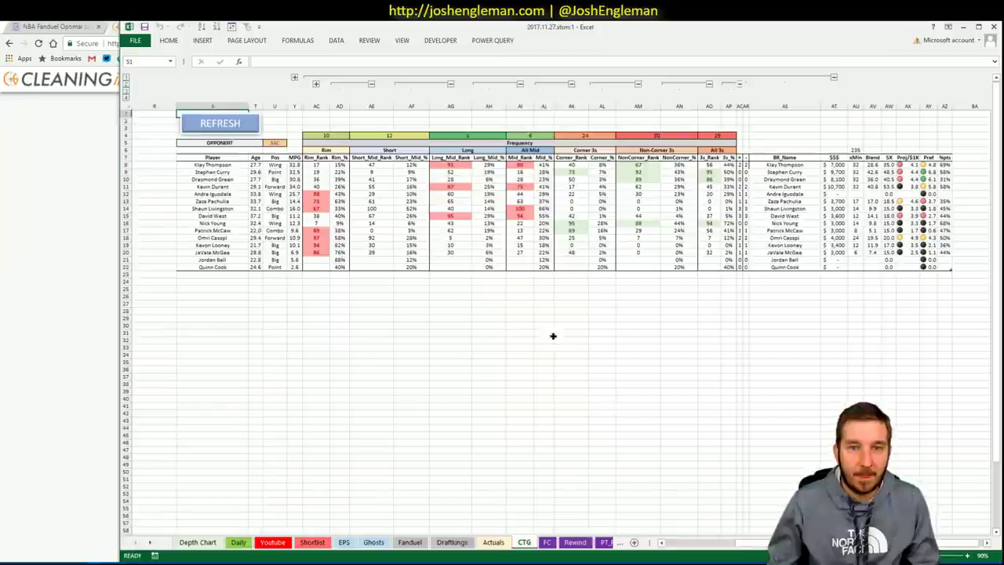
left_click(549, 334)
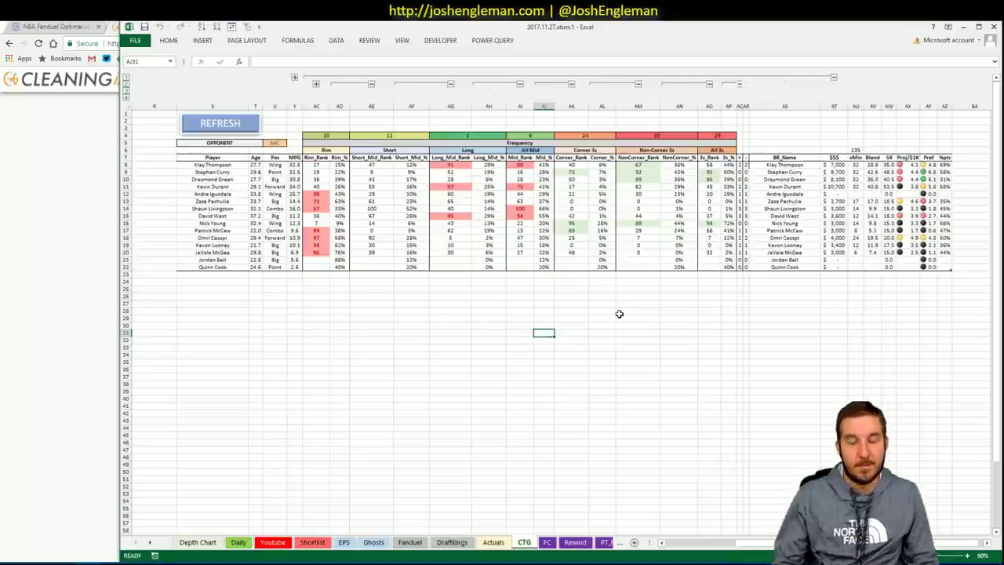
Copy Klay Thompson, Stephen Curry, Draymond Green and Kevin Durant from the CTG sheet and paste them below LaMarcus Aldridge in the Name list
left_click_drag(228, 165, 228, 187)
key("ctrl+c")
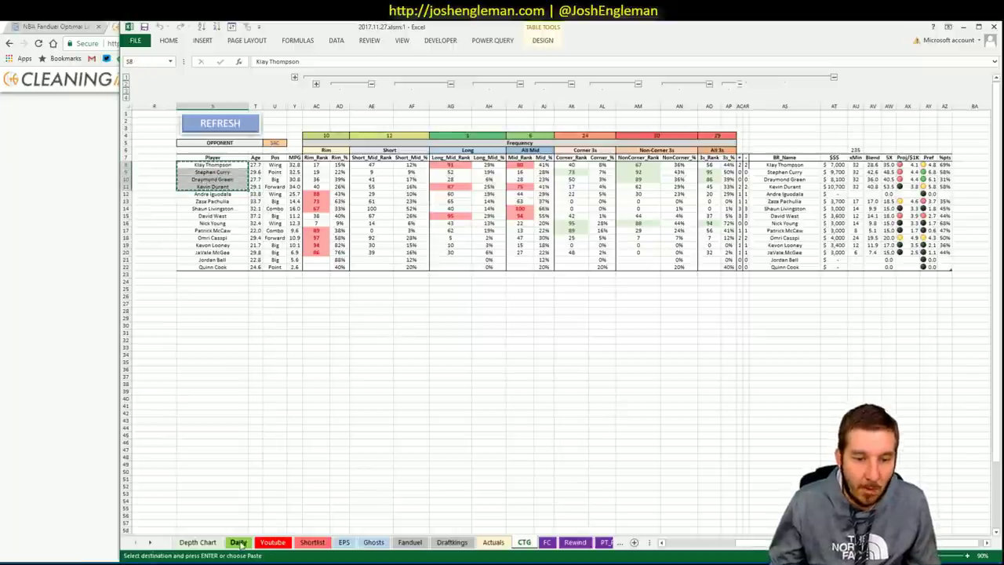
left_click(239, 542)
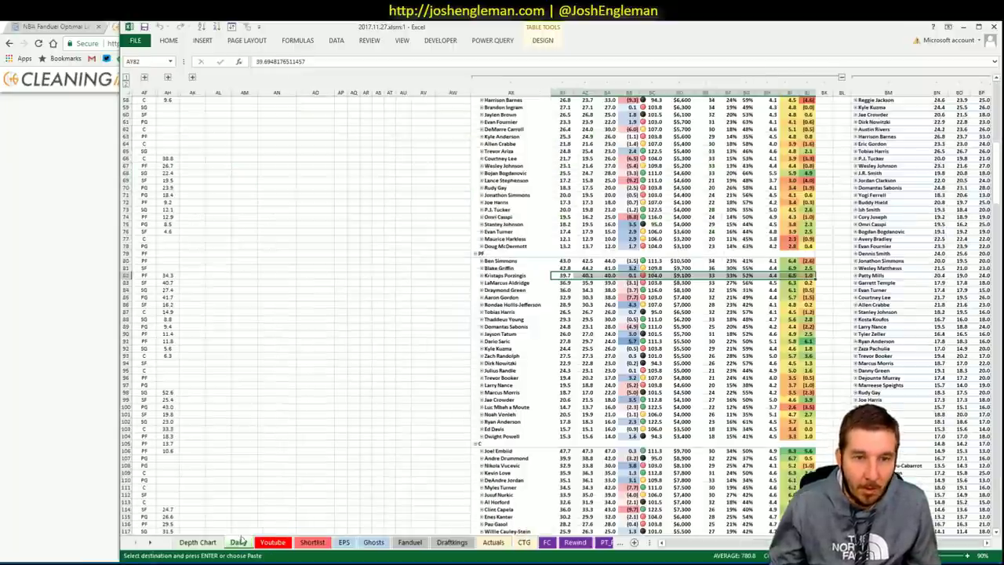
left_click(312, 542)
left_click(273, 542)
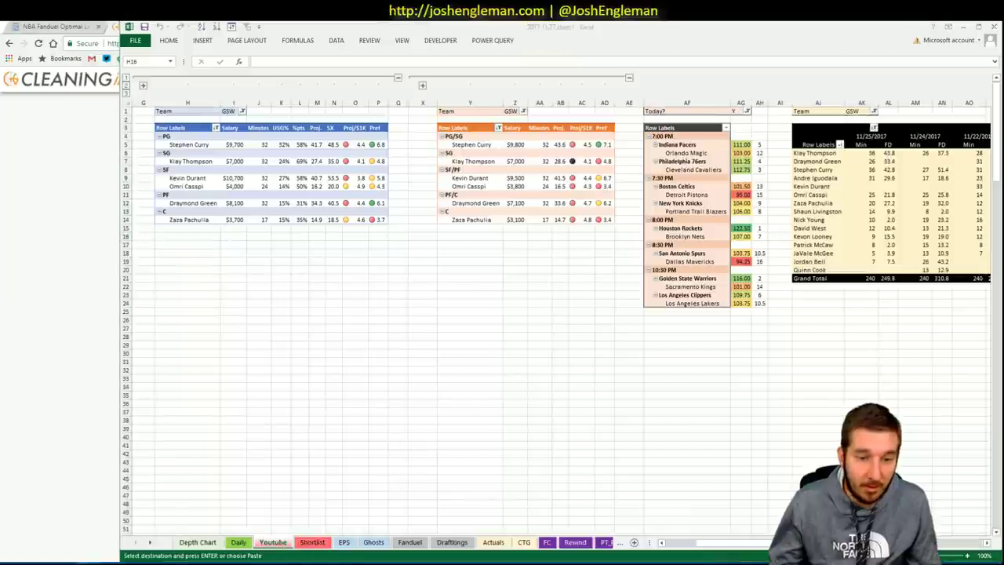
mouse_move(86, 564)
left_click(79, 518)
right_click(76, 178)
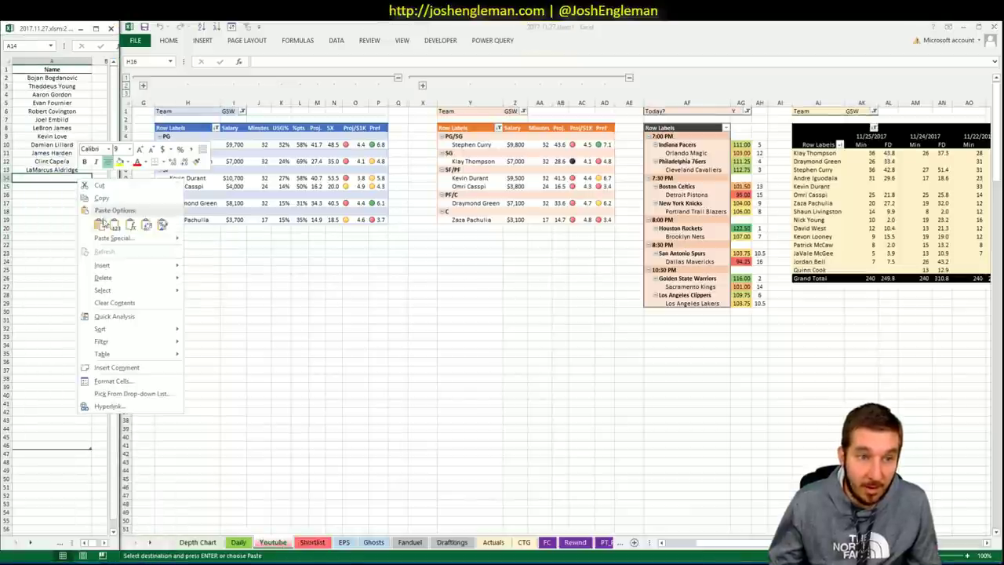
left_click(110, 226)
left_click(81, 203)
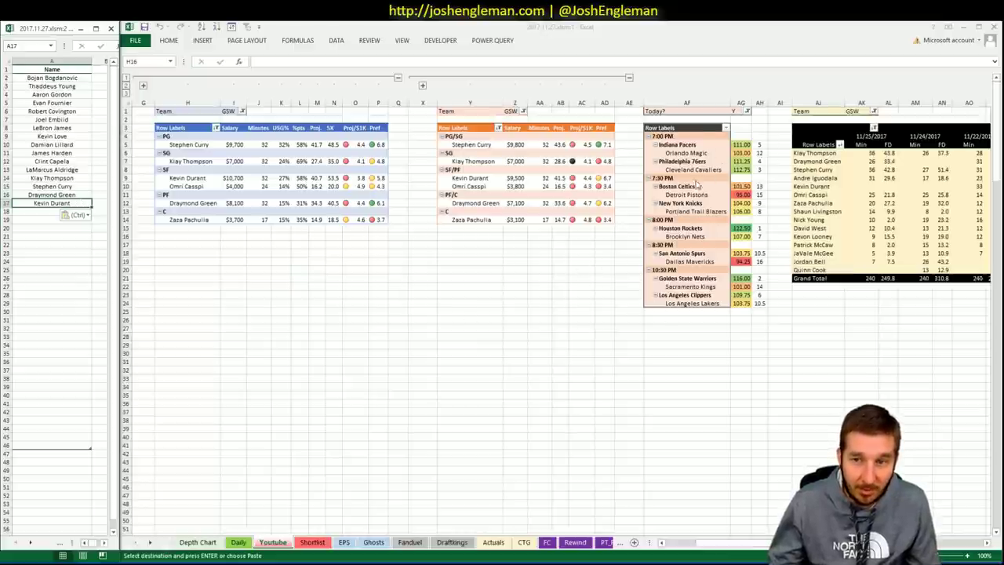
key("alt+Tab")
left_click(395, 254)
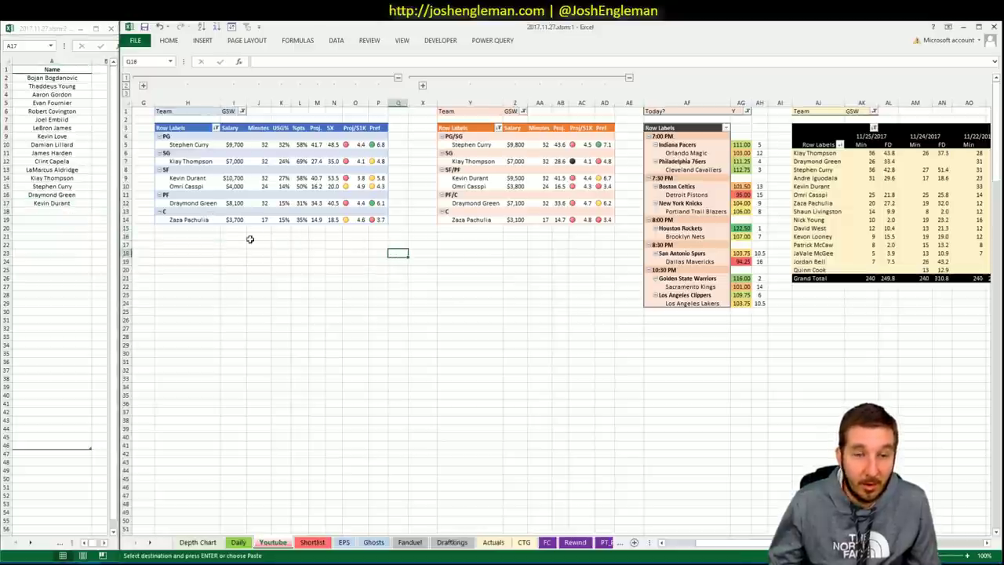
Switch to the browser, check the Golden State Warriors' injuries on the 2017 NBA Depth Charts page, and return to the workbook
left_click(686, 280)
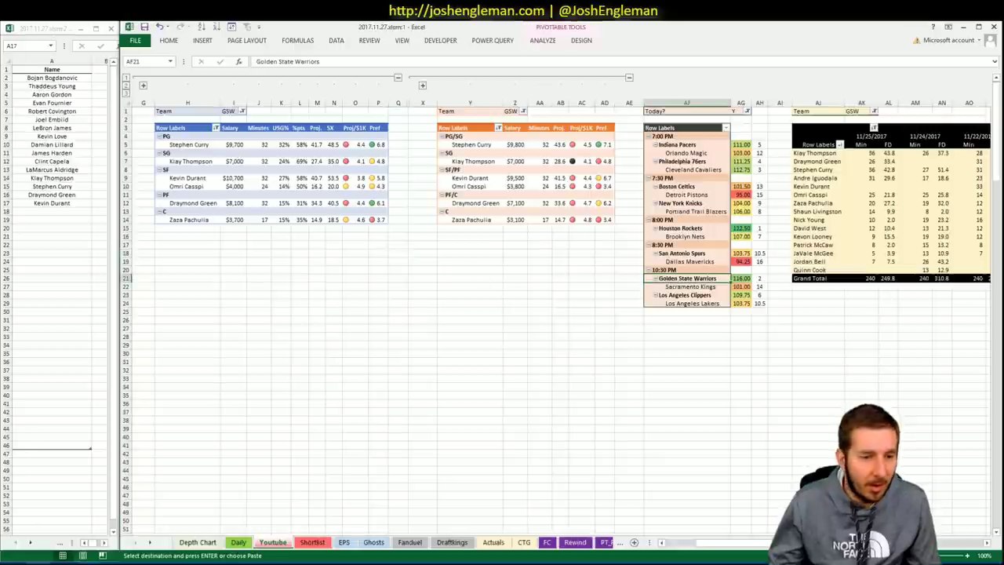
key("alt+Tab")
left_click(288, 24)
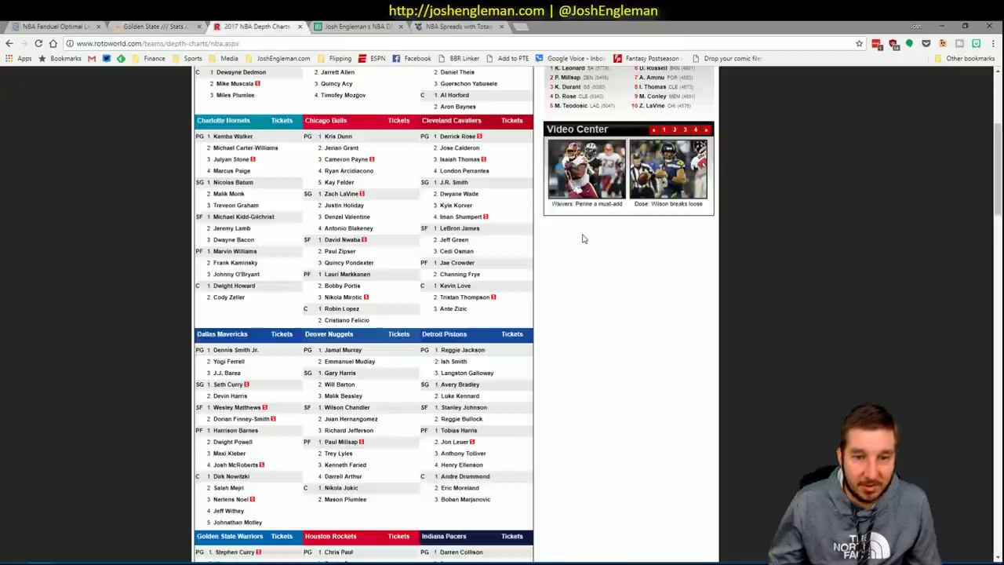
scroll(585, 237, "down", 5)
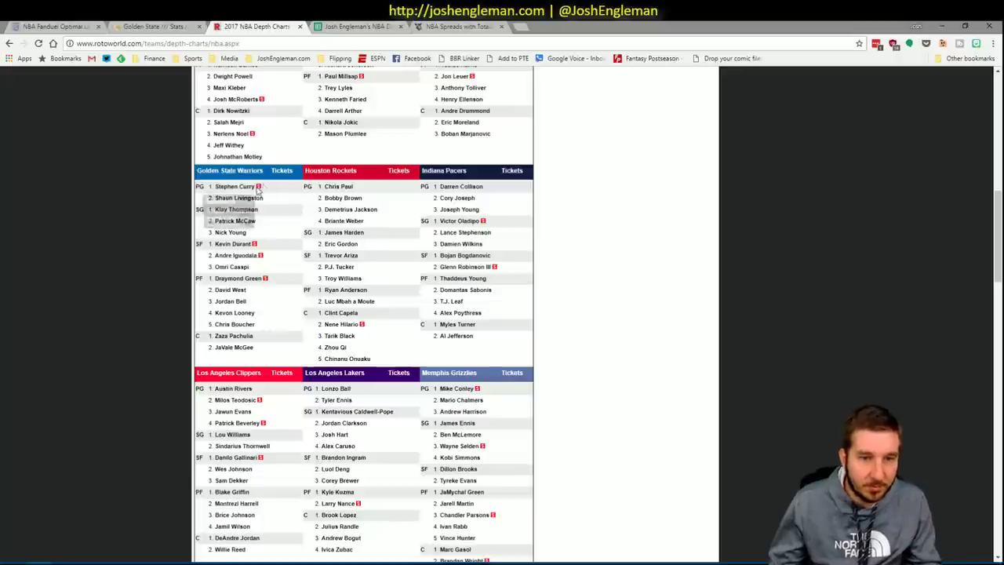
mouse_move(259, 189)
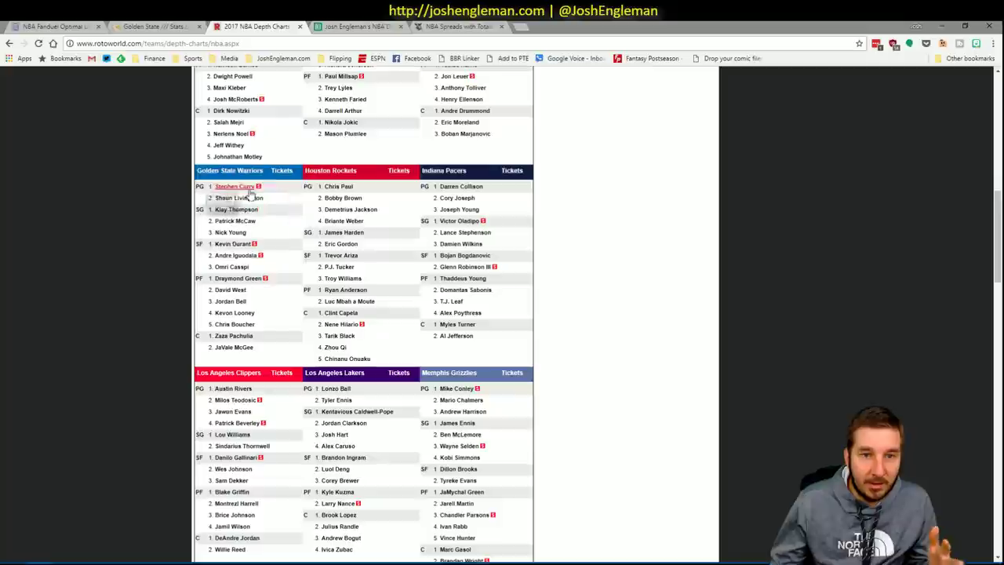
left_click(942, 26)
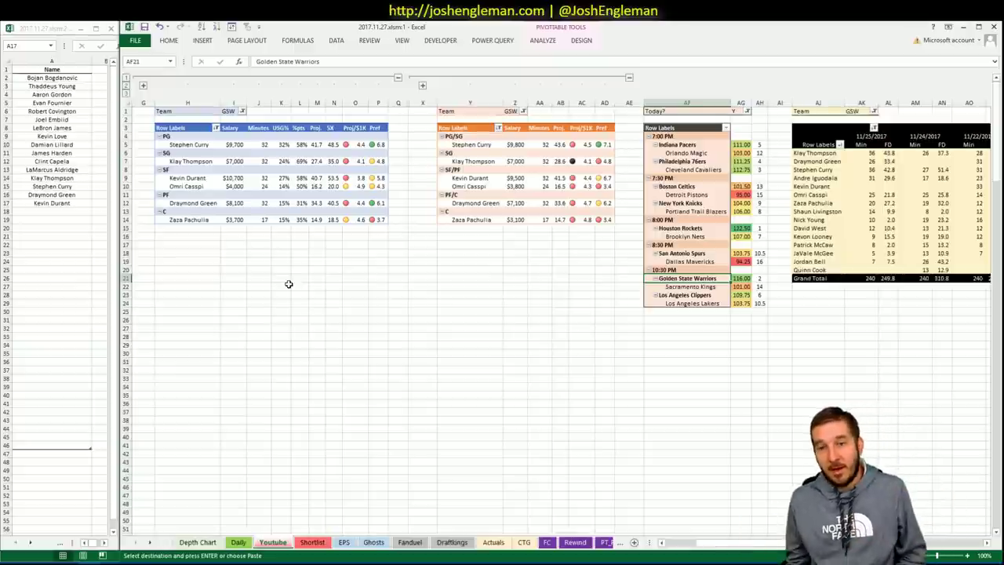
Filter the blue and orange projection pivot tables to team SAC
left_click(230, 110)
type("SAC")
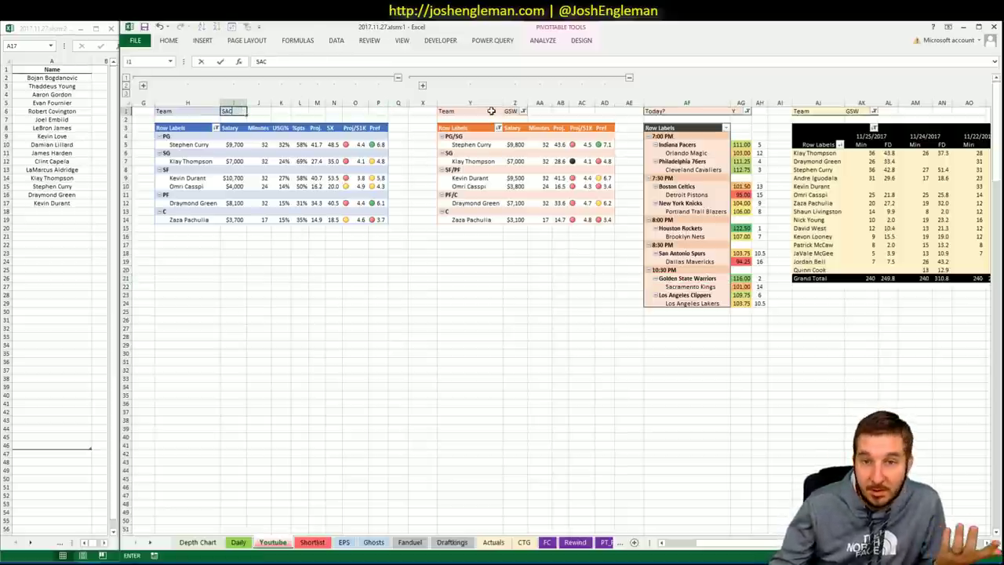
left_click(518, 111)
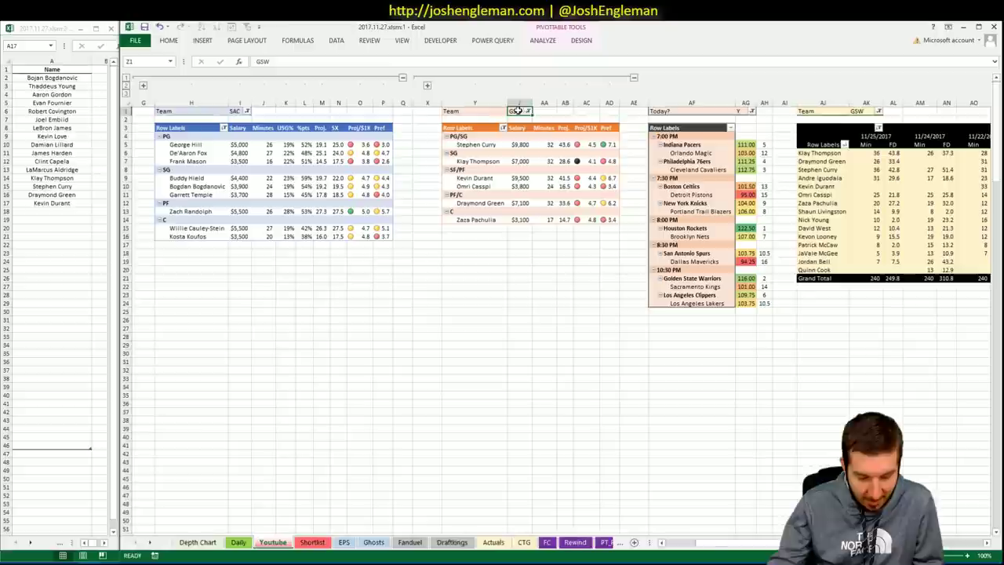
type("SAC")
left_click(511, 244)
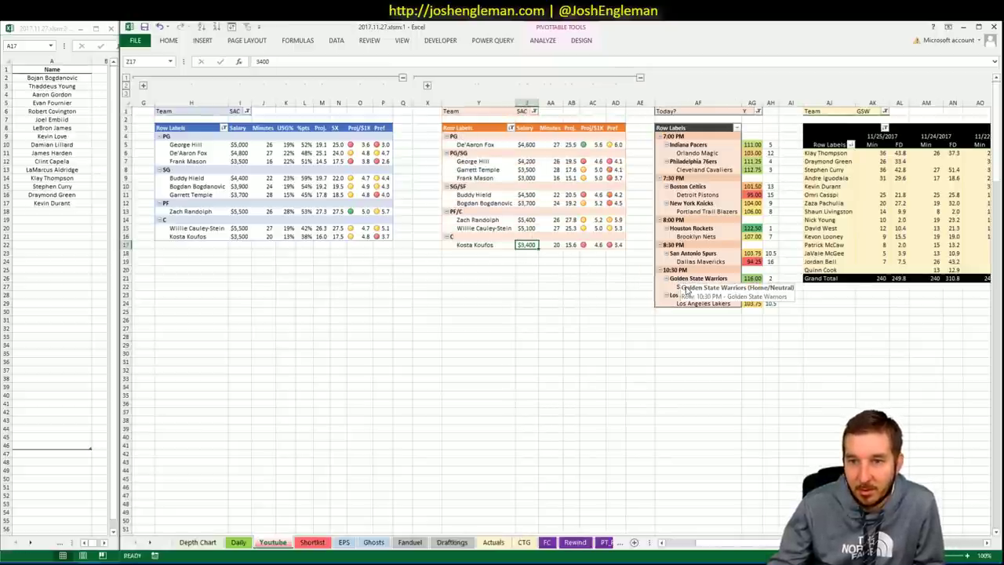
Filter the game log pivot table to team SAC and review the players' earlier games
left_click(863, 113)
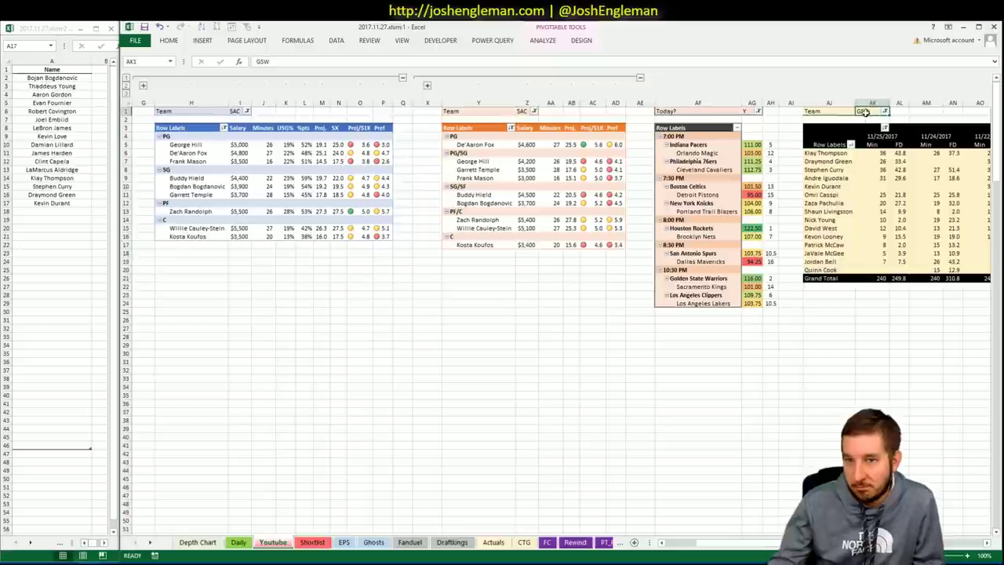
type("SAC")
left_click(558, 277)
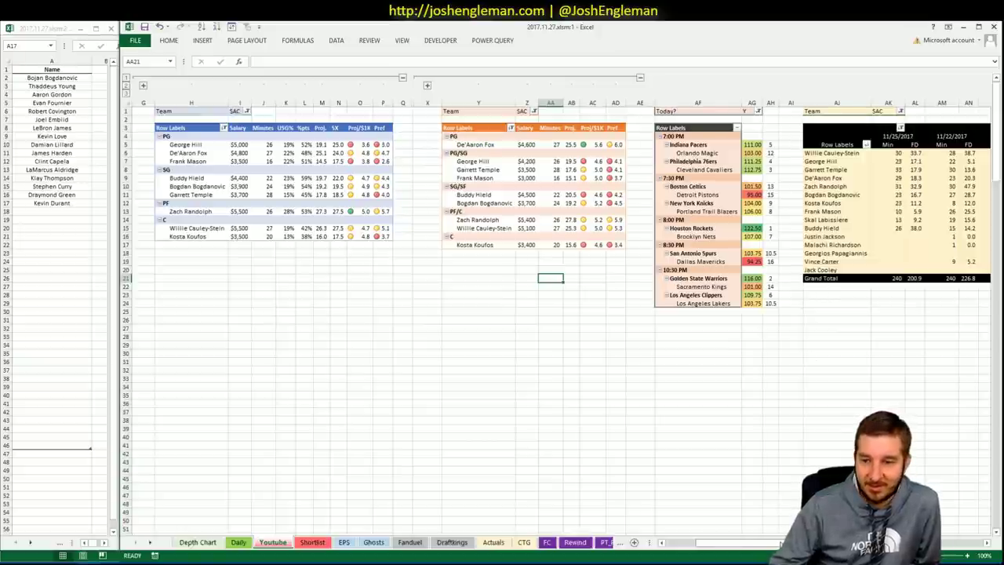
left_click_drag(779, 544, 787, 543)
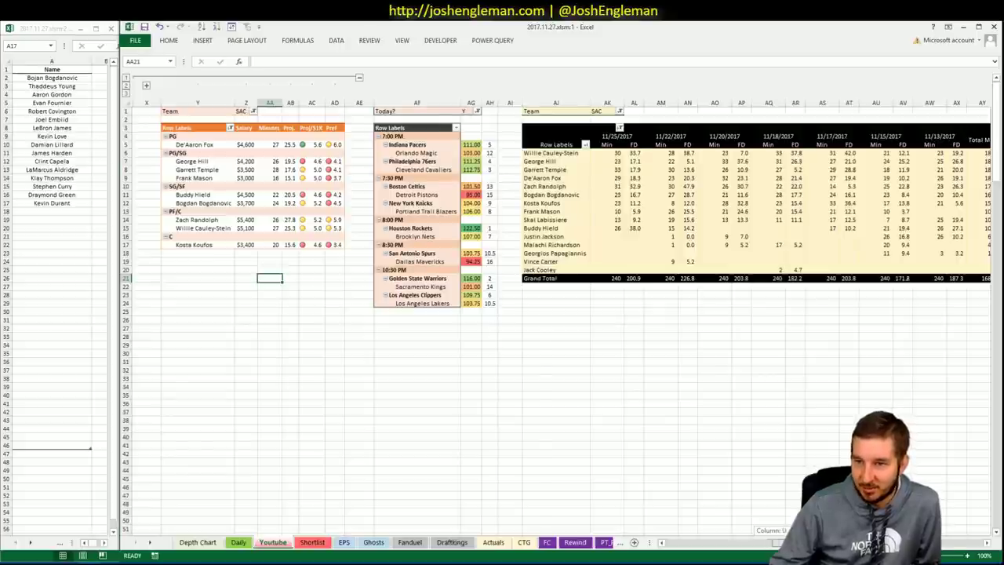
left_click_drag(787, 543, 684, 543)
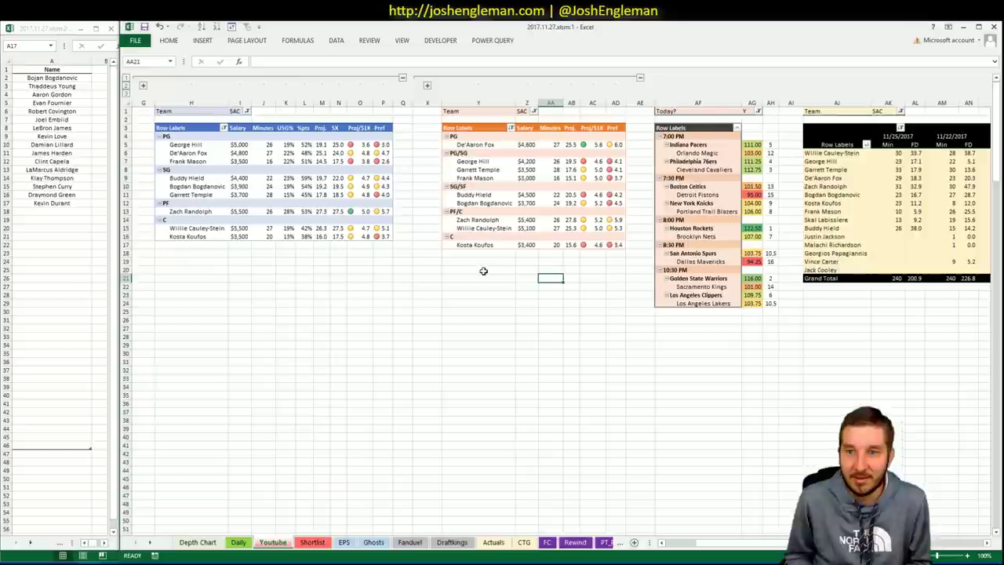
Filter the blue and orange projection pivot tables to team LAC
left_click(236, 110)
key("ctrl+a")
left_click(238, 111)
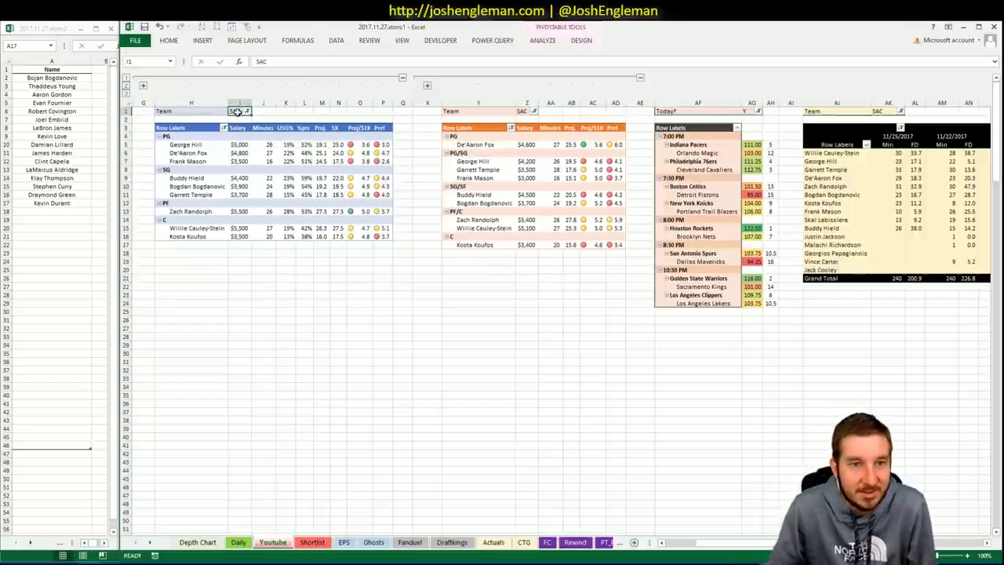
type("LA")
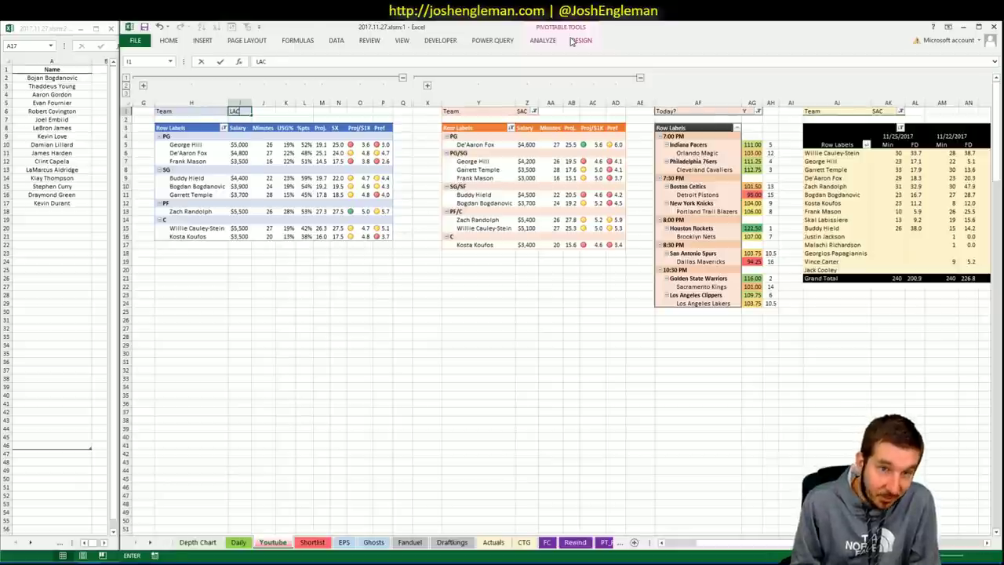
type("C")
key("Tab")
key("ctrl+Right")
key("ctrl+Right")
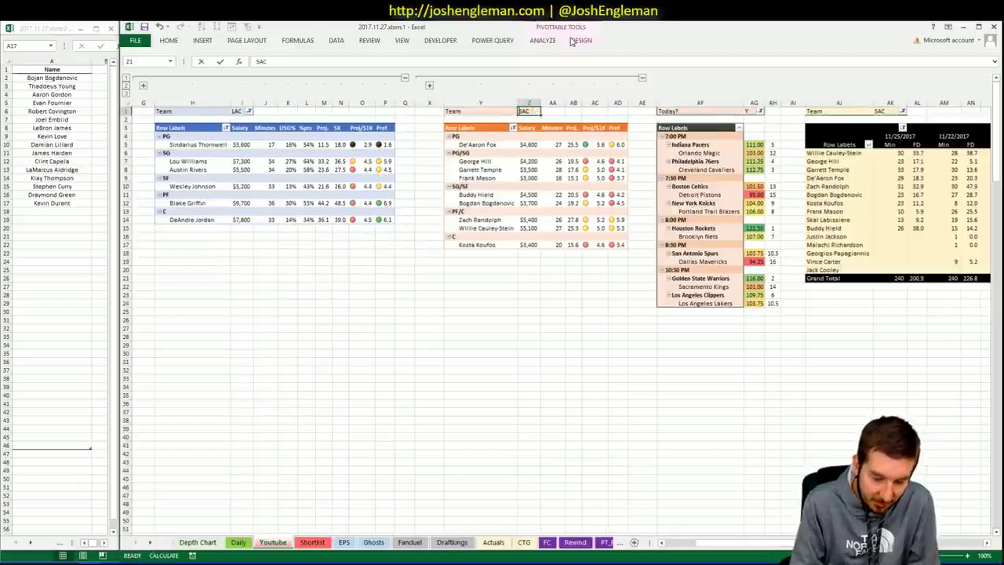
type("LAC")
key("Tab")
Filter the game log pivot table to team LAC
key("ctrl+Right")
key("ctrl+Right")
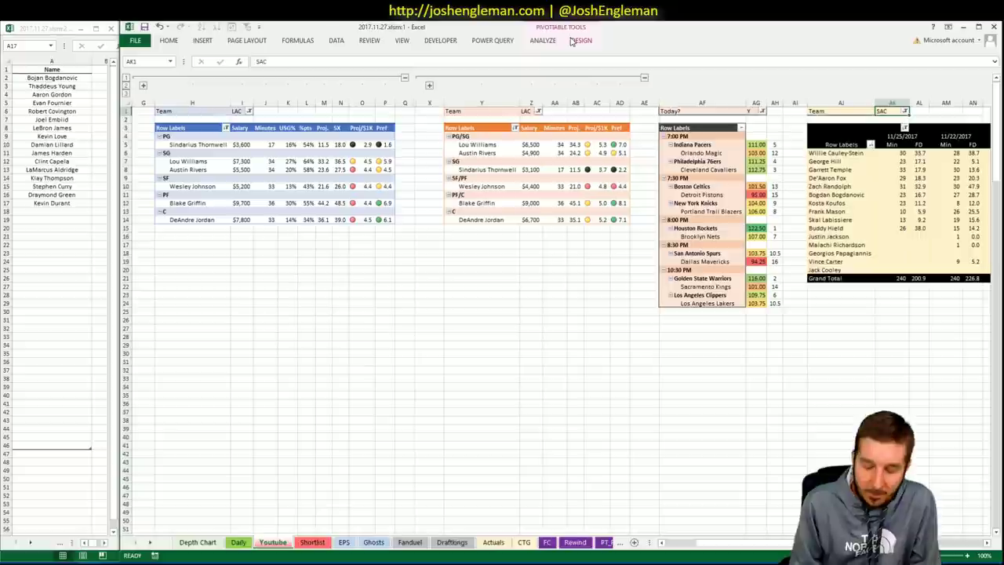
type("LAC")
key("Return")
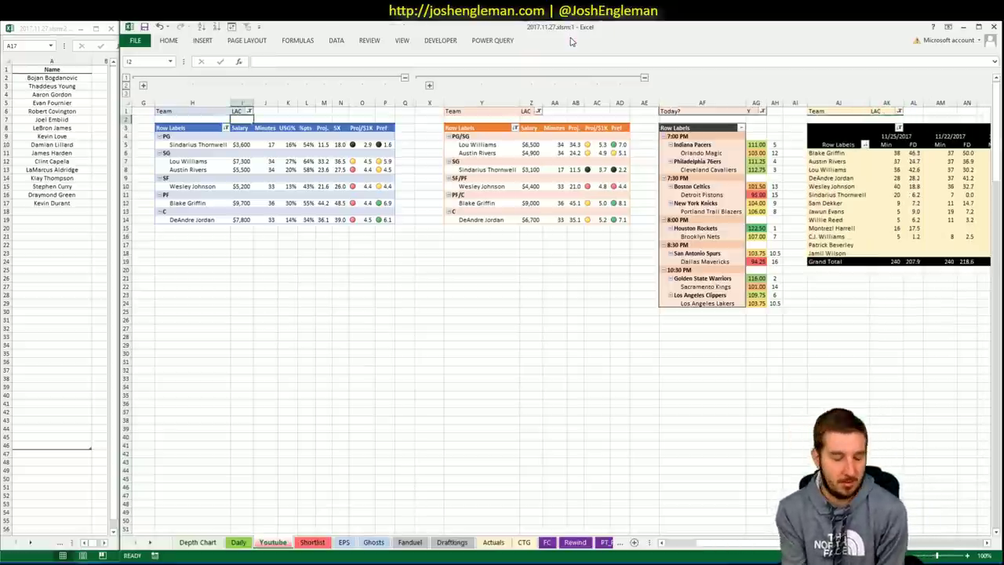
Check the NBA spreads and totals for Monday, November 27, 2017 on SBRodds.com in Chrome and return to the Excel workbook
key("alt+Tab")
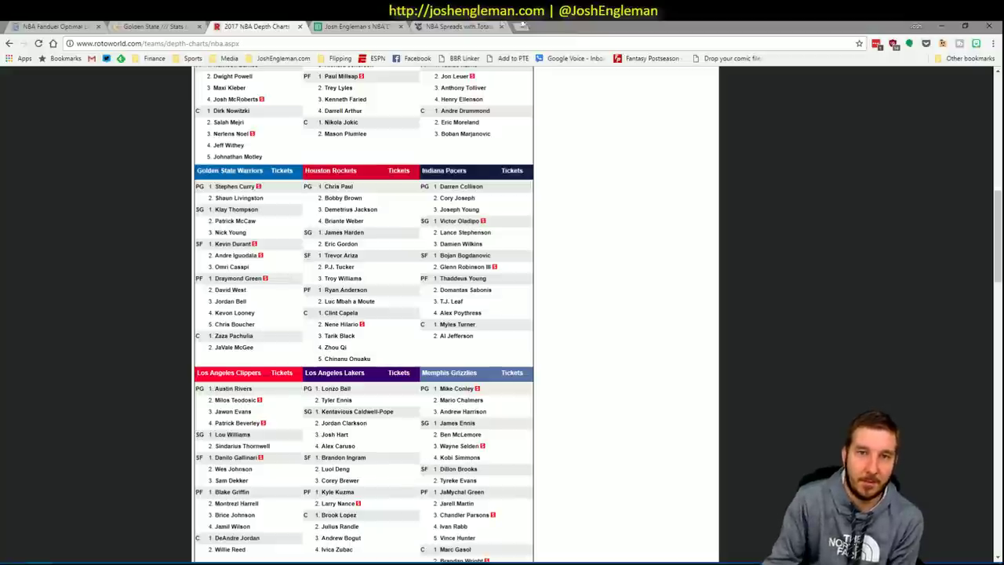
left_click(472, 26)
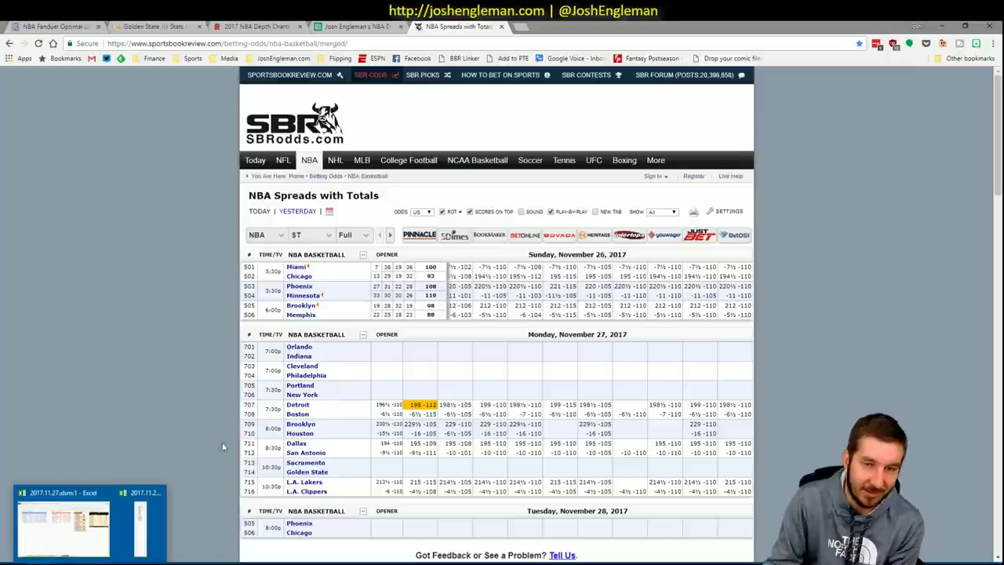
left_click(948, 23)
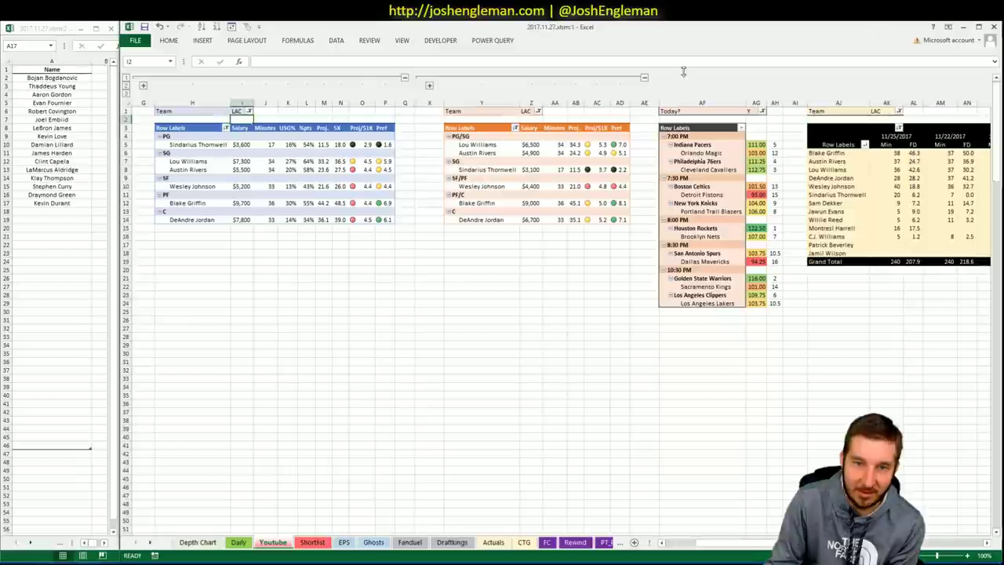
left_click(554, 262)
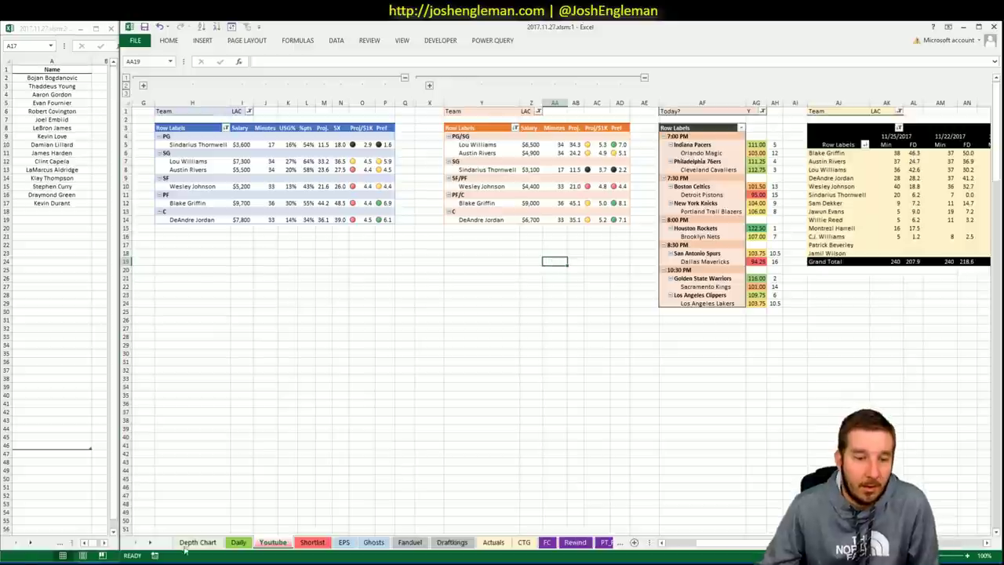
Open the Los Angeles Clippers page on Cleaning the Glass in Chrome and copy the player rows of the Shooting: Frequency table
key("alt+Tab")
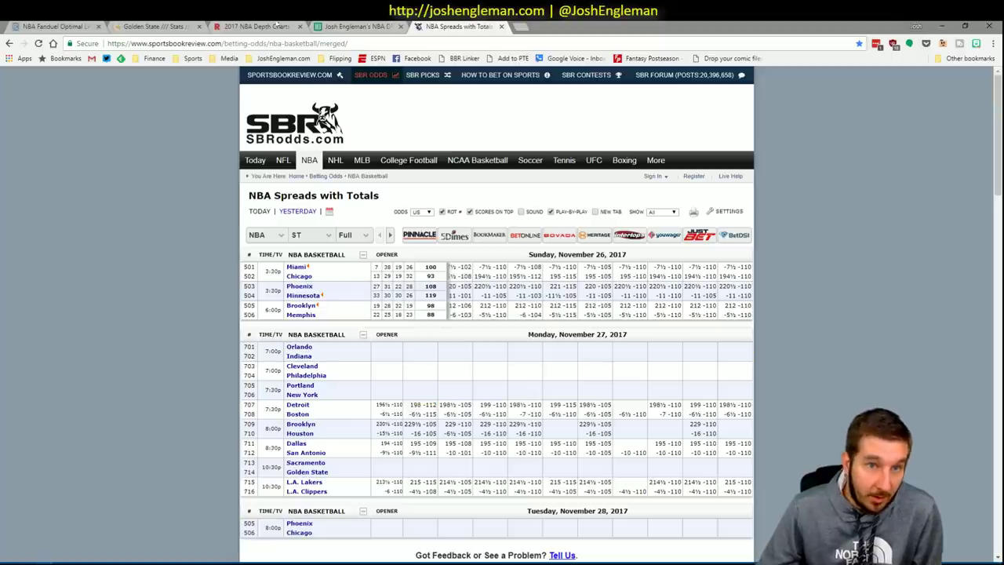
left_click(159, 26)
left_click(218, 104)
type("clipp")
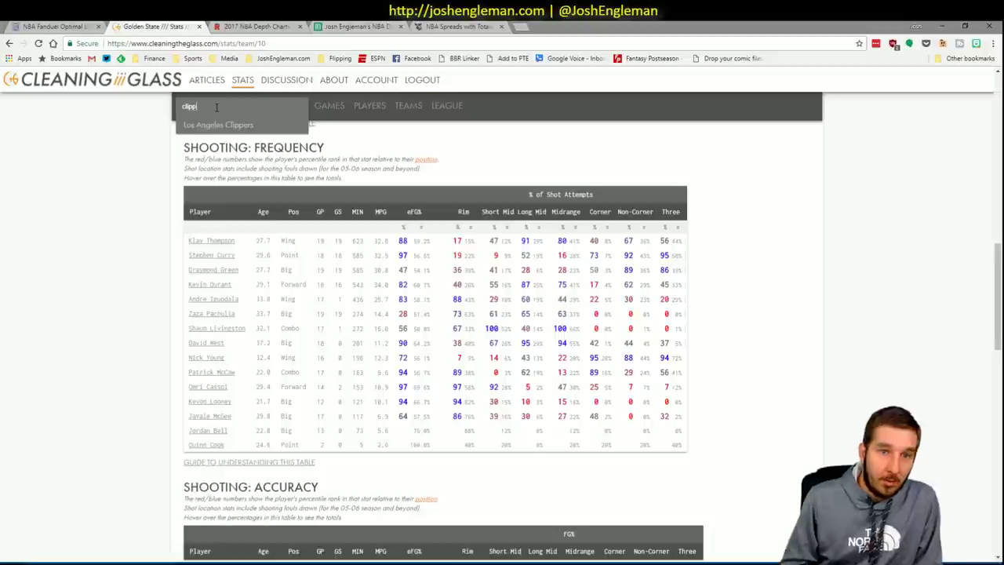
left_click(219, 125)
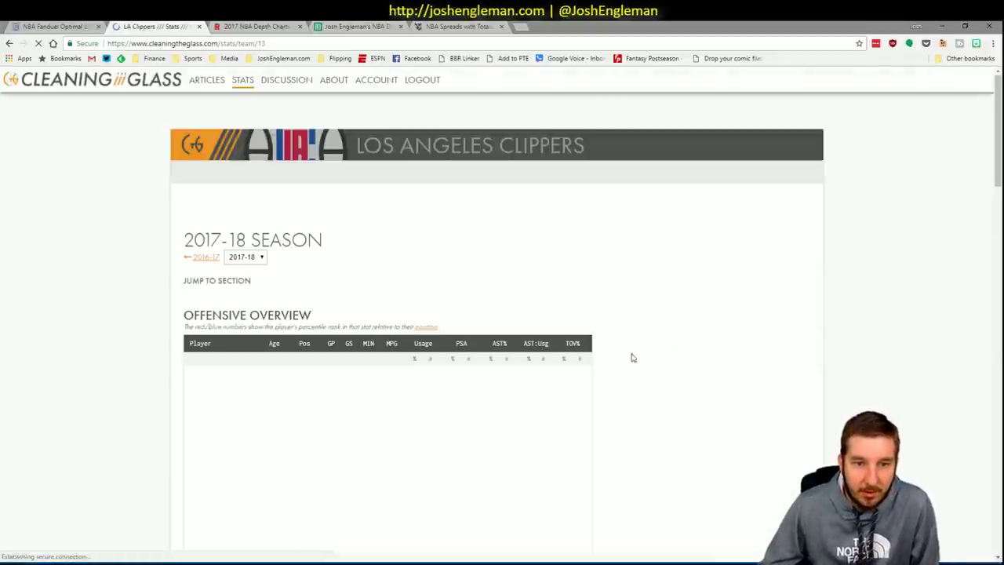
scroll(552, 340, "down", 12)
scroll(667, 392, "up", 2)
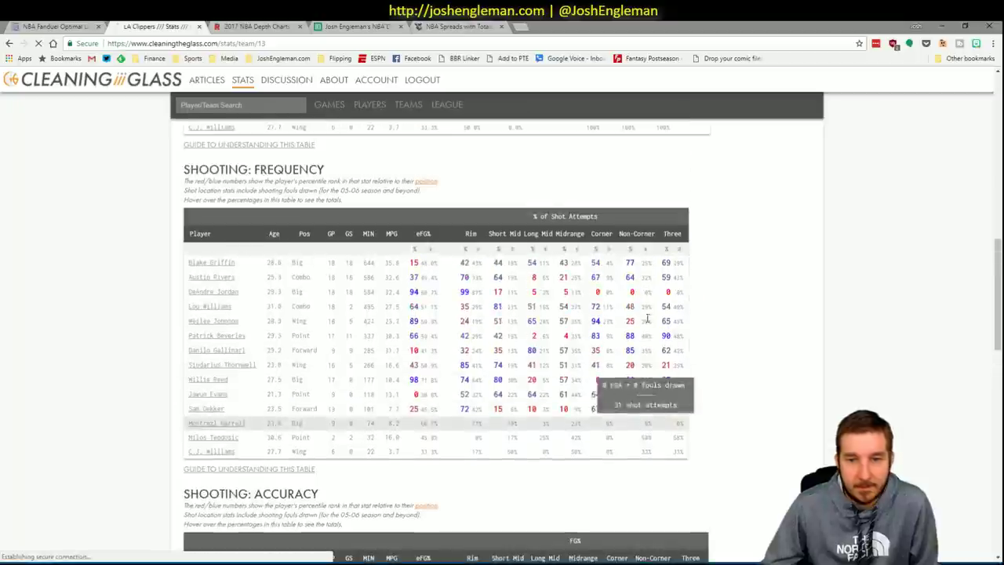
left_click_drag(683, 455, 187, 269)
key("ctrl+c")
Load the copied Clippers shooting data into the CTG sheet of the Excel workbook and set the opponent to LAL
key("alt+Tab")
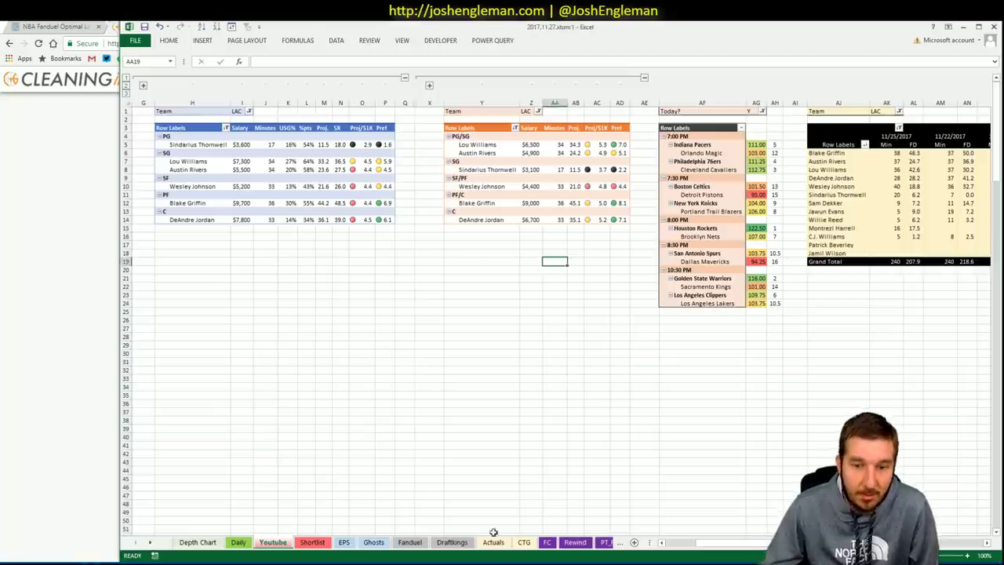
left_click(523, 542)
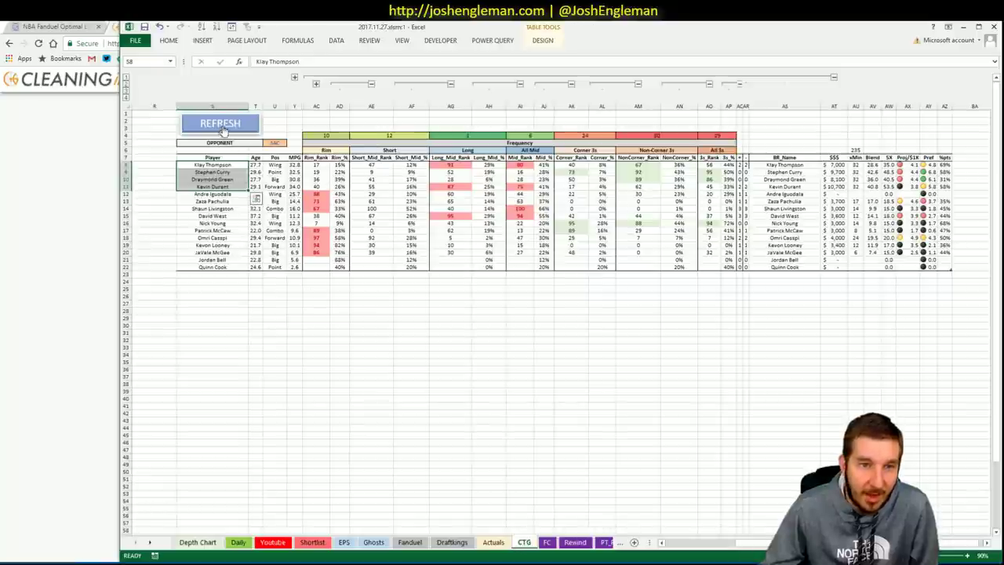
left_click(275, 144)
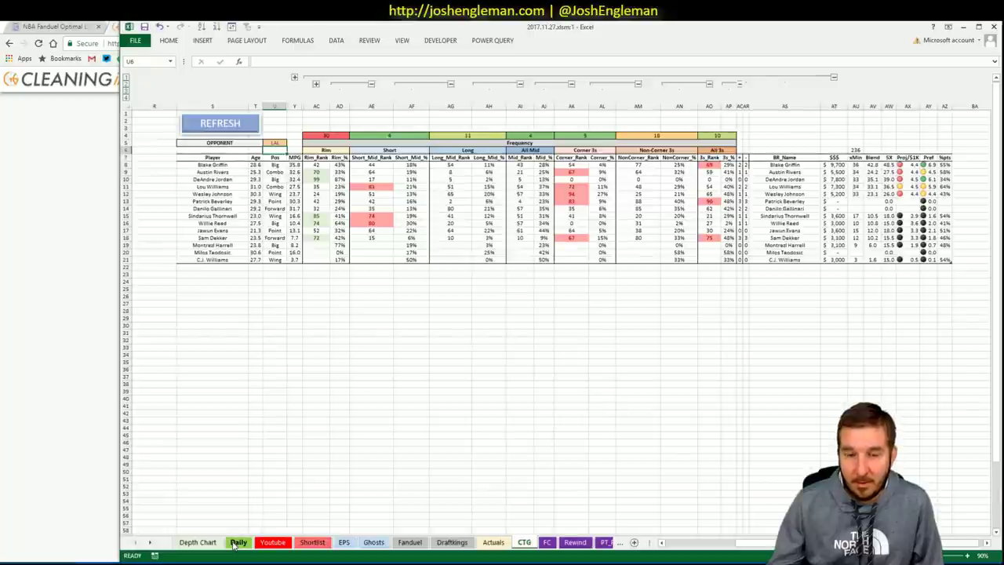
Examine the Clippers' offensive overview, shooting, foul drawing, and defense and rebounding tables on Cleaning the Glass in Chrome
left_click(237, 543)
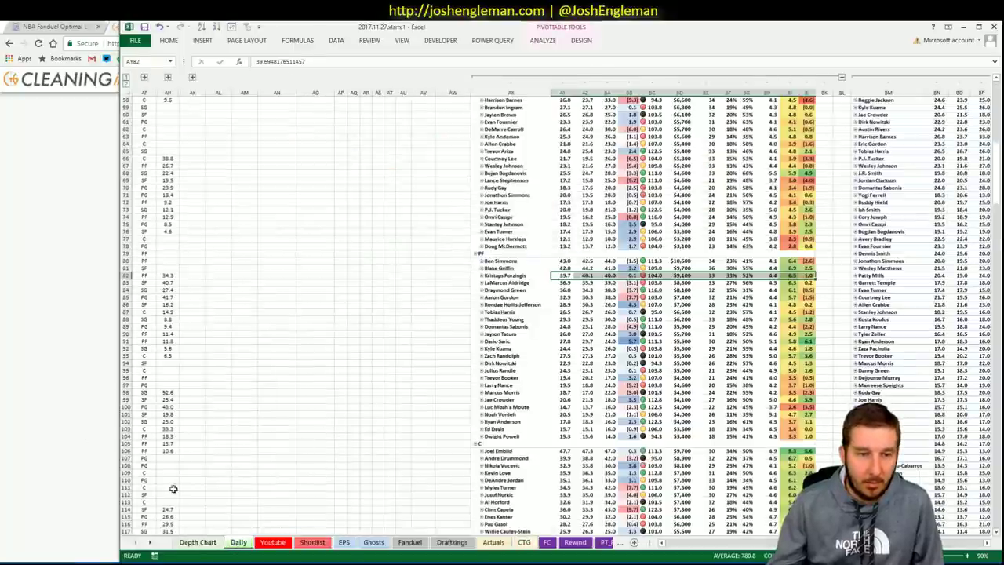
left_click(98, 416)
scroll(98, 415, "up", 15)
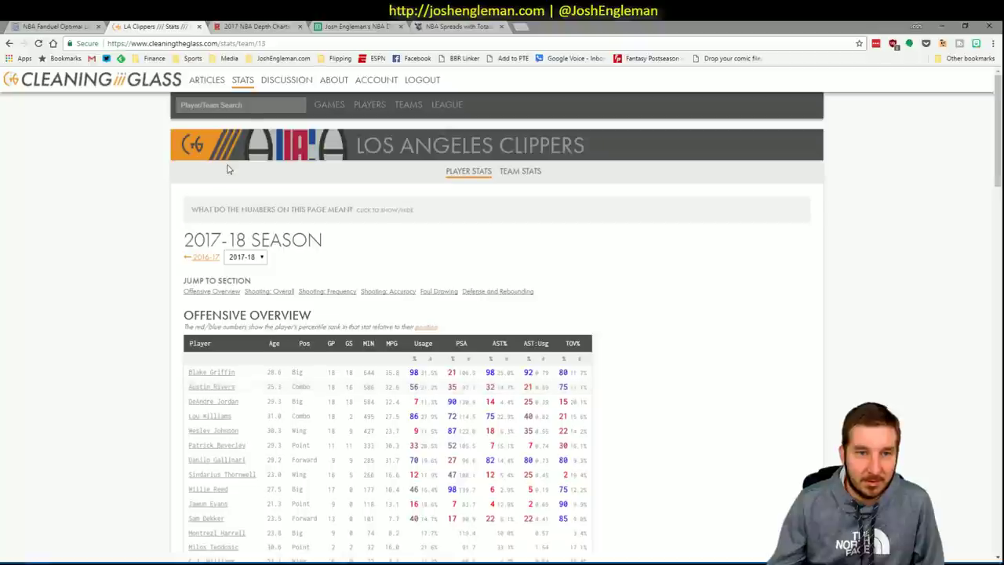
scroll(621, 397, "down", 1)
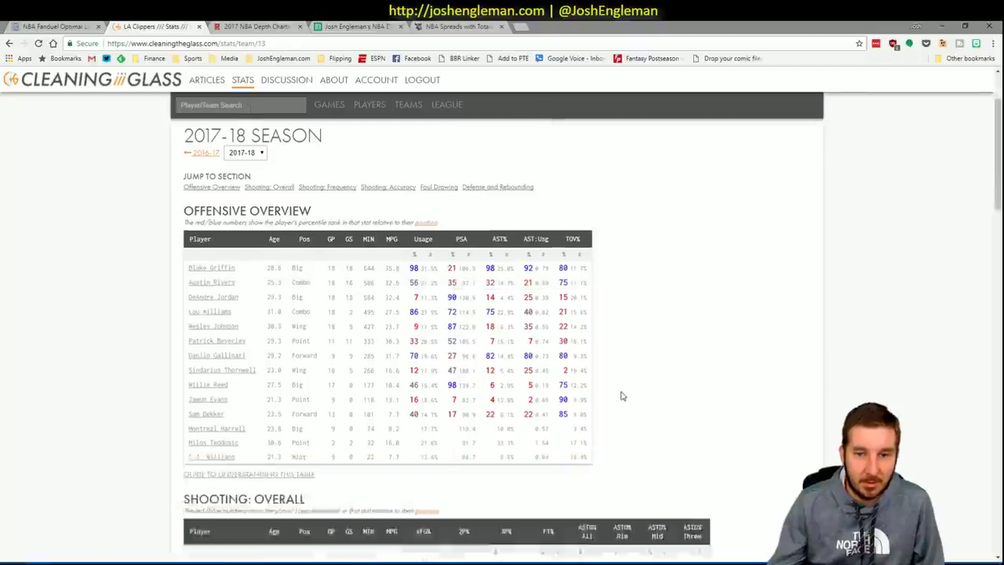
scroll(621, 396, "down", 7)
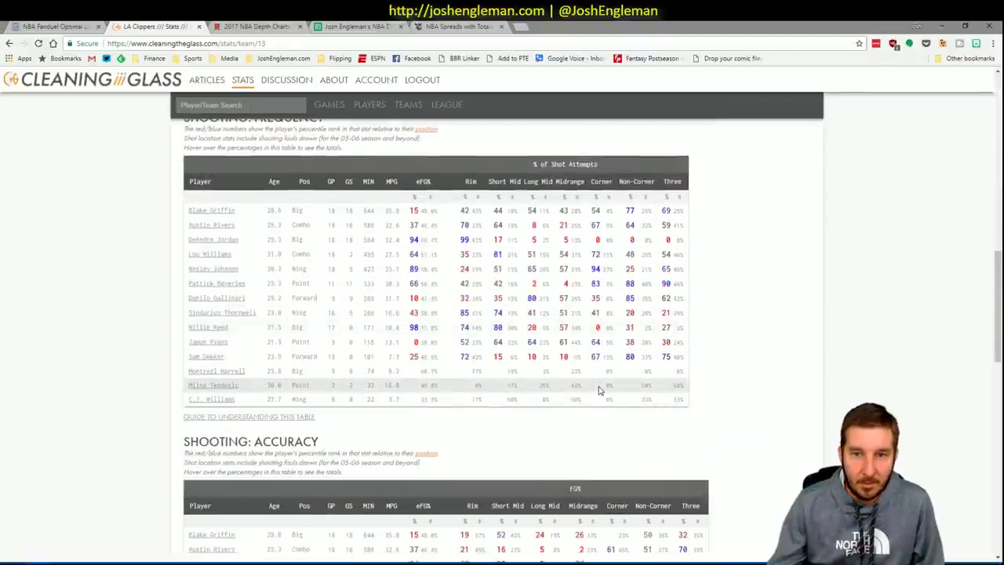
scroll(598, 390, "down", 6)
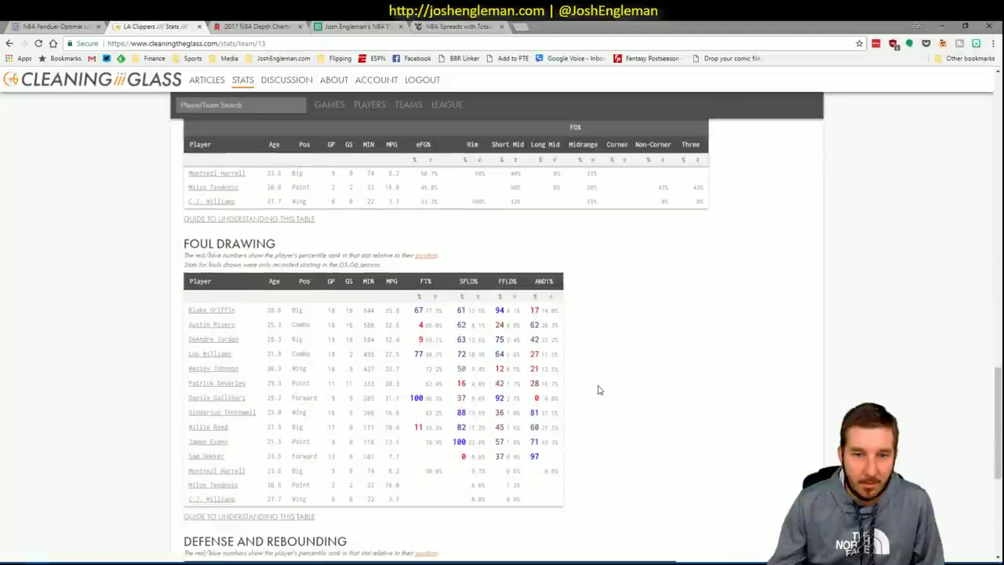
scroll(599, 390, "down", 3)
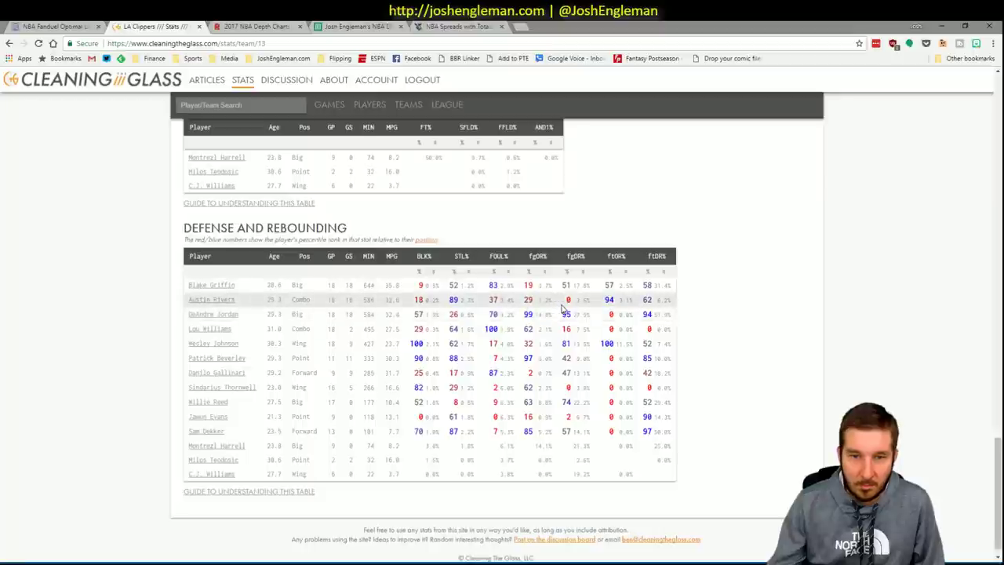
scroll(564, 307, "up", 3)
scroll(498, 289, "down", 3)
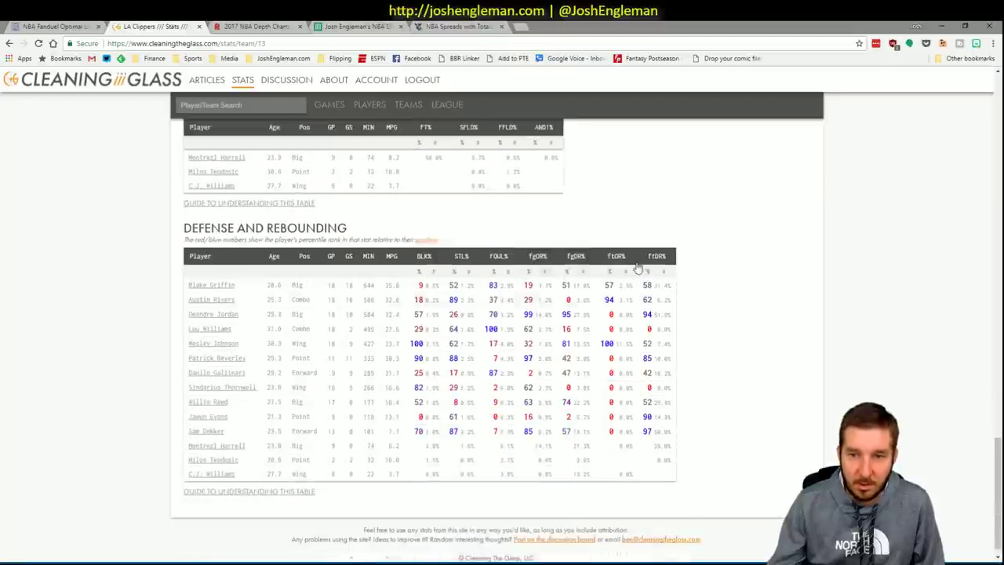
mouse_move(619, 262)
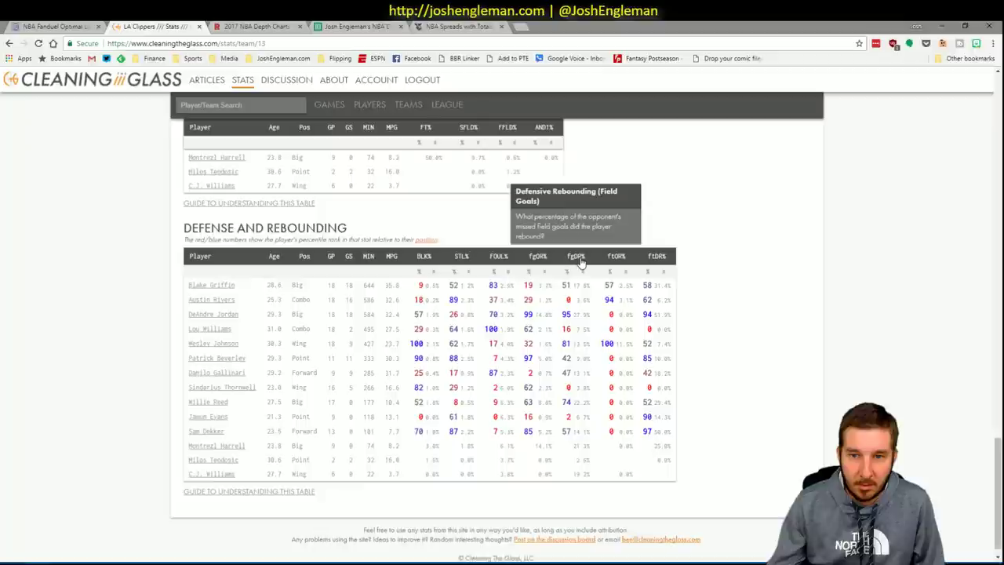
mouse_move(552, 264)
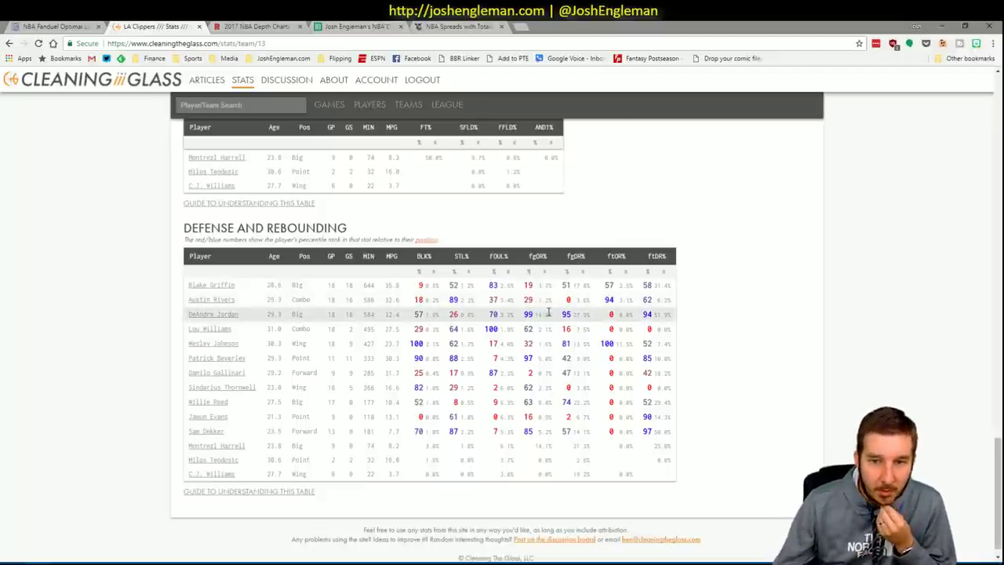
Open the Los Angeles Lakers' team stats and examine the defensive ranks in the Team Efficiency and Four Factors table
scroll(547, 313, "up", 15)
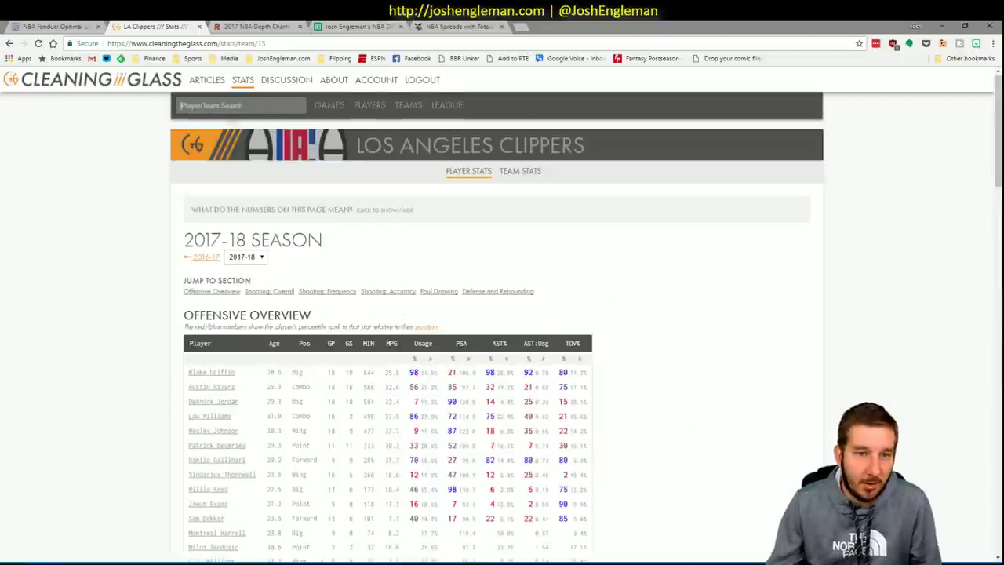
left_click(267, 102)
type("lakers")
key("Return")
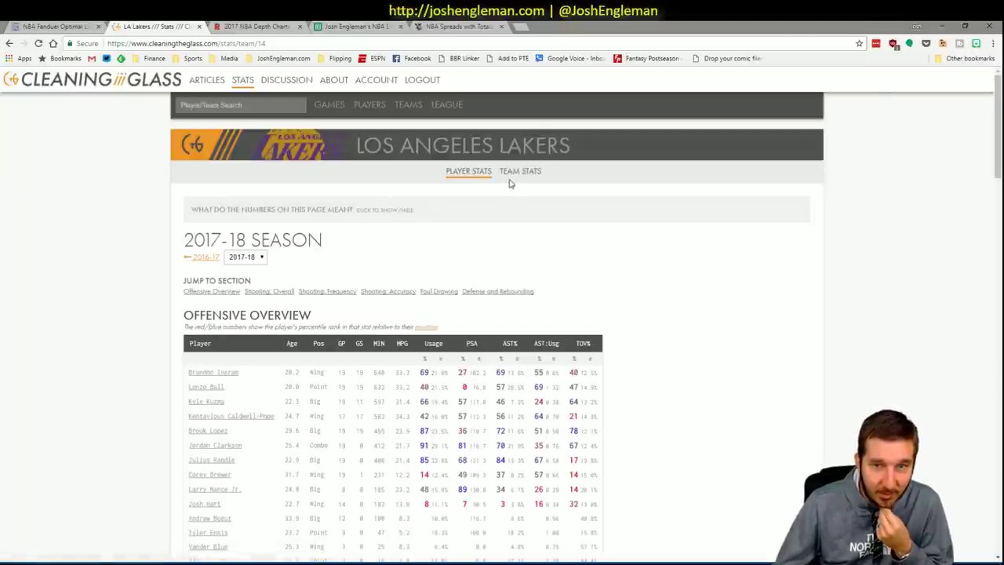
left_click(521, 171)
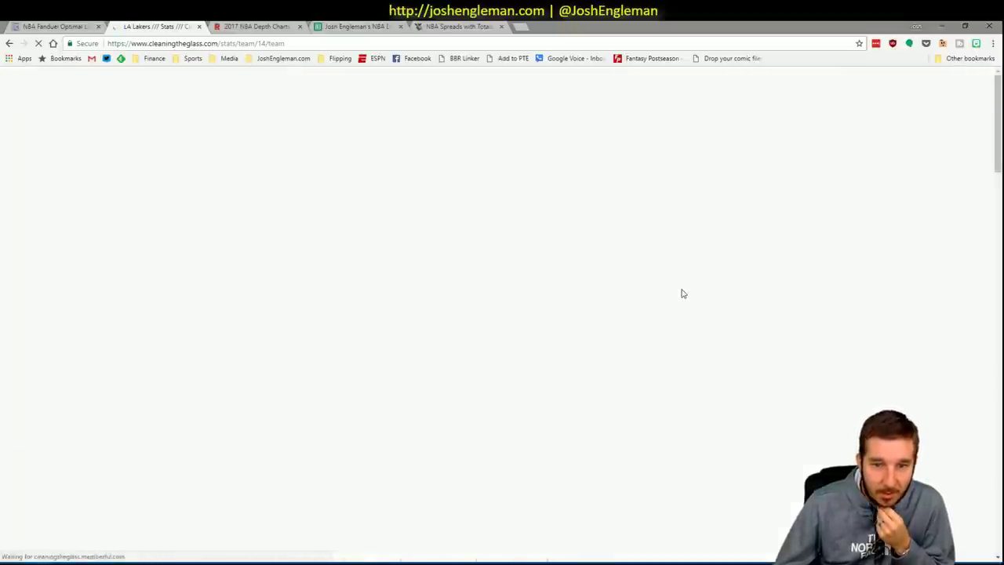
scroll(707, 287, "down", 2)
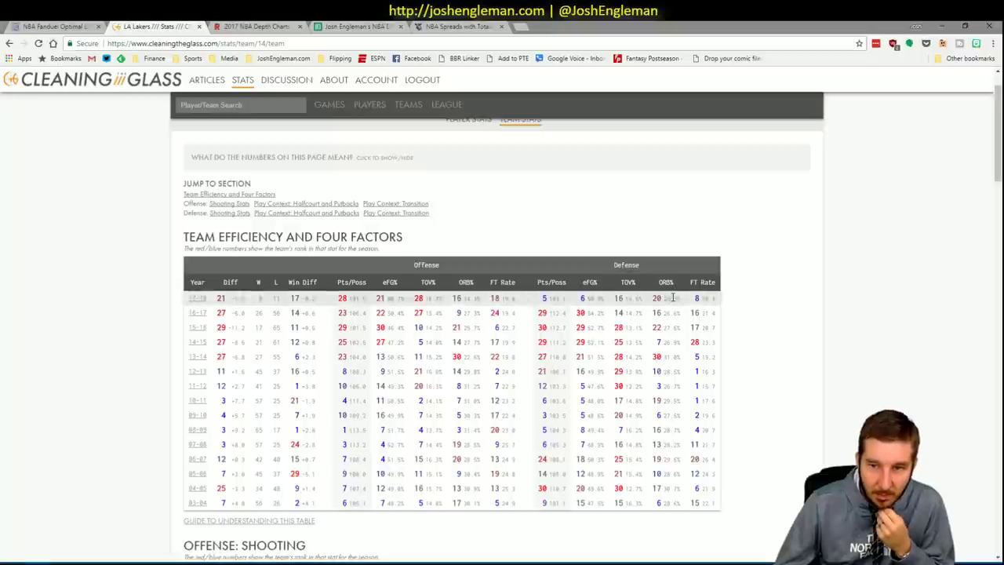
Switch to the player list in Excel and add DeAndre Jordan below Kevin Durant
left_click(137, 560)
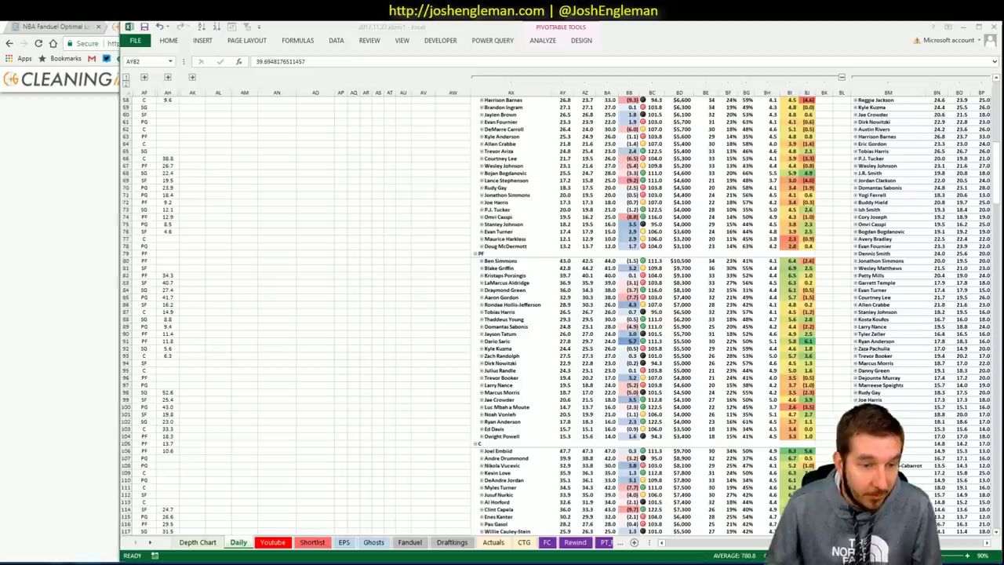
key("alt+Tab")
key("alt+Tab")
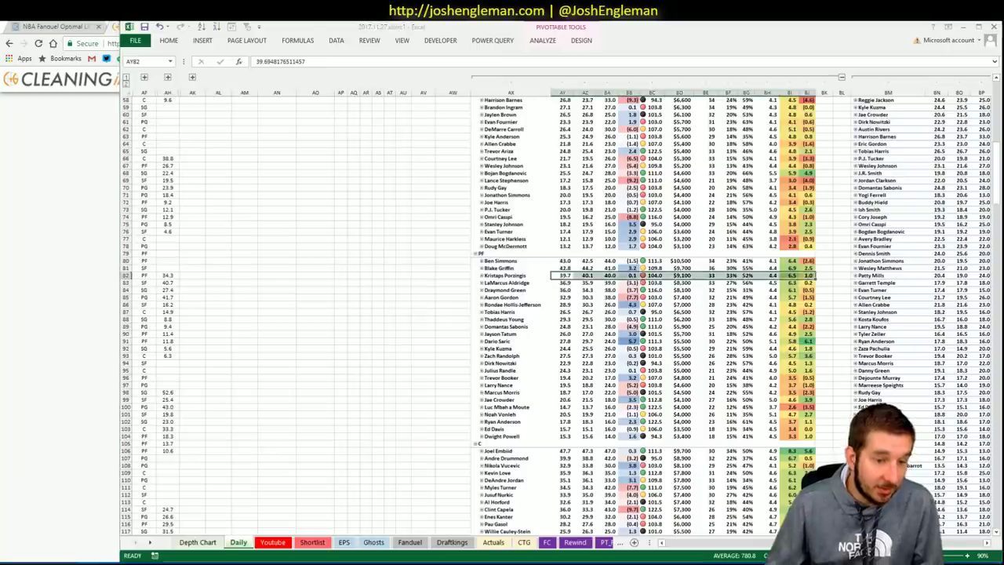
left_click(55, 524)
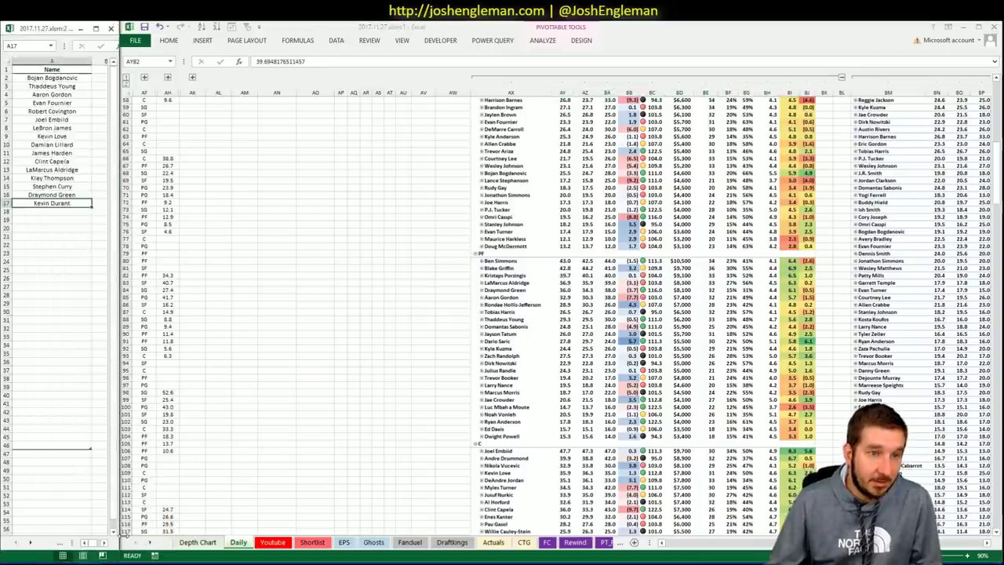
left_click(36, 214)
type("DeAndre")
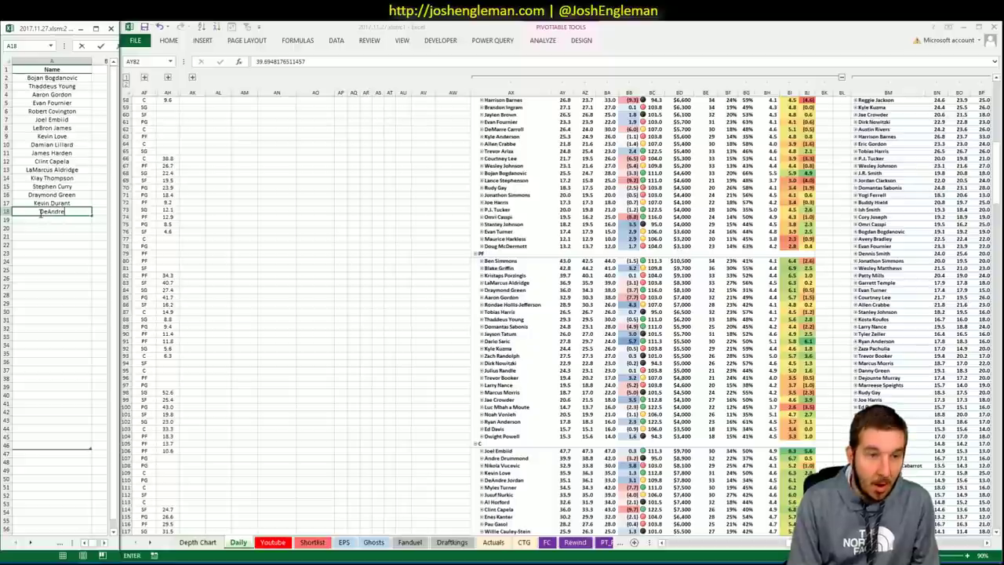
type(" Jordan")
key("Return")
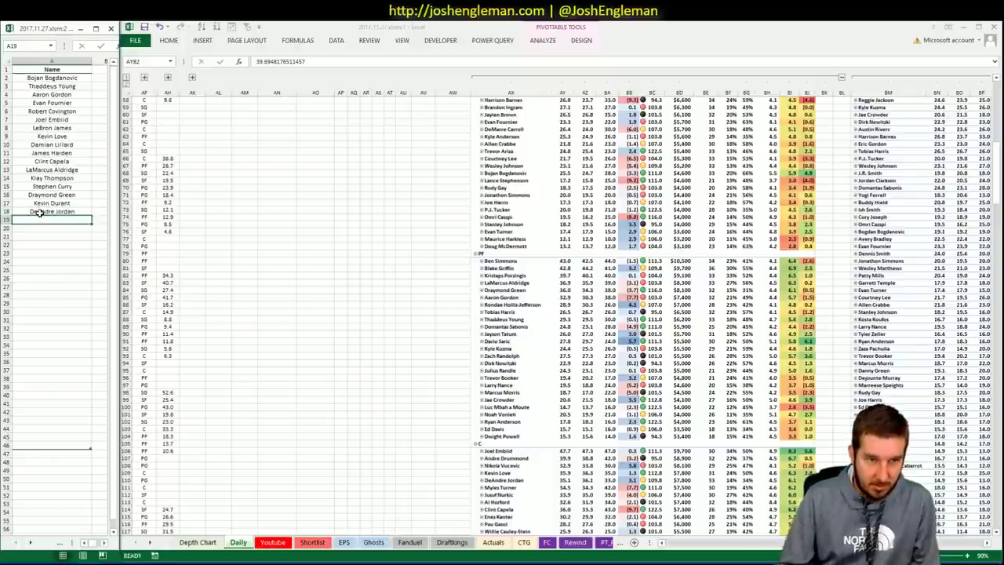
Review the Clippers' shooting matchup on the CTG sheet and DeAndre Jordan's row in the Youtube sheet's LAC game log
left_click(302, 275)
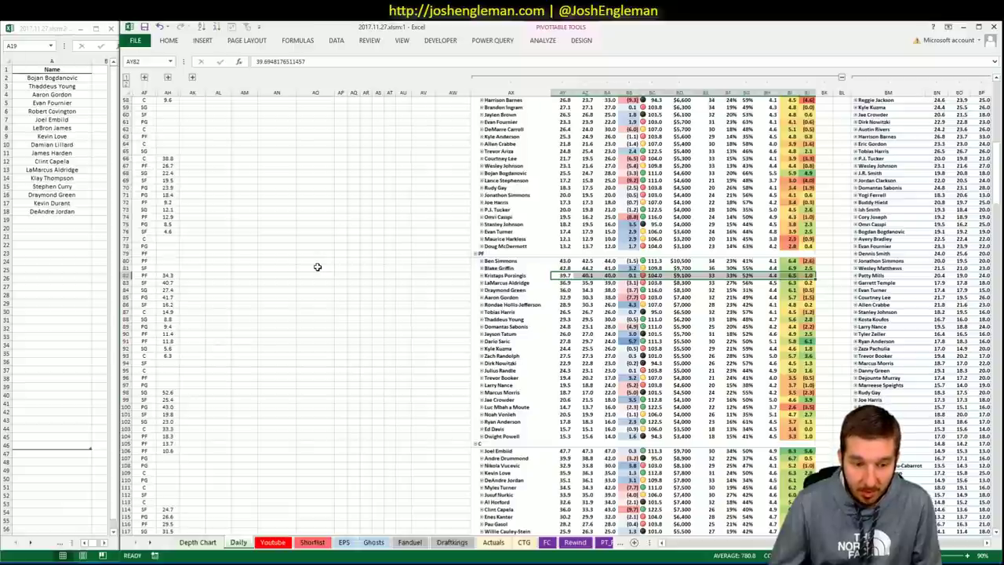
left_click(317, 267)
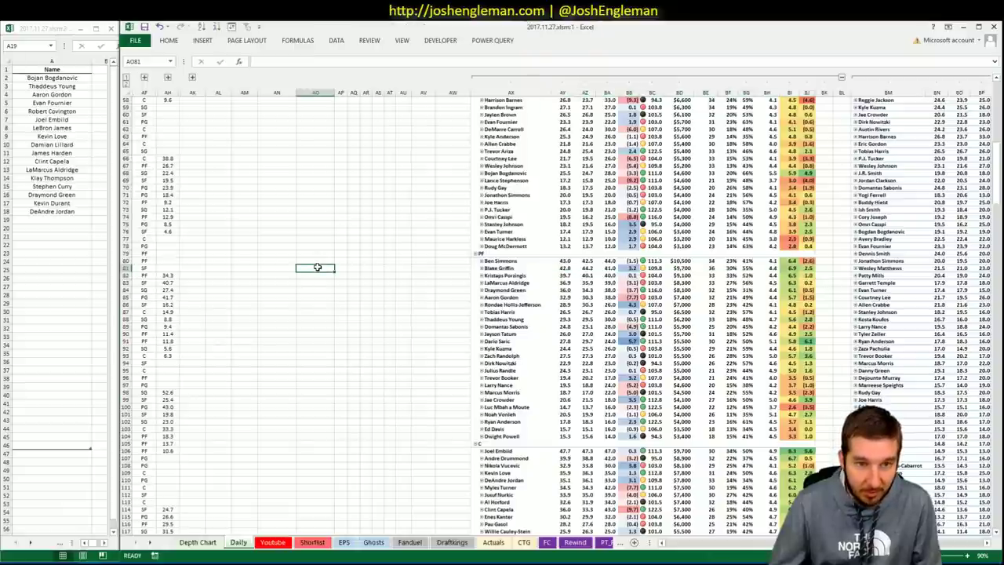
left_click(526, 544)
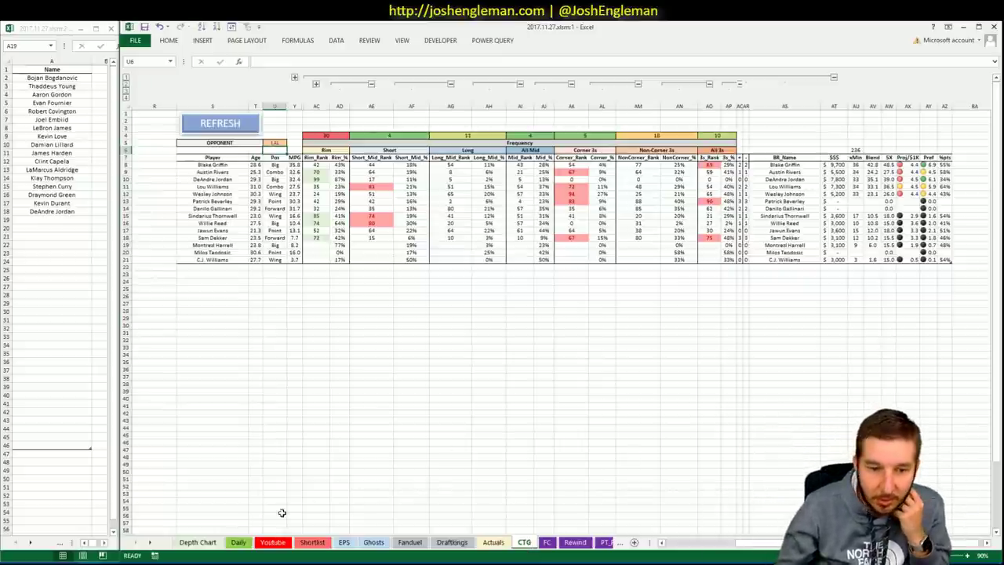
left_click(271, 543)
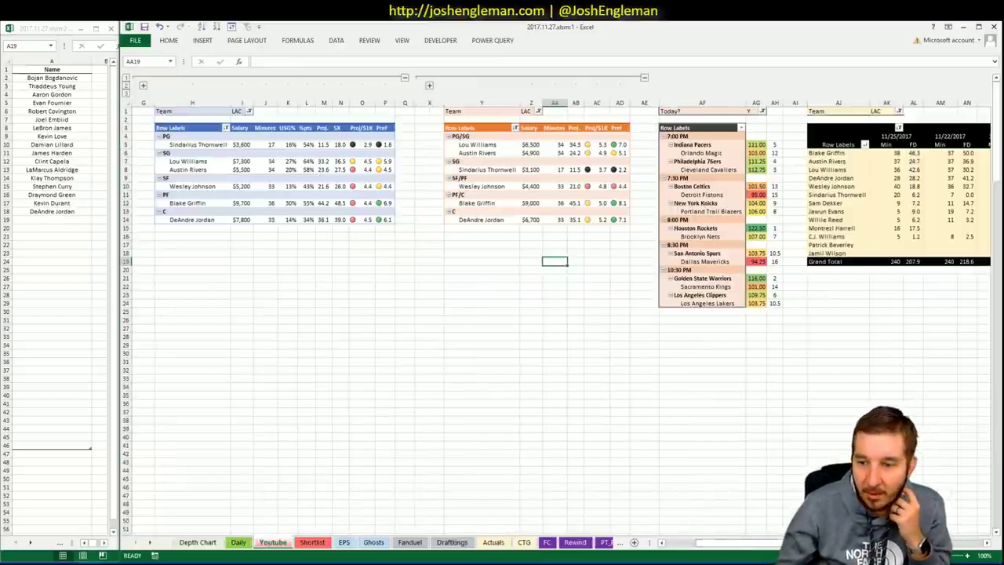
left_click_drag(697, 543, 751, 542)
left_click_drag(351, 178, 751, 178)
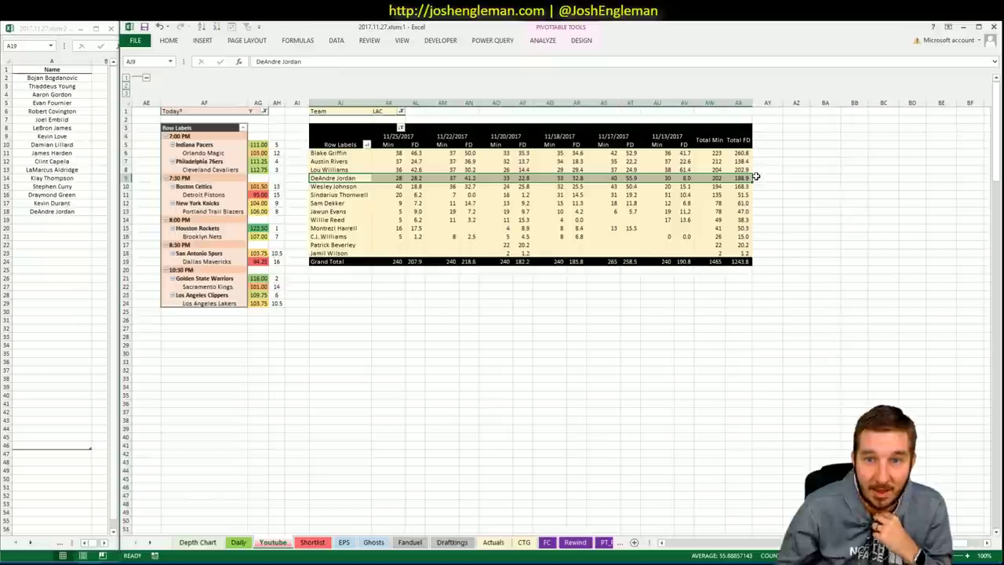
left_click(528, 403)
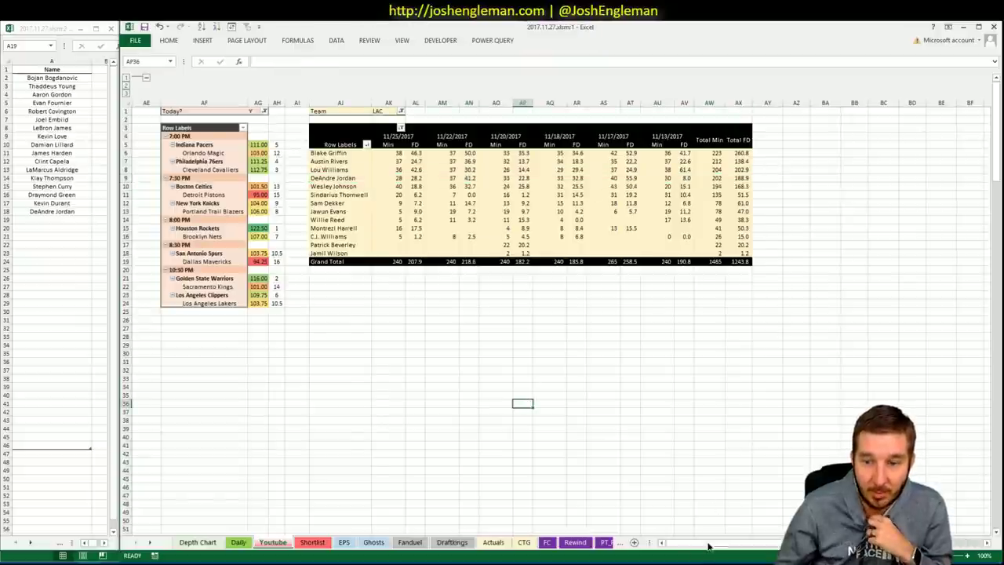
Review the Clippers' projections on the Youtube sheet and their shooting matchup against the Lakers on the CTG sheet
left_click_drag(713, 546, 686, 547)
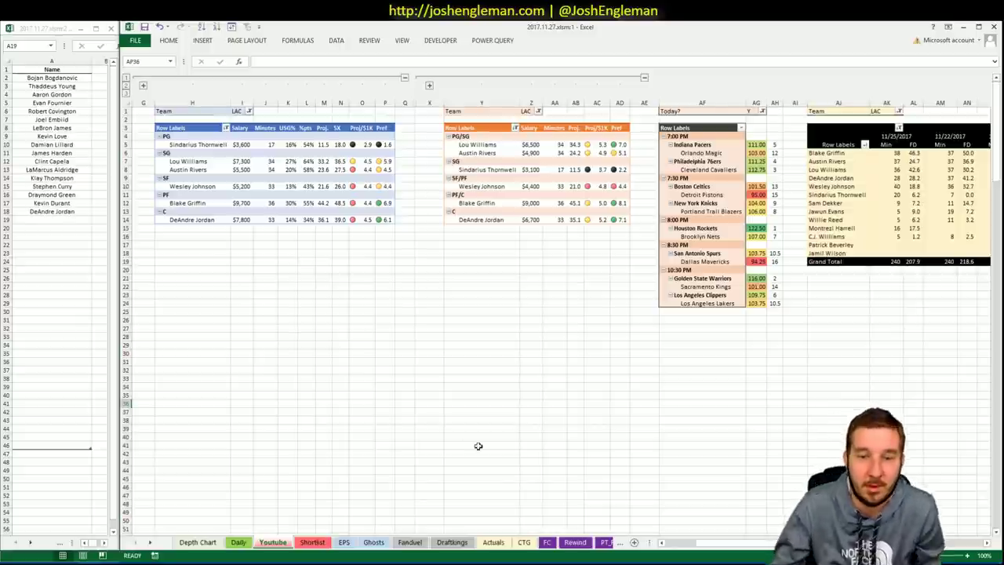
left_click(523, 542)
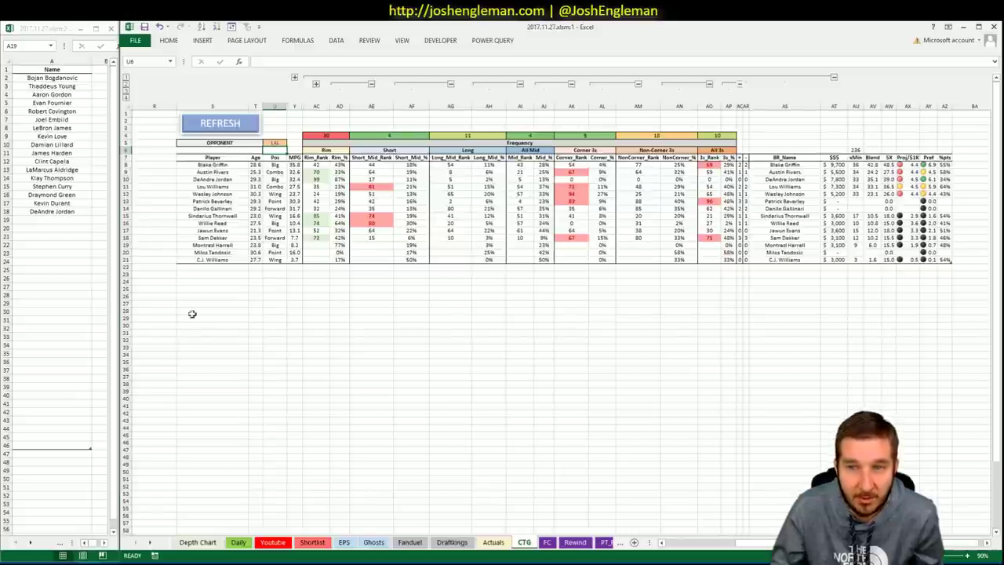
left_click(219, 291)
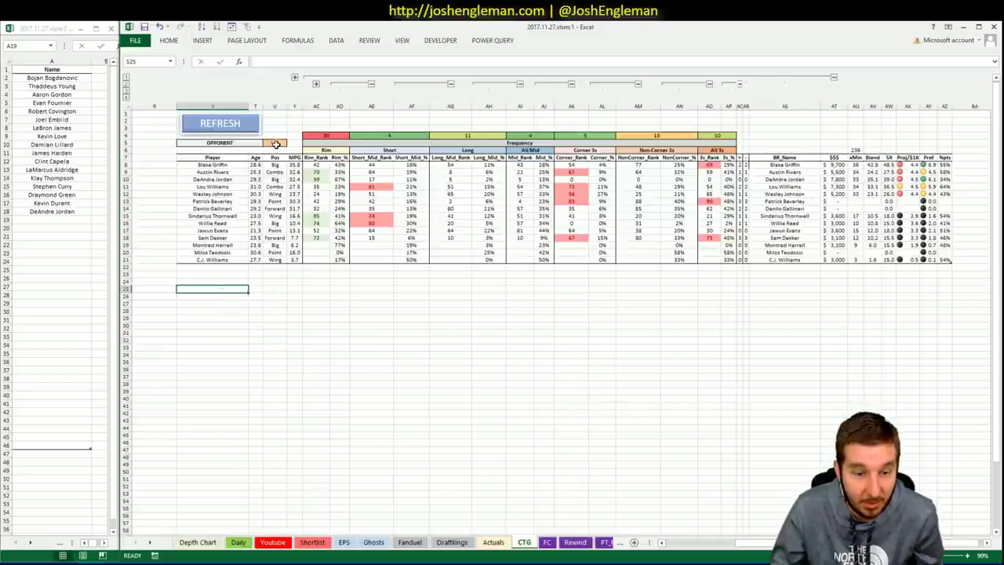
Filter the two projection tables and the game log on the Youtube sheet to team LAL
left_click(238, 542)
left_click(238, 542)
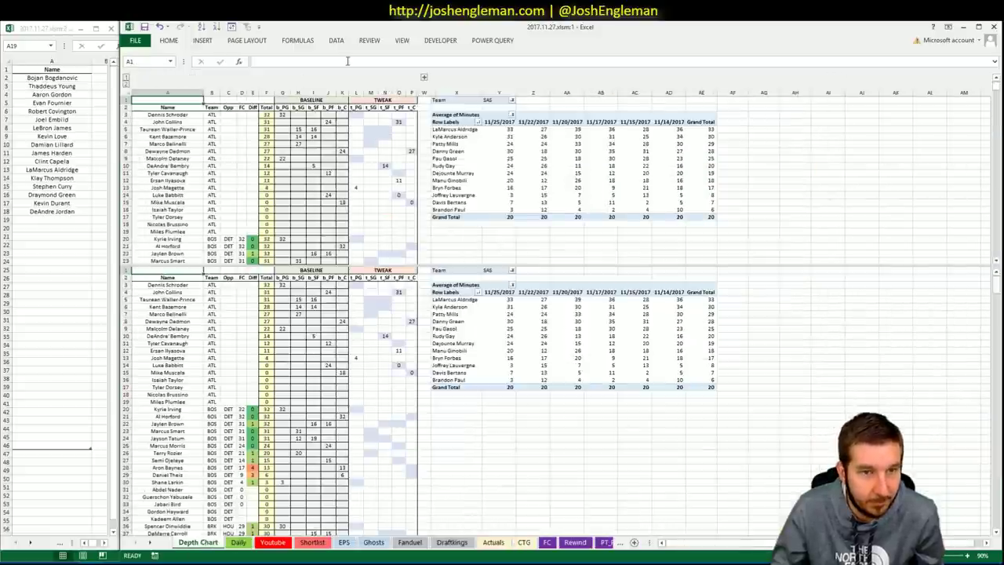
left_click(273, 542)
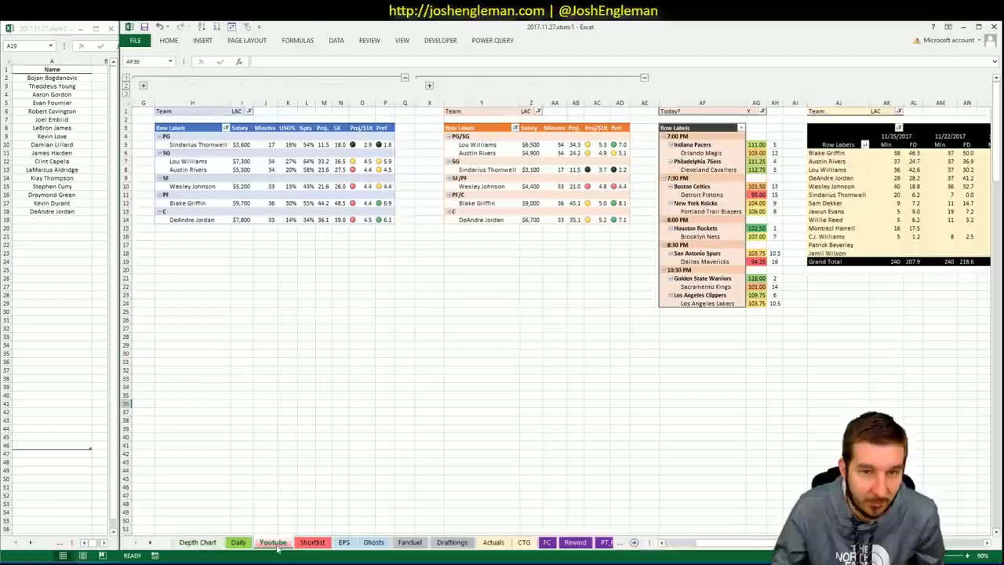
left_click(239, 111)
type("LAL")
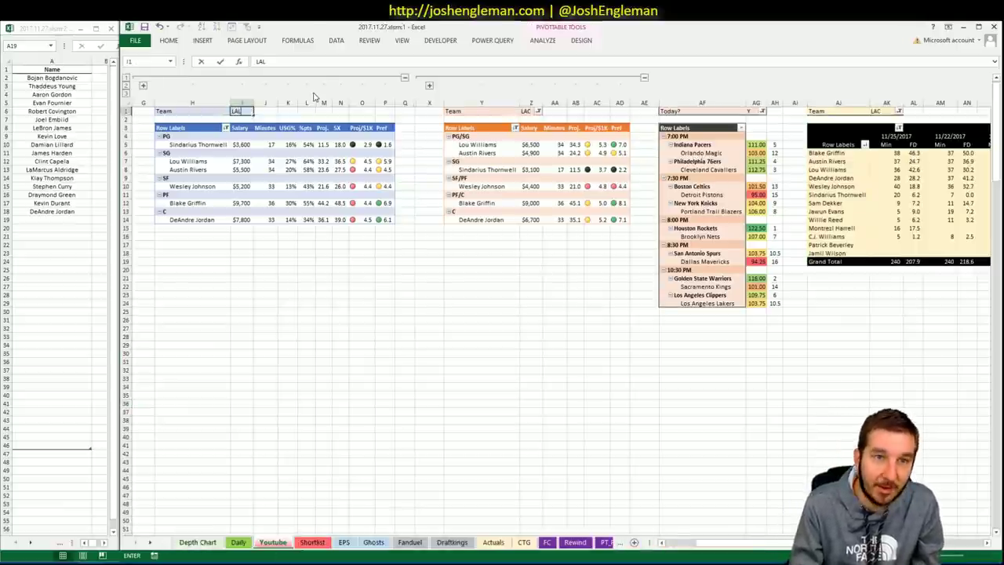
key("Return")
key("Tab")
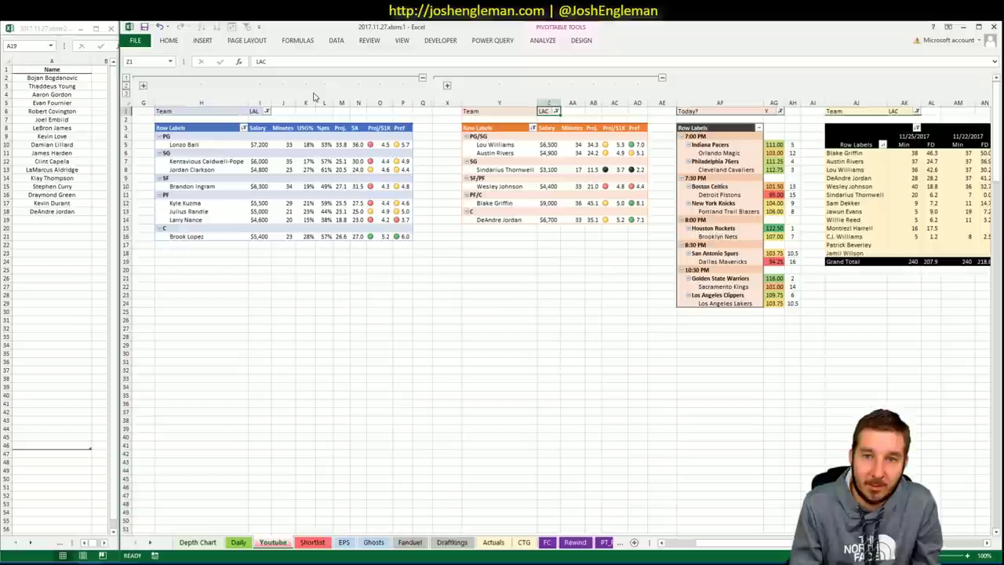
type("LAL")
key("Return")
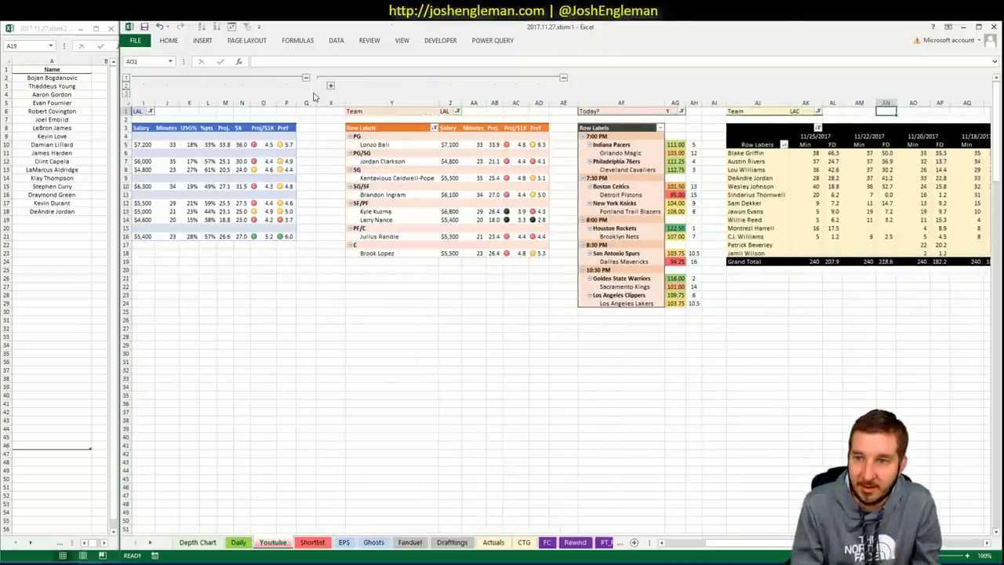
type("LAL")
key("Return")
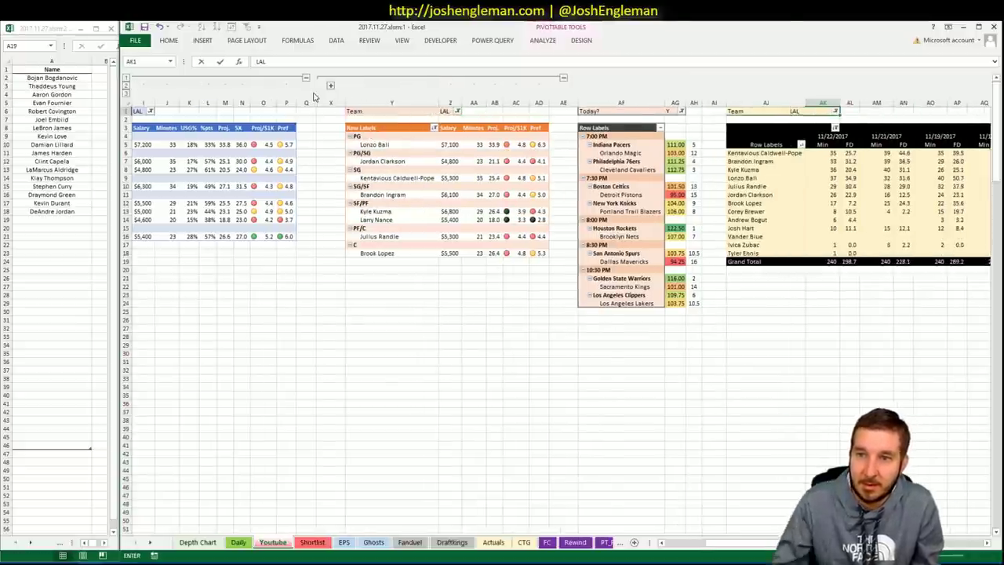
left_click_drag(684, 543, 679, 546)
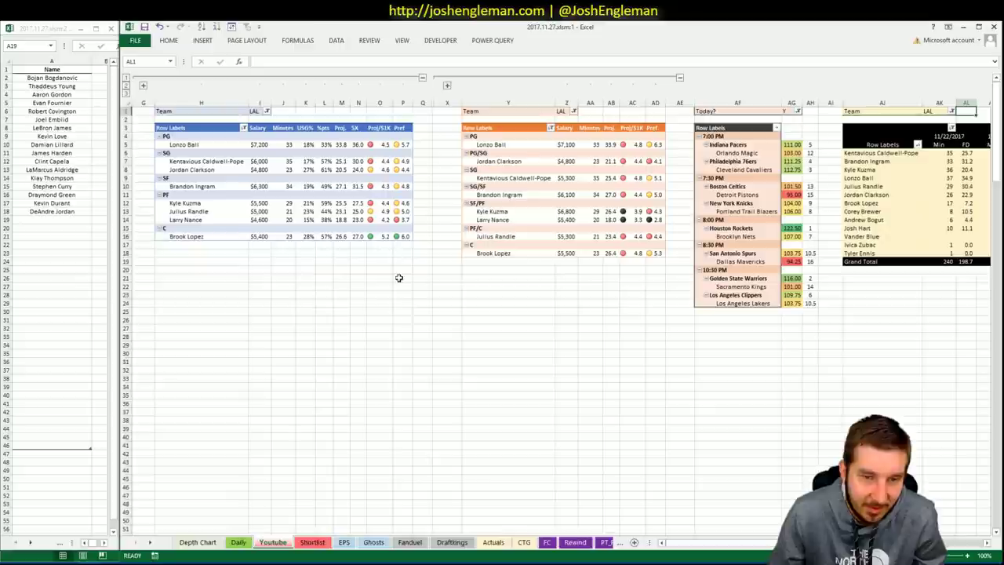
Set the opponent on the CTG sheet to LAC
left_click(523, 543)
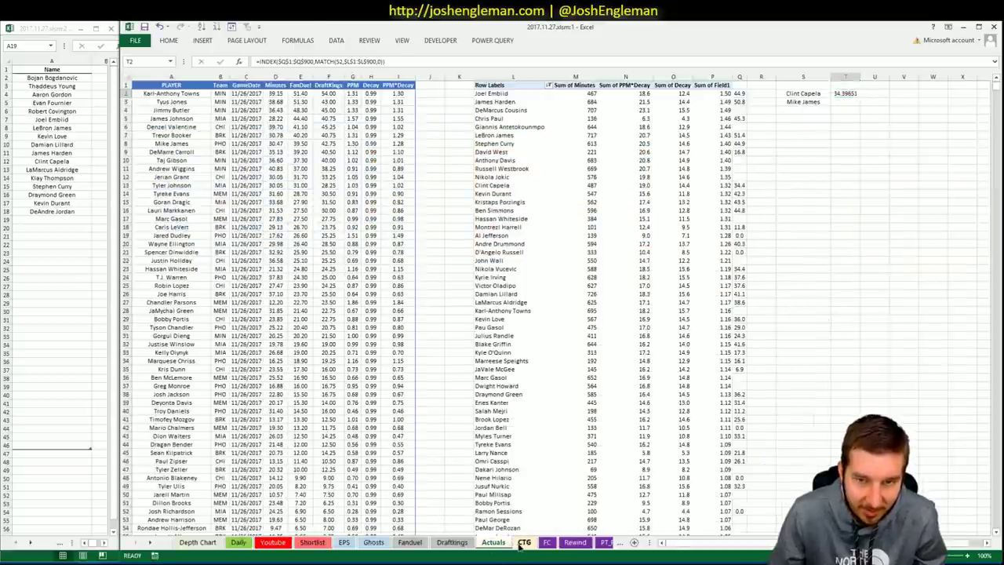
left_click(493, 542)
left_click(275, 143)
type("LAC")
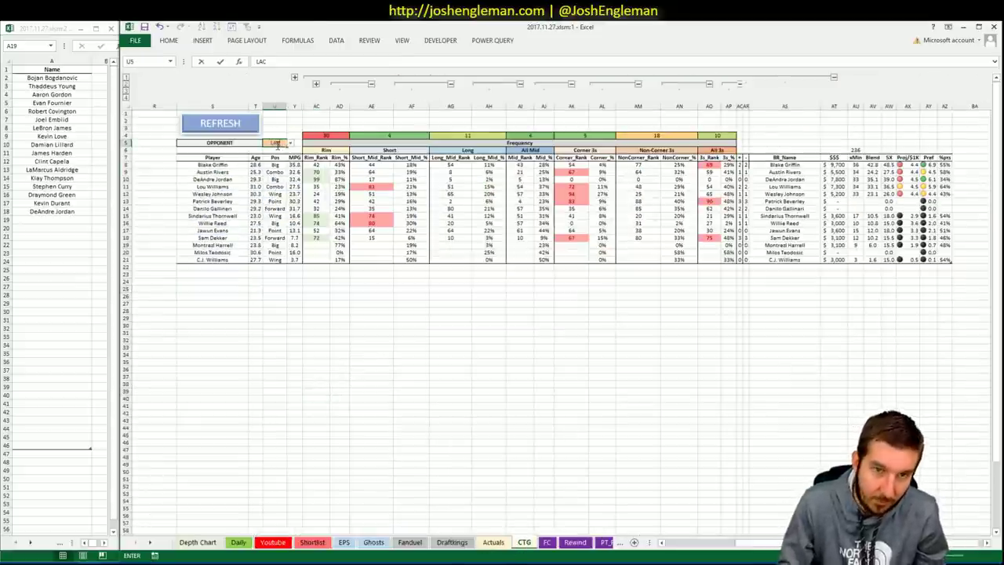
key("Return")
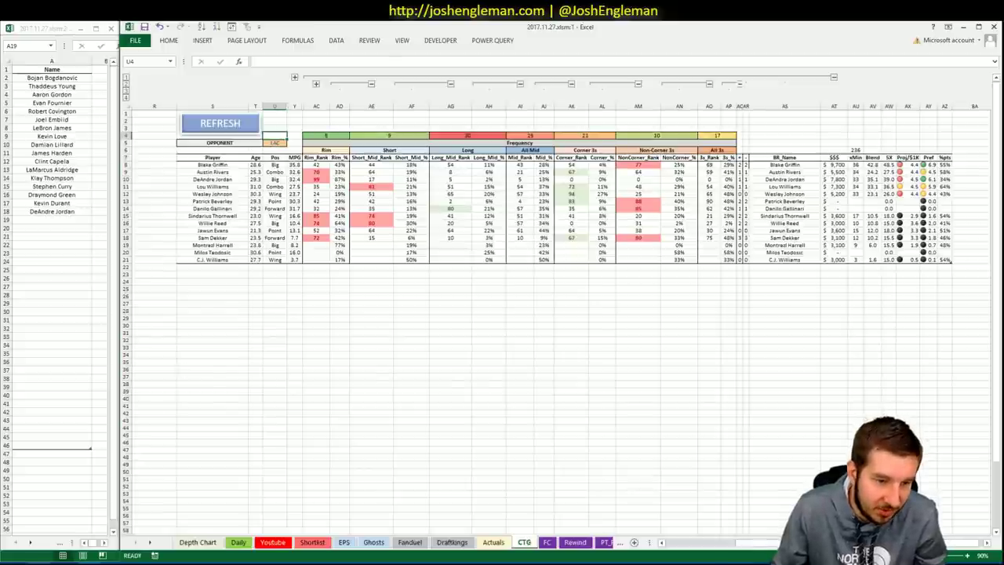
Switch to Cleaning the Glass in Chrome and open the Los Angeles Lakers' page through a search for "lake"
key("alt+Tab")
left_click(249, 105)
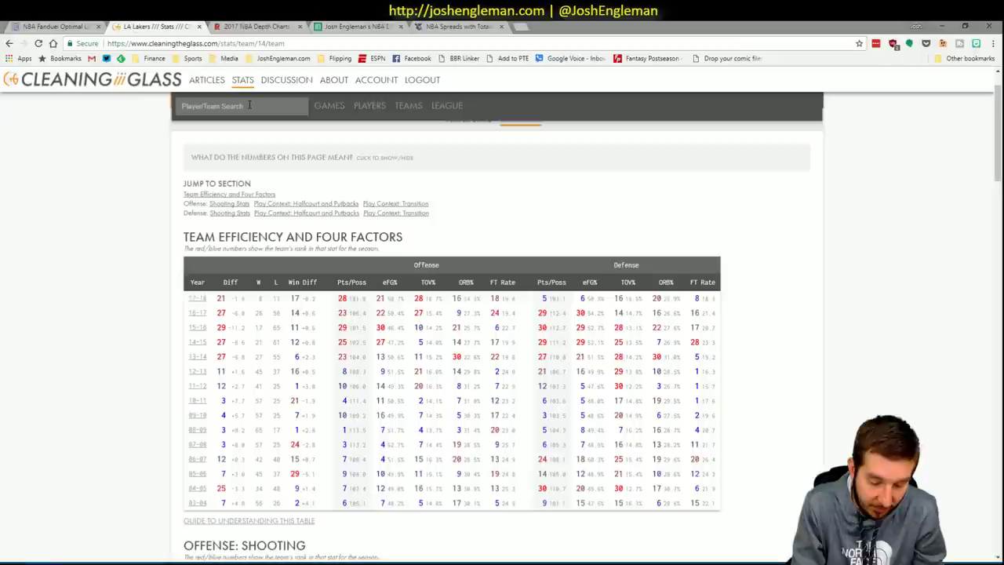
type("lake")
key("Down")
key("Down")
key("Down")
key("Down")
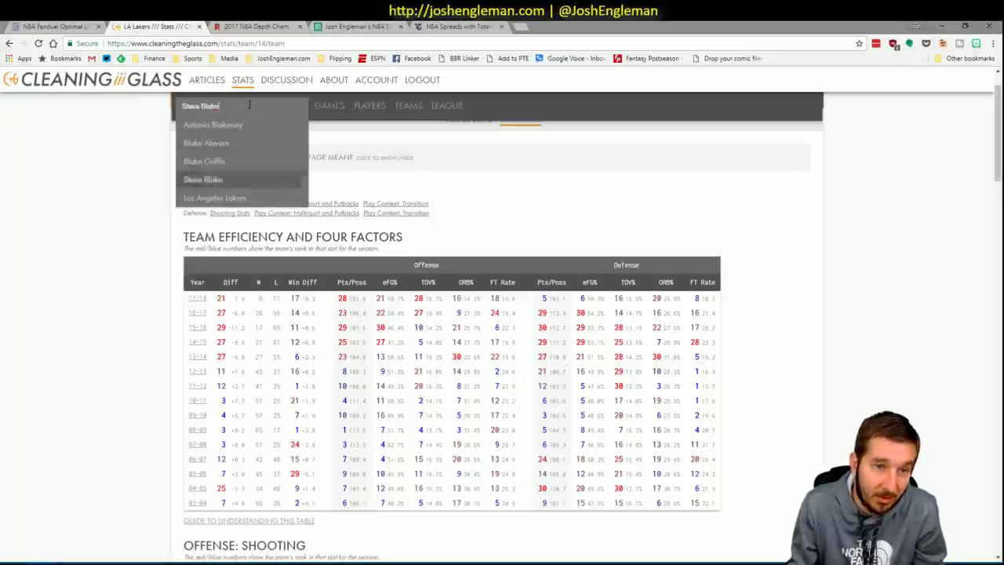
key("Down")
key("Down")
key("Up")
key("Return")
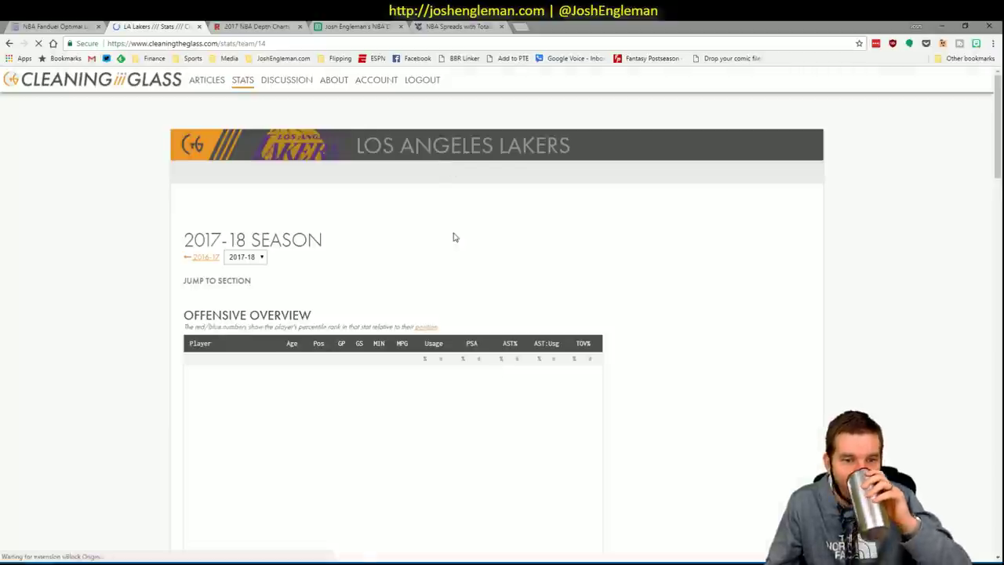
Copy all player rows of the Lakers' Shooting: Frequency table into the CTG sheet in Excel and refresh the matchup
scroll(540, 221, "down", 5)
scroll(540, 221, "down", 6)
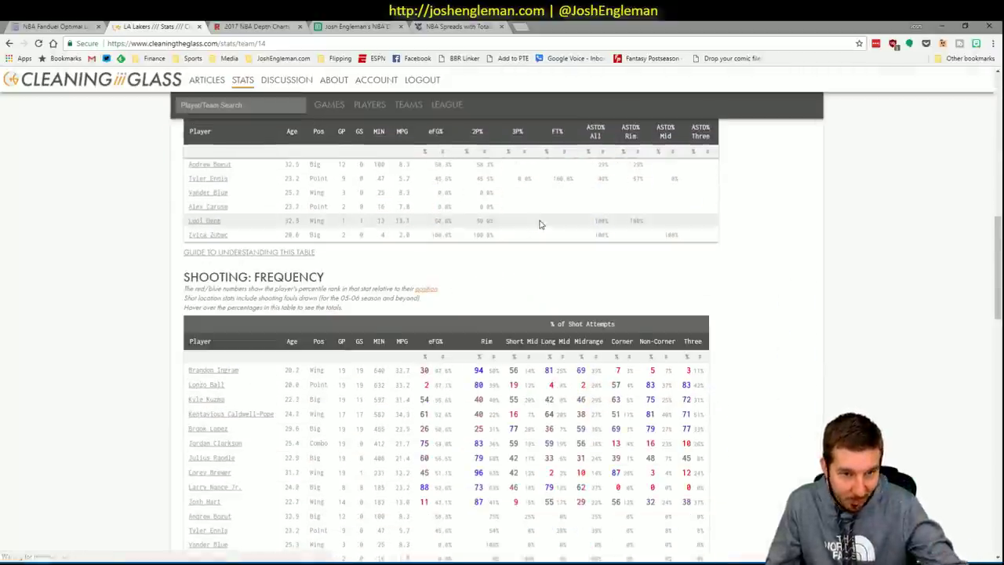
mouse_move(700, 430)
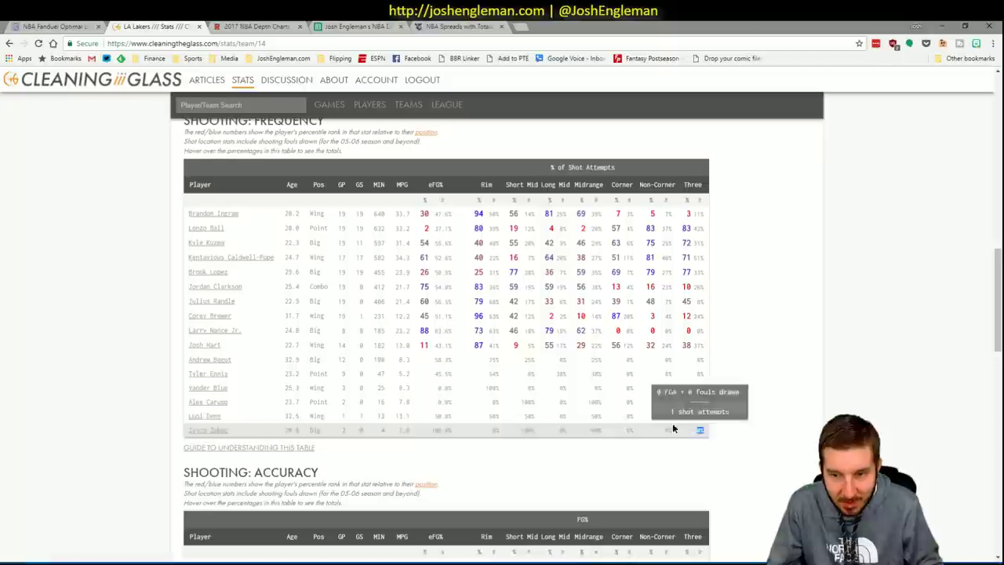
left_click_drag(700, 430, 237, 223)
key("alt+Tab")
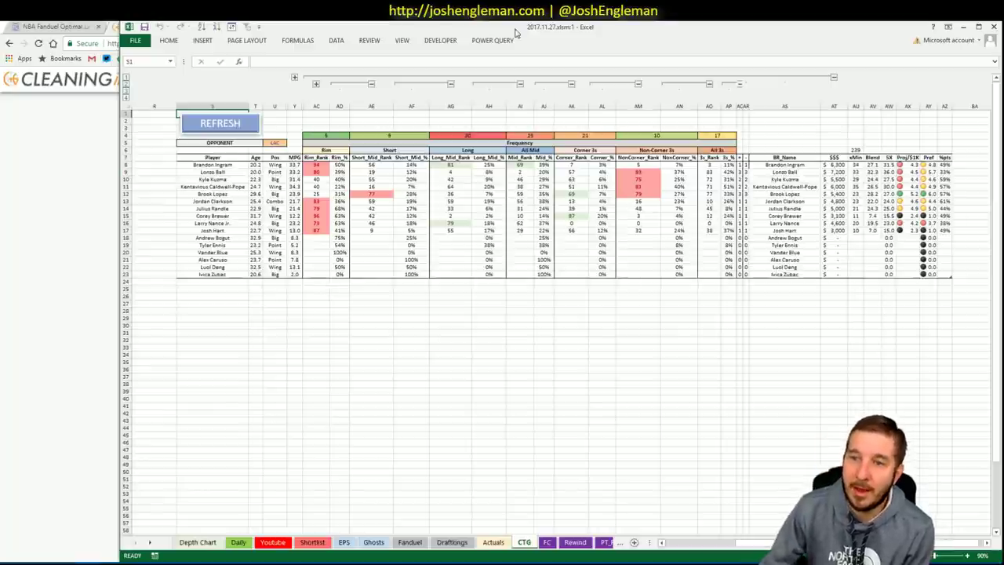
Review the Lakers' game log and player projections on the Youtube sheet
left_click(274, 542)
left_click(304, 543)
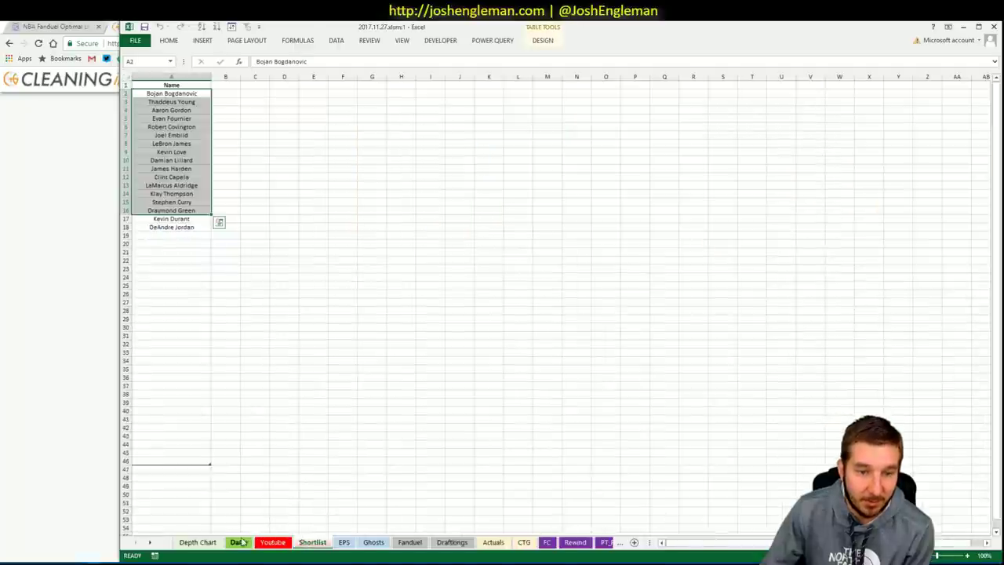
left_click(238, 542)
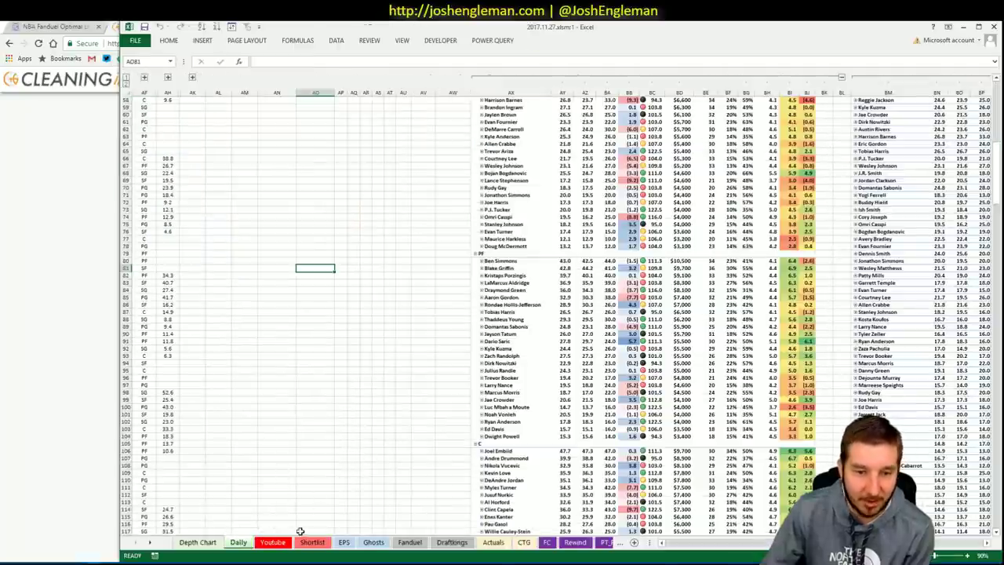
left_click(279, 543)
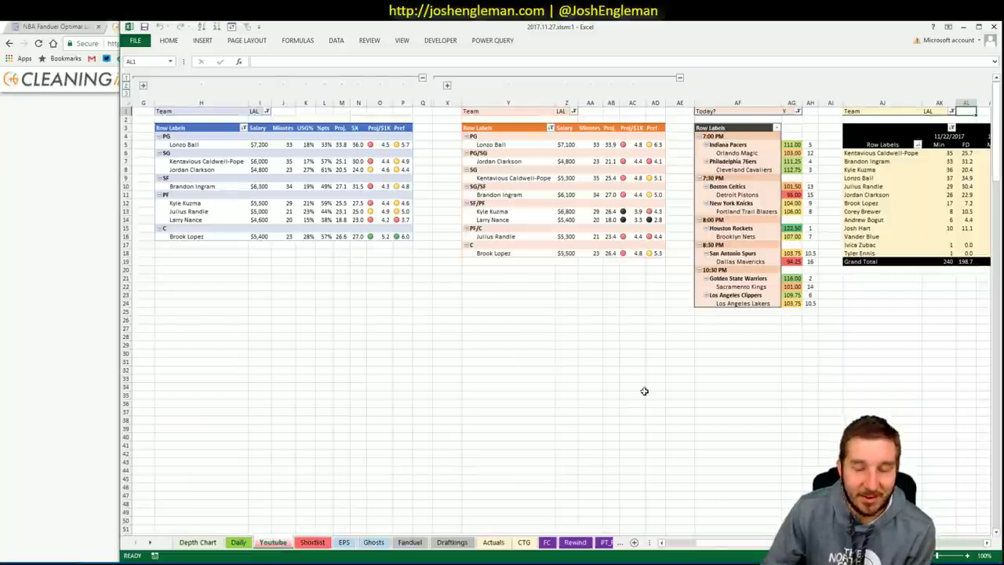
scroll(712, 543, "right", 5)
scroll(550, 204, "right", 1)
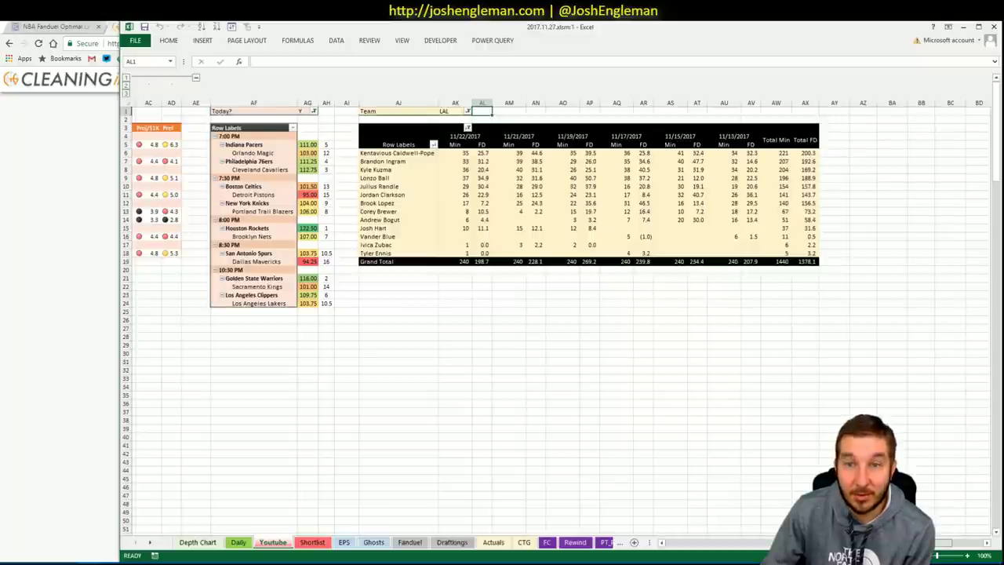
scroll(671, 542, "left", 6)
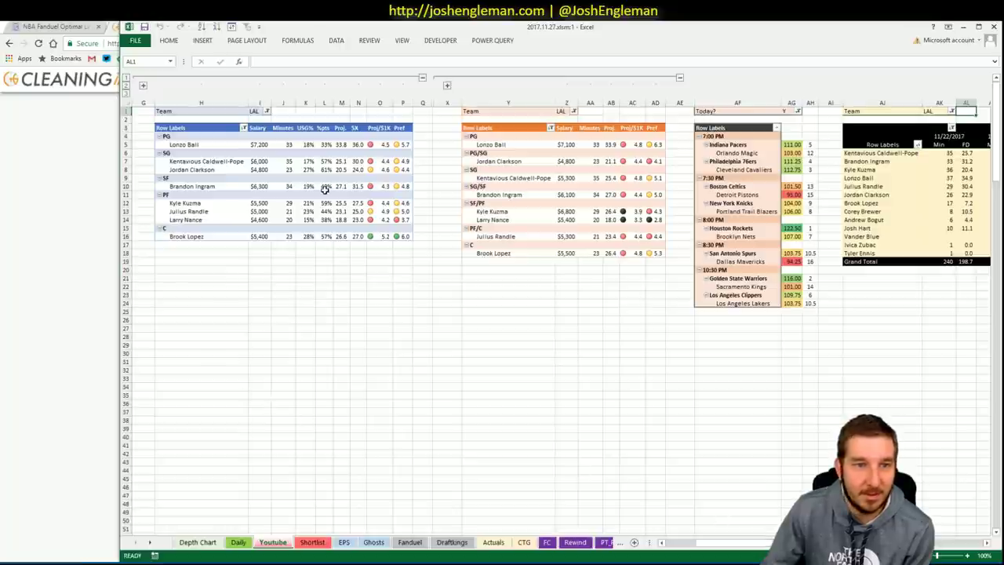
Switch to Fantasy Cruncher in Chrome, search for "ingra" and examine Brandon Ingram's game log
left_click(205, 186)
key("alt+Tab")
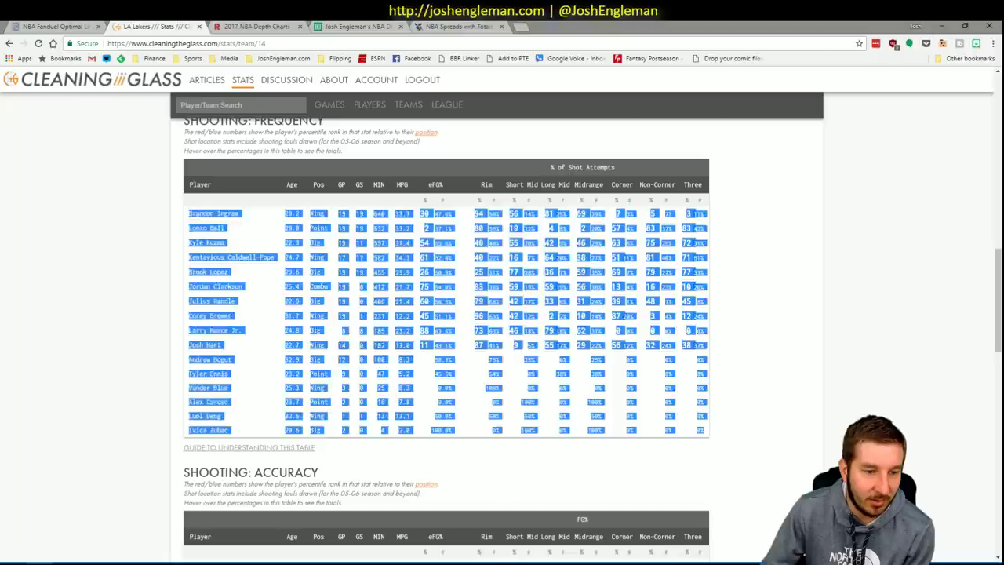
left_click(74, 24)
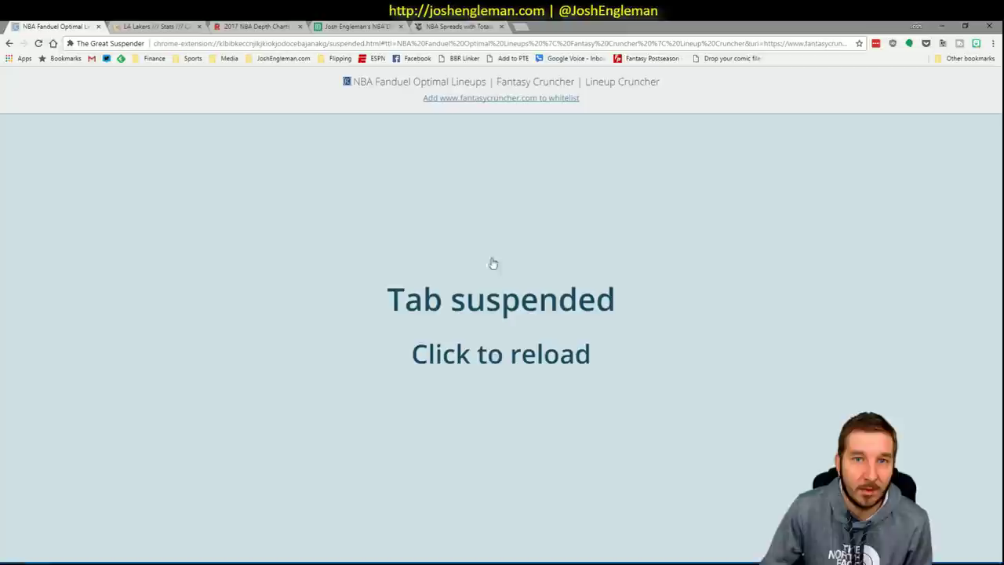
left_click(338, 182)
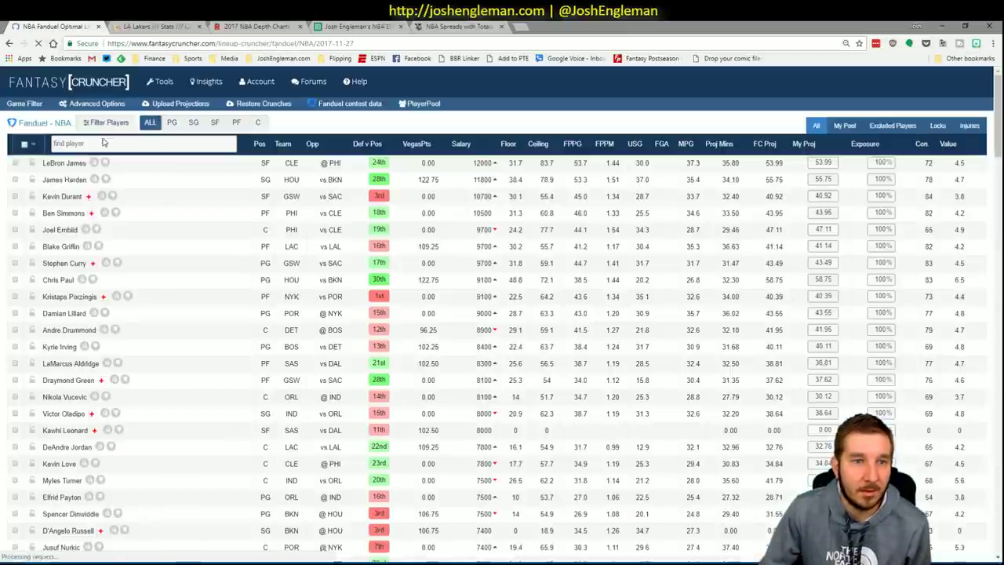
left_click(100, 144)
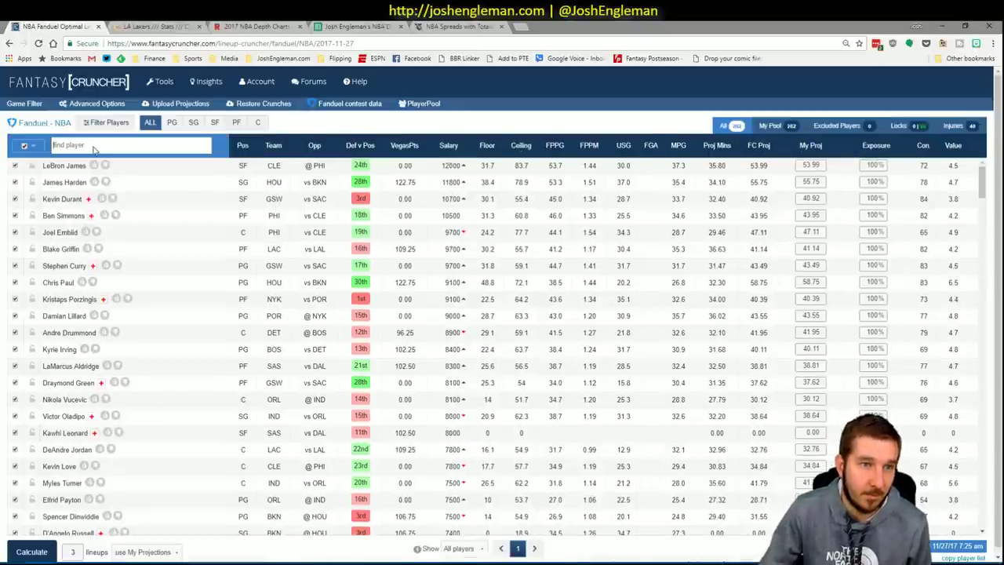
type("ingra")
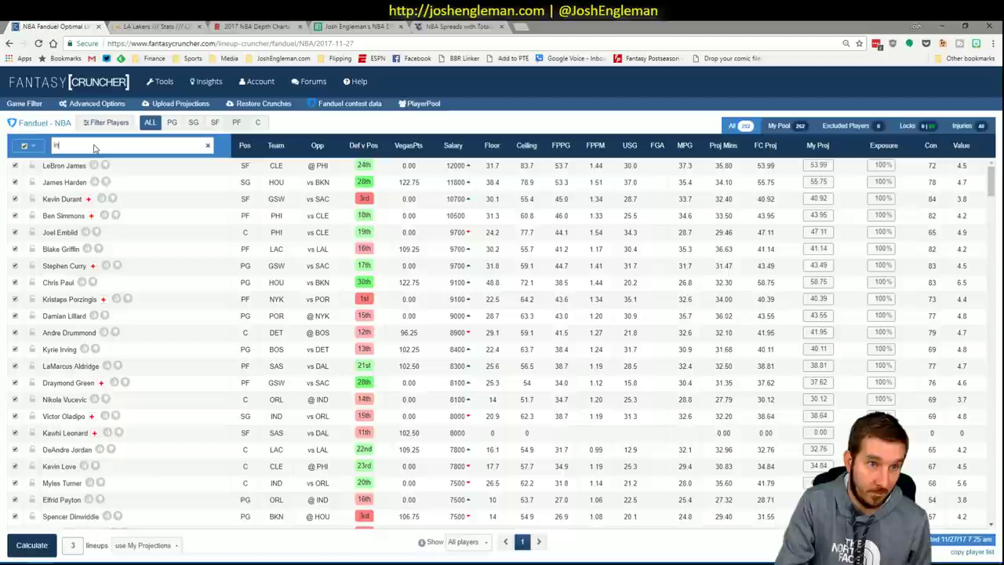
left_click(79, 165)
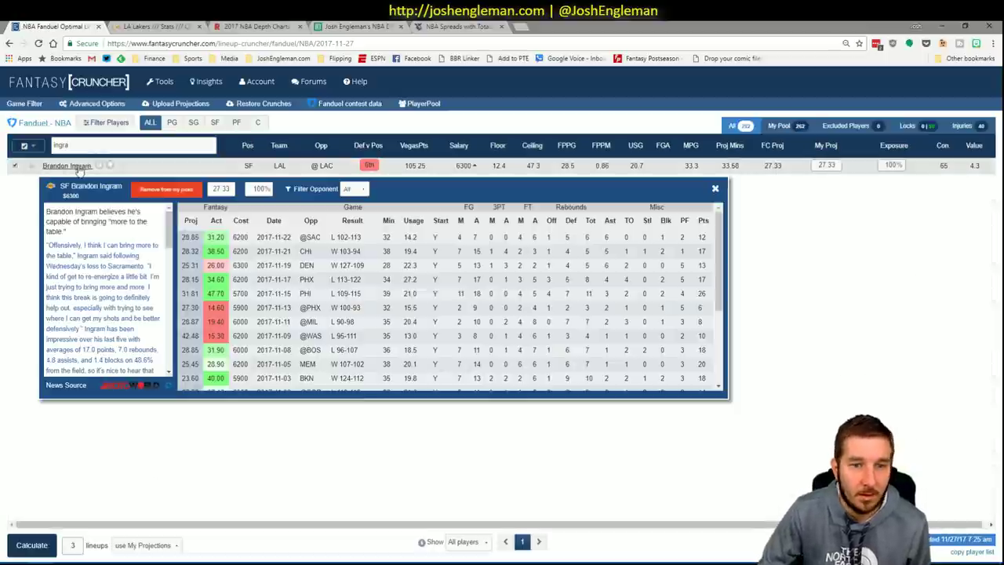
left_click(719, 189)
Switch to the player list in Excel and add Brandon Ingram below DeAndre Jordan
left_click(59, 520)
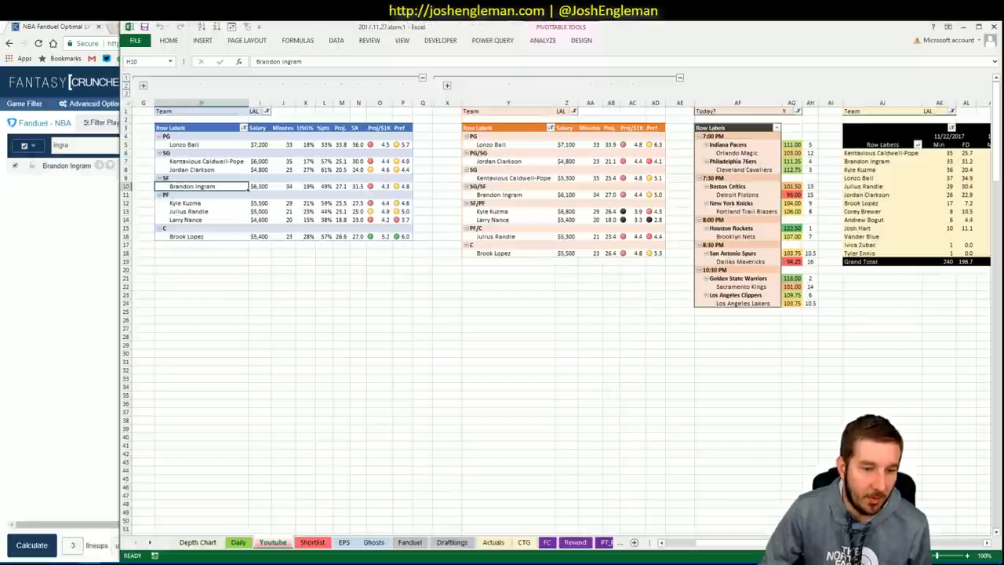
left_click(135, 519)
type("Br")
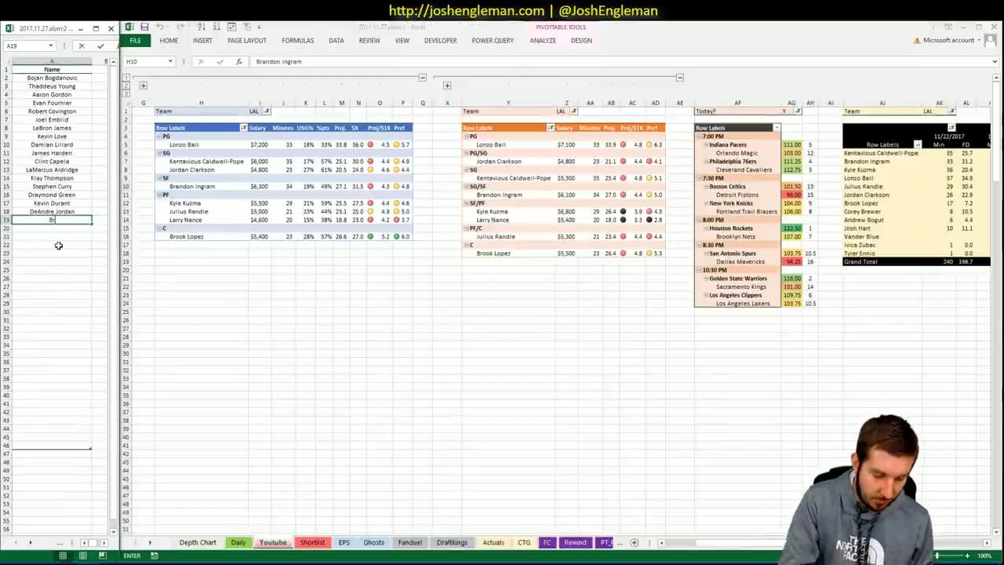
type("andon Ingram")
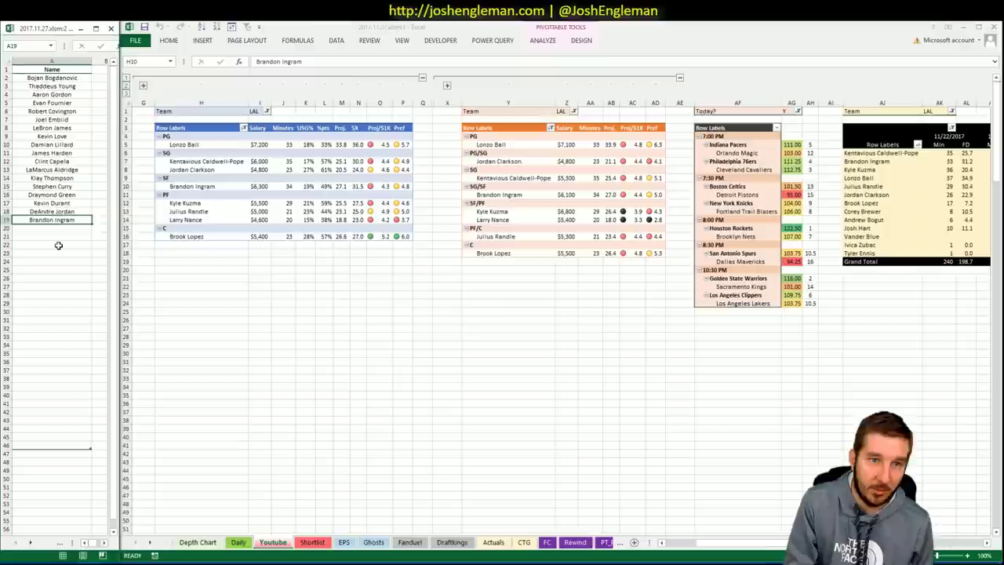
key("Return")
left_click(392, 303)
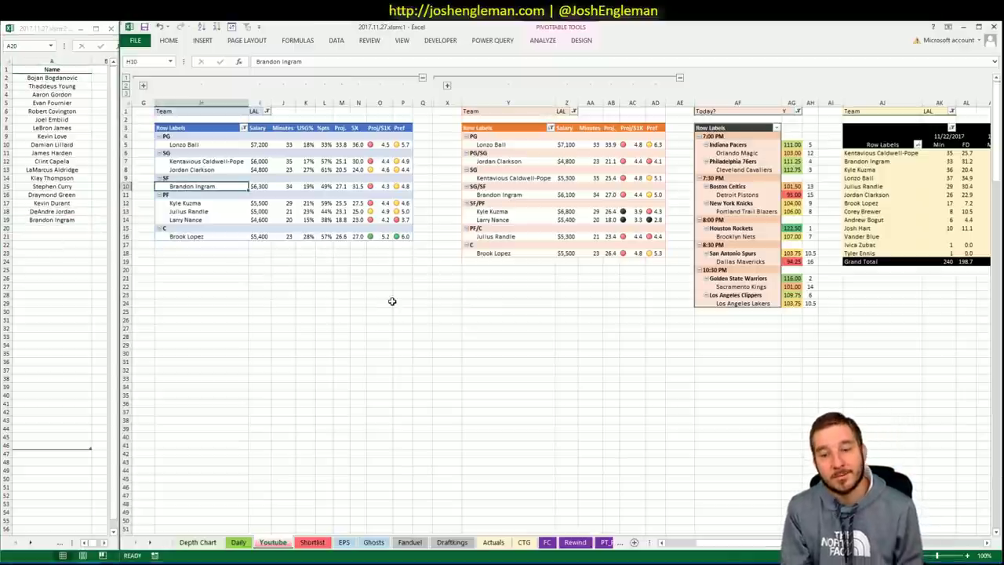